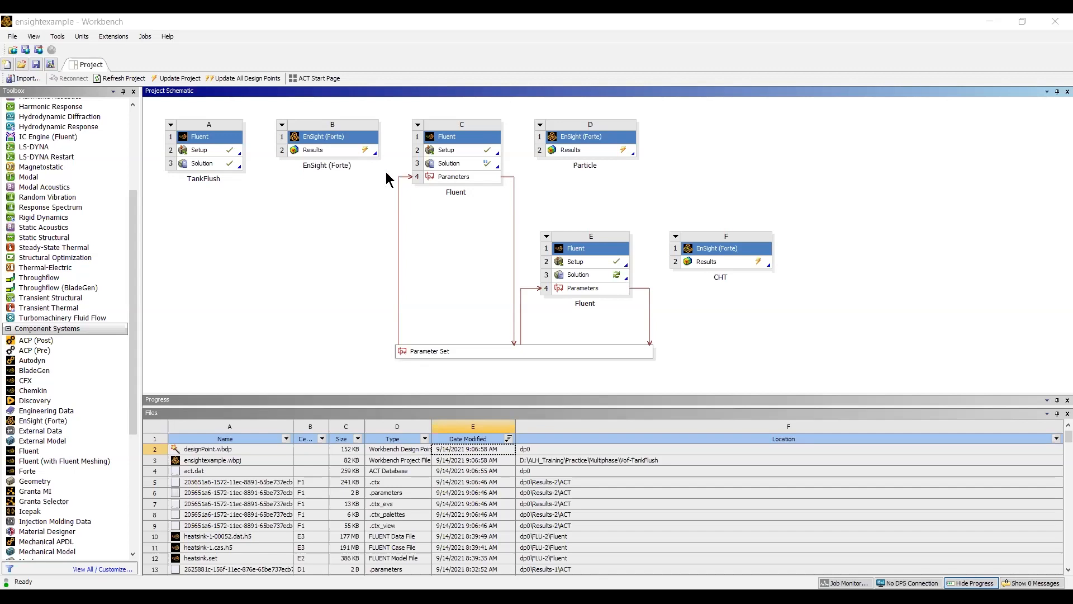
Open the TankFlush system's solution in Fluent and display its general solver settings.
double_click(209, 156)
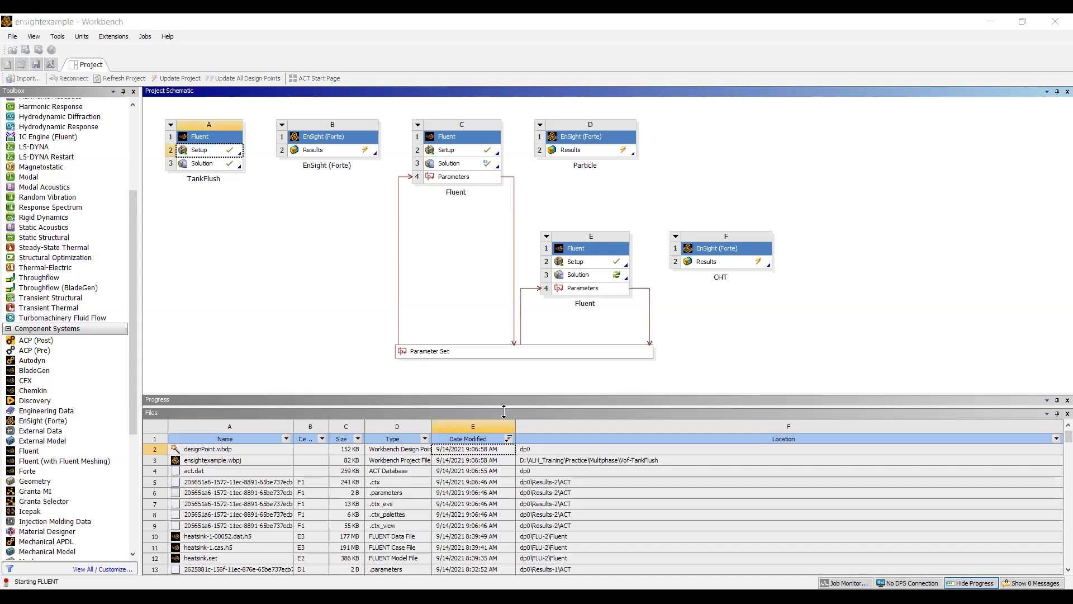
double_click(210, 164)
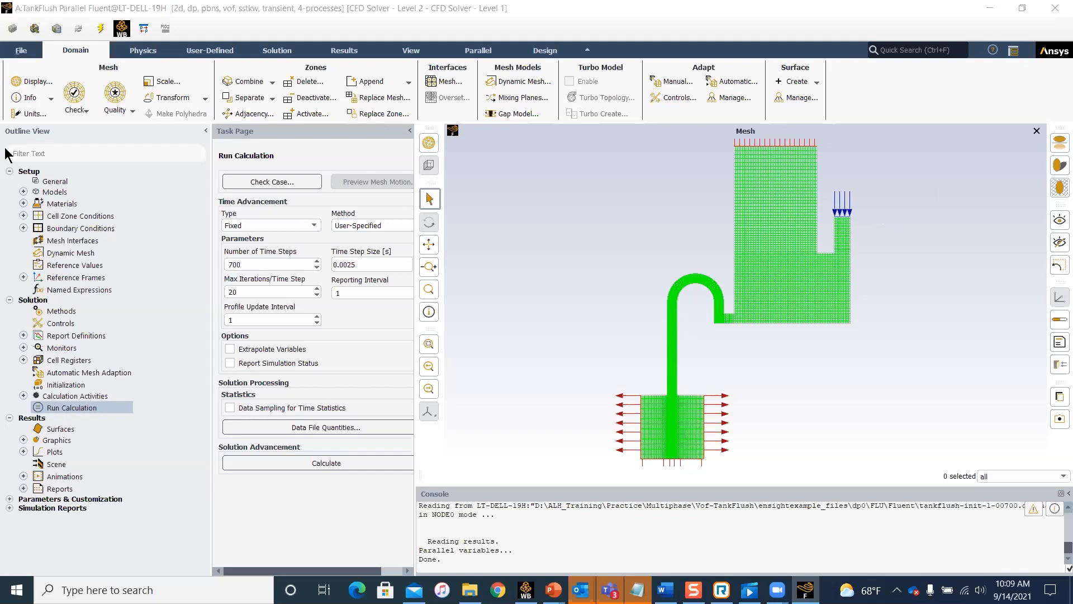
left_click(44, 187)
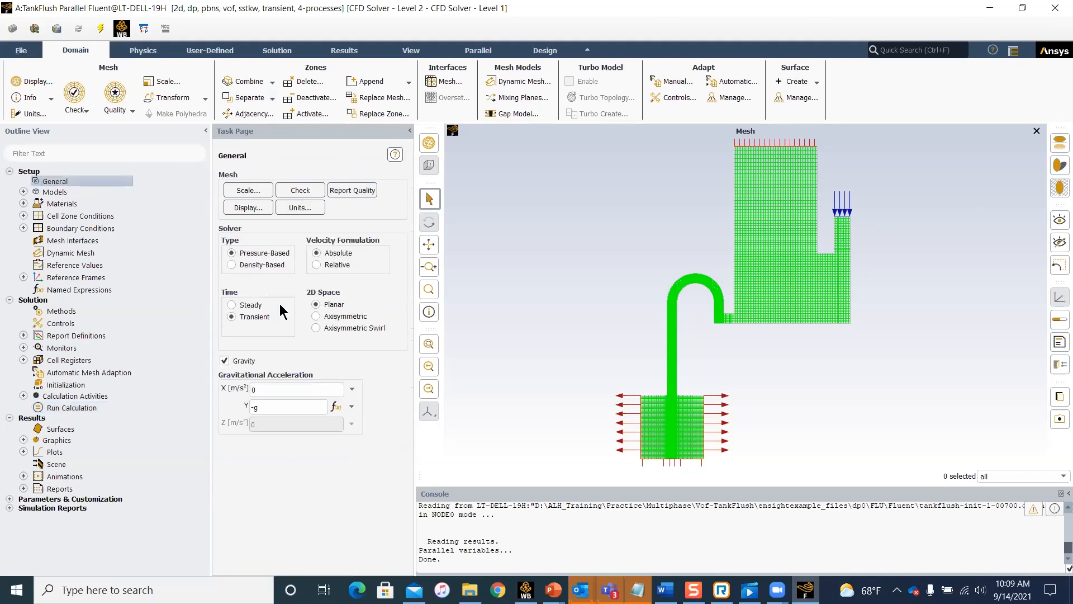
Examine the models and the inlet boundary condition in the TankFlush setup outline.
left_click(23, 191)
left_click(23, 191)
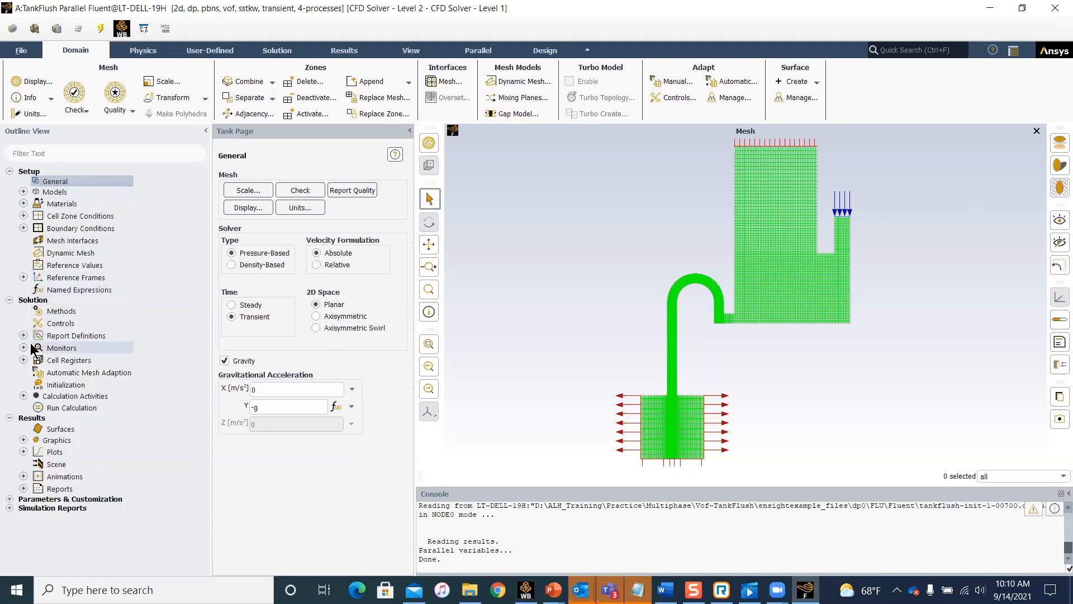
left_click(23, 228)
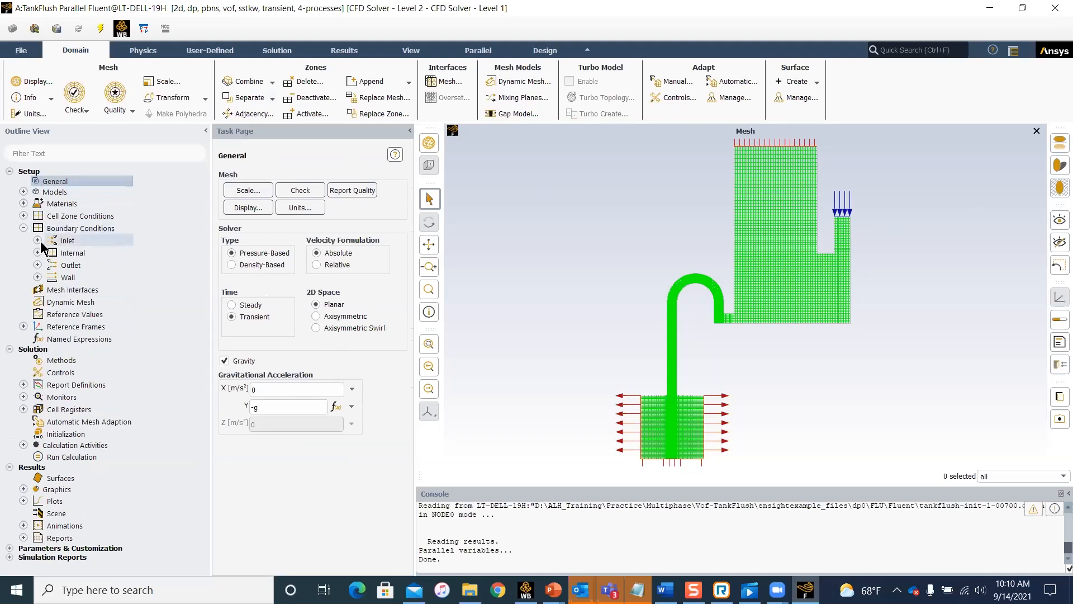
left_click(37, 241)
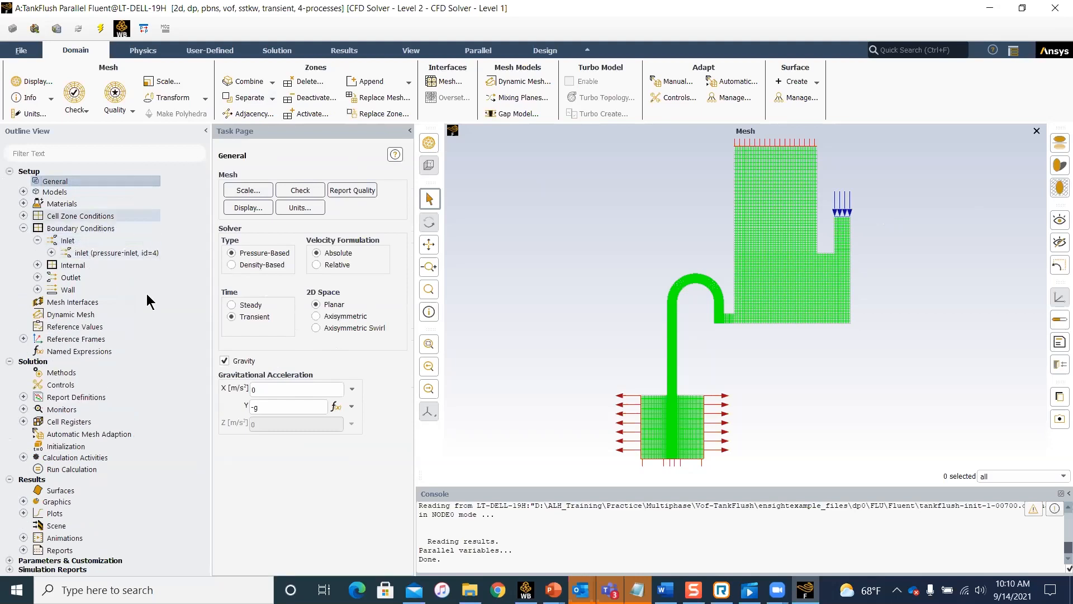
left_click(23, 228)
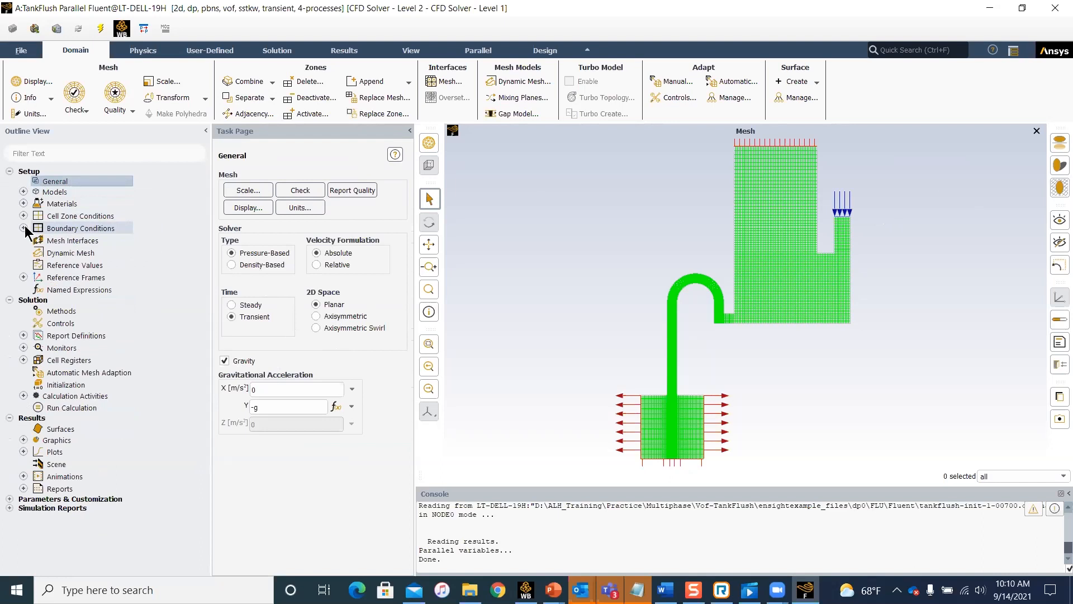
Start a new automatic solution data export of type CDAT for CFD-Post & EnSight, look through its quantities and cancel it.
double_click(89, 397)
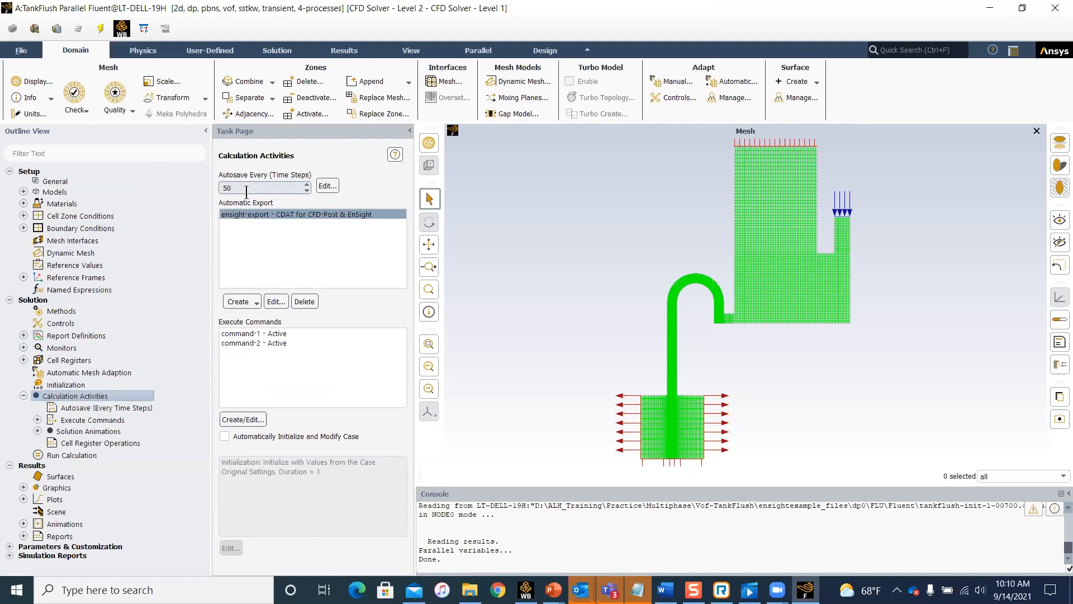
left_click(240, 302)
left_click(248, 318)
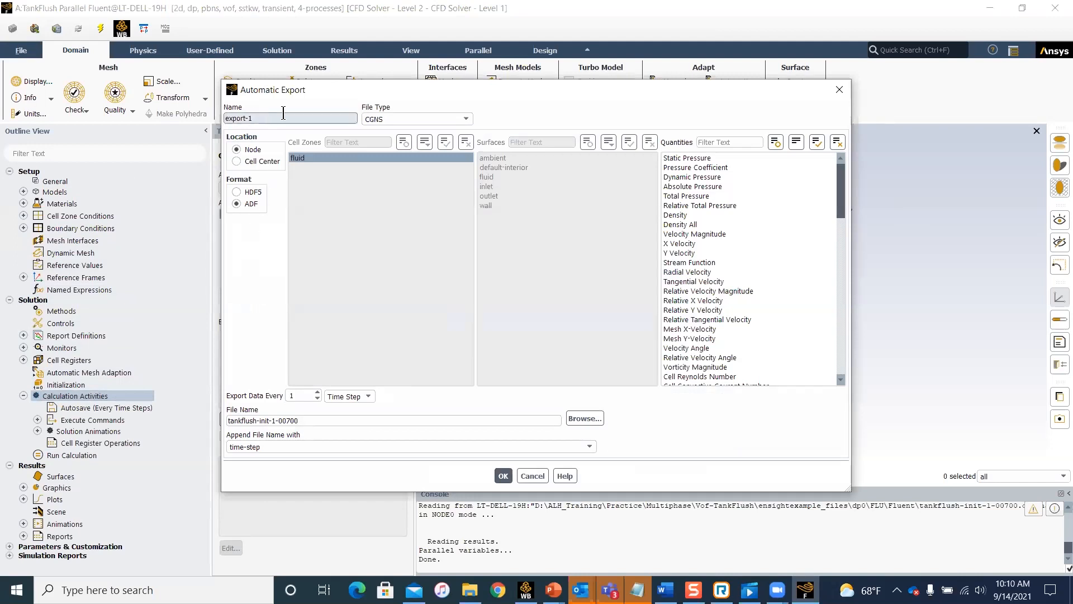
left_click(390, 119)
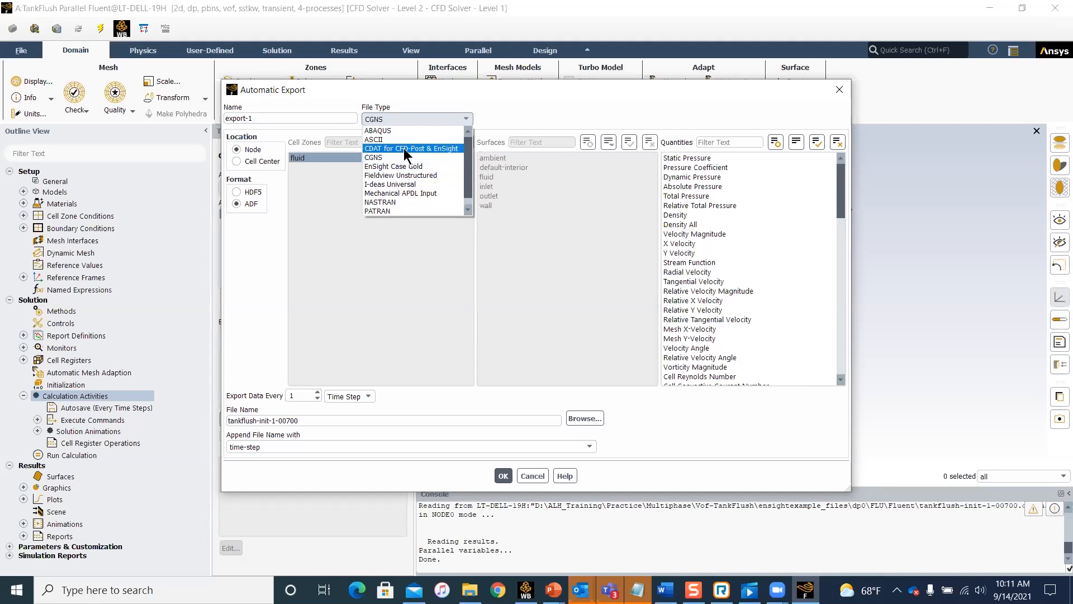
left_click(404, 149)
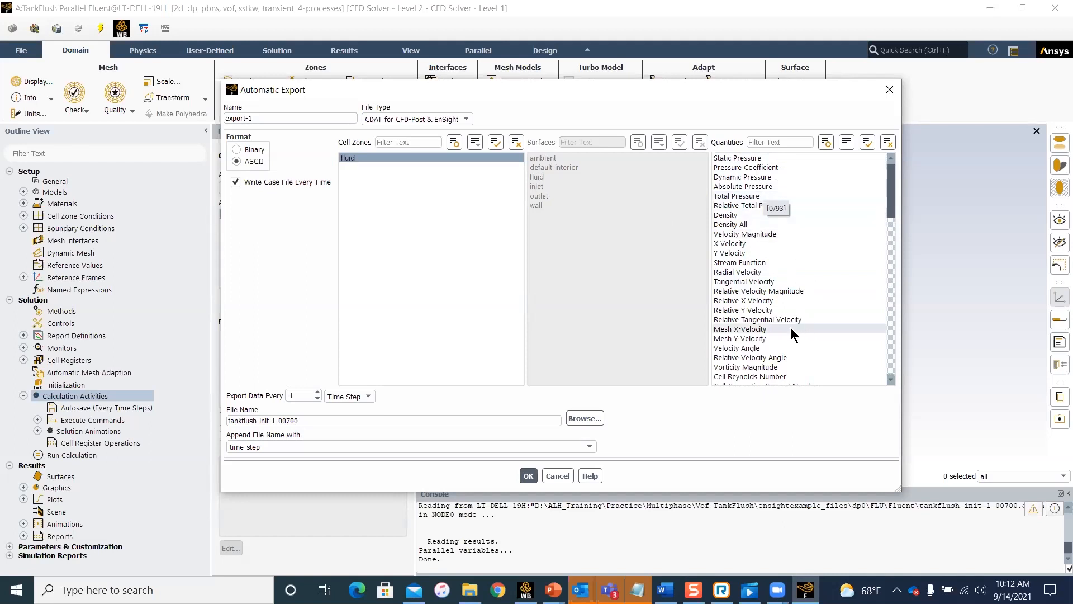
scroll(791, 330, "down", 20)
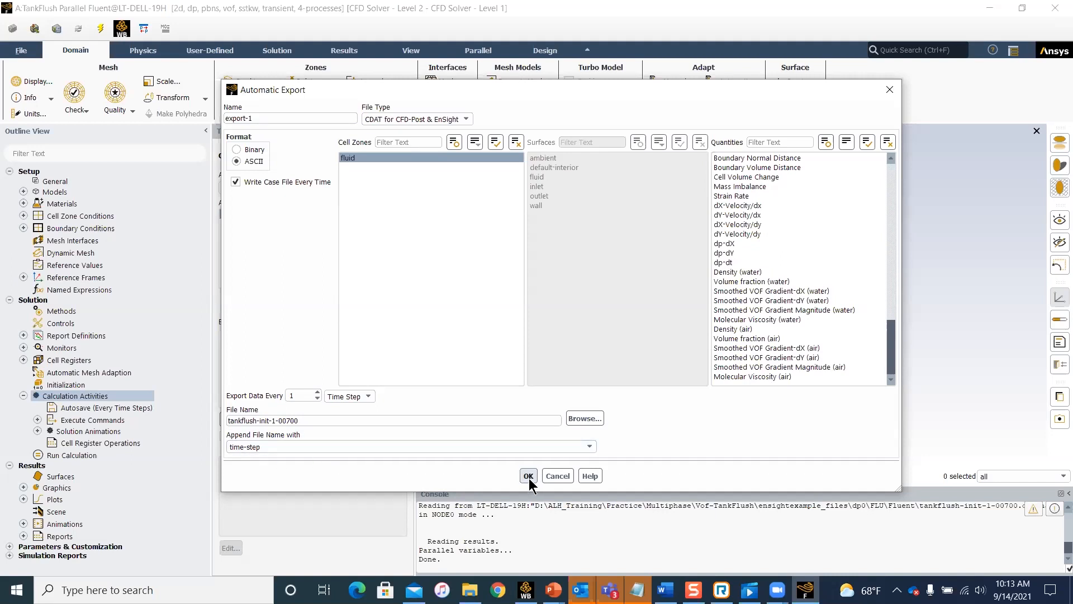
left_click(557, 476)
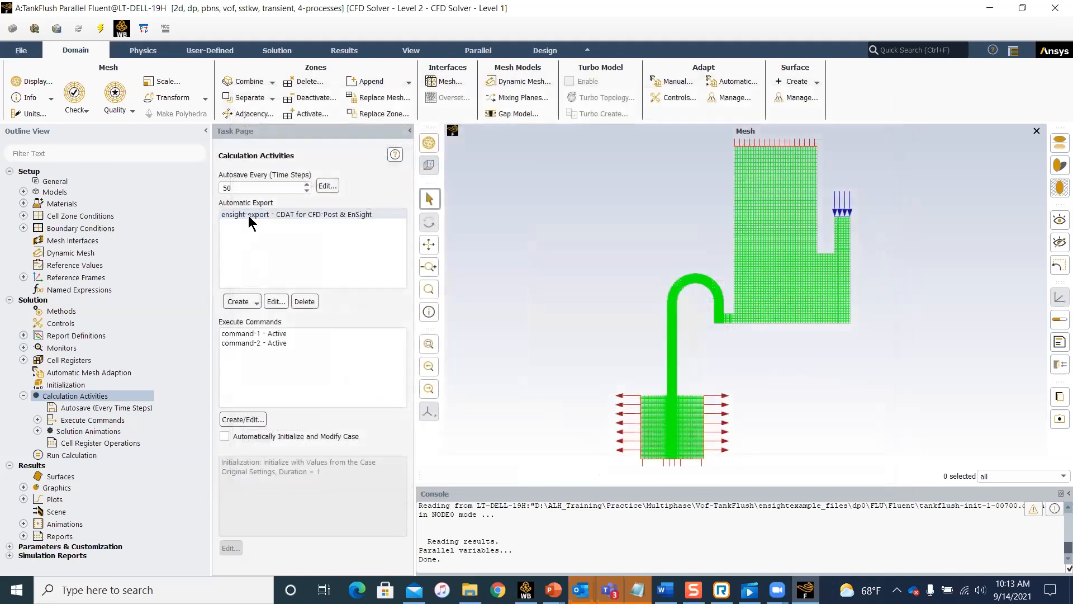
Examine the selected quantities and export frequency of the existing ensight-export definition without changing it.
double_click(250, 221)
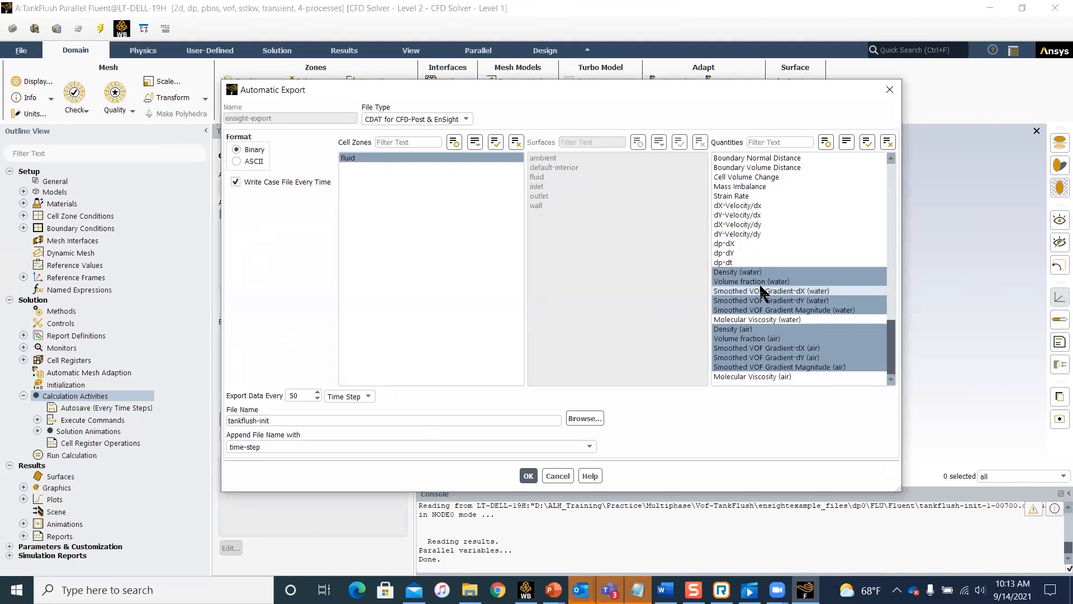
left_click_drag(891, 350, 891, 167)
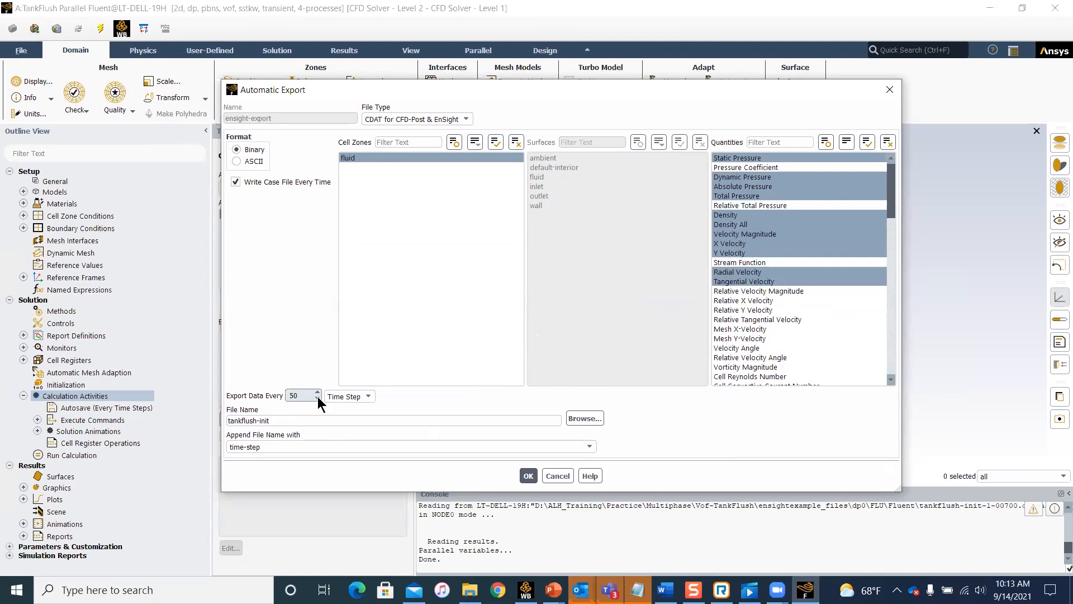
left_click(553, 475)
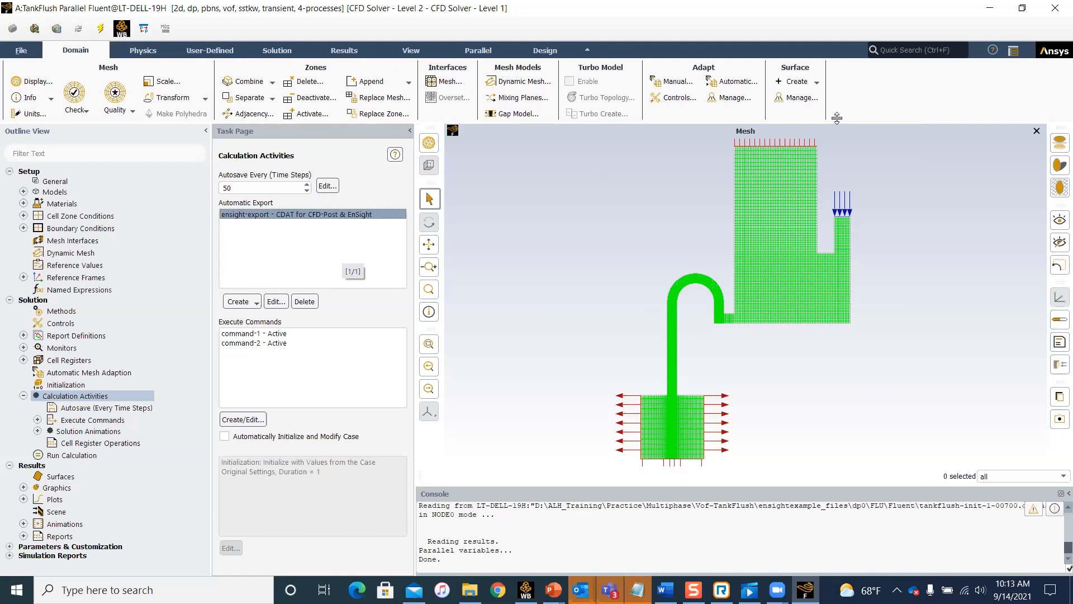
Quit Fluent and return to Workbench without saving the settings changes.
left_click(1056, 8)
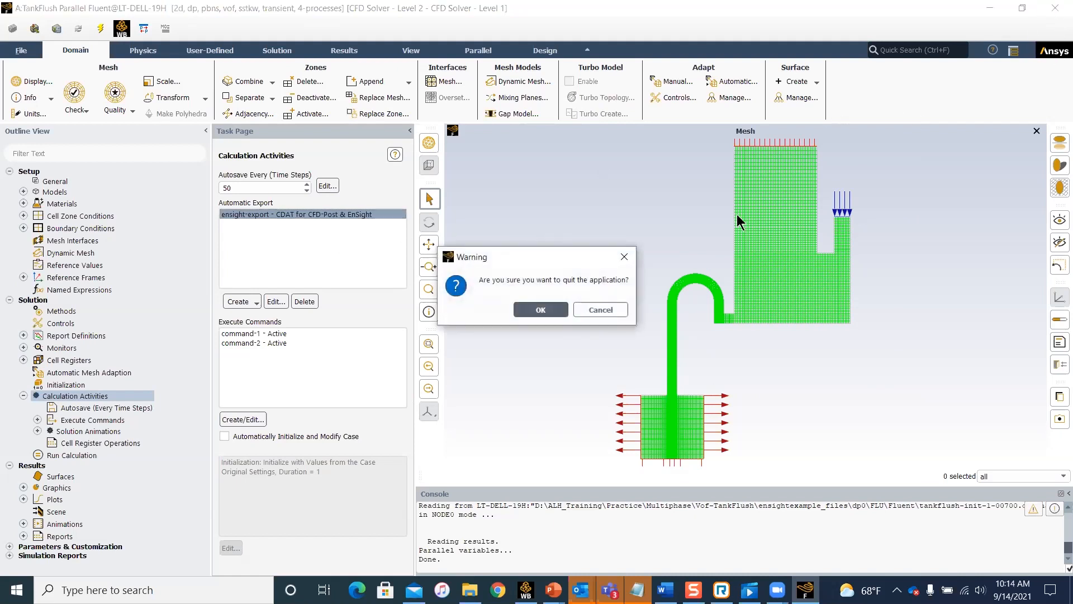
left_click(541, 310)
left_click(311, 351)
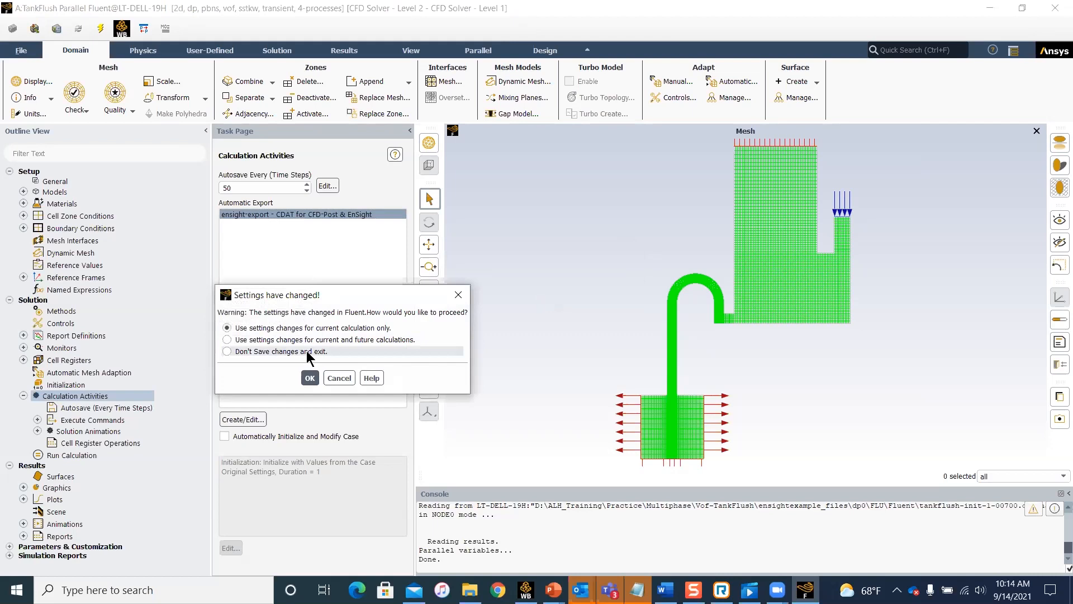
left_click(310, 378)
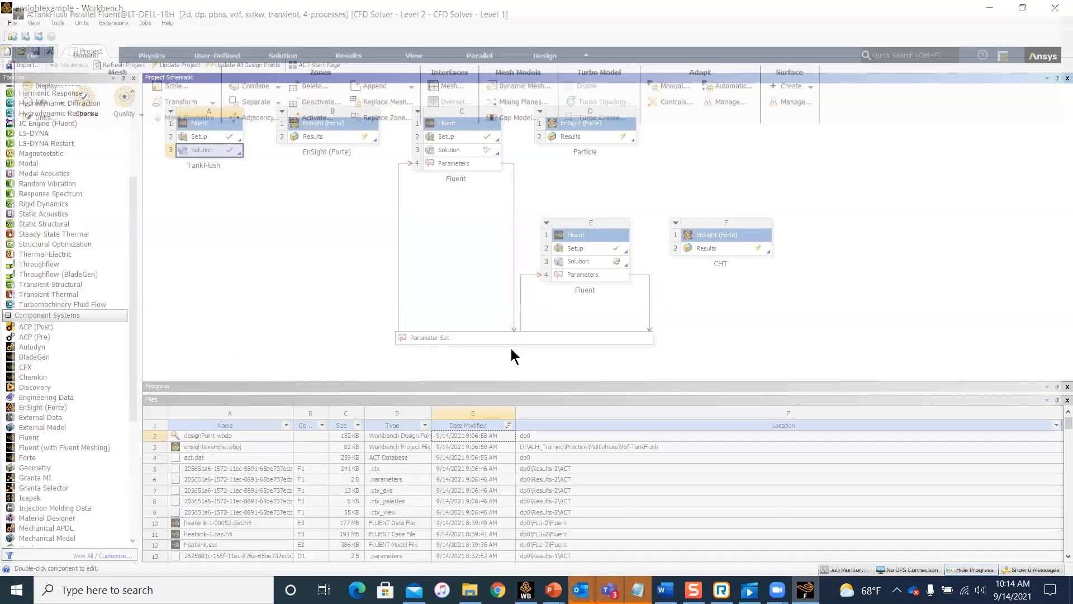
Add a standalone EnSight (Forte) component system to the project schematic and launch EnSight from its results.
left_click(270, 167)
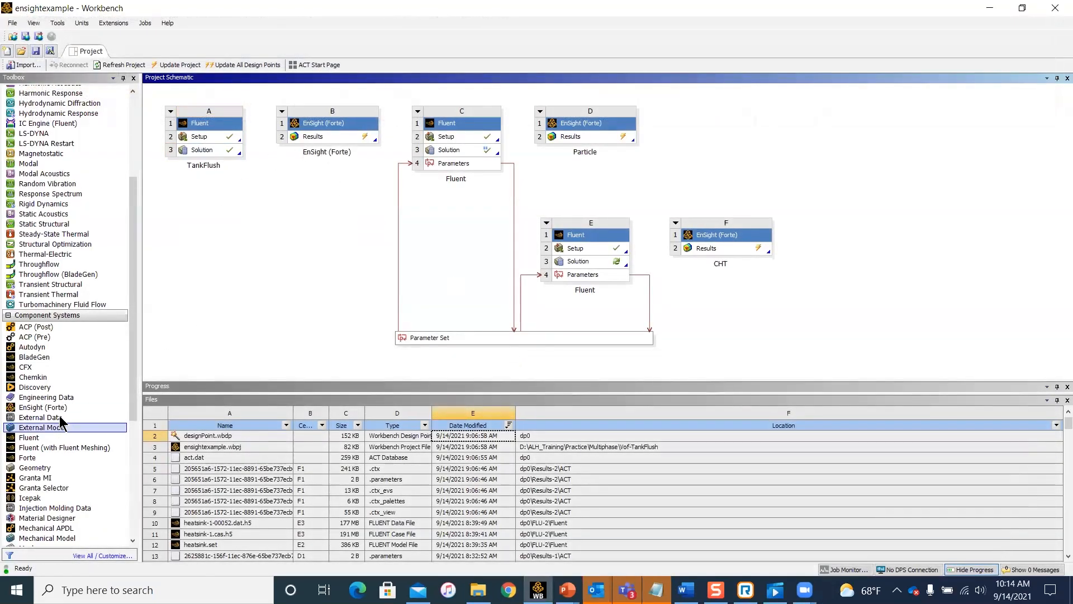
left_click_drag(133, 262, 135, 354)
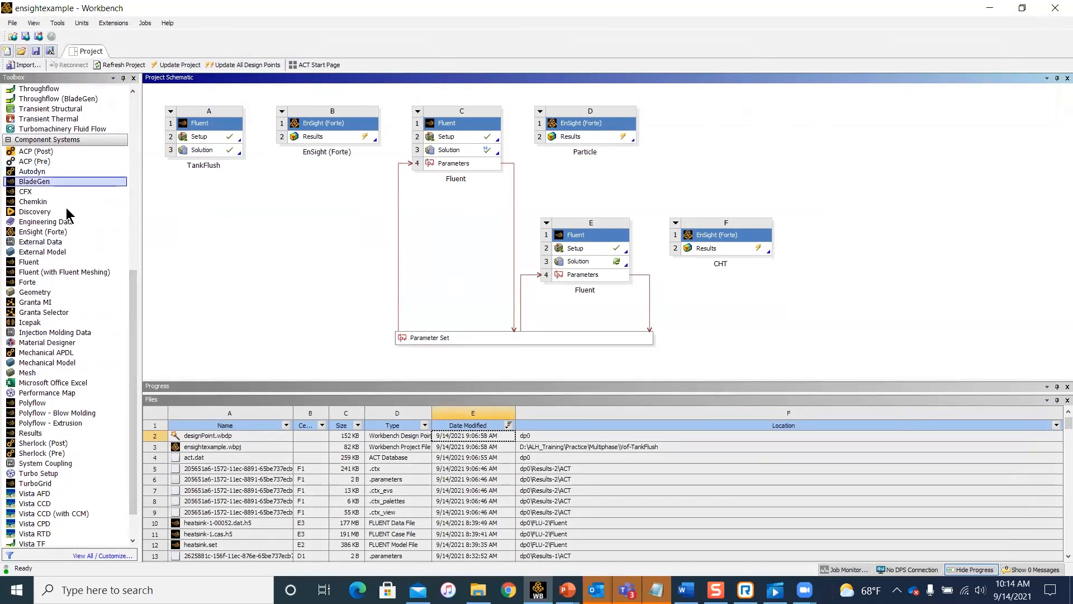
left_click_drag(51, 231, 199, 200)
double_click(215, 352)
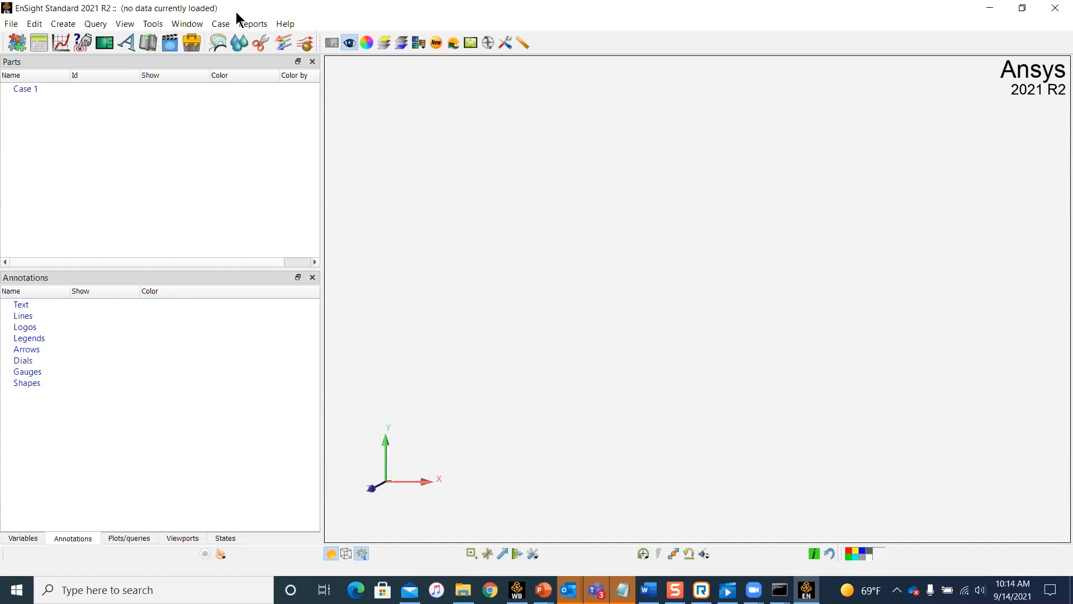
Start opening a data file and browse to the project's dp0\FLU\Fluent folder.
left_click(12, 24)
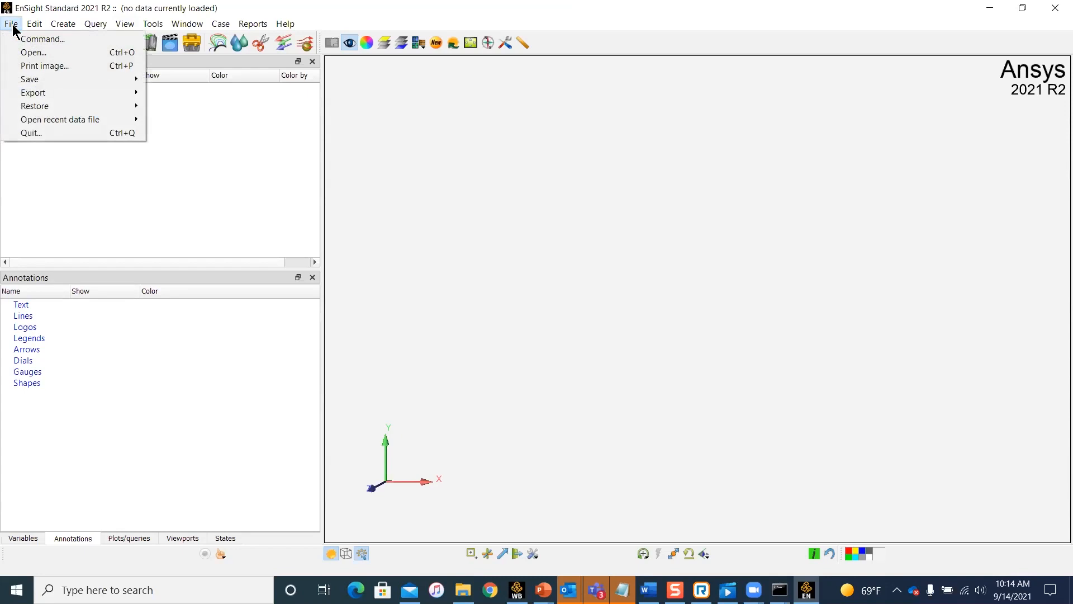
left_click(31, 53)
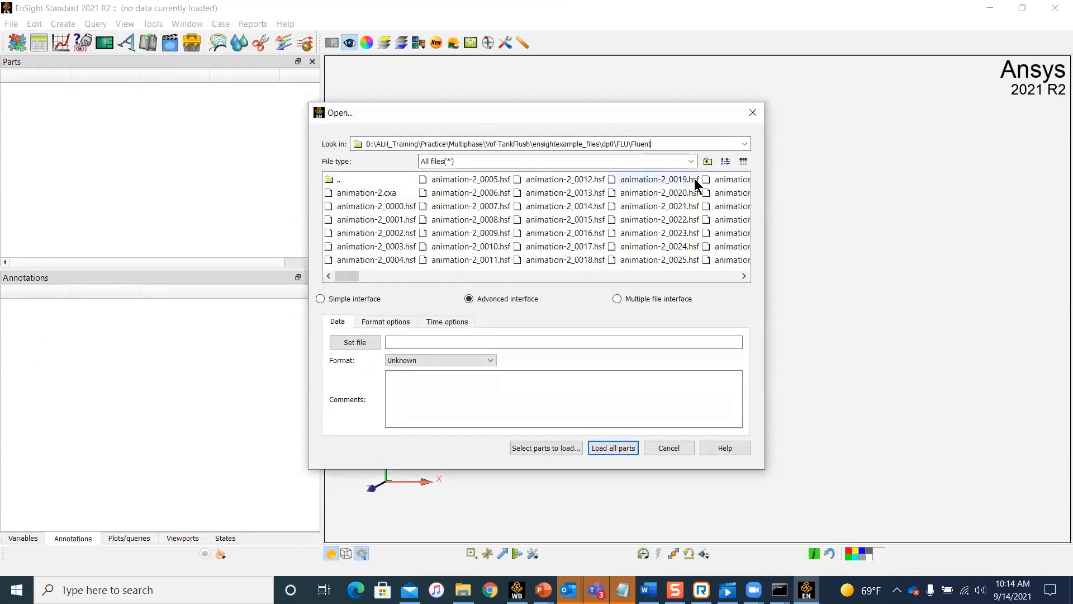
left_click(708, 161)
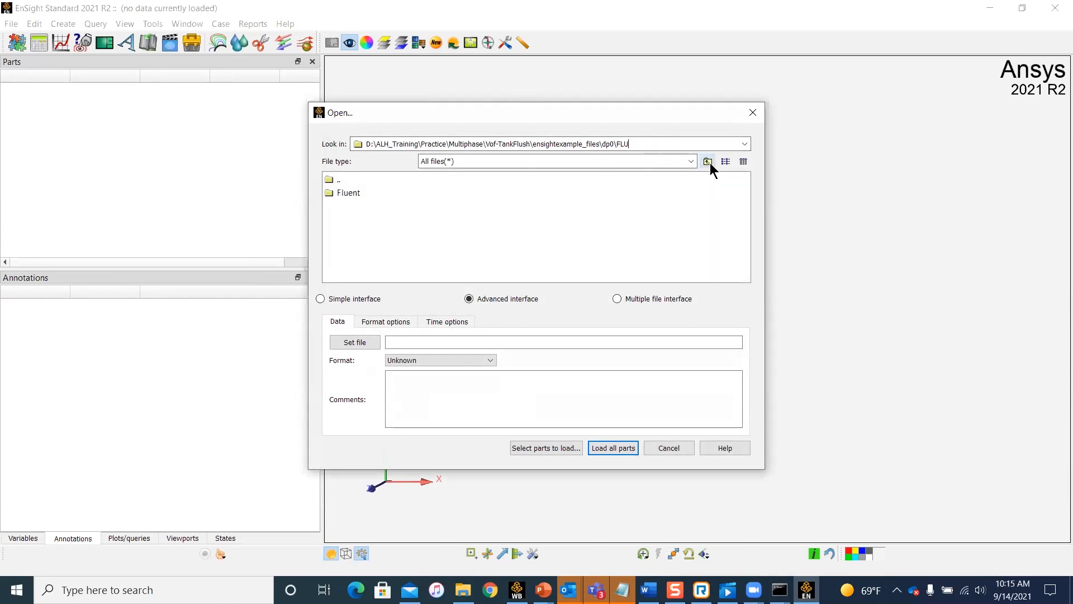
left_click(708, 163)
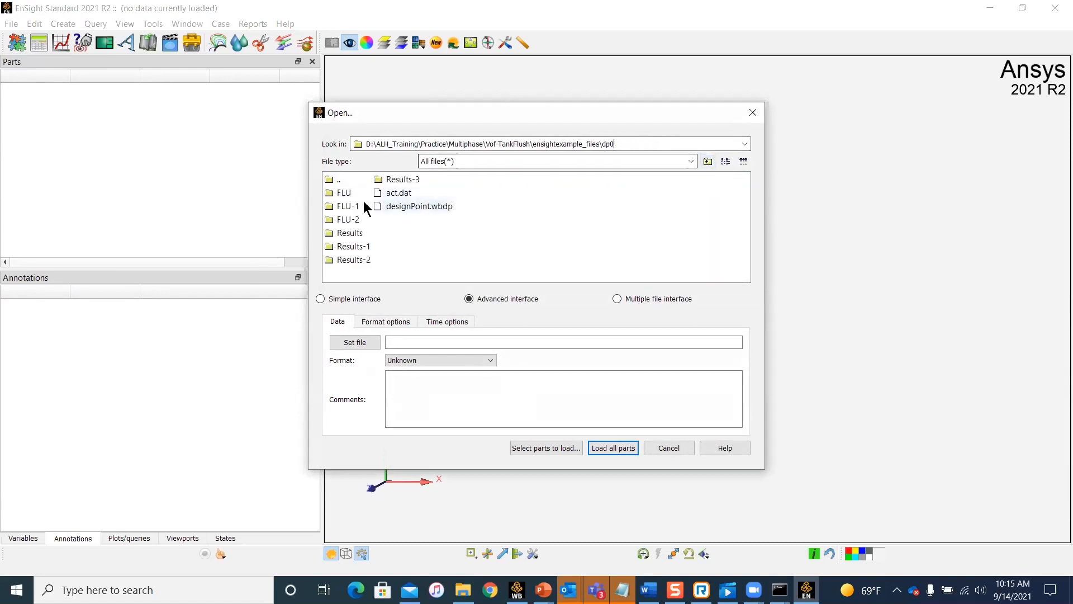
double_click(343, 192)
double_click(342, 192)
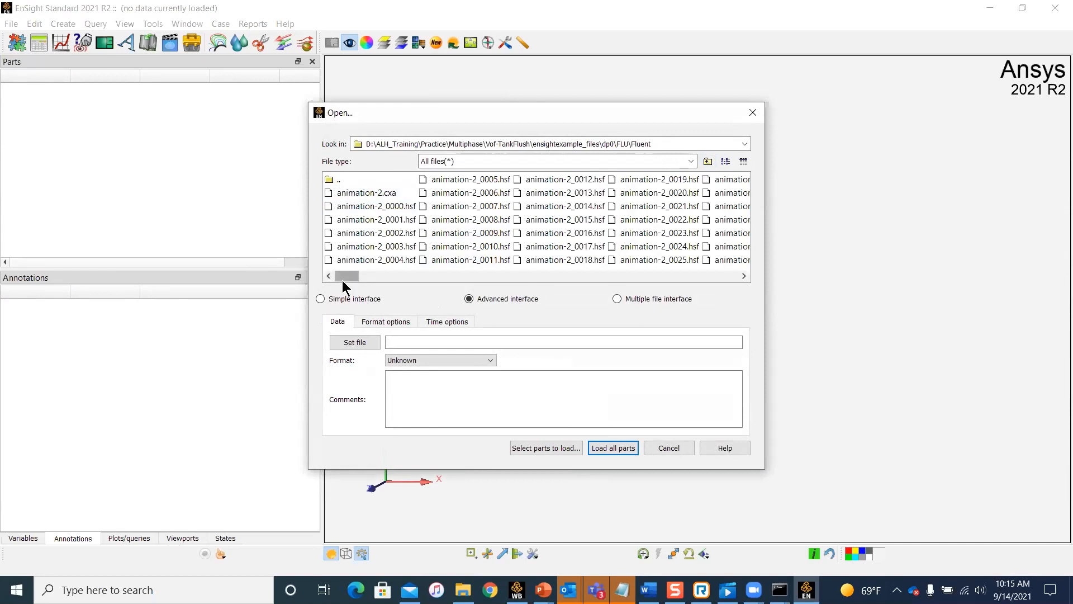
left_click_drag(347, 275, 329, 298)
Set the data format to Fluent and choose tankflush-init-0050.cas as the case file.
left_click(471, 360)
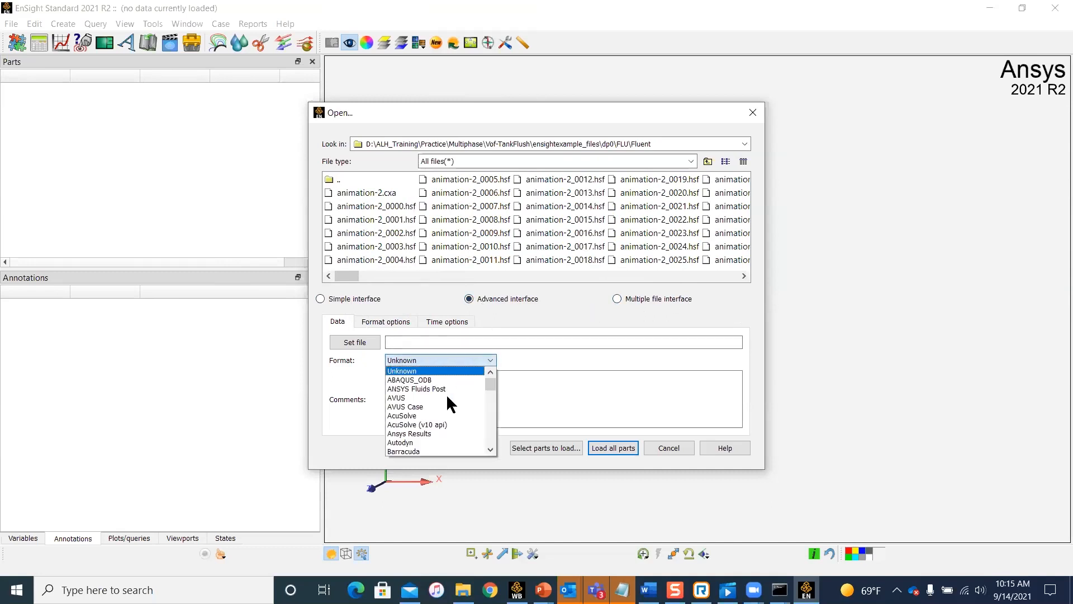
scroll(433, 417, "down", 3)
scroll(433, 417, "down", 3)
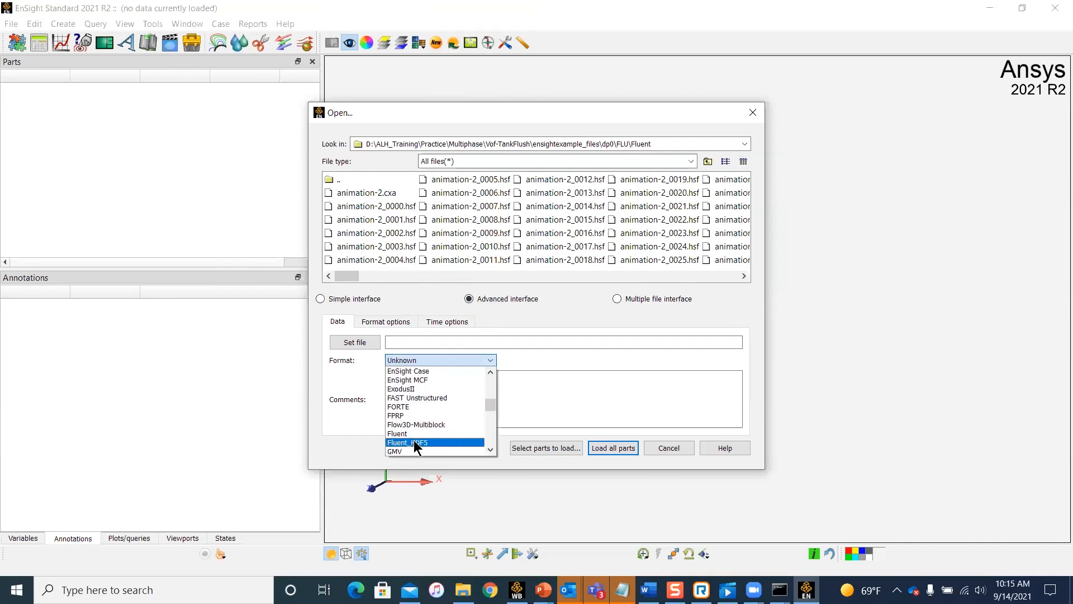
left_click(412, 432)
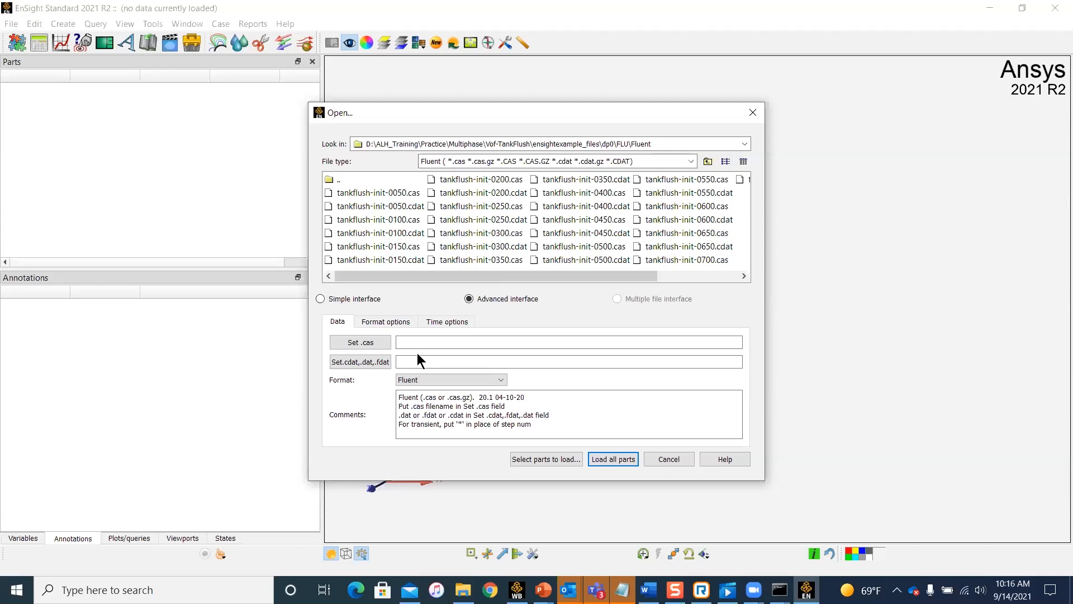
left_click(421, 342)
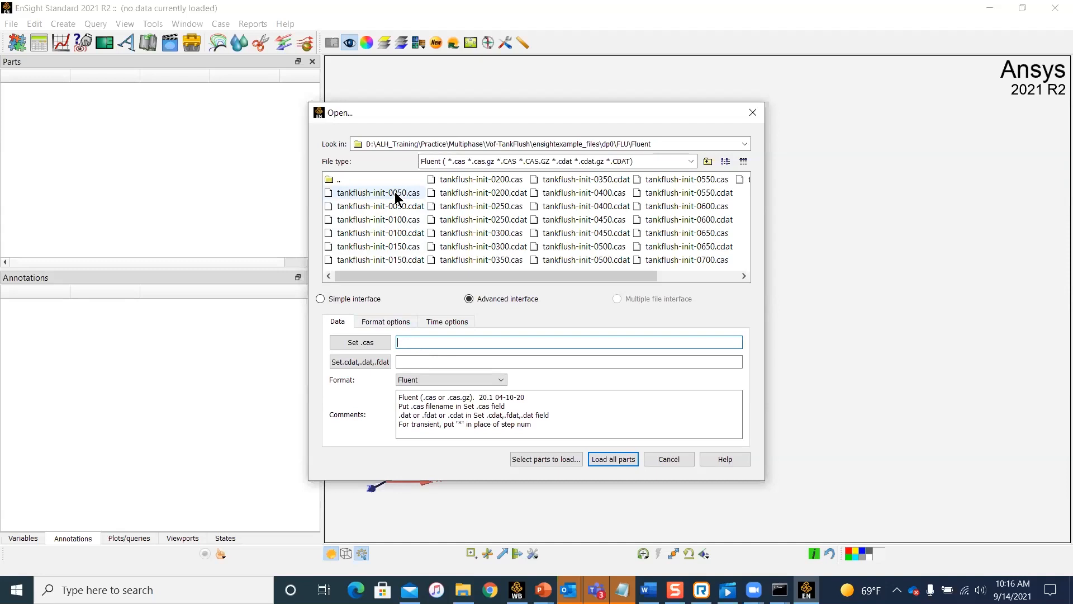
left_click(395, 193)
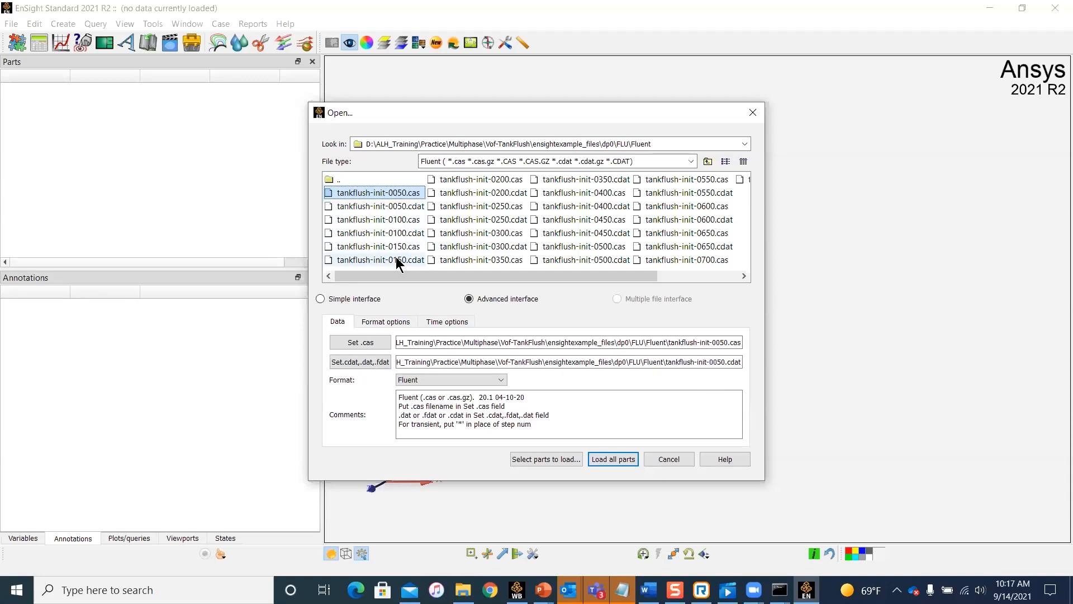
Replace the step number in the data file name with a wildcard, giving tankflush-init-*.cdat for the transient series.
left_click(729, 363)
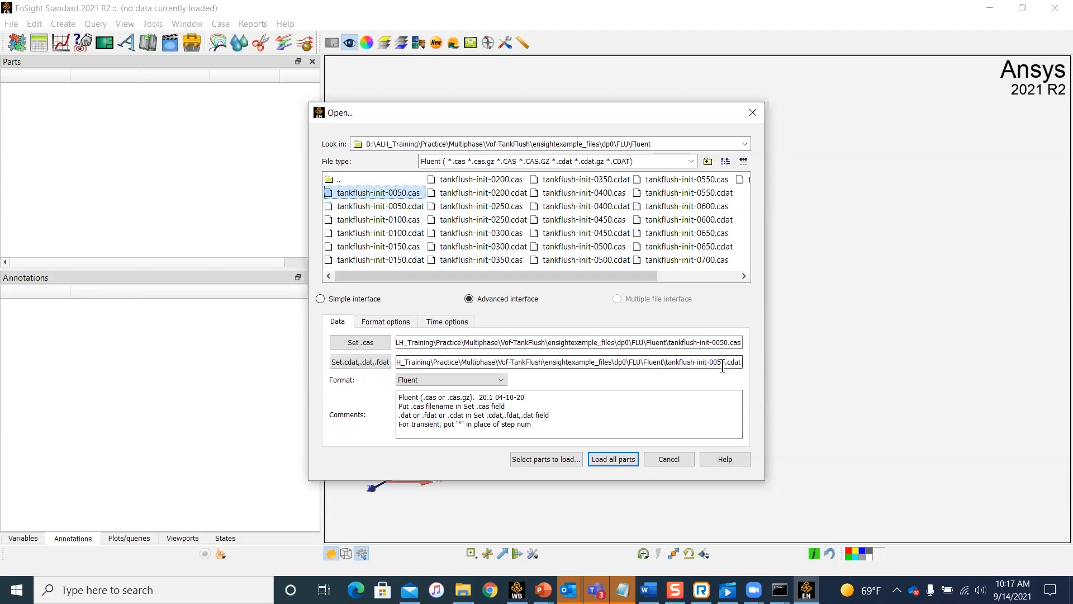
key("BackSpace")
key("BackSpace")
key("BackSpace")
key("BackSpace")
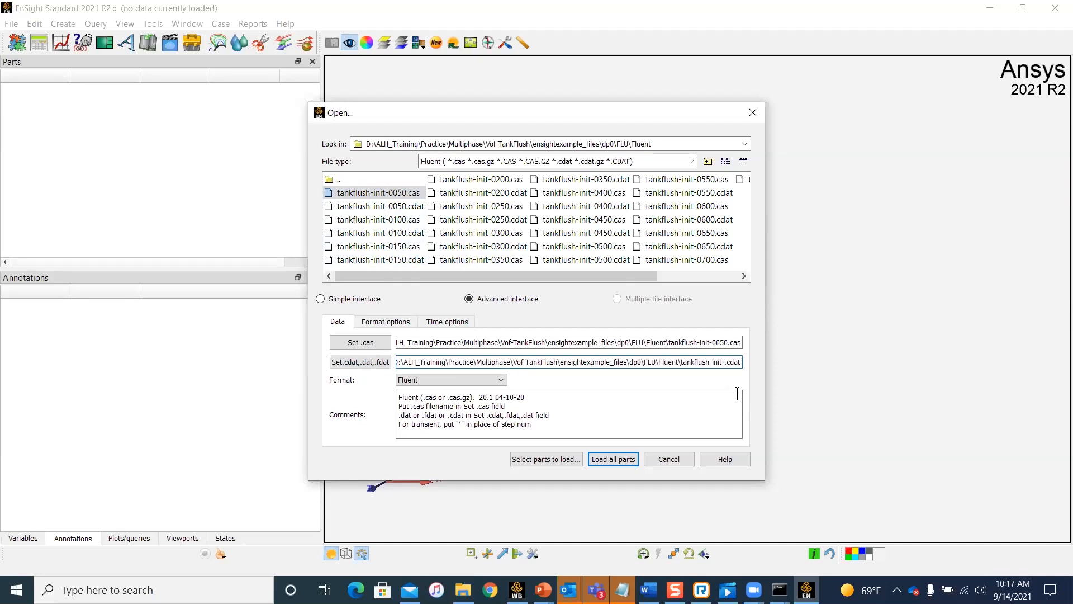
type("*")
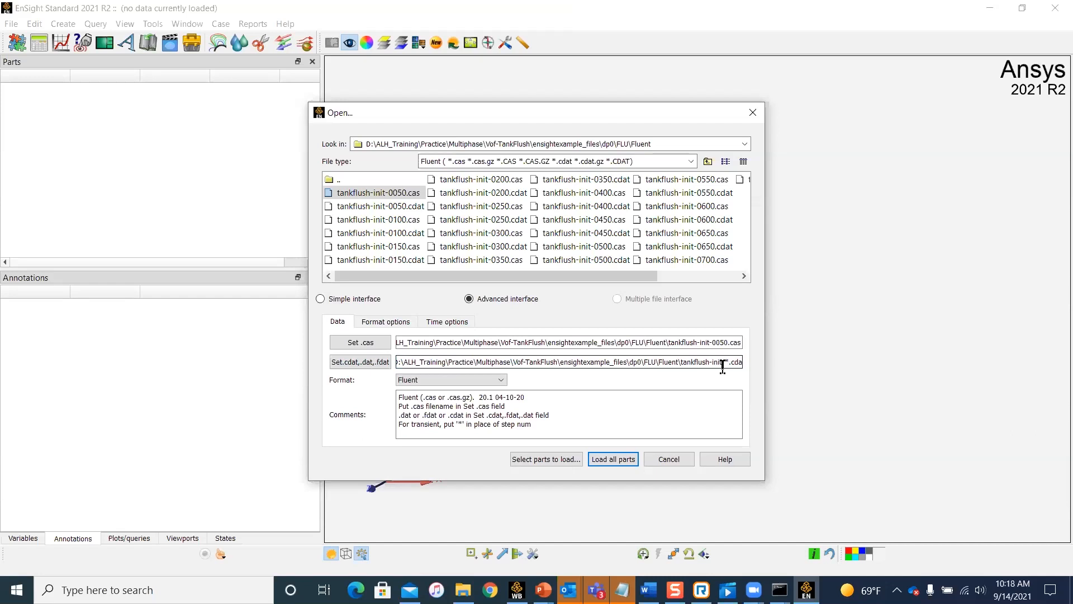
Load all parts of the transient Fluent case and select the fluid part.
left_click(620, 457)
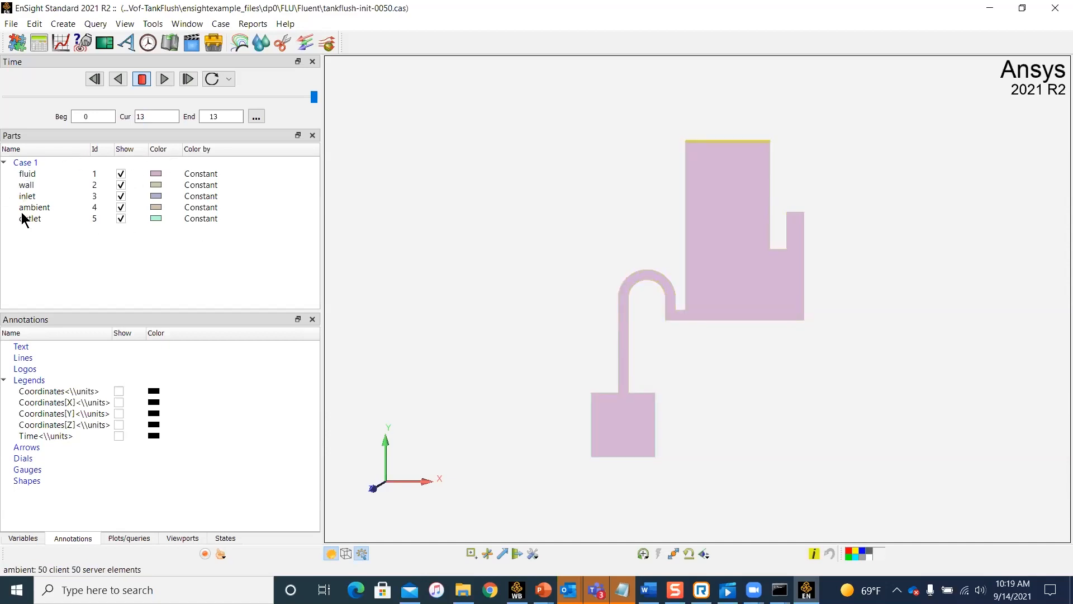
left_click(25, 177)
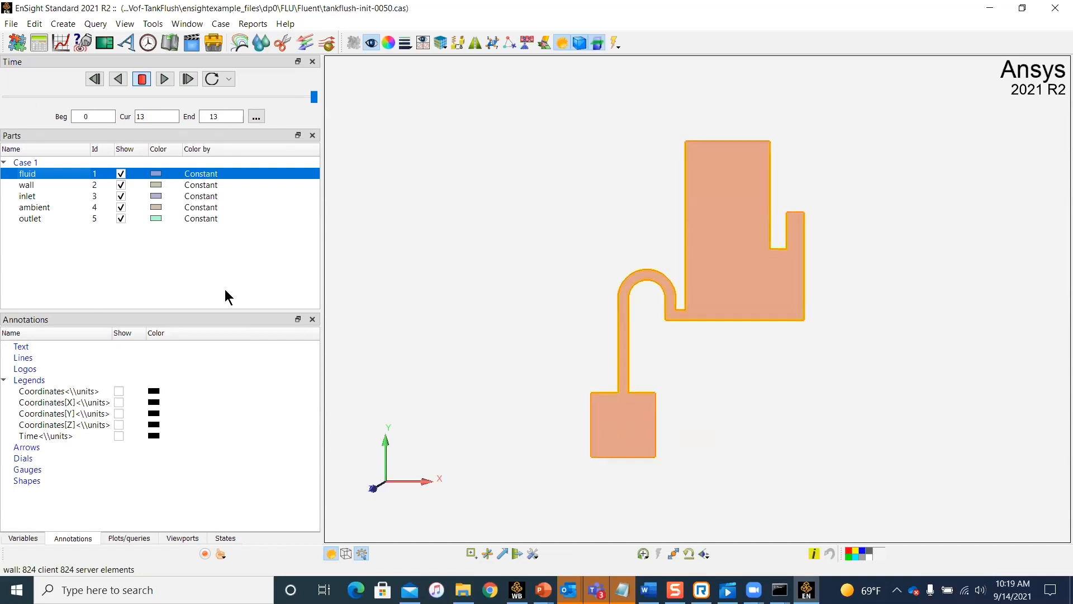
List the case's scalar variables, widen the Name column to show full names, and activate Static_Pressure.
left_click(23, 539)
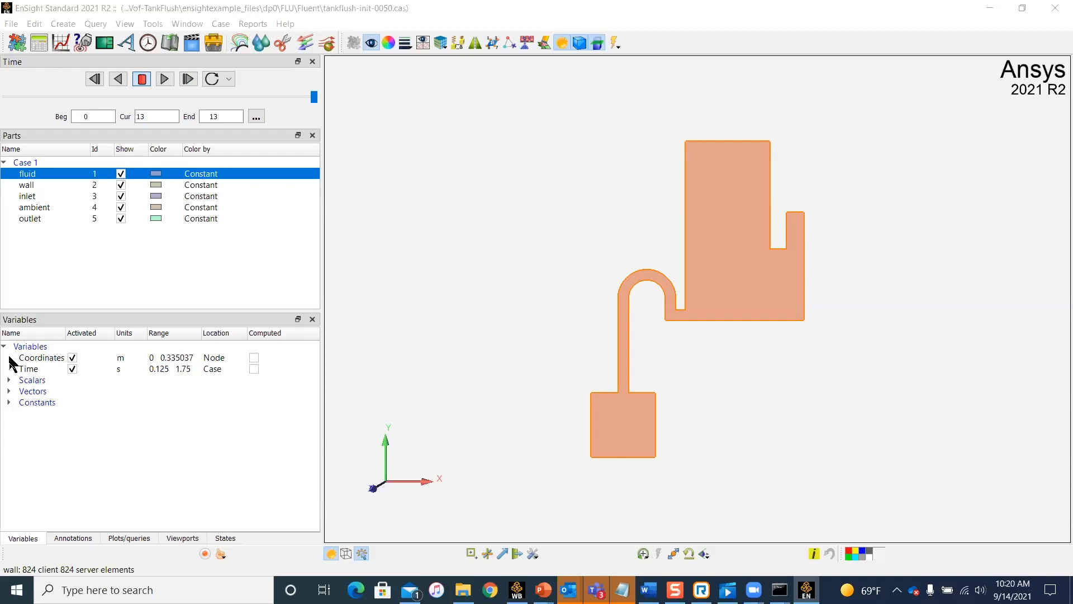
left_click(8, 380)
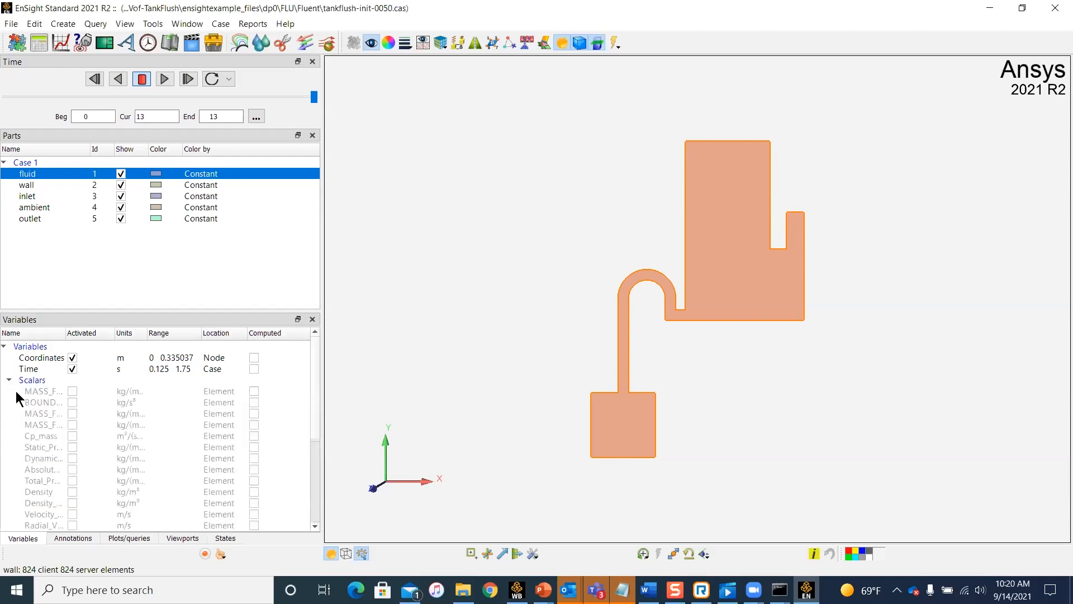
scroll(16, 392, "down", 2)
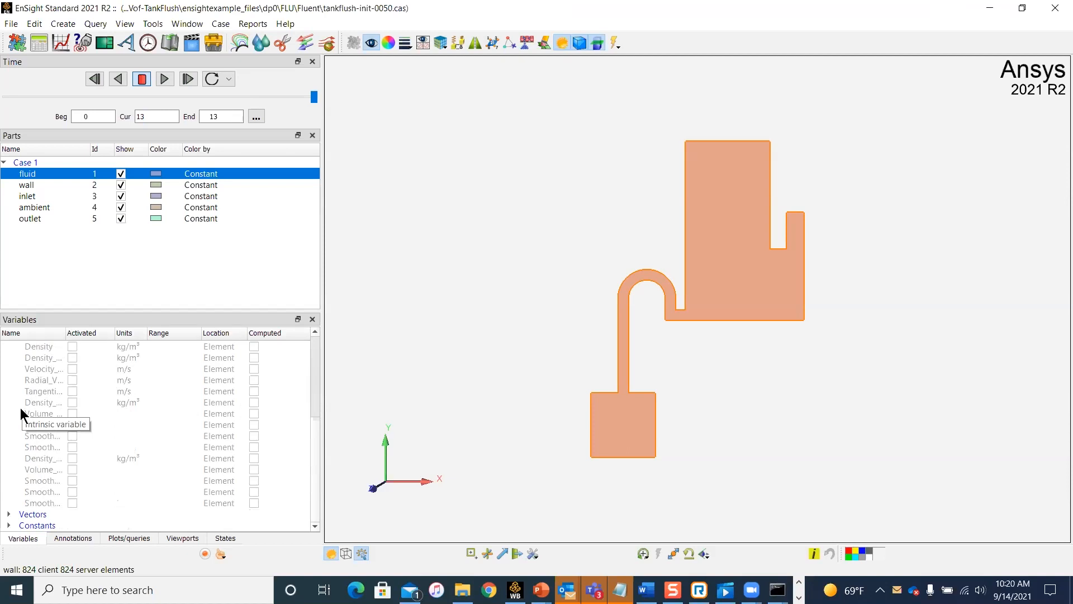
scroll(63, 444, "up", 5)
scroll(62, 443, "down", 2)
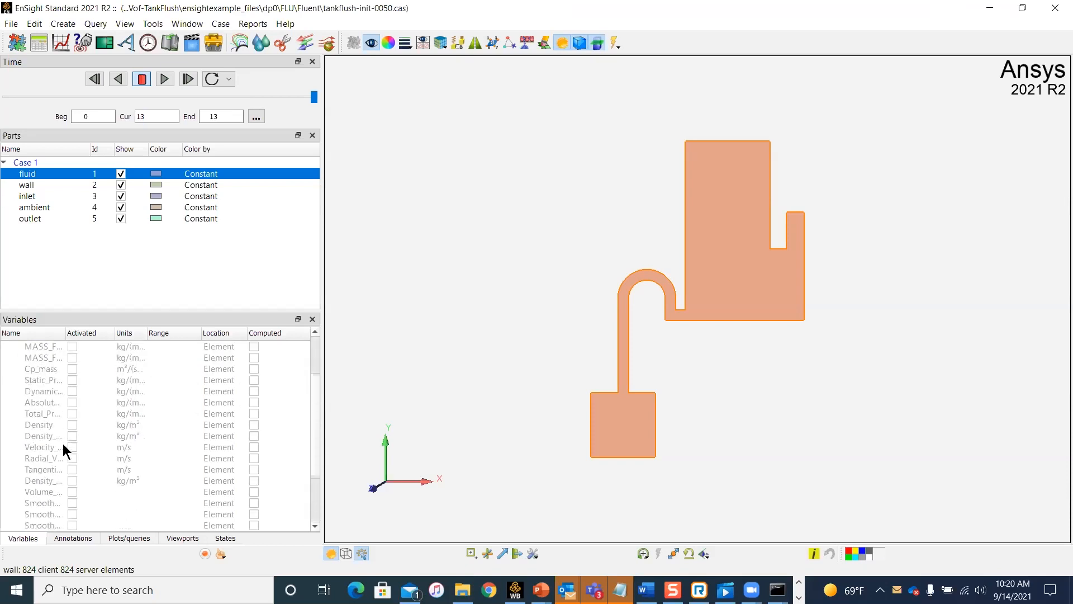
left_click_drag(64, 331, 142, 331)
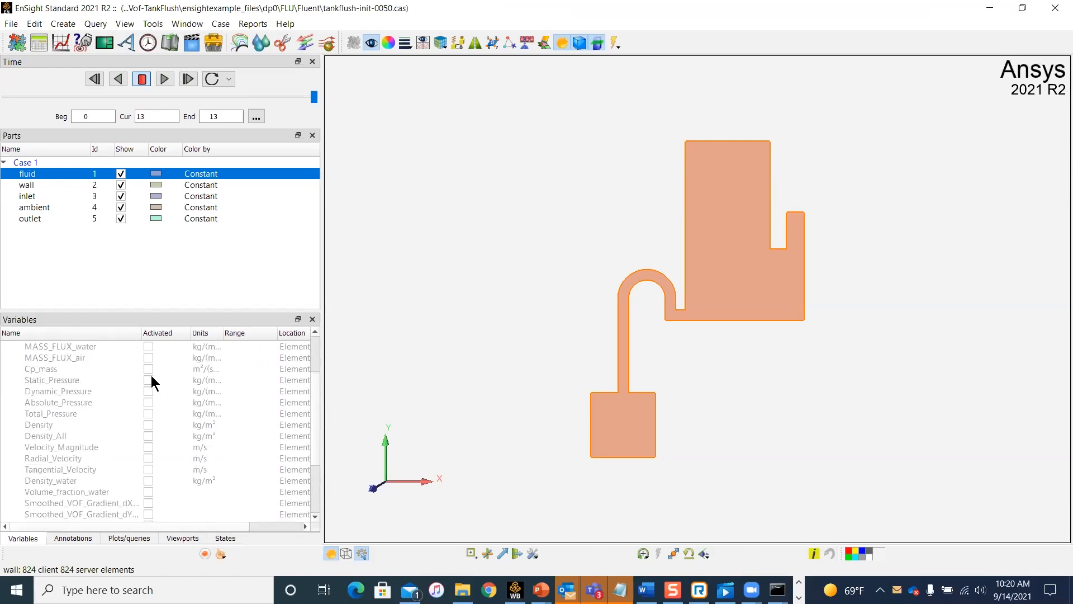
left_click(148, 380)
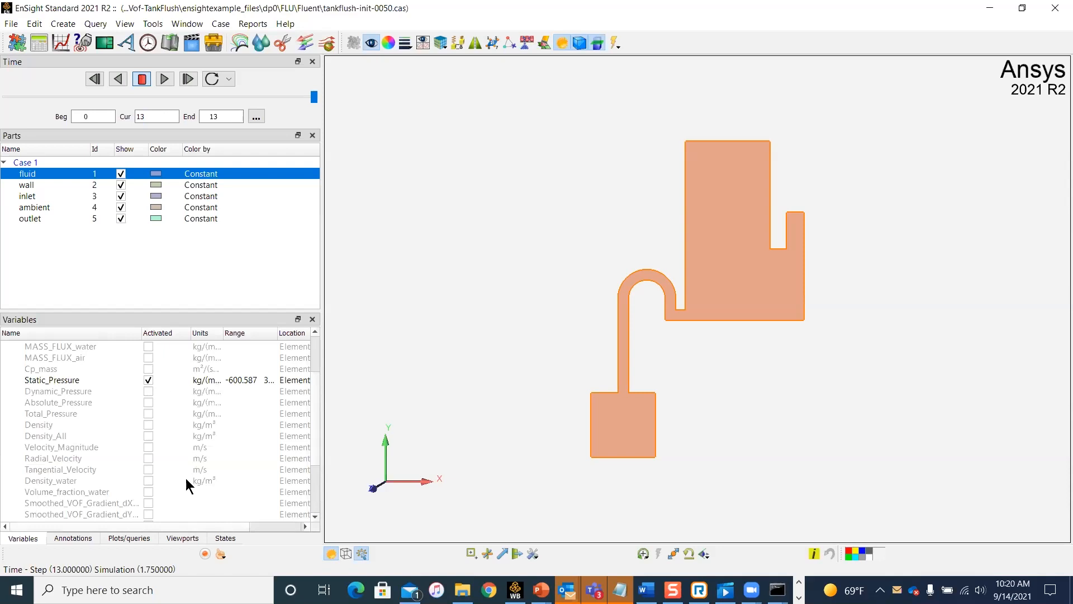
Widen the Range column of the variables list and check the range, location and computed status of Static_Pressure.
left_click_drag(140, 525, 195, 528)
left_click_drag(210, 328, 252, 329)
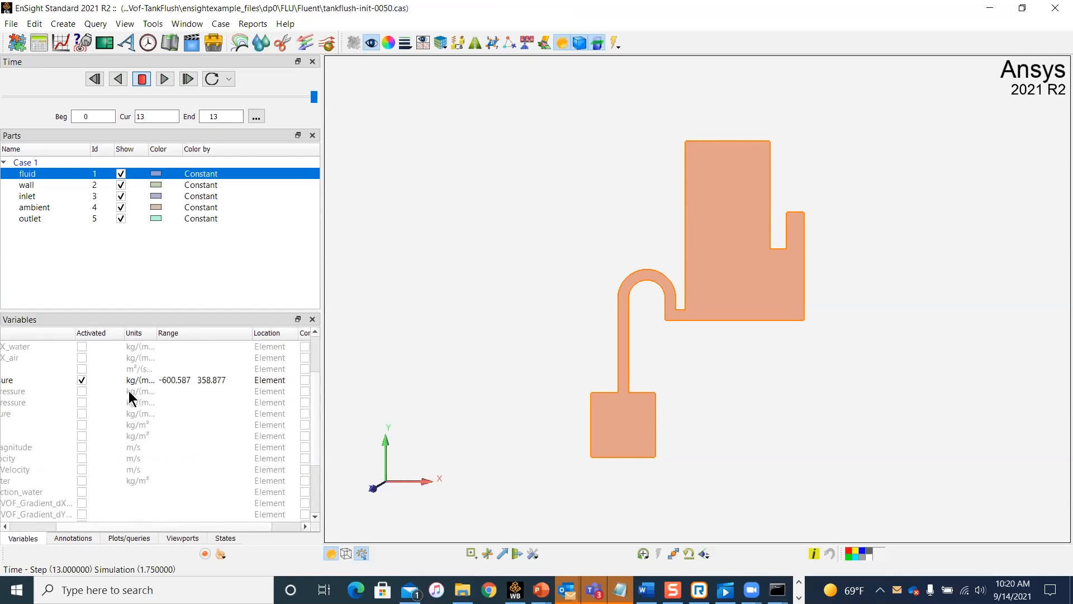
left_click_drag(191, 528, 237, 529)
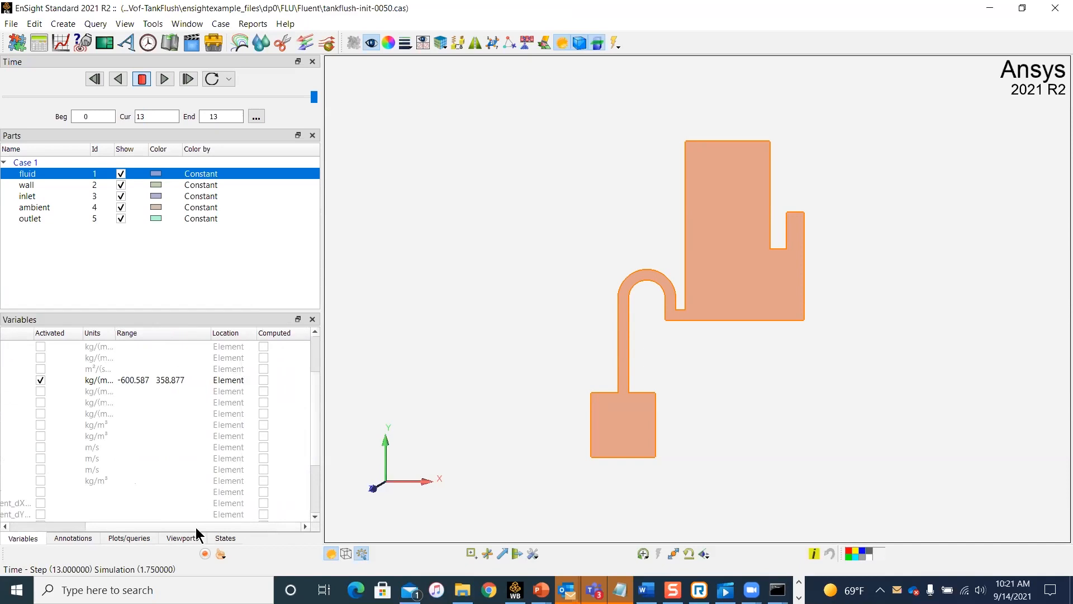
left_click_drag(178, 524, 36, 512)
Examine the remaining scalars, then the vector and constant variables available in the case.
scroll(61, 455, "down", 3)
scroll(62, 455, "up", 2)
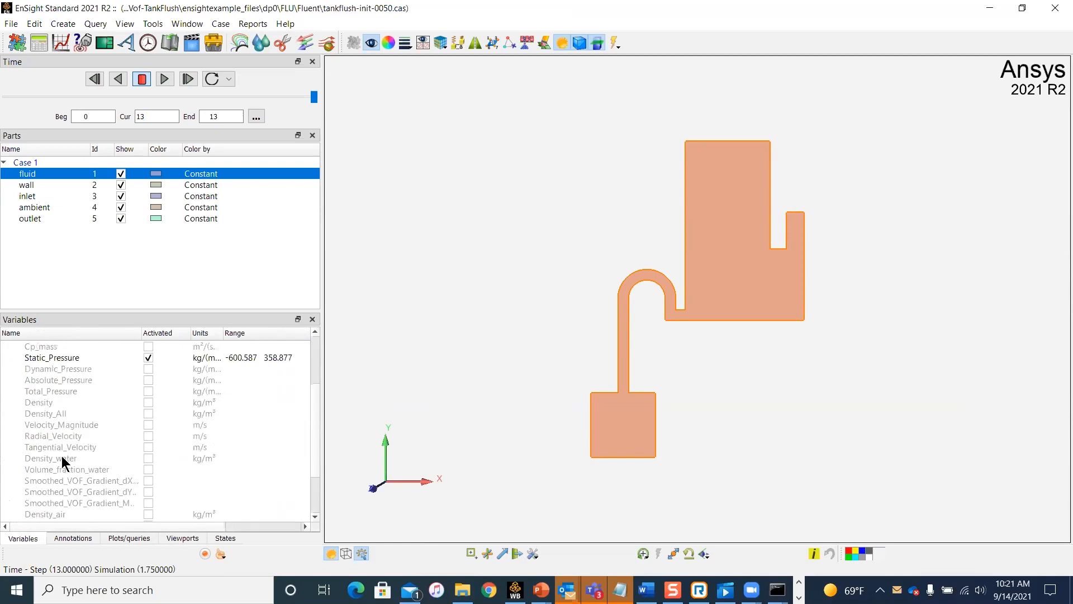
scroll(61, 455, "up", 3)
left_click(14, 381)
left_click(9, 380)
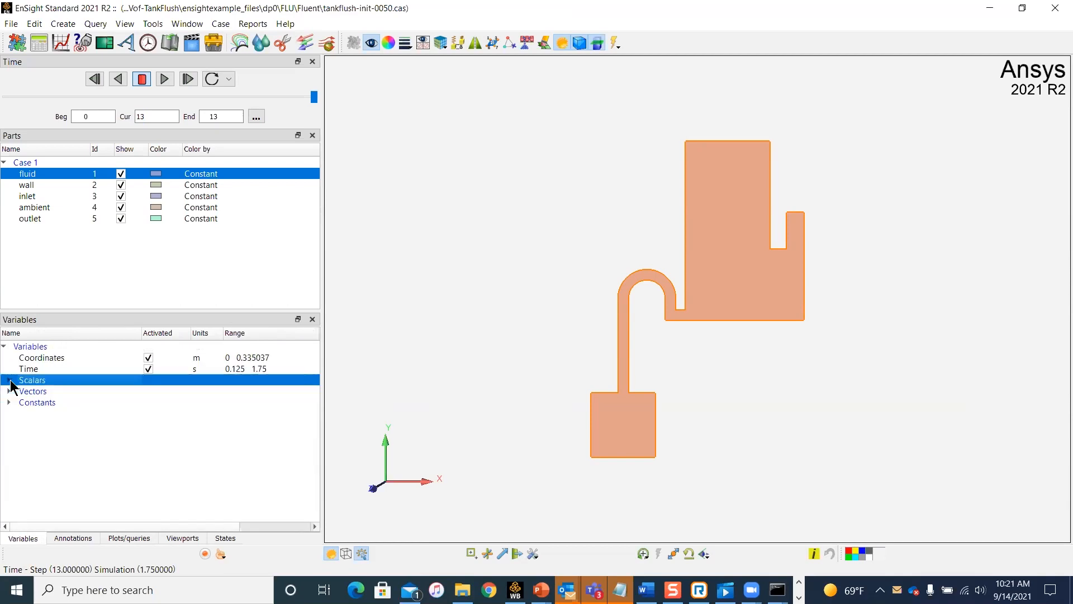
left_click(9, 391)
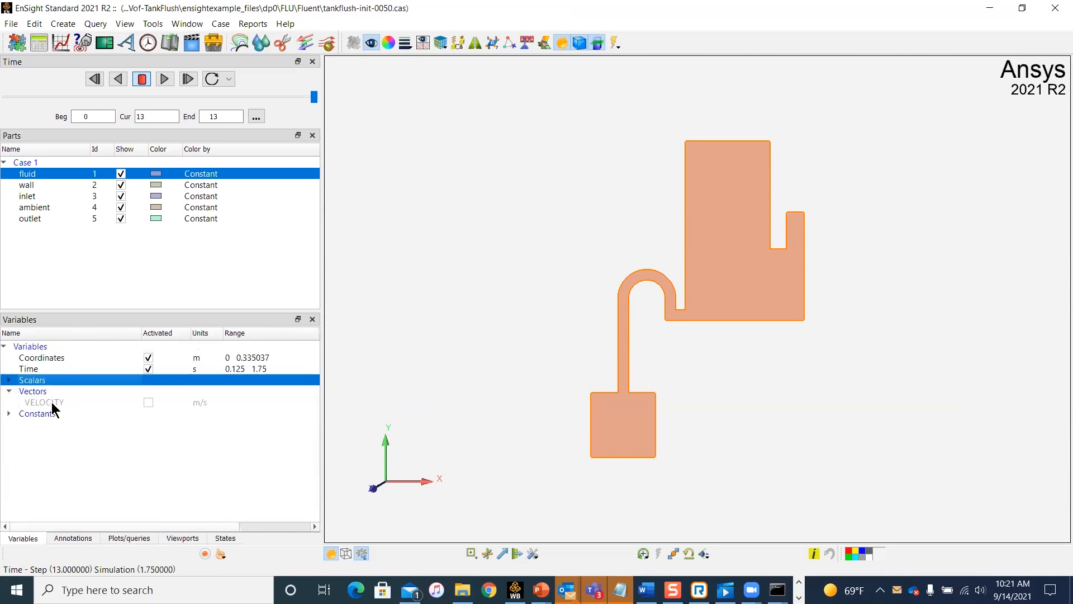
left_click(9, 392)
left_click(9, 402)
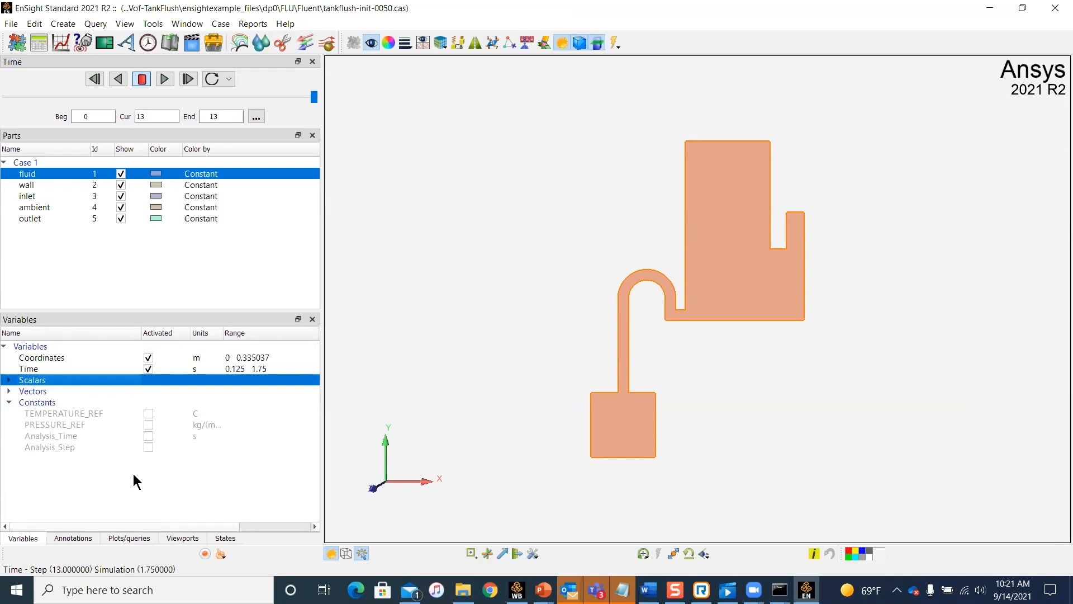
Activate the Analysis_Time constant and try to place it in the graphics view.
left_click(144, 437)
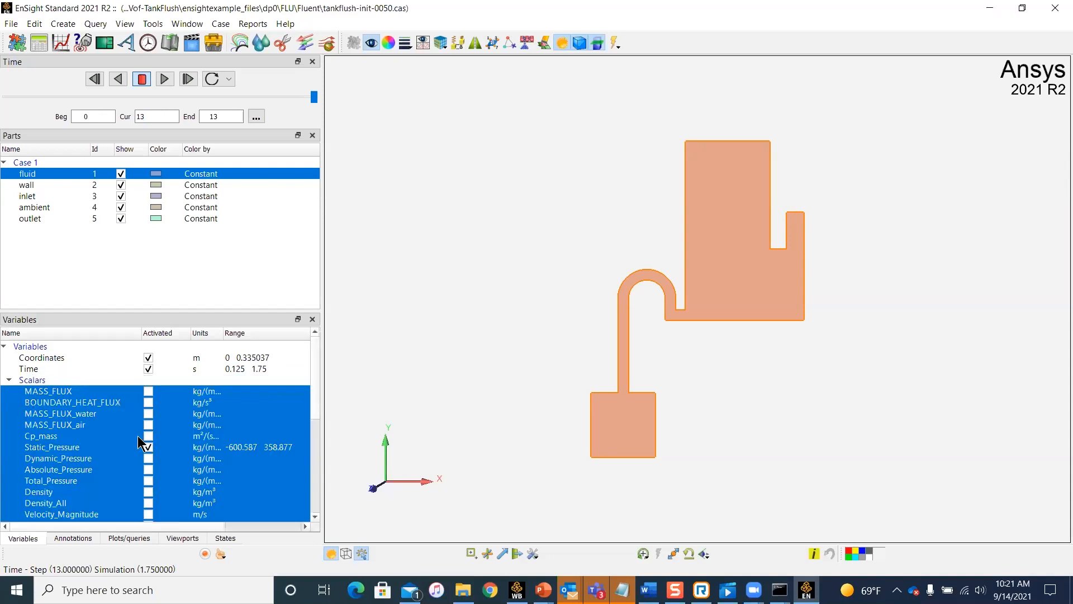
left_click(10, 380)
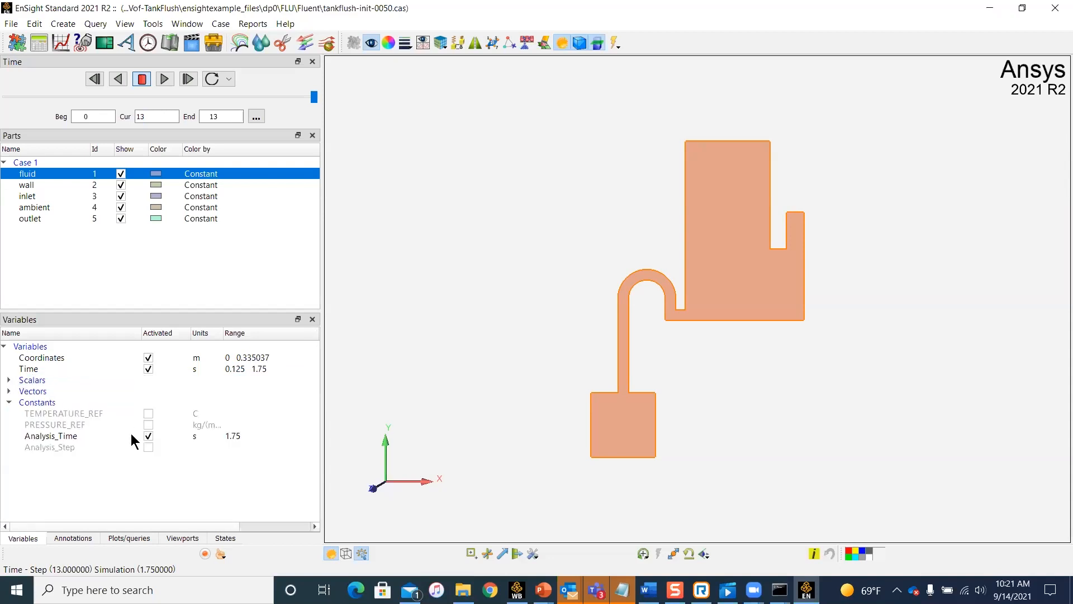
left_click(67, 435)
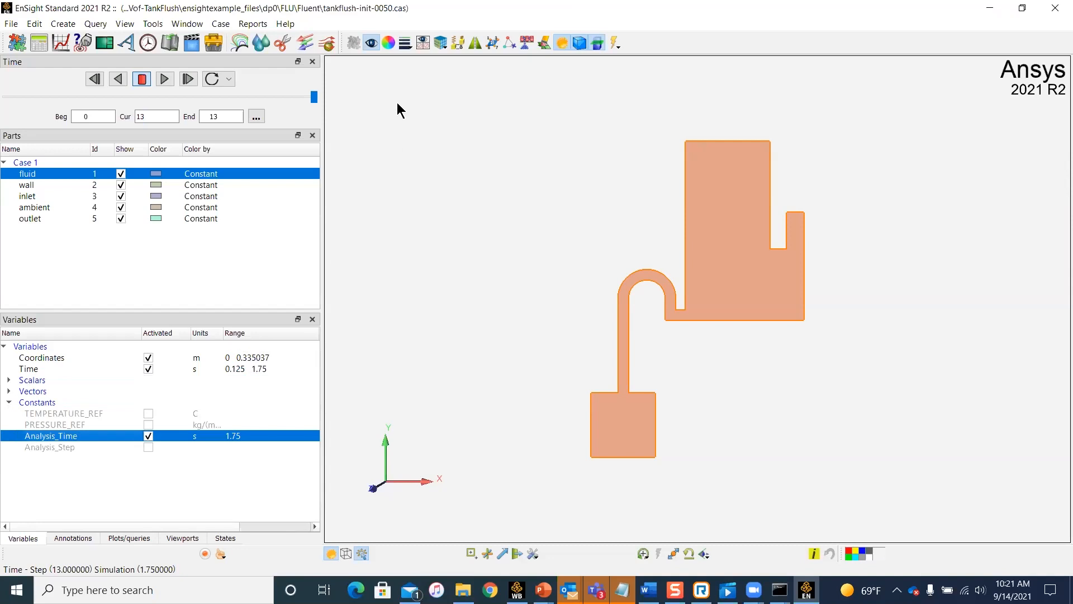
left_click_drag(66, 435, 396, 99)
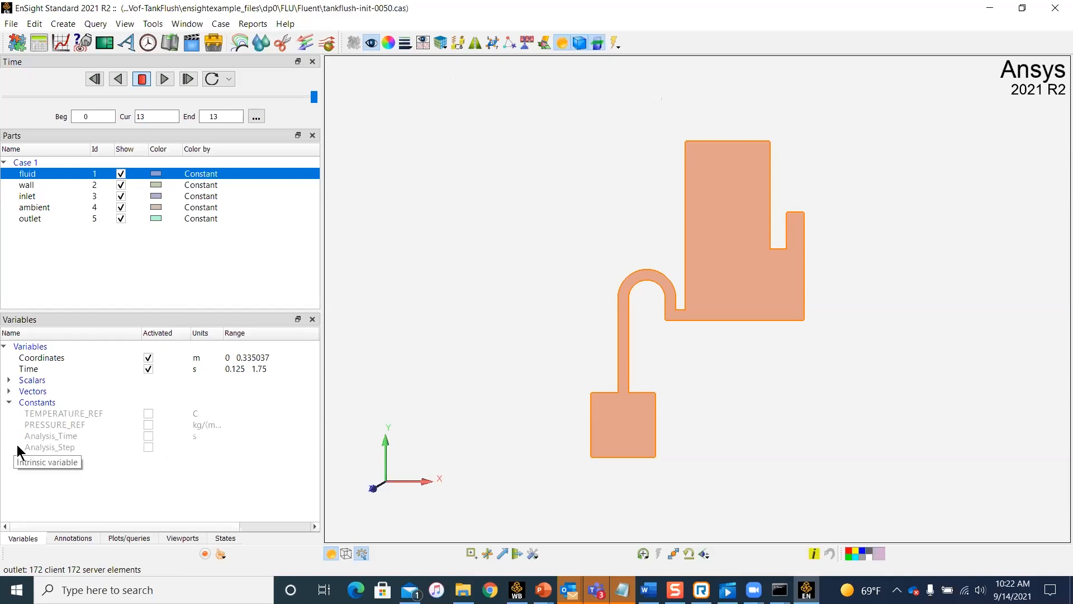
Start a custom calculator variable named testvariable and enlarge the calculator to browse its variables.
left_click(38, 45)
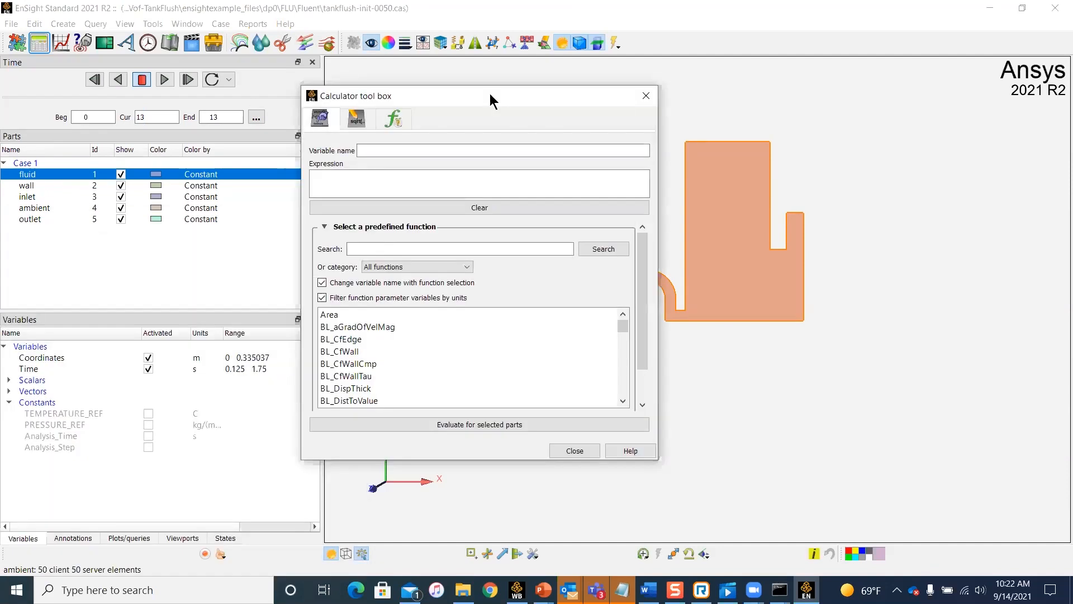
left_click(354, 125)
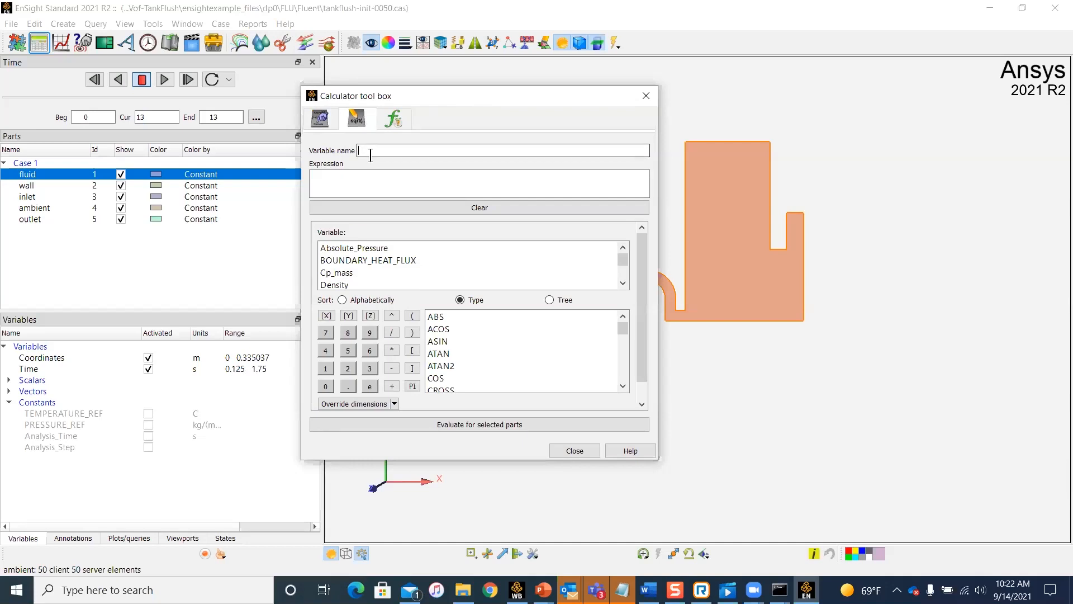
type("testvariable")
left_click_drag(445, 85, 445, 56)
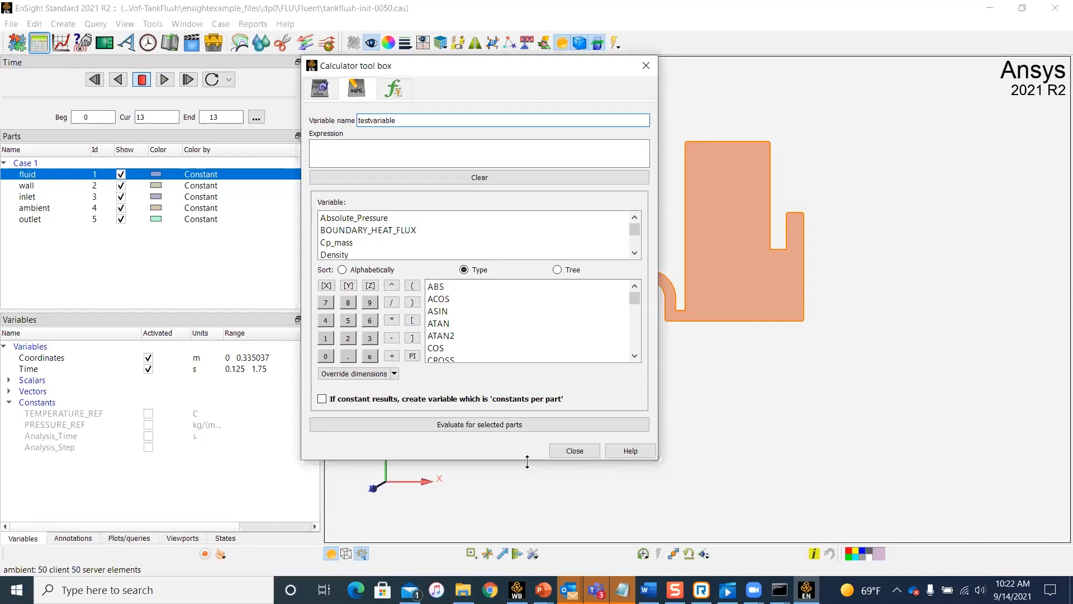
left_click_drag(527, 462, 527, 514)
left_click_drag(638, 236, 631, 252)
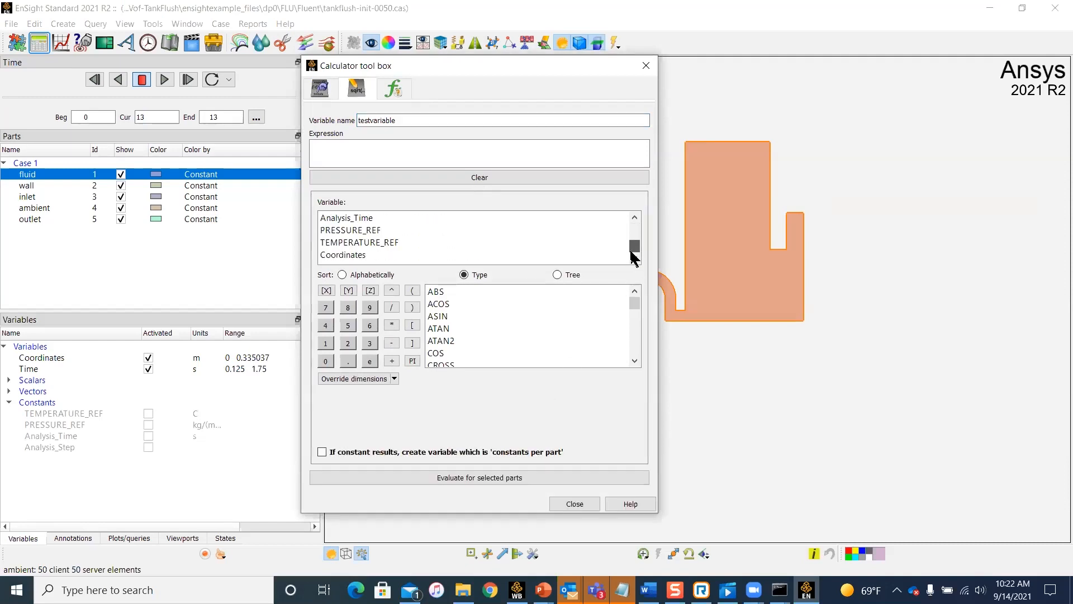
Define the expression as TEMPERATURE_REF+273.15 and rename the new variable testvariableK.
double_click(342, 245)
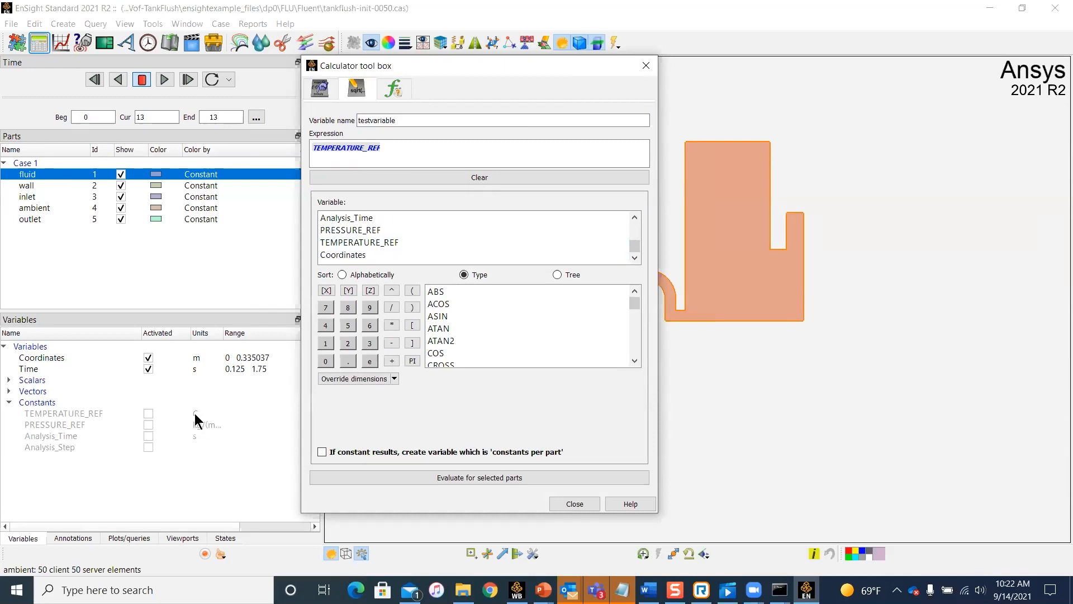
left_click(397, 147)
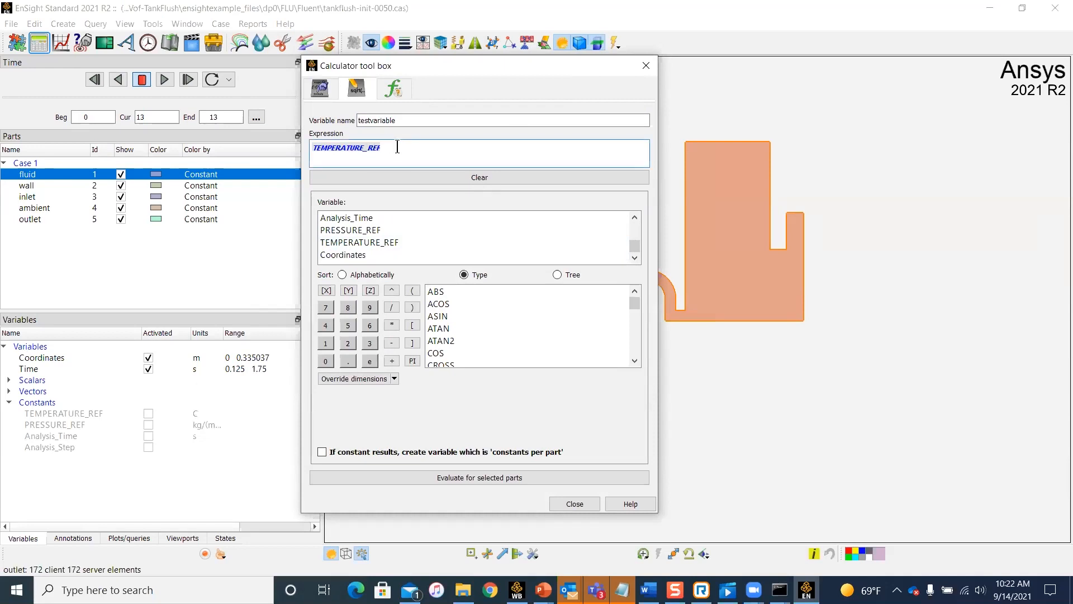
type("+273.15")
left_click(405, 120)
type("K")
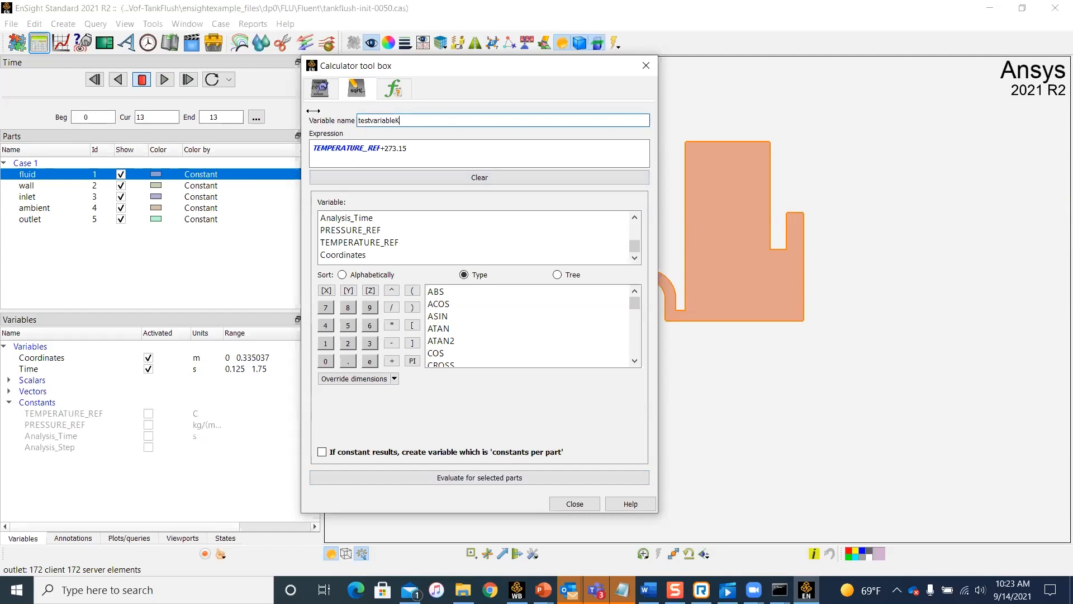
Evaluate testvariableK for all parts of Case 1 and close the calculator.
left_click(31, 162)
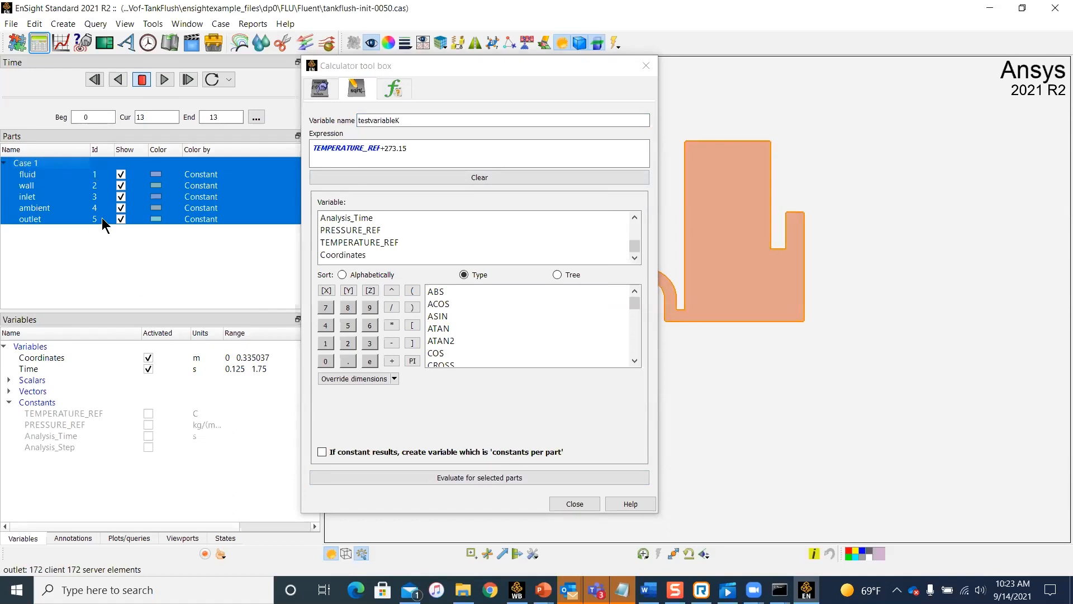
left_click(490, 478)
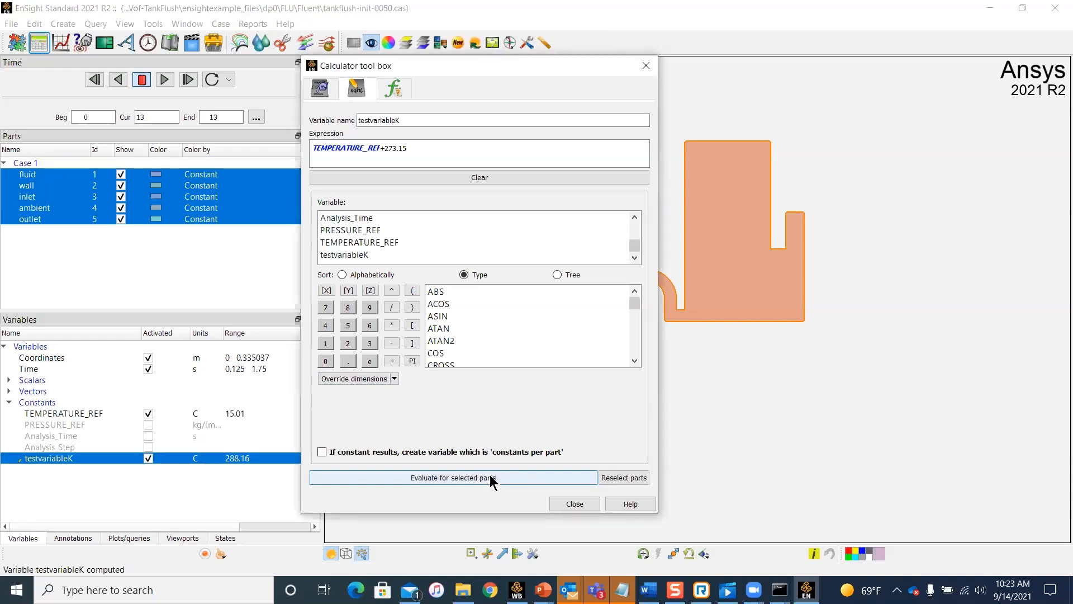
left_click(646, 66)
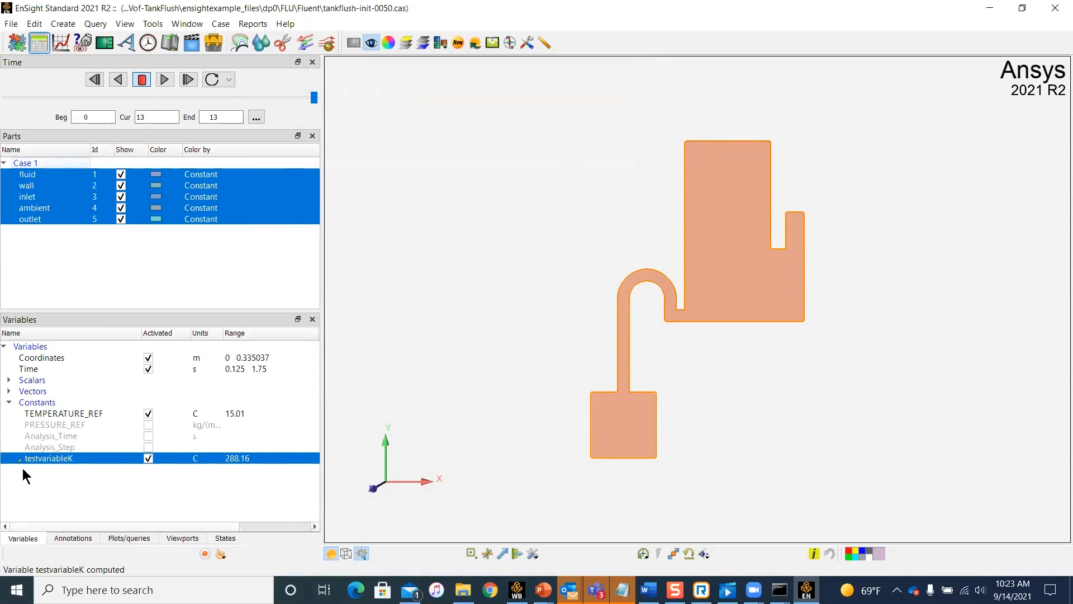
Check which parts testvariableK was computed on, deactivate it, and clear the part selection.
mouse_move(33, 459)
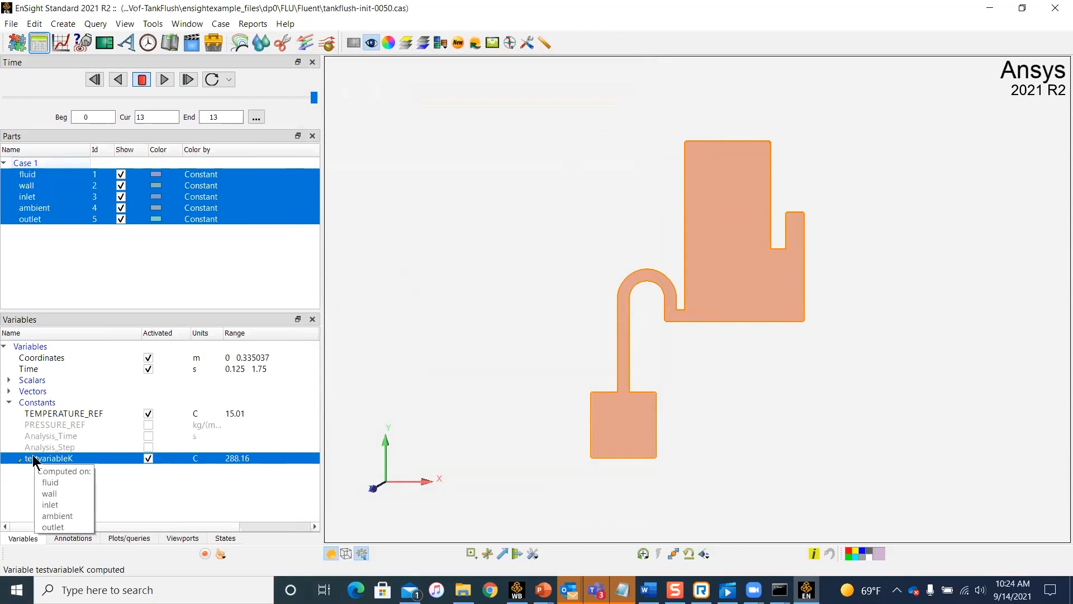
left_click(145, 458)
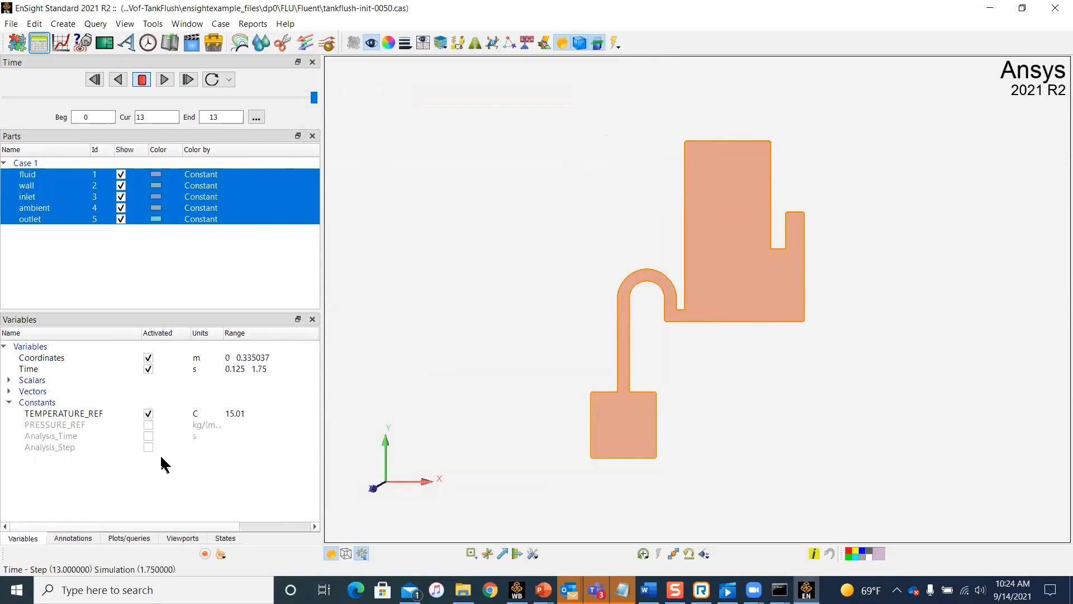
left_click(402, 329)
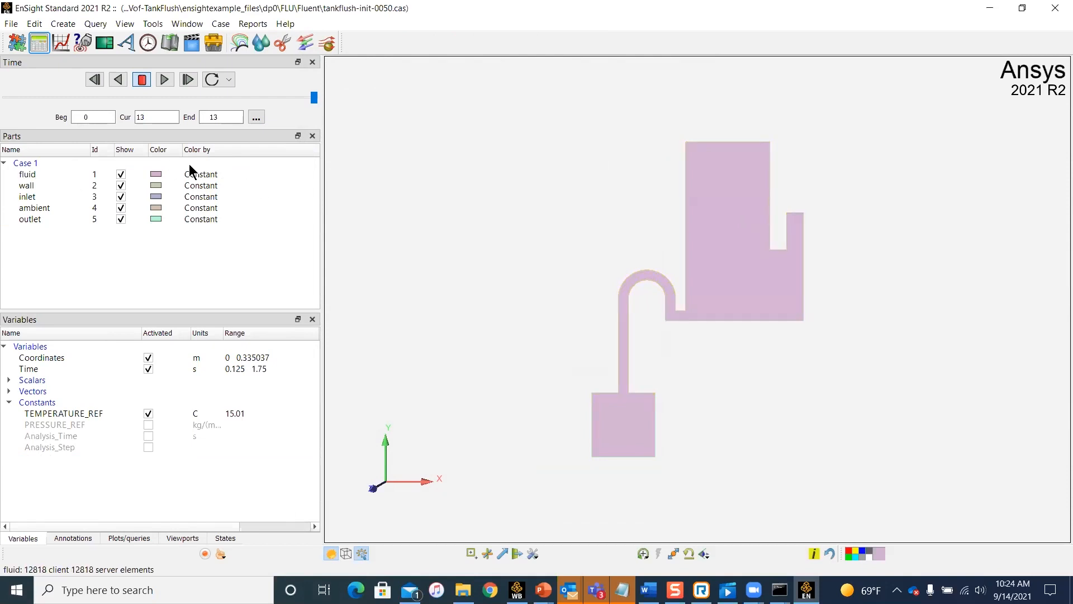
Toggle the fluid part's visibility off and on, then select the part and hide it.
left_click(121, 174)
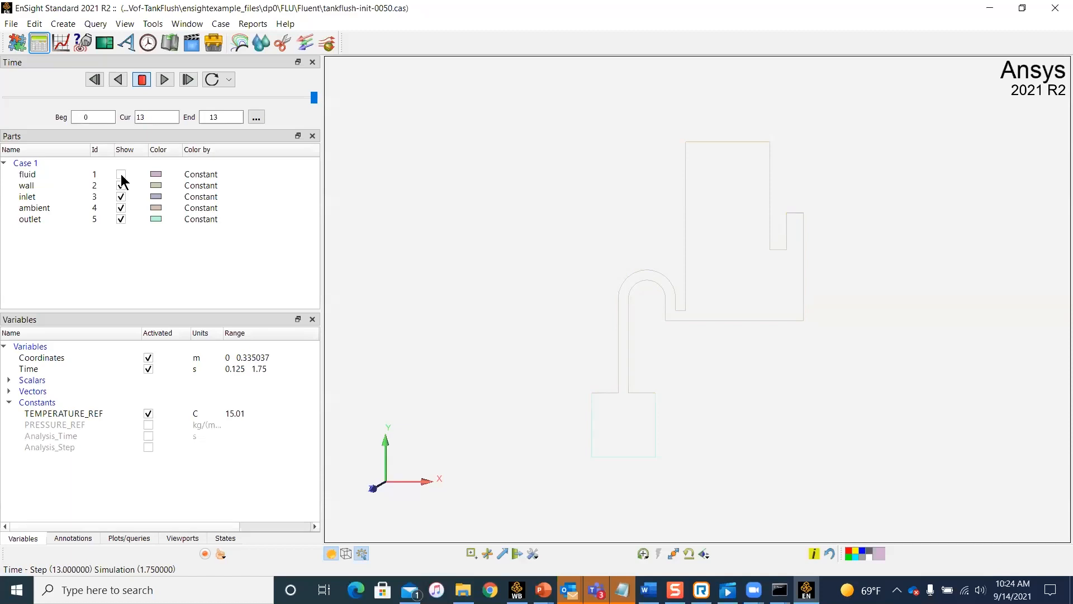
left_click(121, 175)
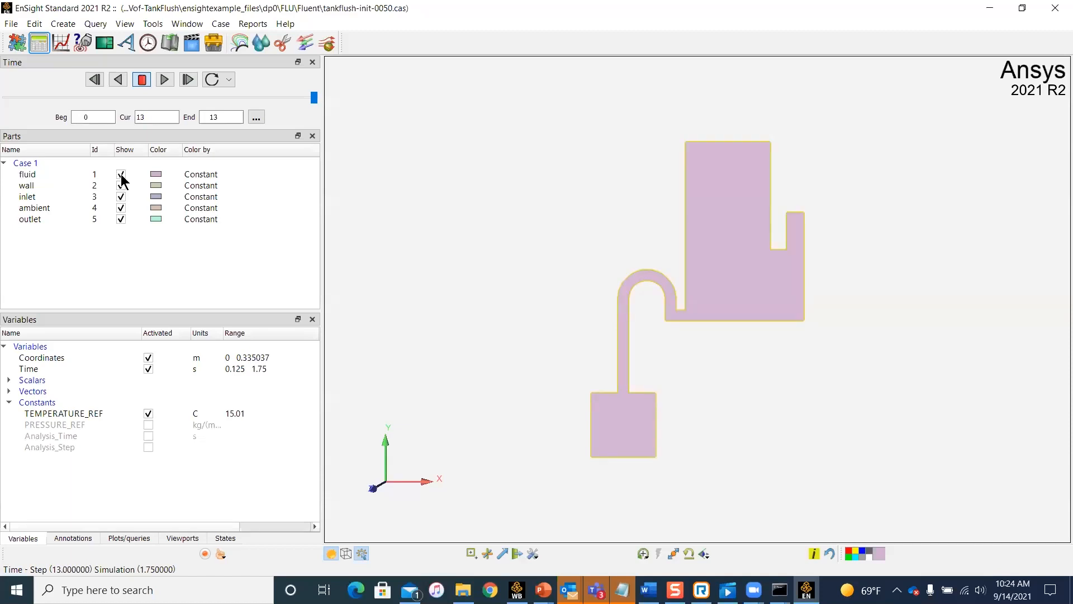
left_click(99, 174)
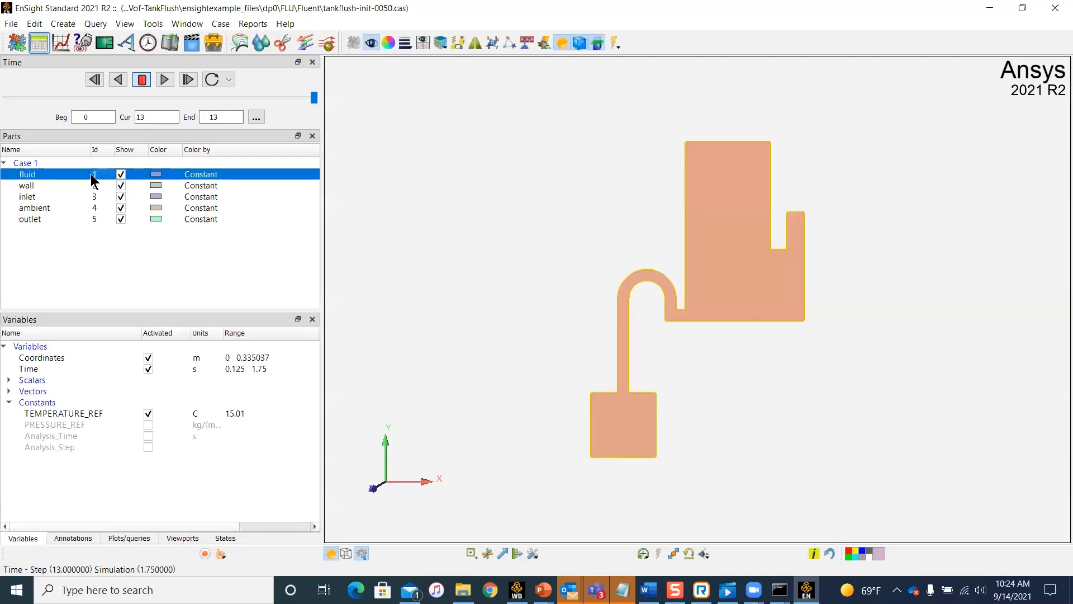
left_click(519, 256)
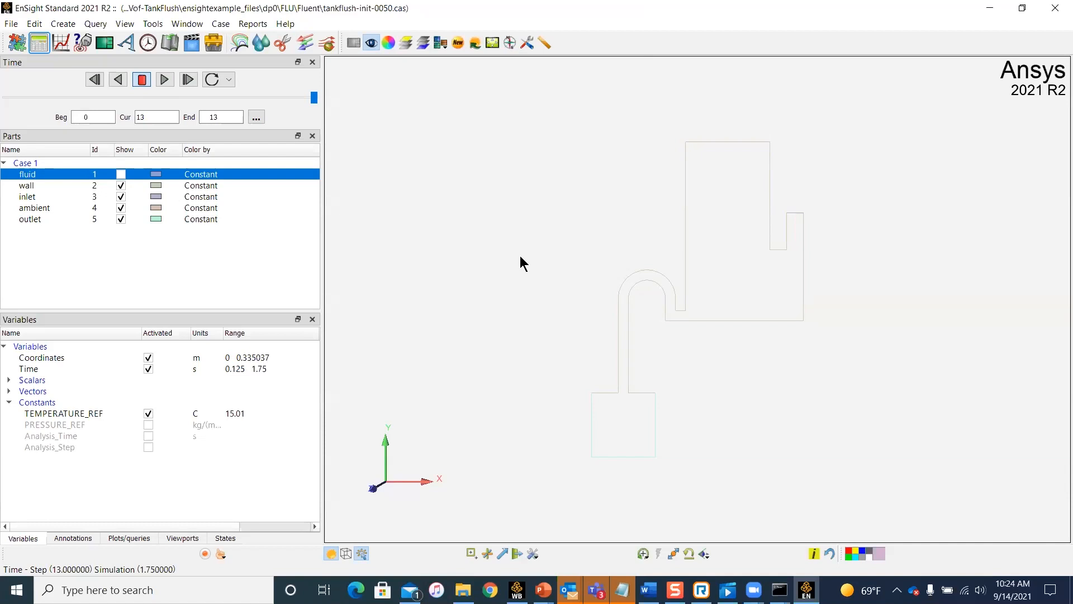
Show the hidden fluid part again and color it by the scalar variable Static_Pressure.
key("h")
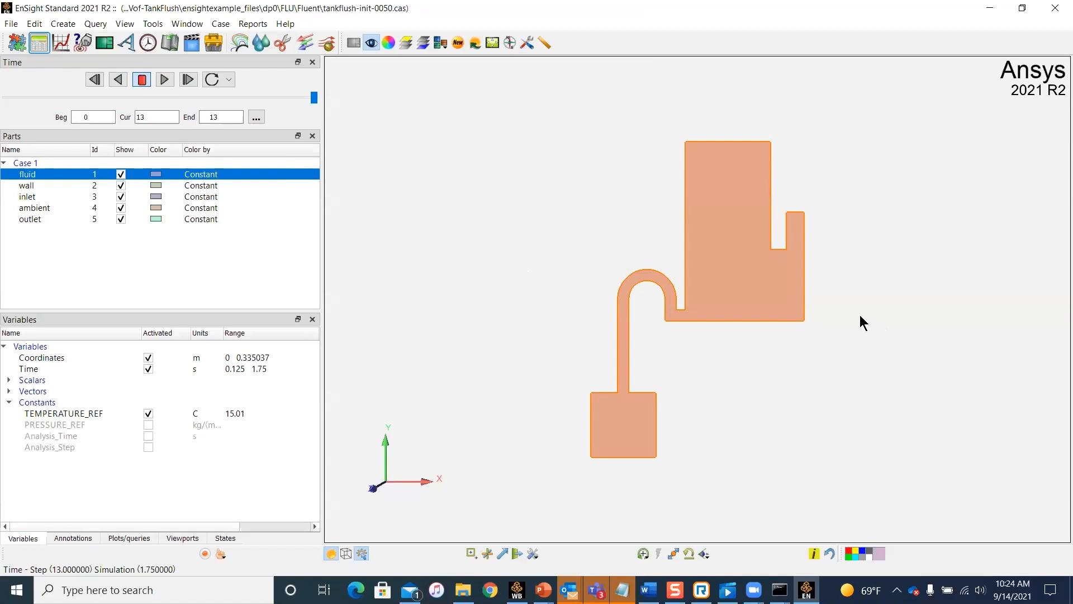
left_click(61, 173)
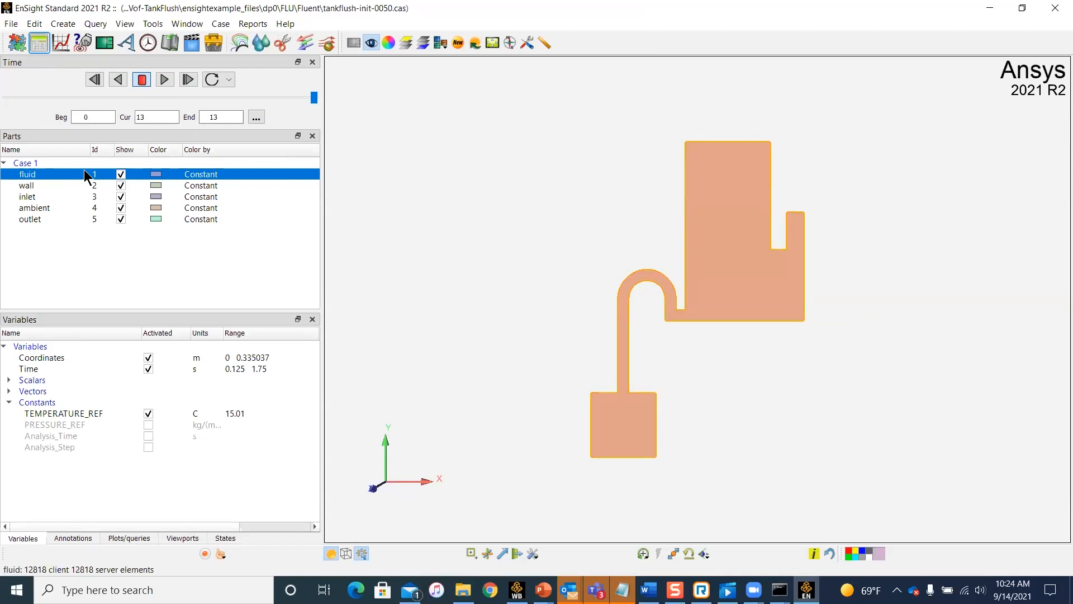
right_click(214, 178)
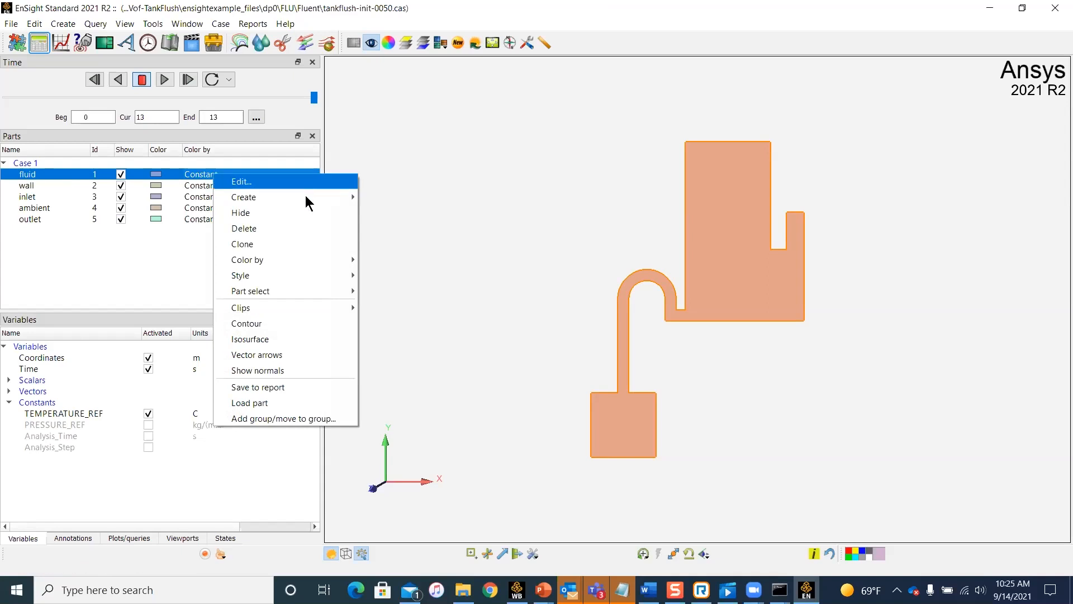
mouse_move(316, 196)
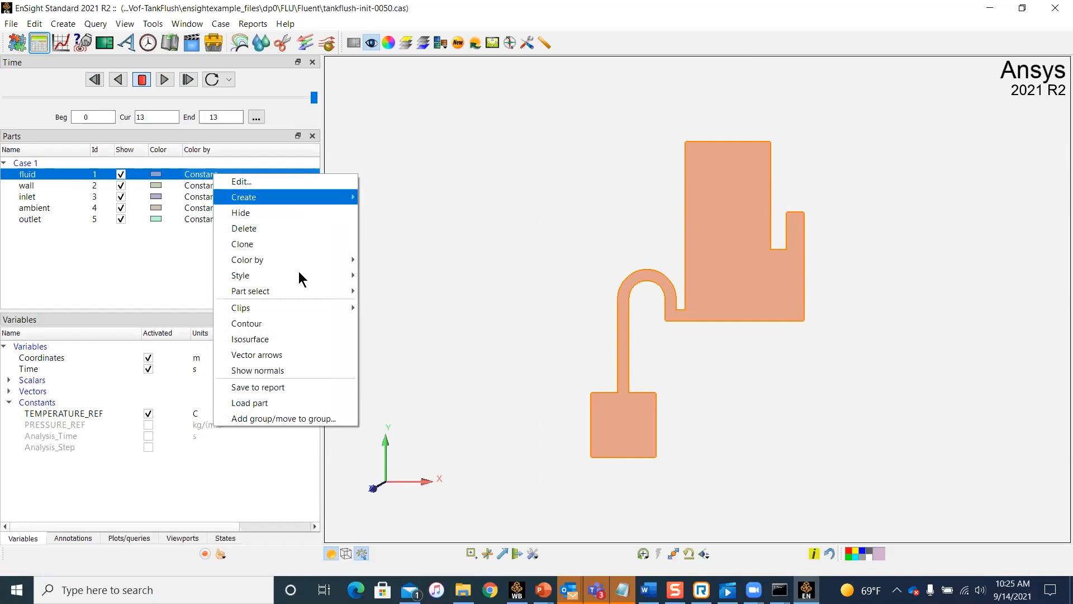
mouse_move(295, 307)
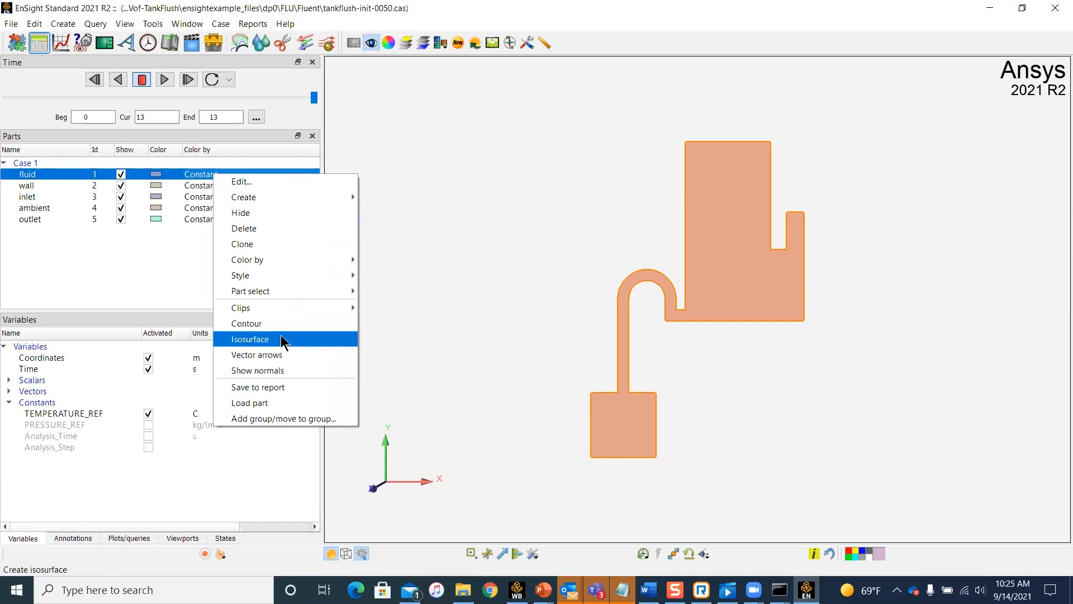
mouse_move(251, 279)
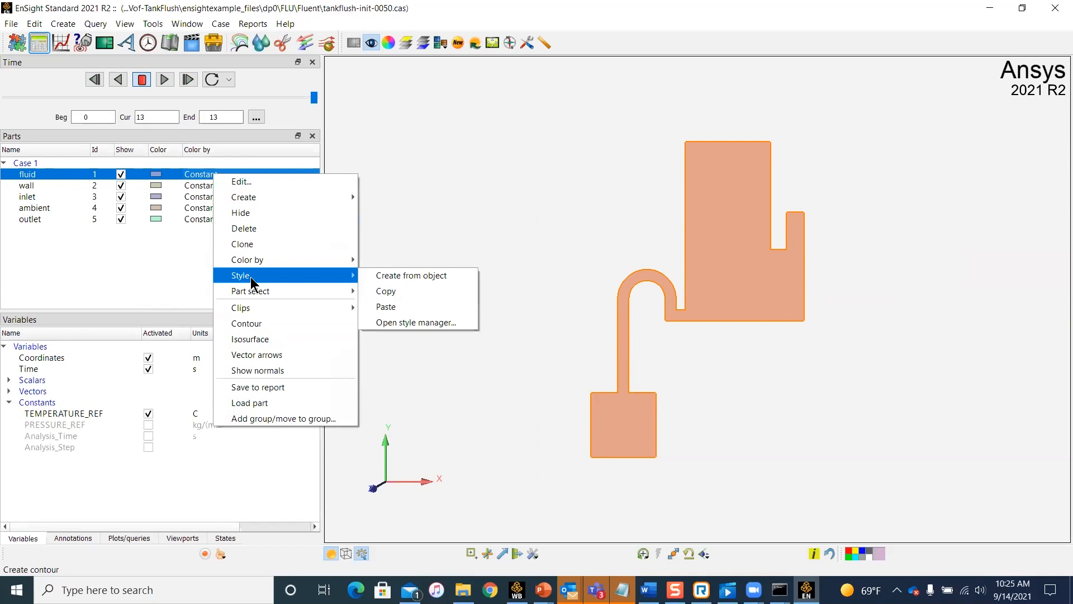
mouse_move(255, 259)
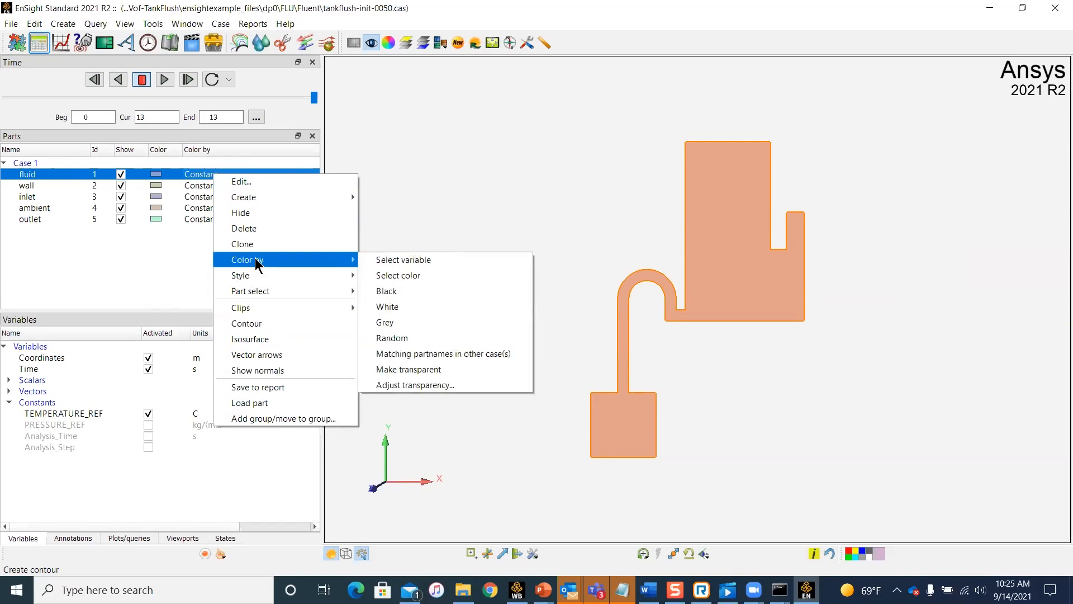
left_click(415, 260)
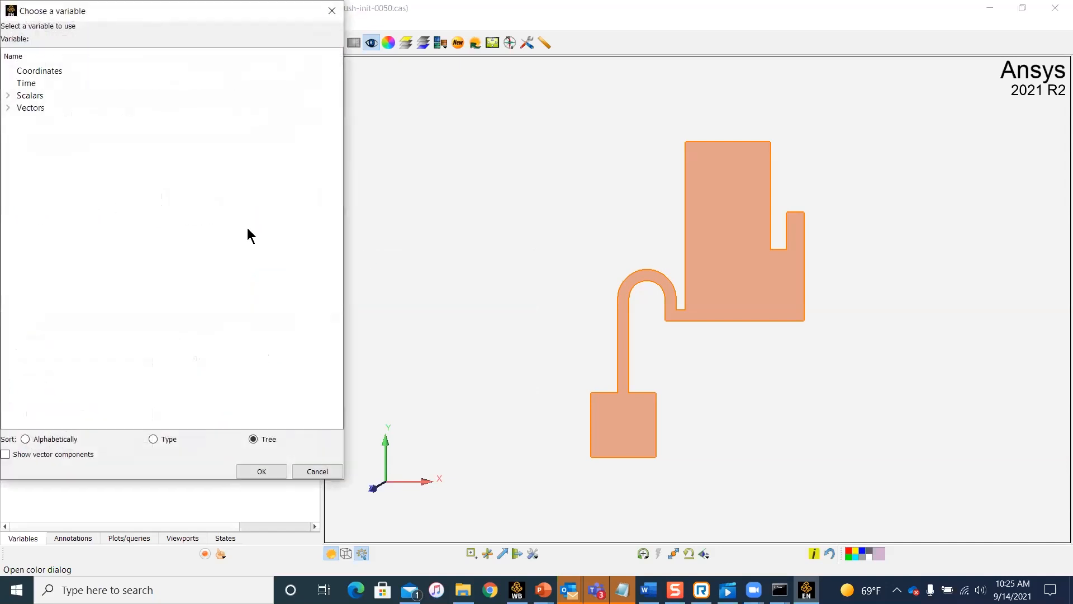
left_click(8, 96)
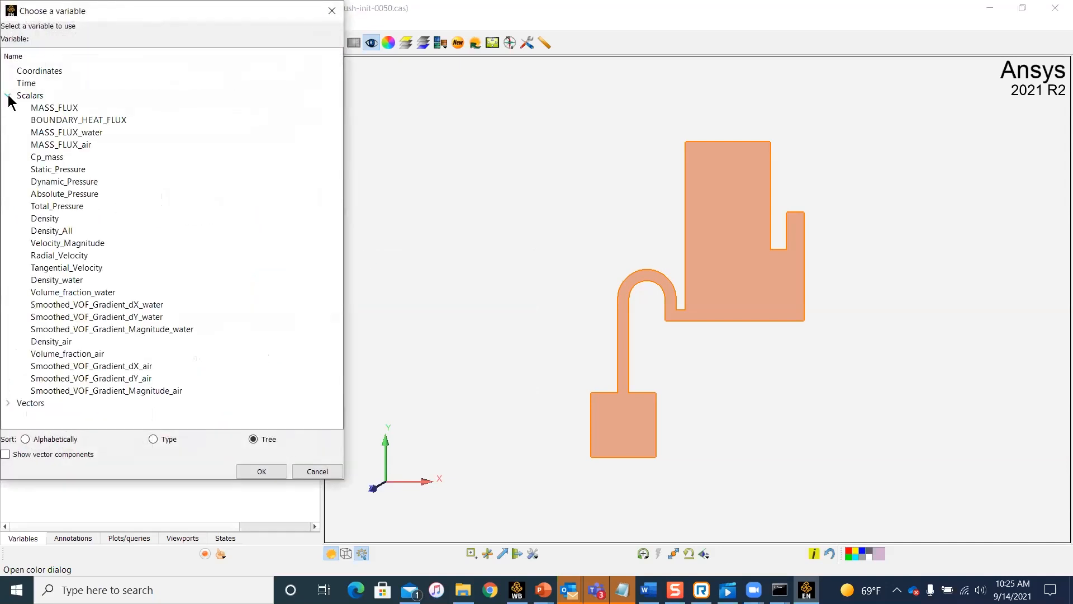
double_click(84, 169)
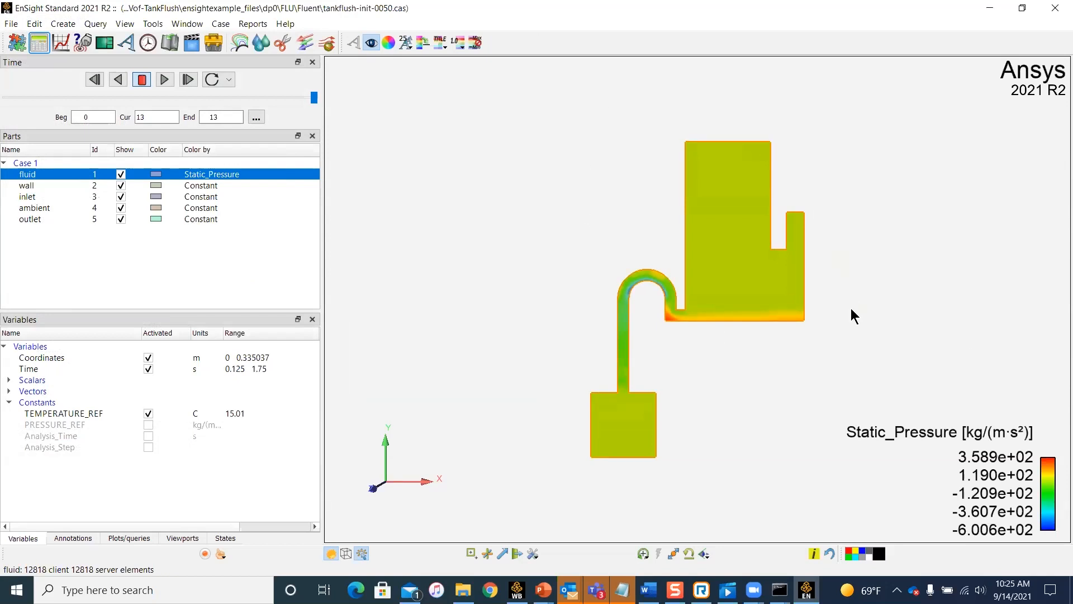
Raise the Static_Pressure legend's upper limit to about 4.925e+02 and stretch the legend to roughly three times its height.
mouse_move(1044, 460)
left_click_drag(1043, 457, 1047, 382)
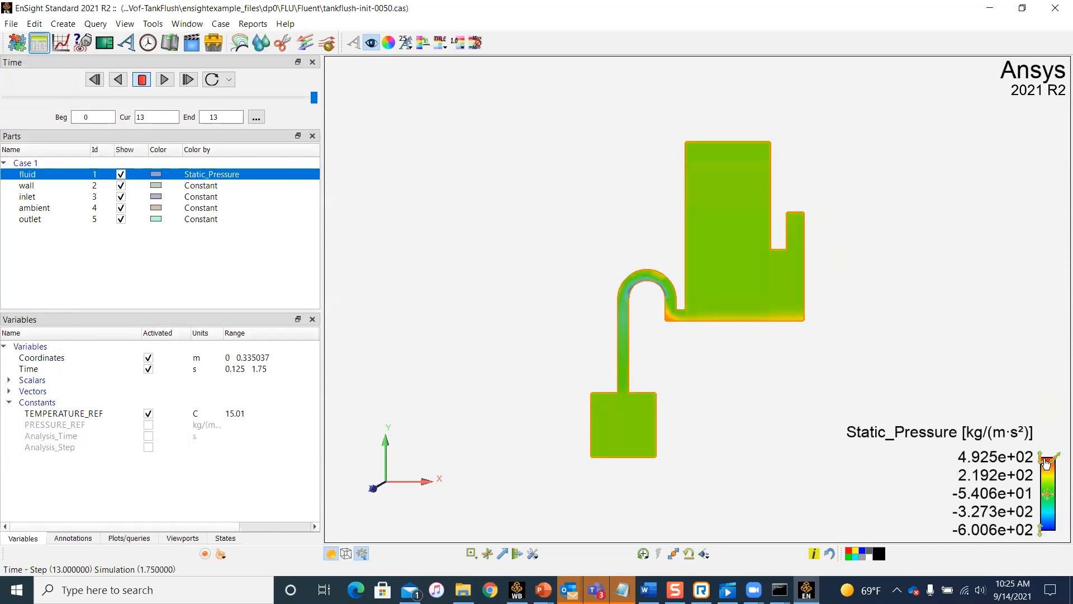
left_click_drag(1055, 455, 1056, 262)
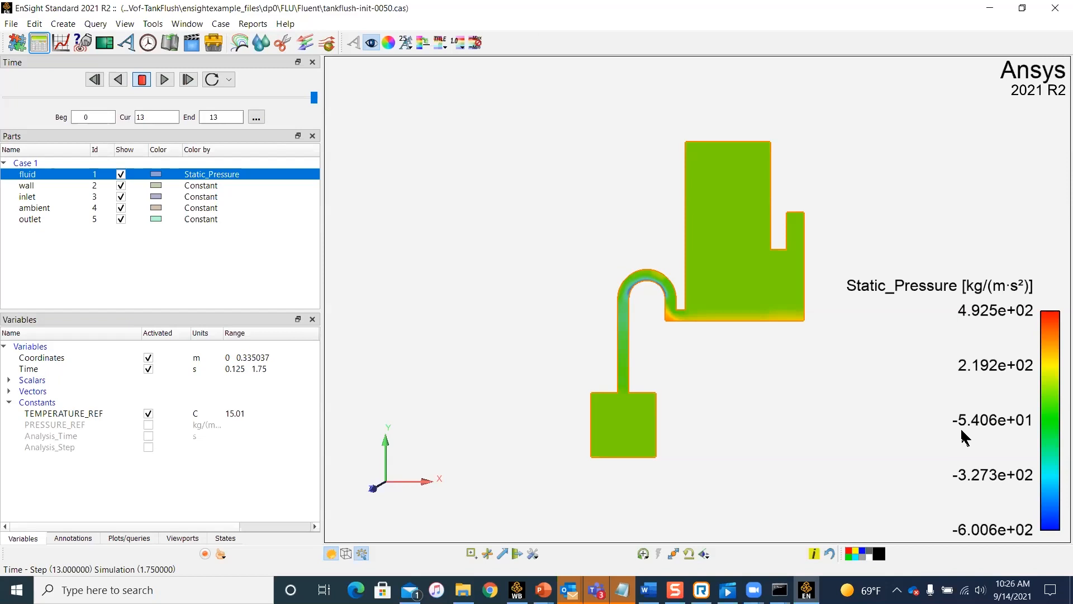
Color the fluid part by the scalar variable Volume_fraction_air.
left_click(8, 380)
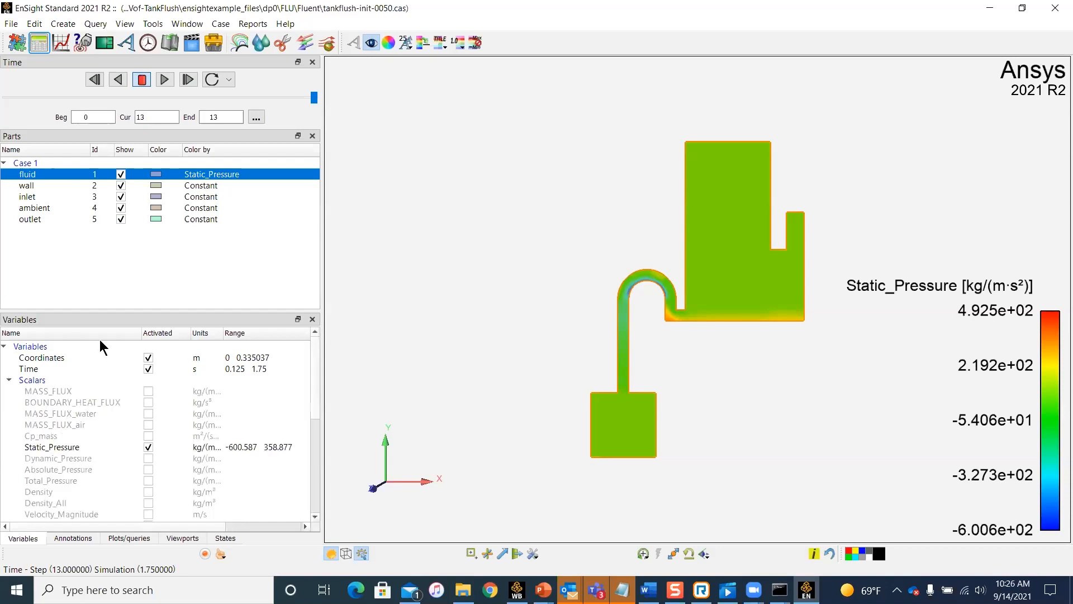
scroll(168, 488, "down", 4)
scroll(168, 488, "down", 1)
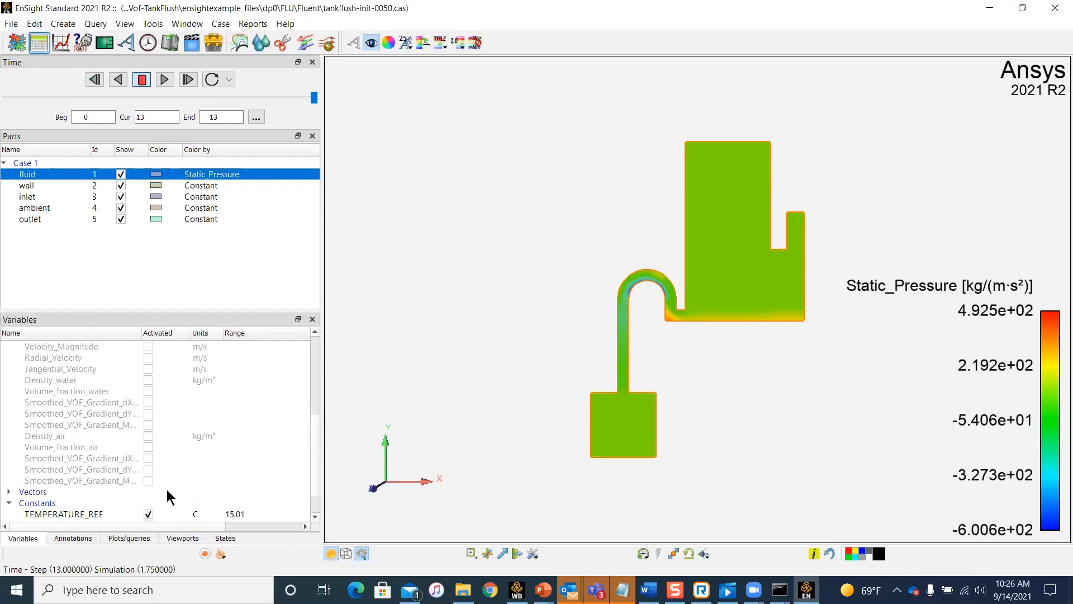
left_click(78, 446)
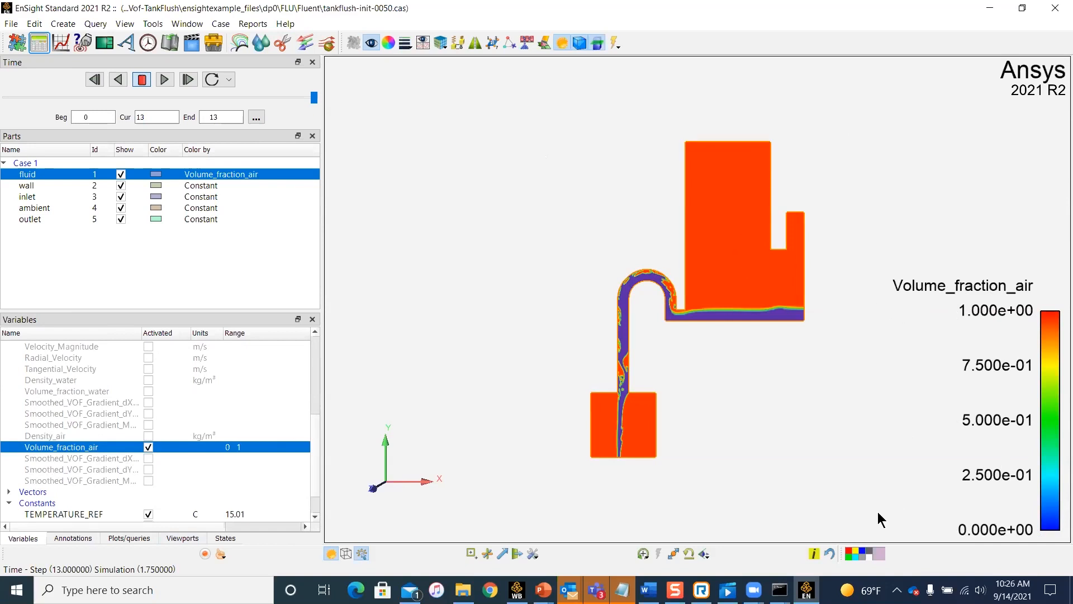
View the solution at time step 10, set the current time step to 5, and deselect the fluid part.
left_click(144, 116)
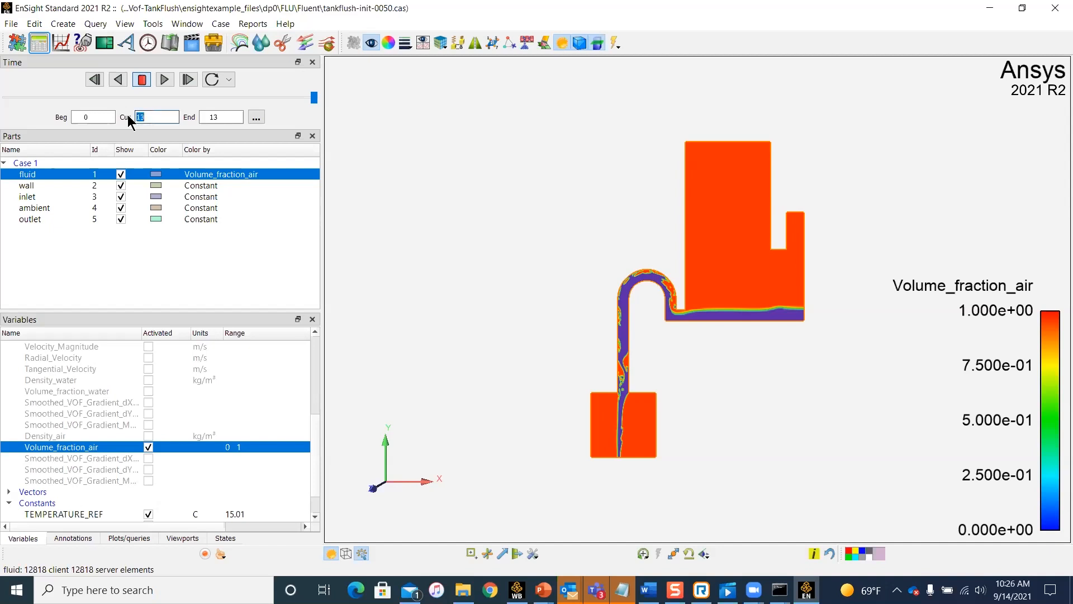
type("10")
key("Return")
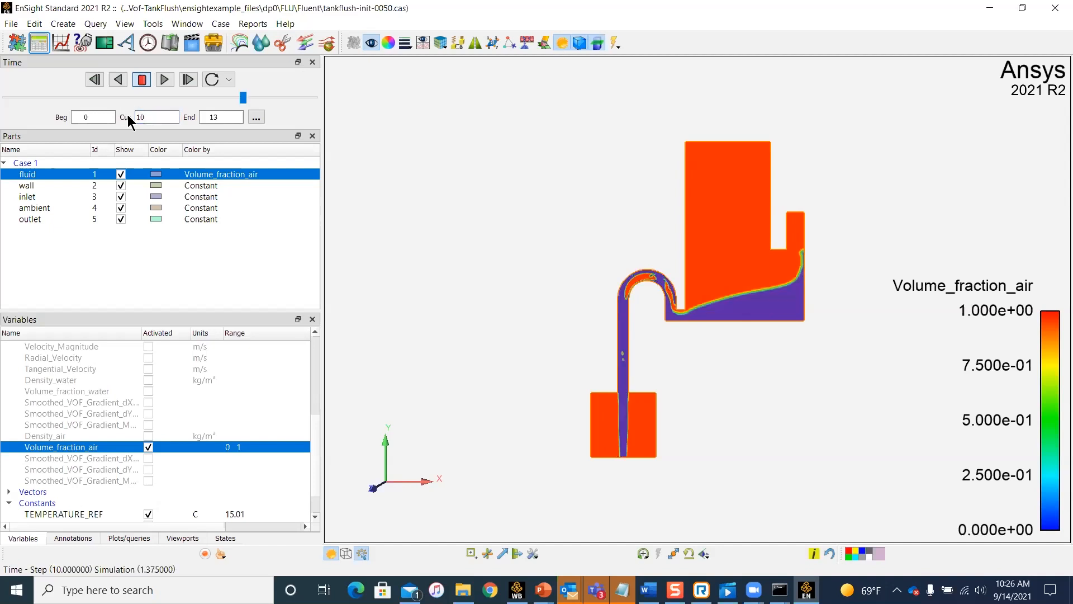
double_click(143, 117)
type("5")
key("Return")
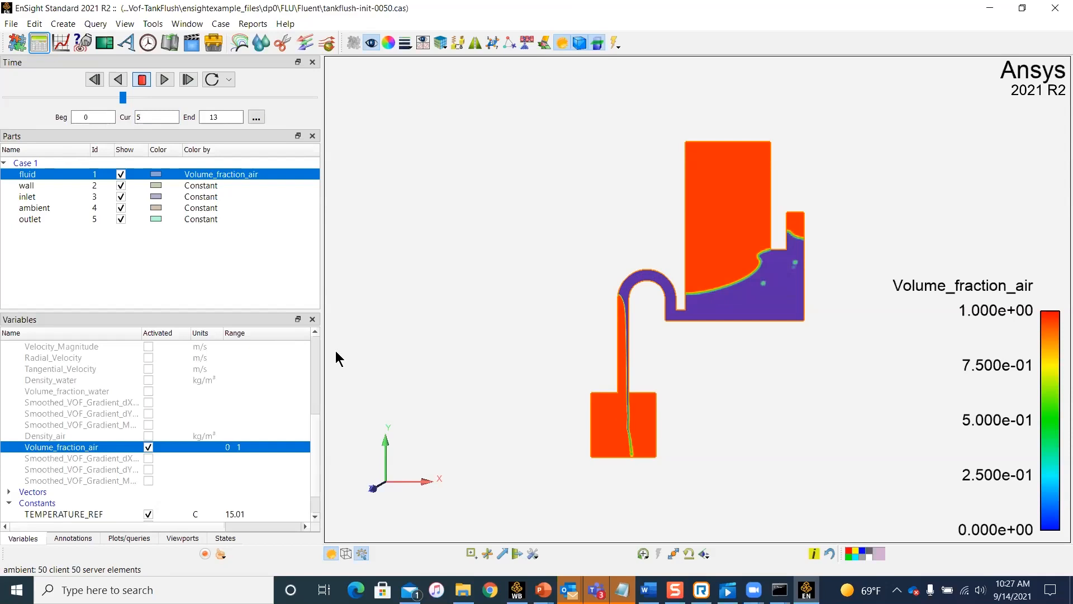
left_click(390, 307)
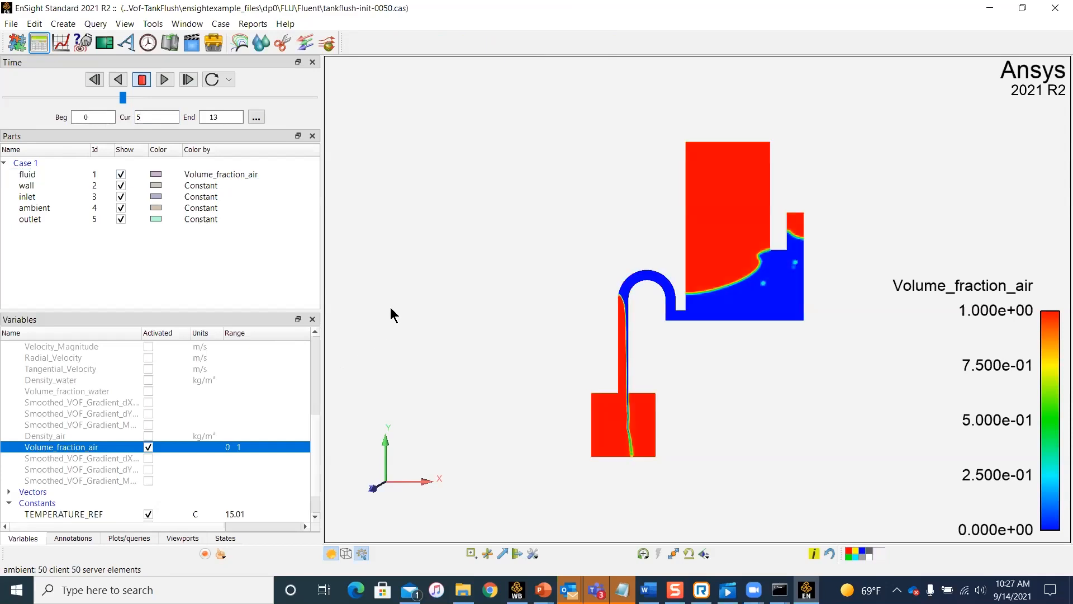
Open the palette editor for the fluid part's Volume_fraction_air coloring and set its range to the selected parts.
left_click(33, 174)
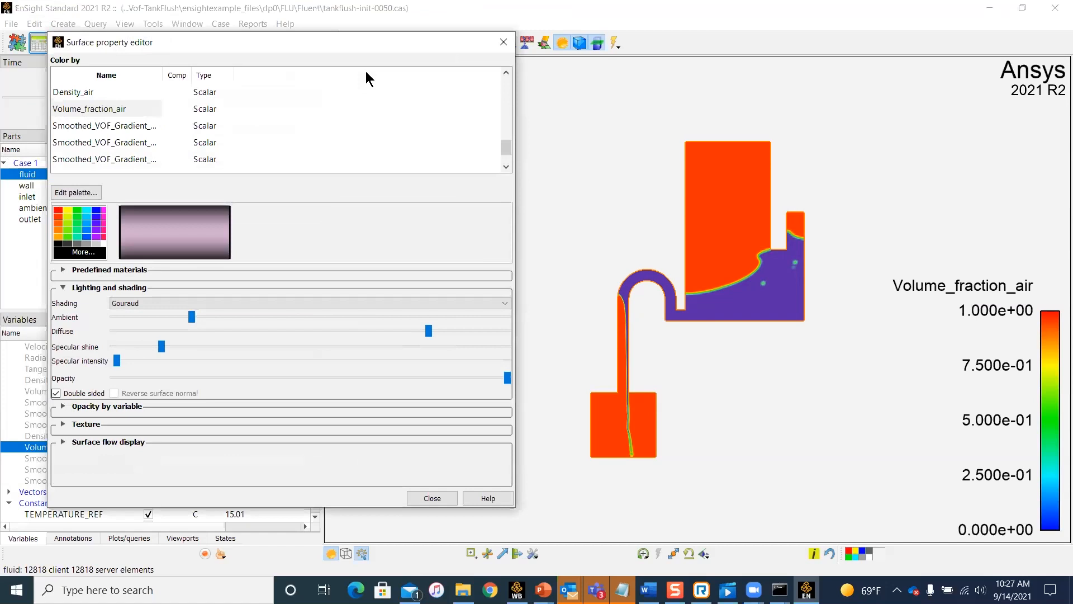
left_click(61, 192)
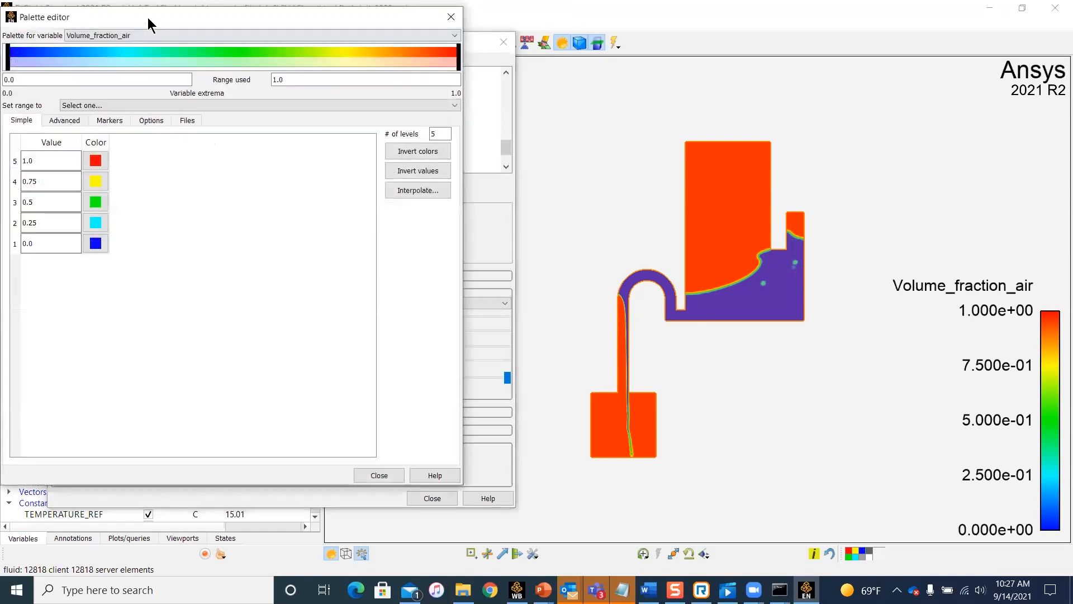
left_click_drag(150, 19, 319, 84)
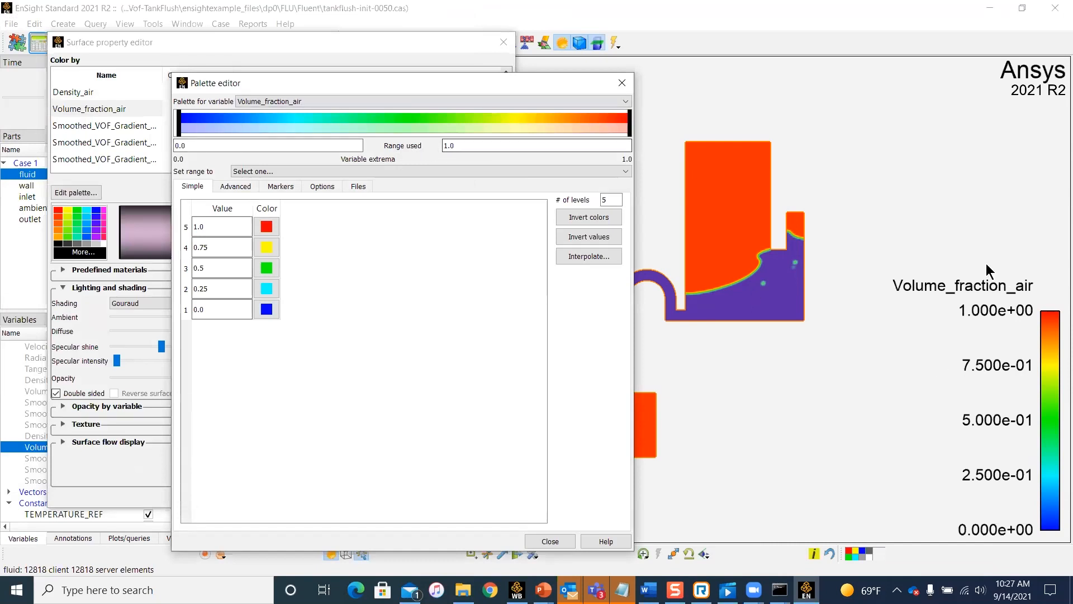
left_click(309, 172)
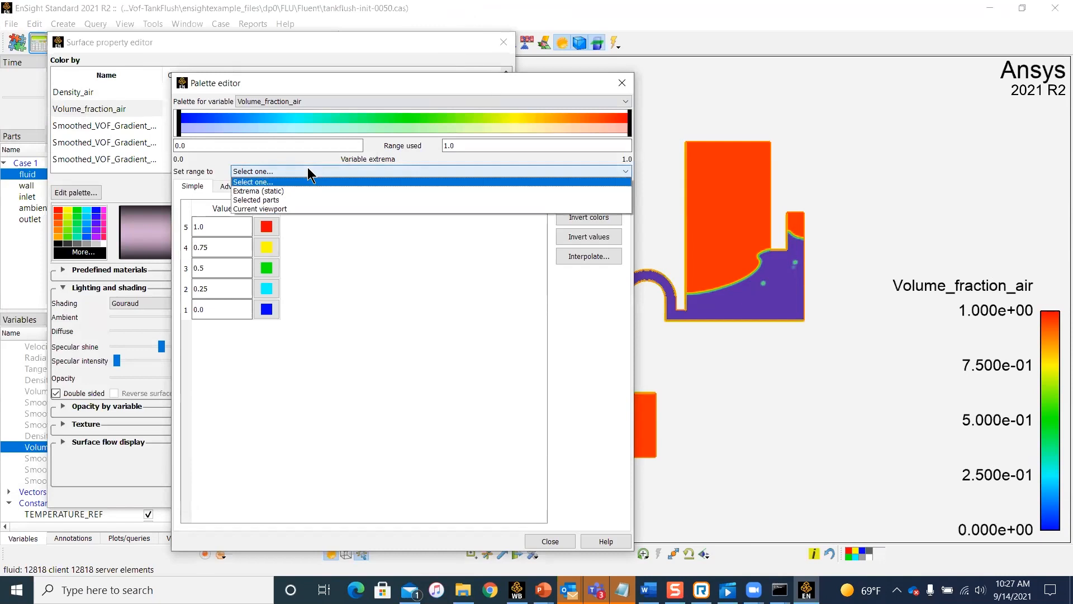
left_click(297, 199)
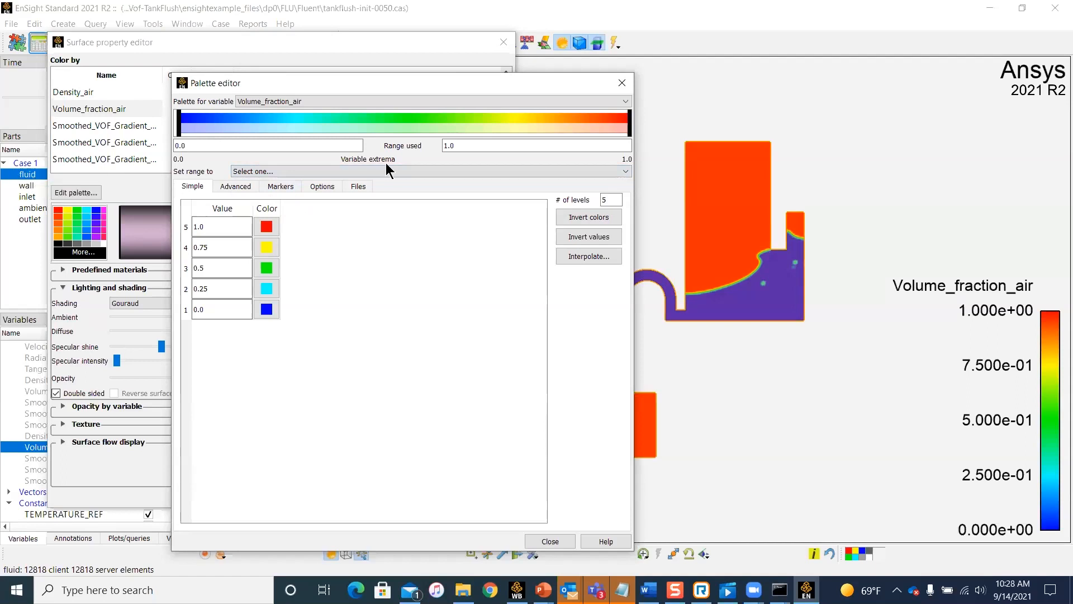
Review the palette's advanced, marker and option settings, and apply the predefined grayscale (5 colors) palette to Volume_fraction_air.
left_click(242, 186)
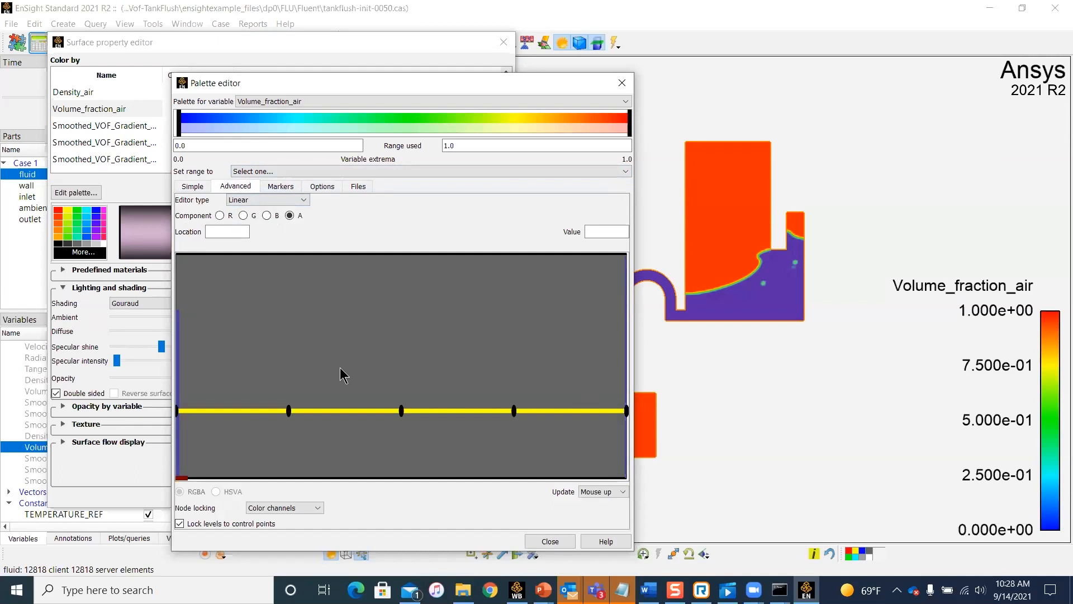
left_click(290, 186)
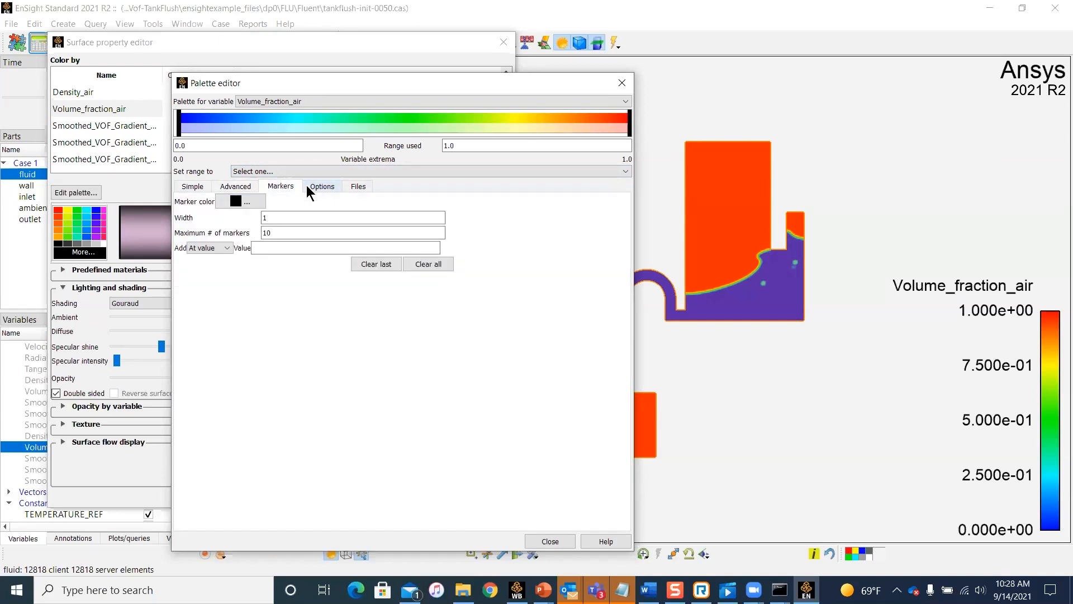
left_click(306, 186)
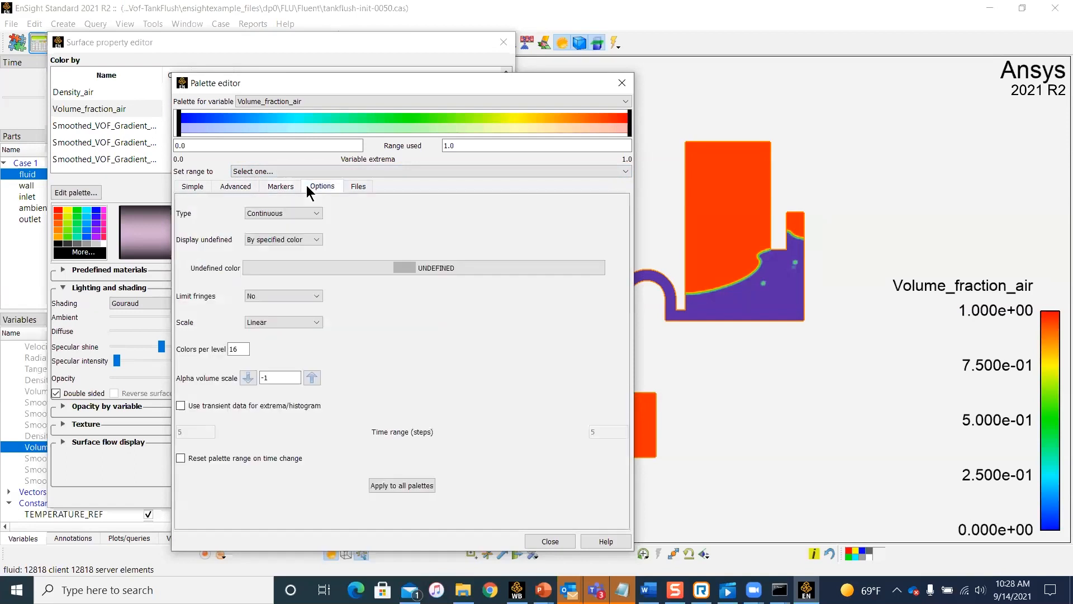
left_click(355, 190)
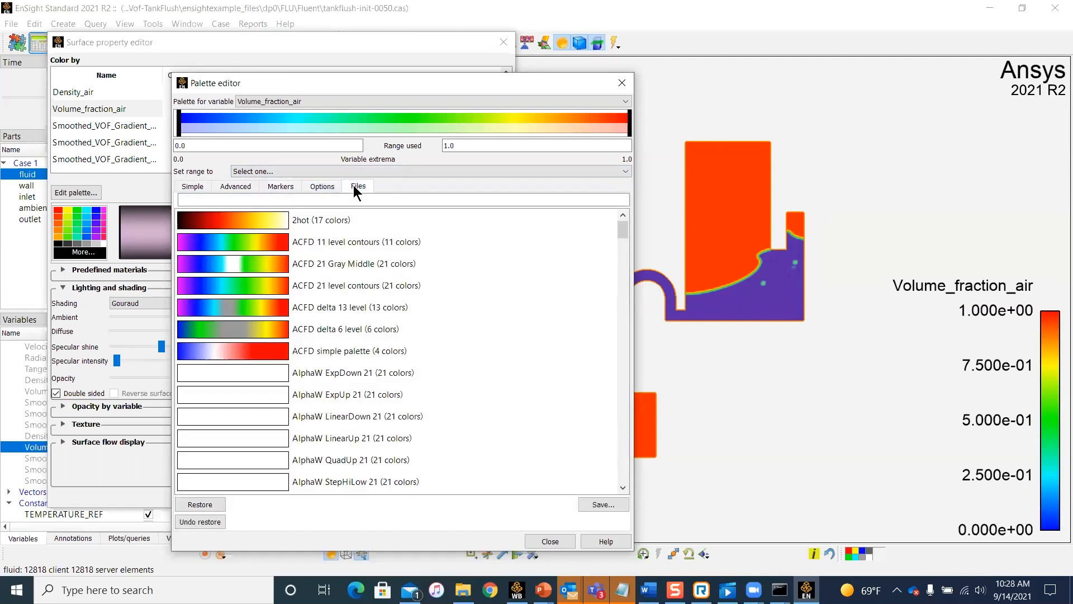
scroll(349, 296, "down", 12)
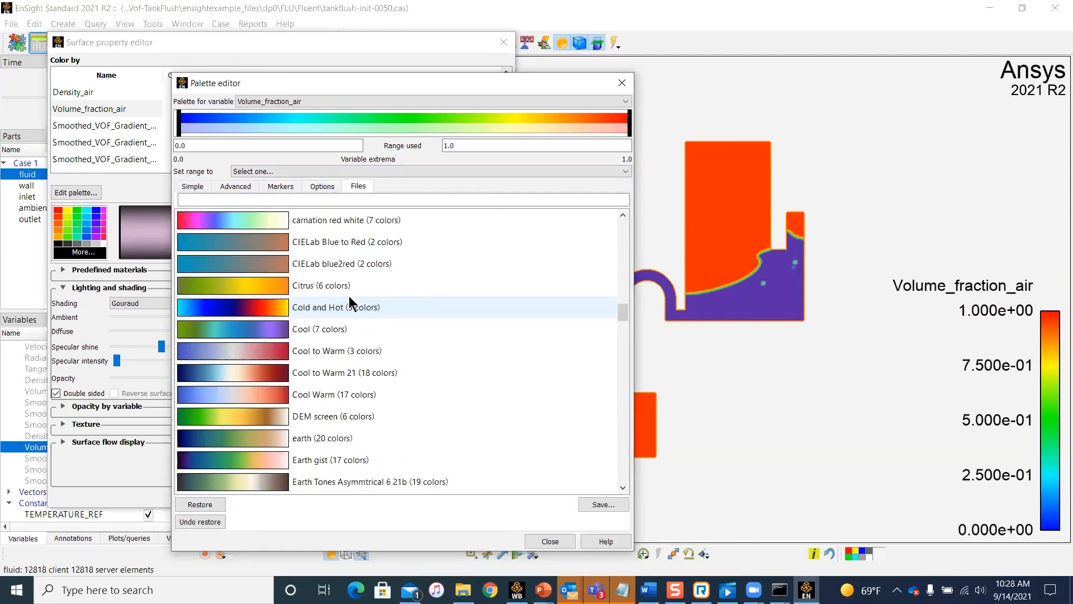
scroll(349, 297, "down", 6)
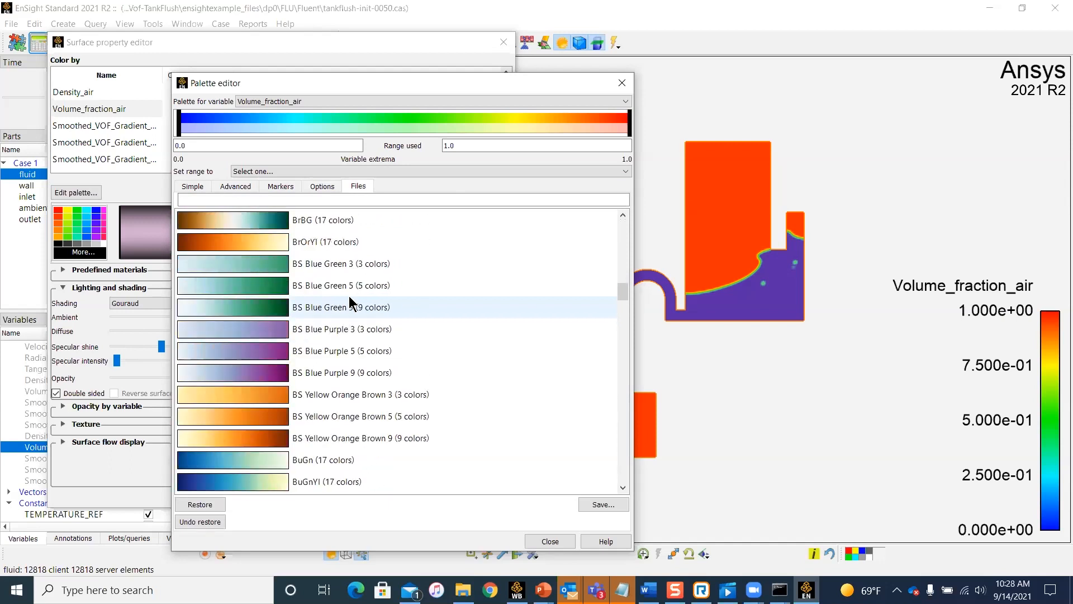
scroll(349, 302, "down", 12)
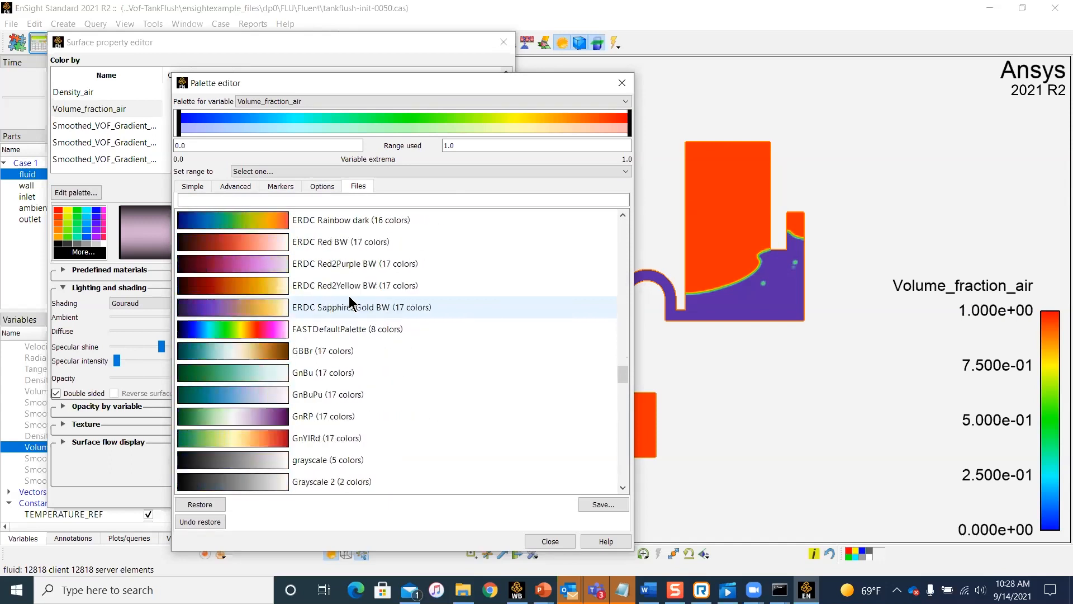
left_click(249, 333)
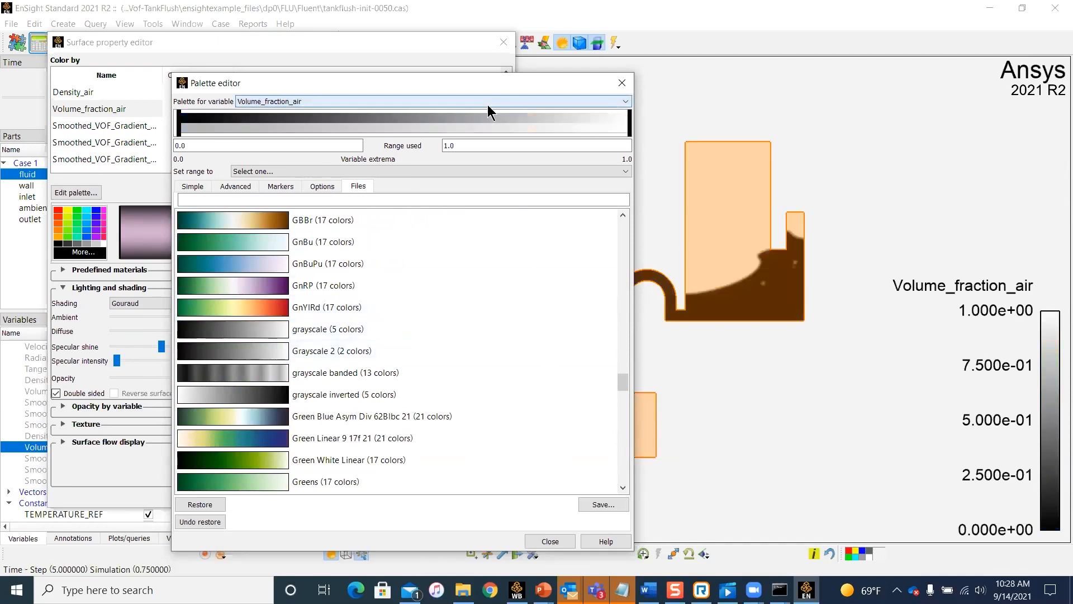
Move the palette editor clear of the model and deselect the fluid part to view its grayscale coloring without highlighting.
left_click_drag(466, 89, 352, 91)
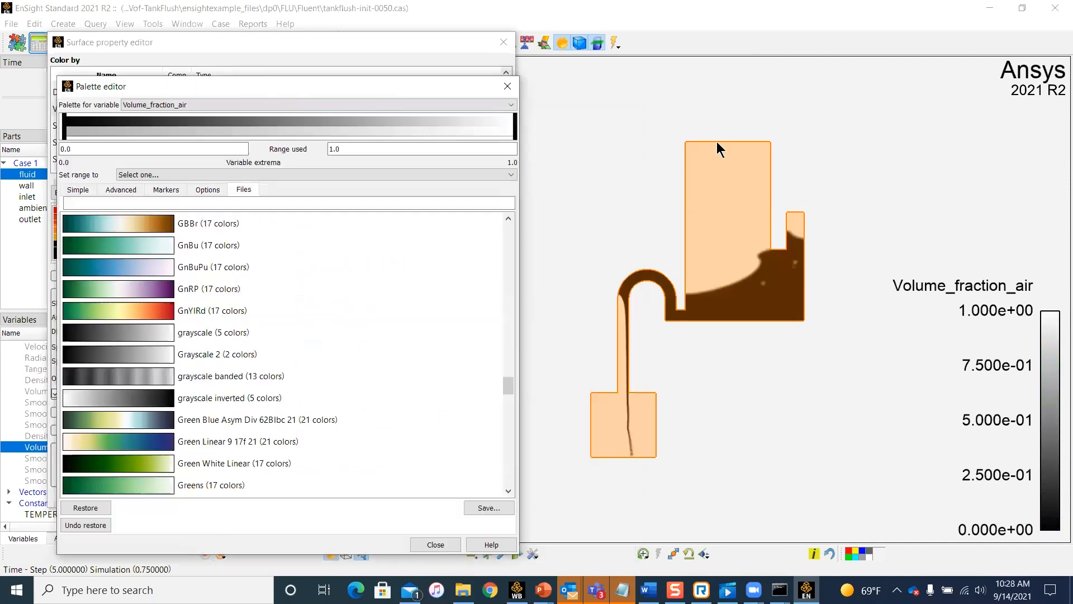
left_click(30, 264)
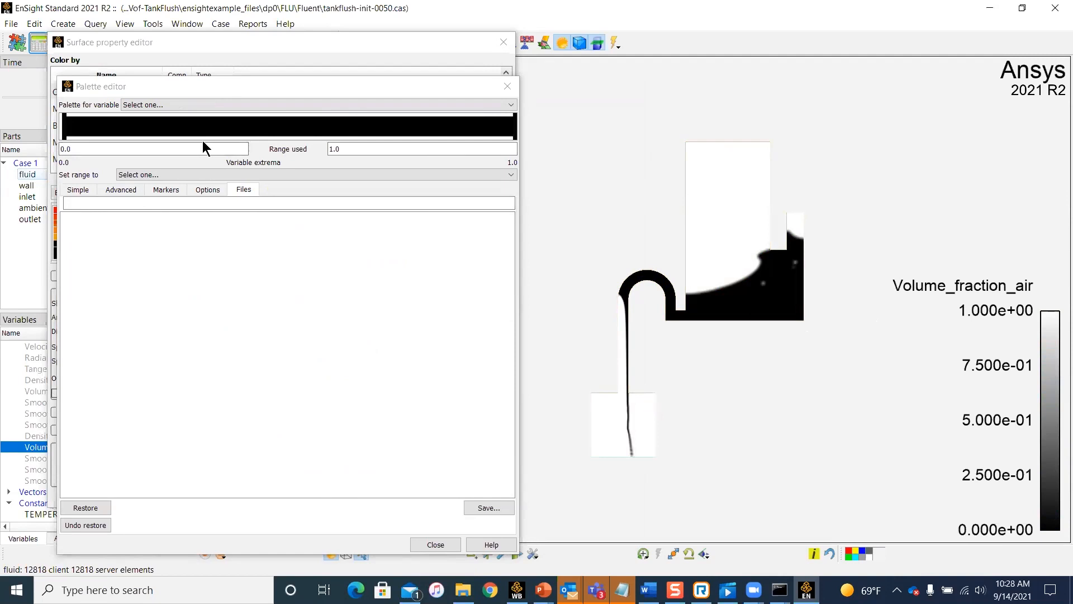
left_click(231, 190)
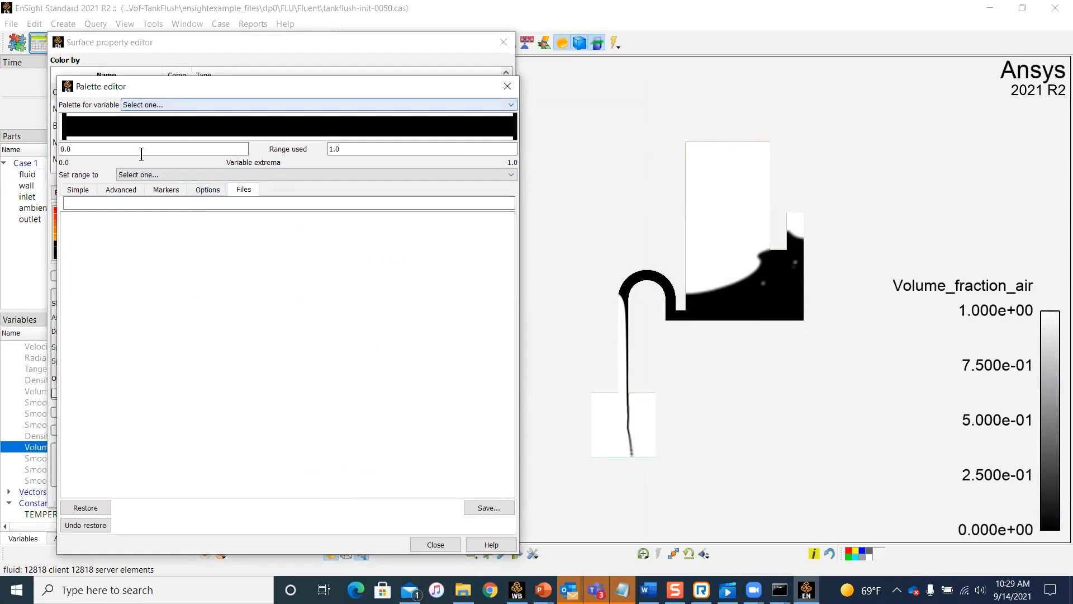
Close the palette editor, try lowering the surface opacity, and close the surface property editor.
left_click(508, 86)
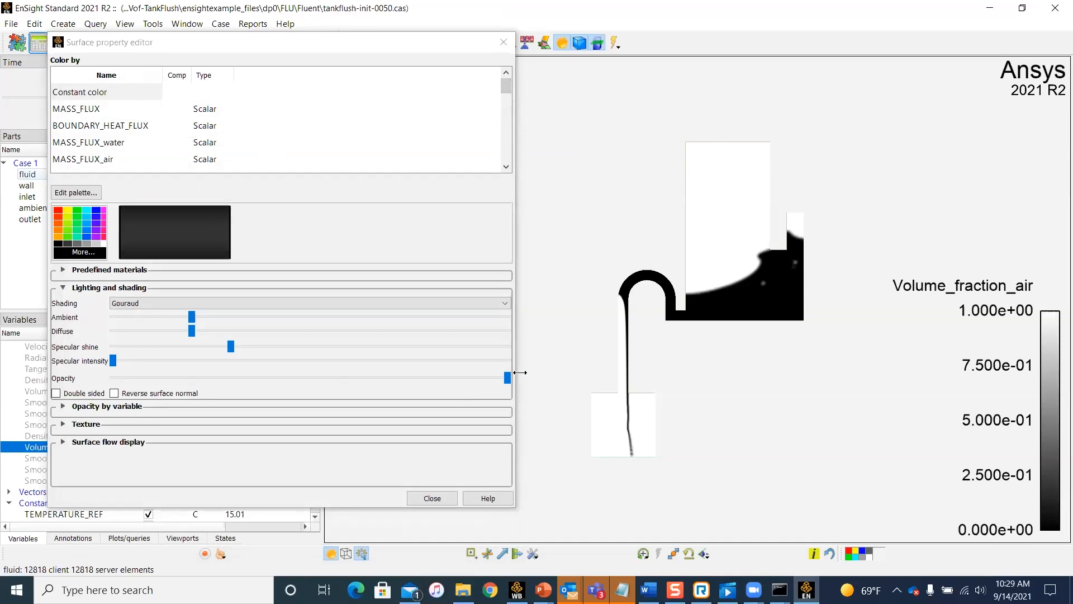
left_click_drag(507, 378, 365, 378)
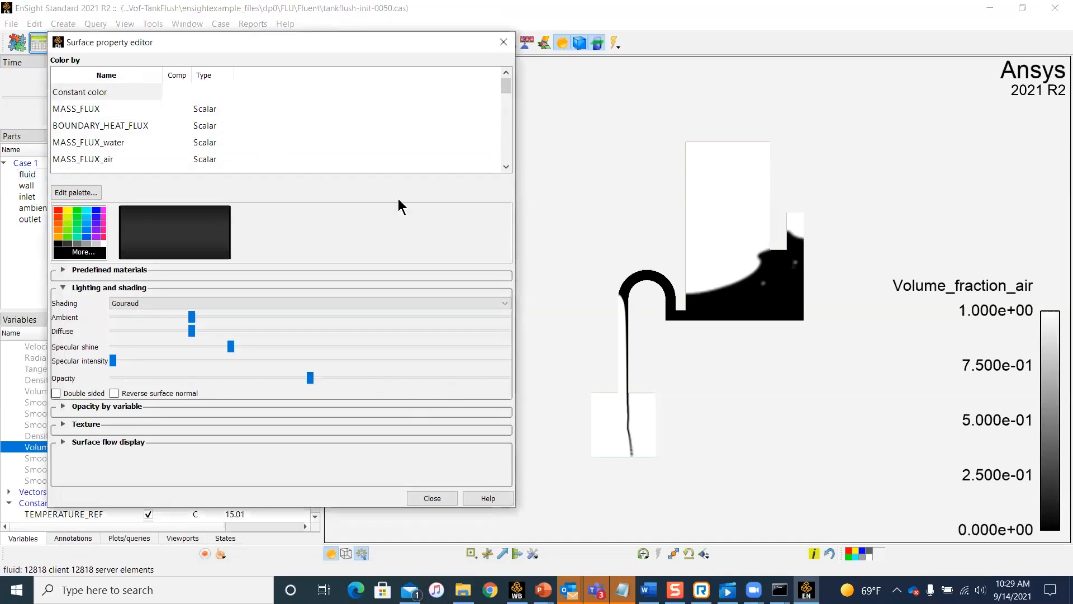
left_click(671, 317)
left_click(688, 375)
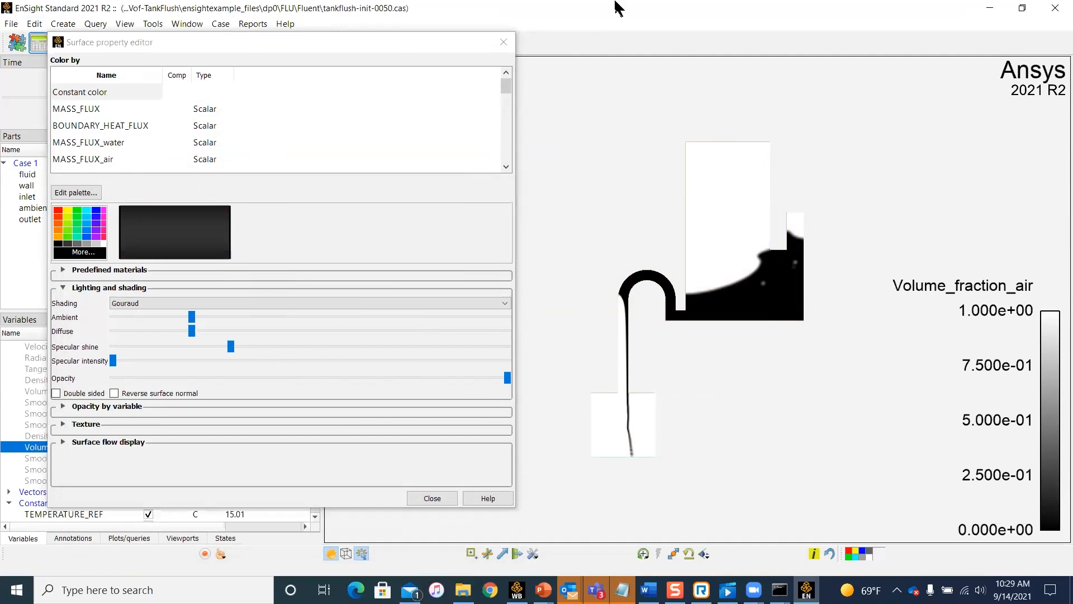
left_click_drag(413, 38, 410, 78)
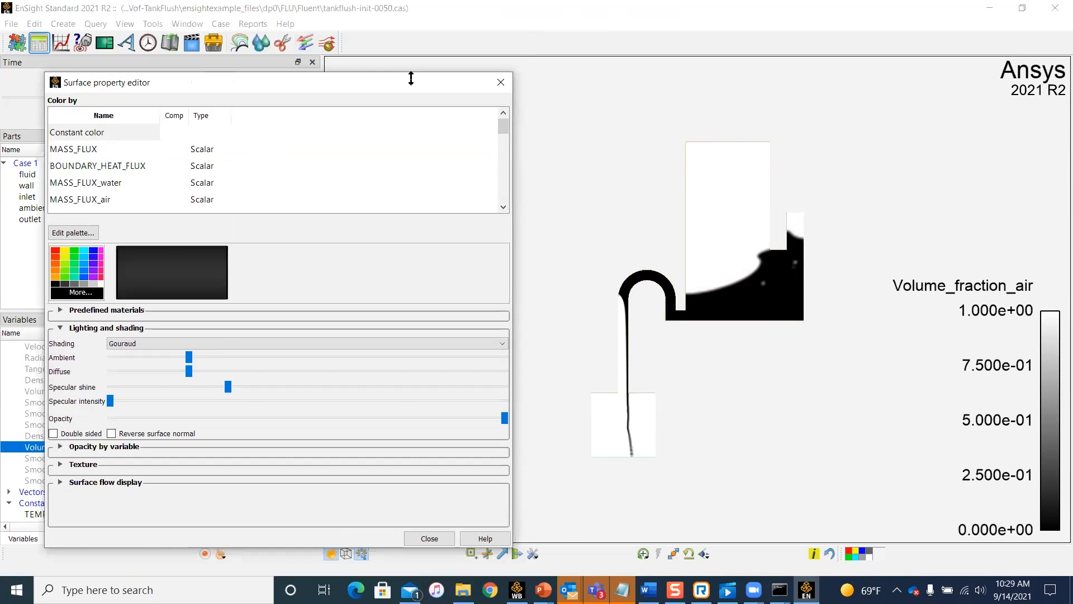
left_click(495, 84)
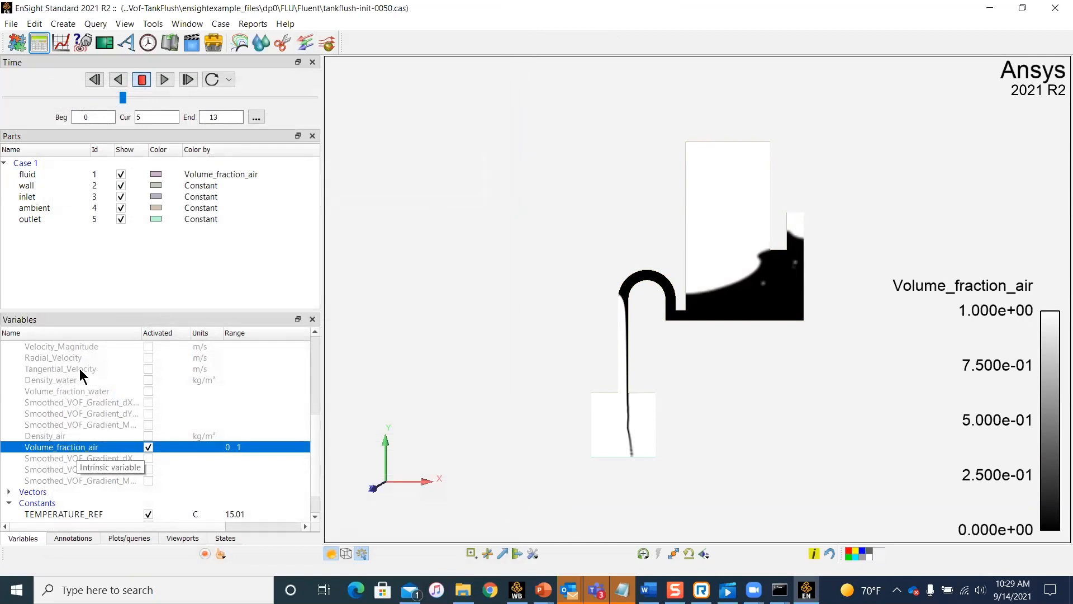
Color the fluid part by the Static_Pressure variable.
scroll(78, 373, "up", 4)
left_click(87, 409)
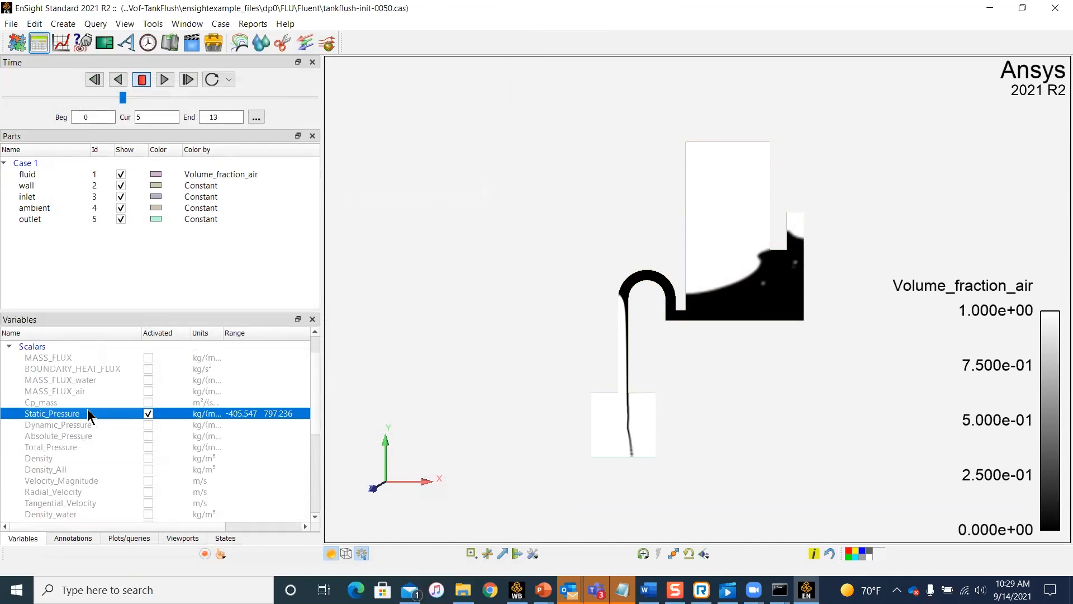
left_click_drag(93, 413, 727, 270)
Open the Static_Pressure legend annotation for editing and set its value format to floating point with 3 decimal points.
scroll(86, 489, "down", 5)
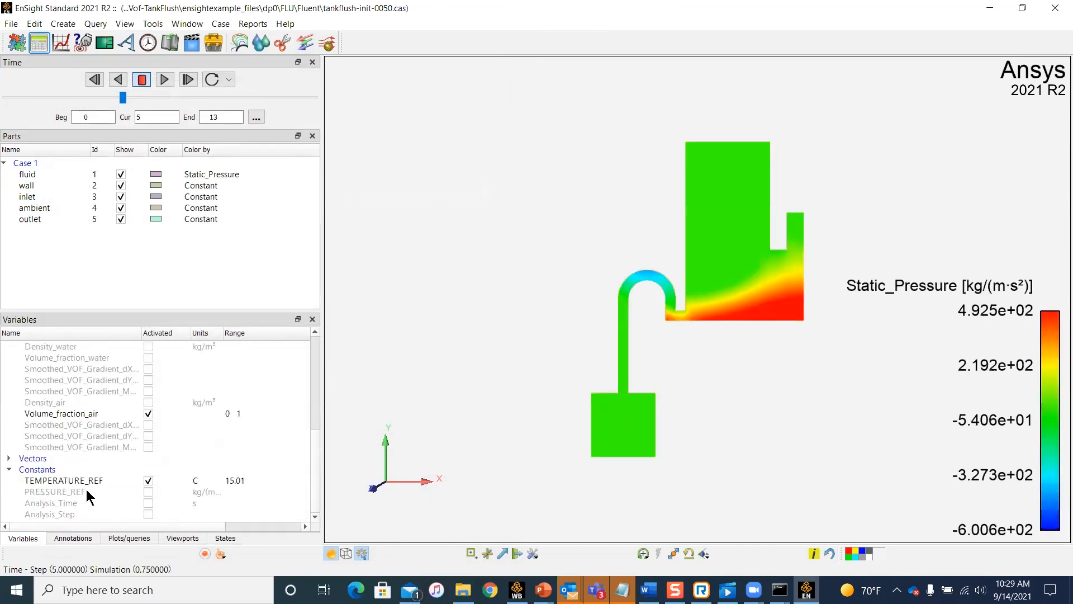
left_click(71, 540)
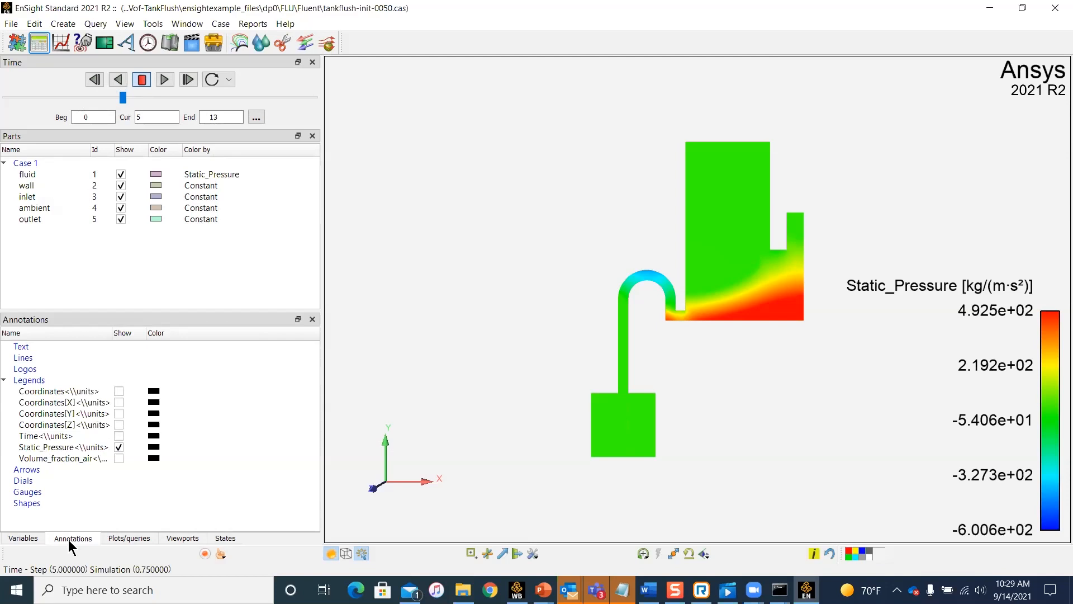
double_click(71, 447)
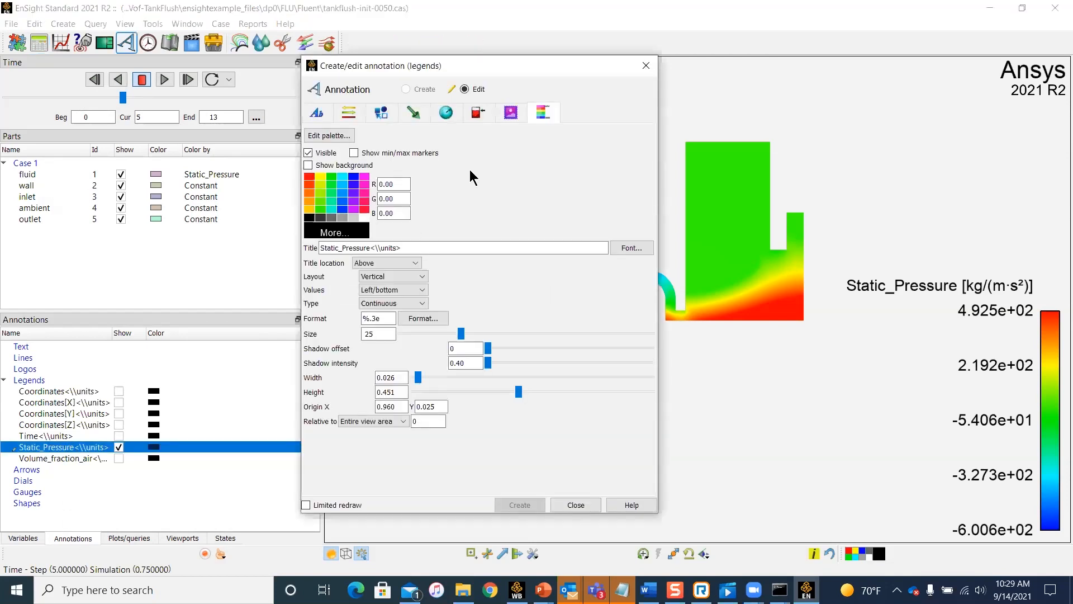
left_click_drag(398, 69, 285, 70)
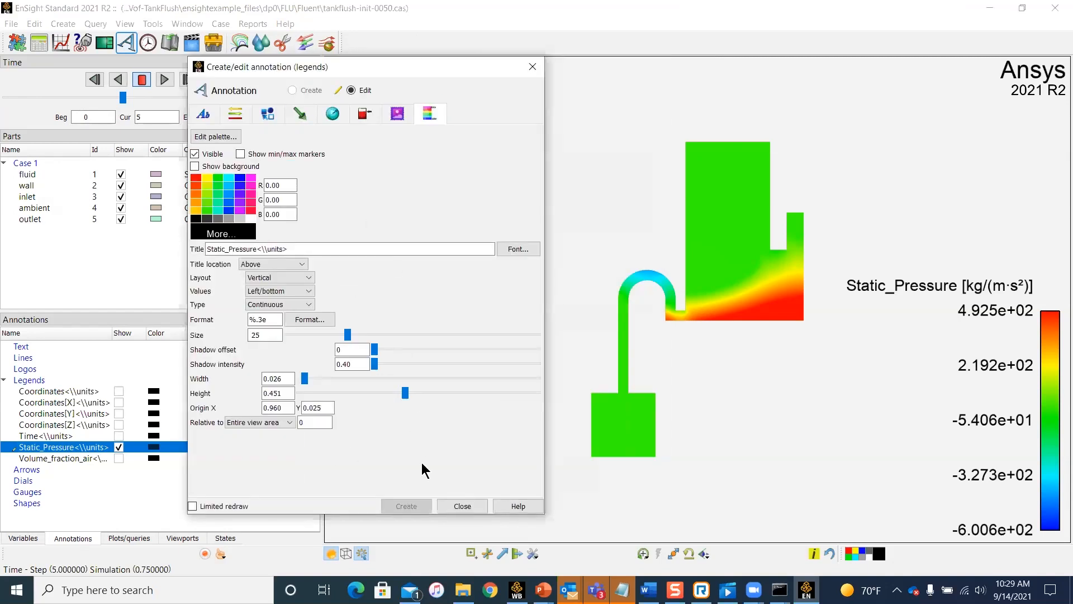
left_click(302, 321)
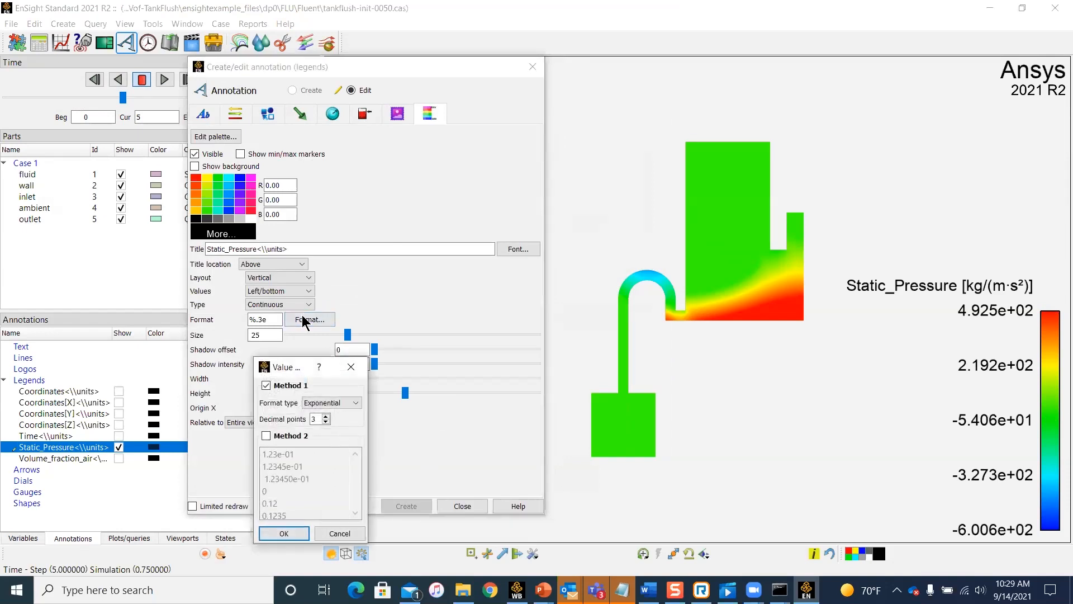
left_click(341, 403)
left_click(330, 414)
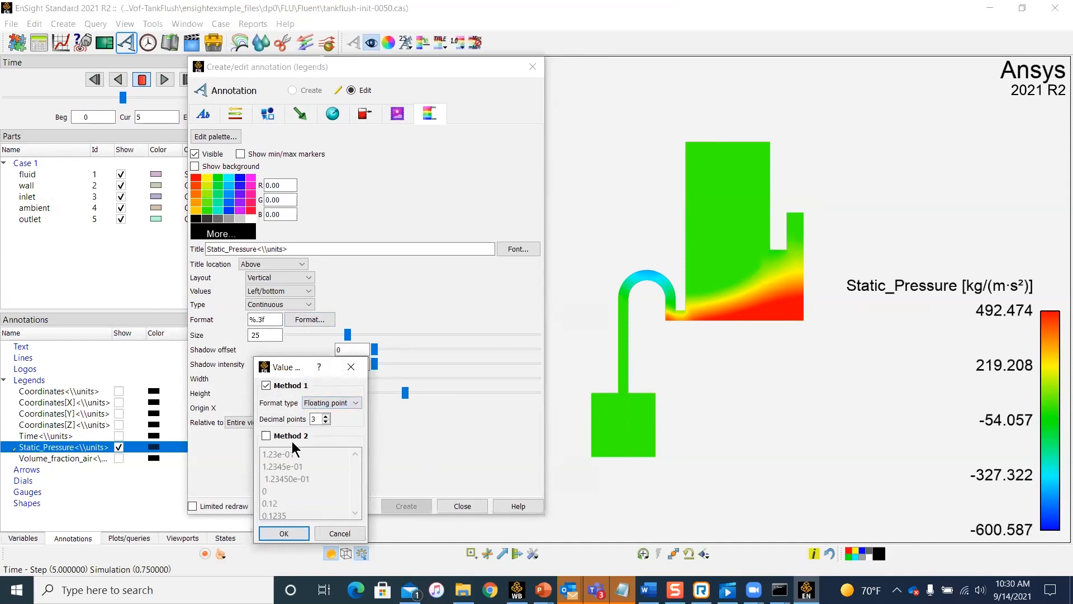
left_click(284, 533)
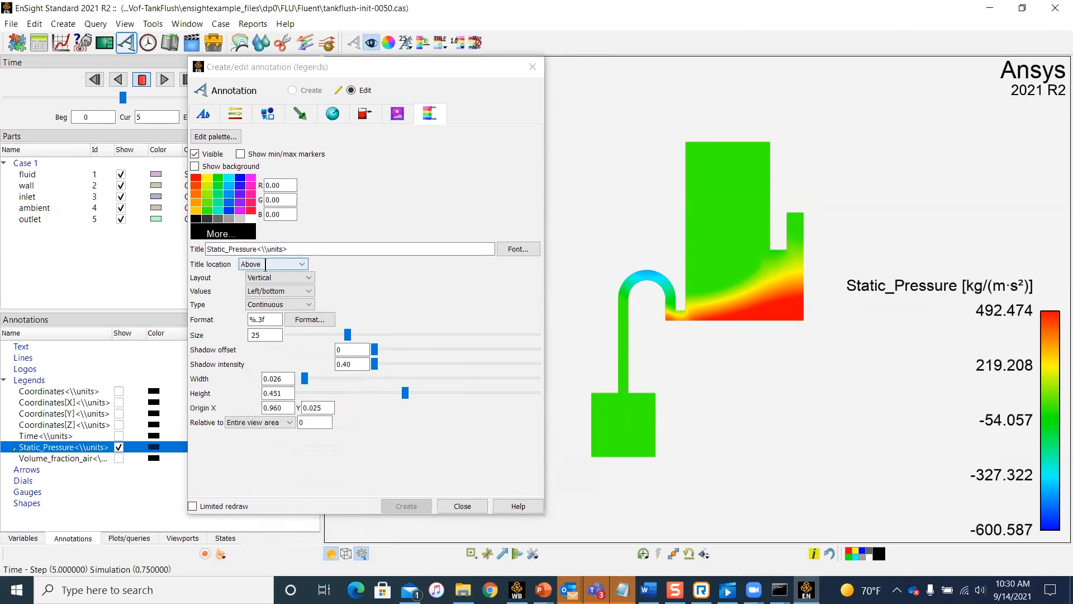
Review the Static_Pressure legend's font choices and palette editor, and close the legend's annotation editor.
left_click(520, 249)
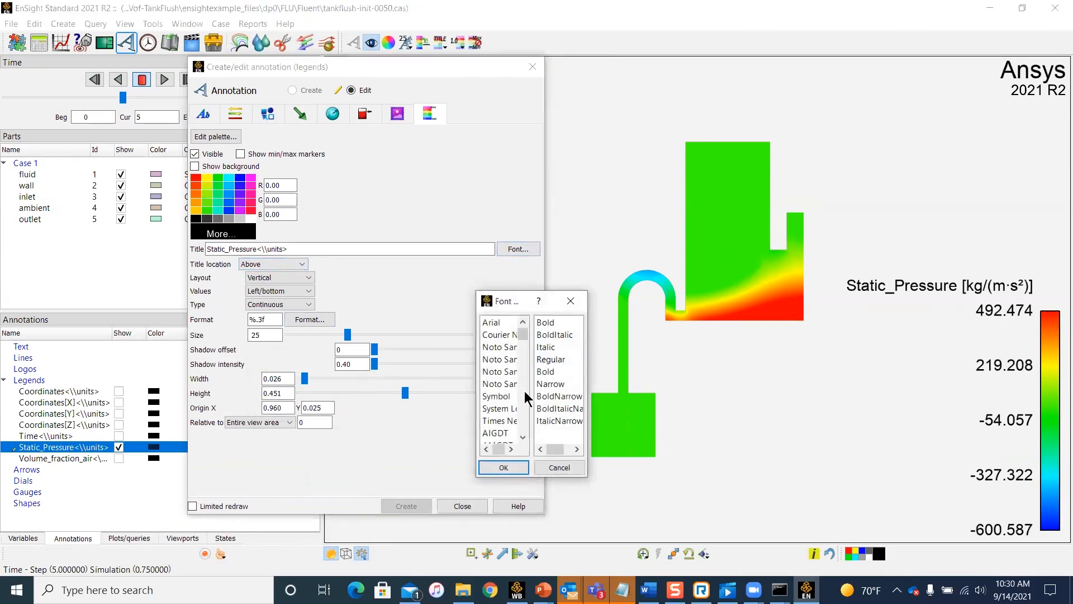
left_click(570, 300)
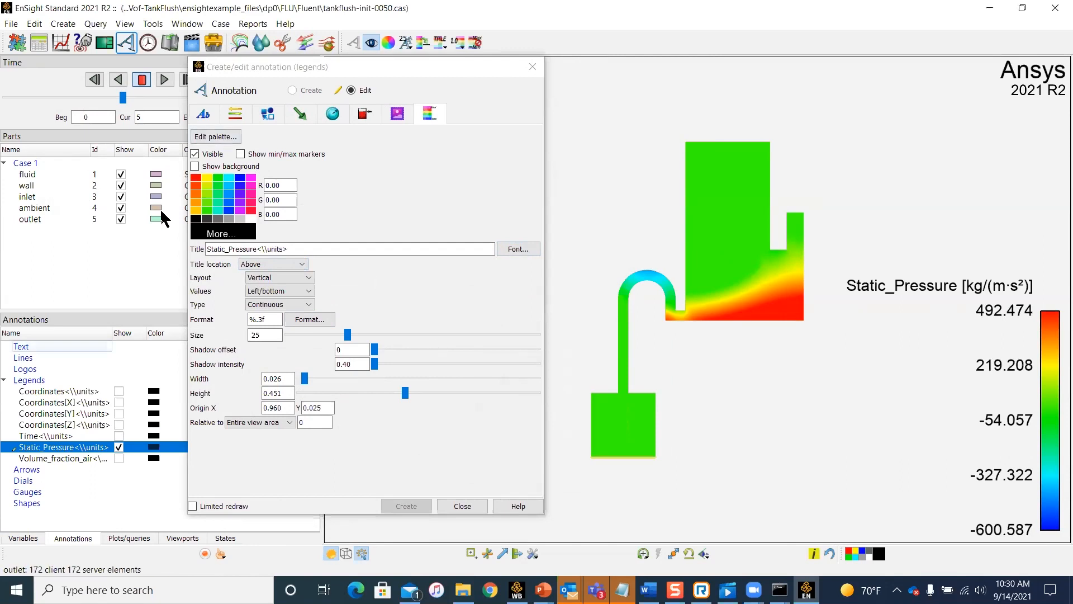
left_click(204, 141)
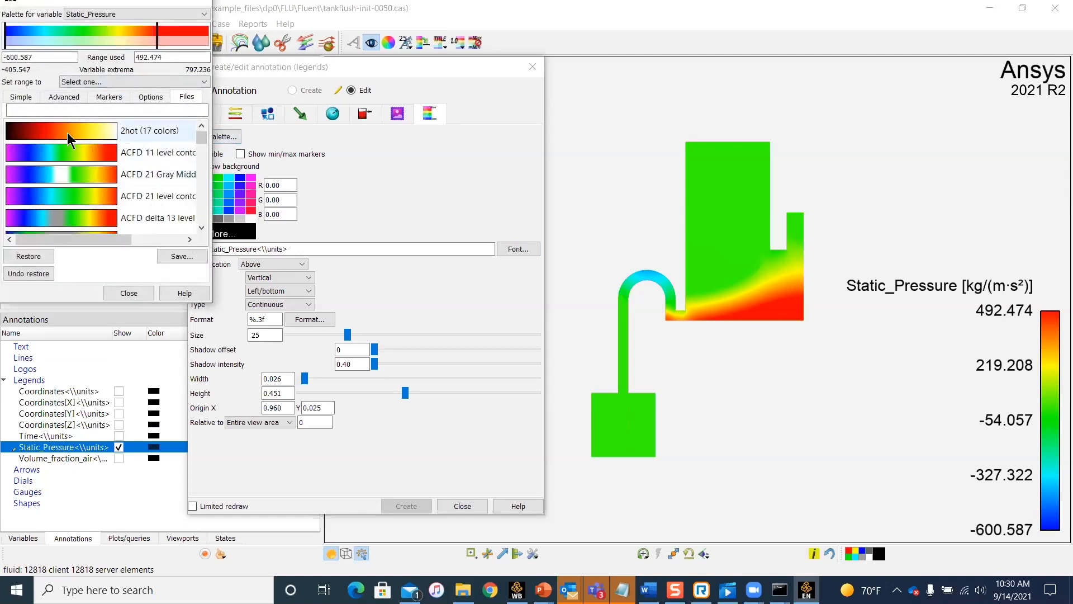
left_click_drag(142, 3, 246, 162)
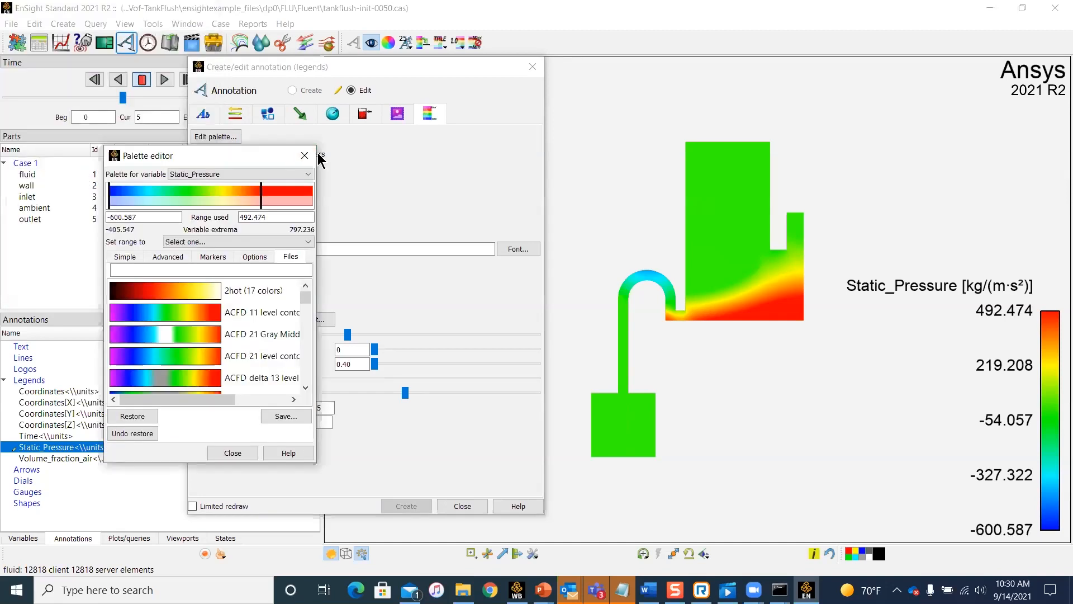
left_click(305, 156)
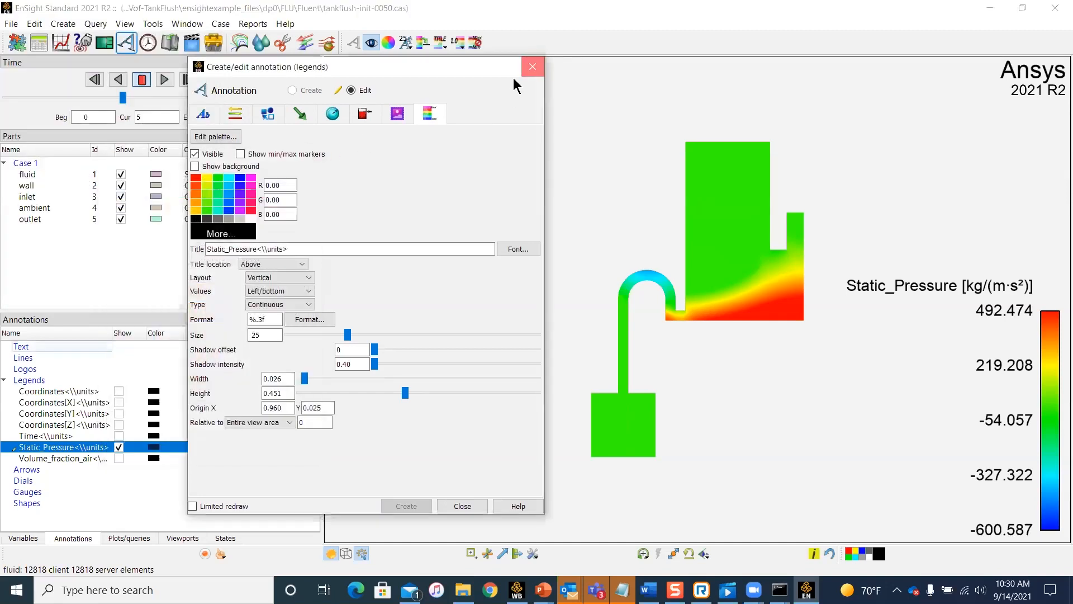
left_click(532, 67)
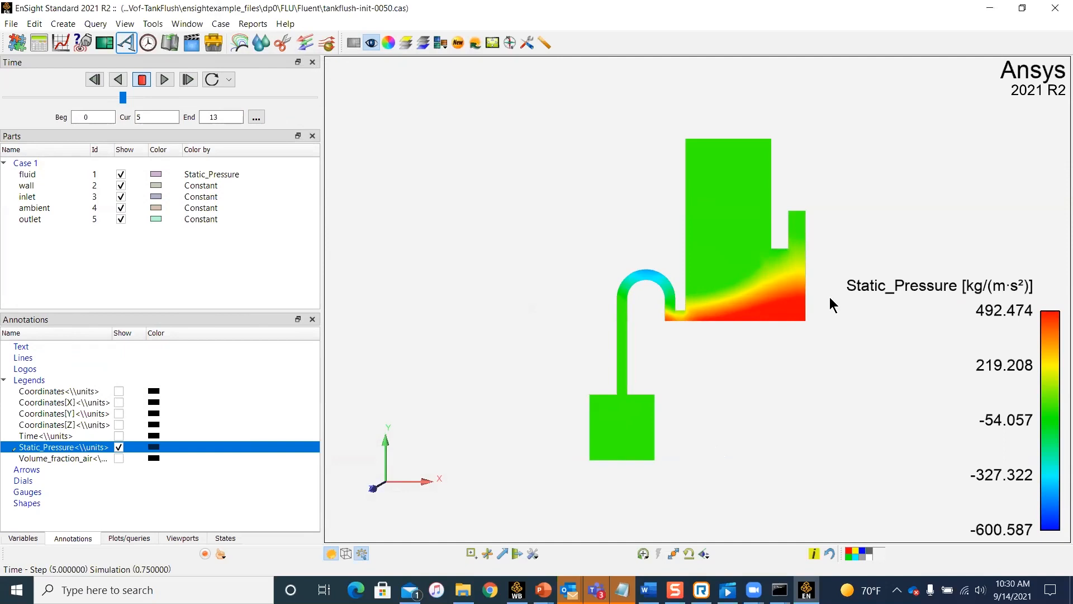
Play the Static_Pressure solution through its time steps and stop the playback.
scroll(961, 195, "up", 2)
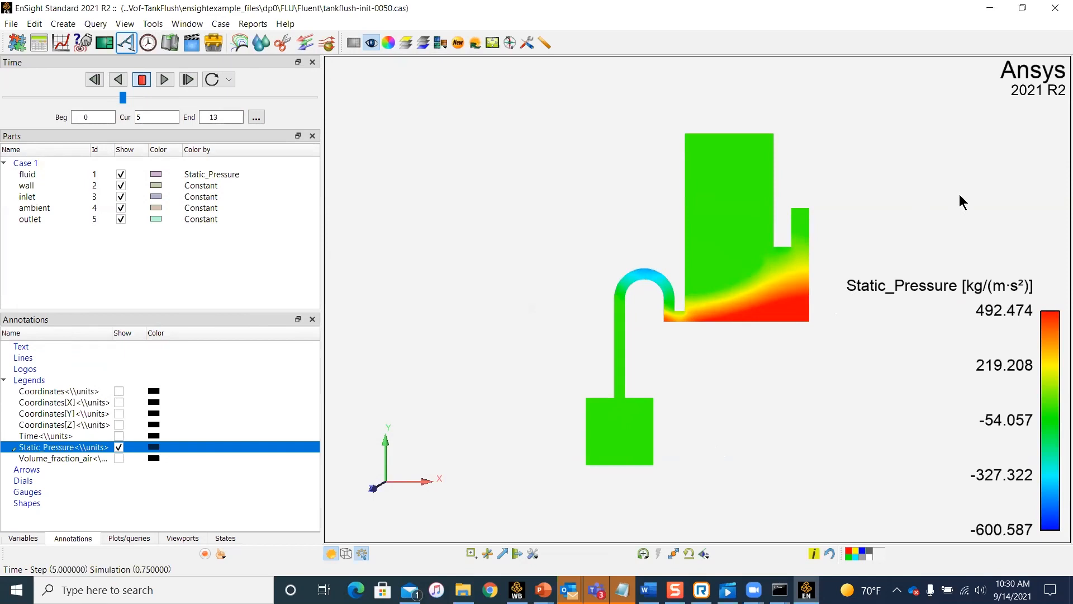
middle_click_drag(958, 196, 848, 226)
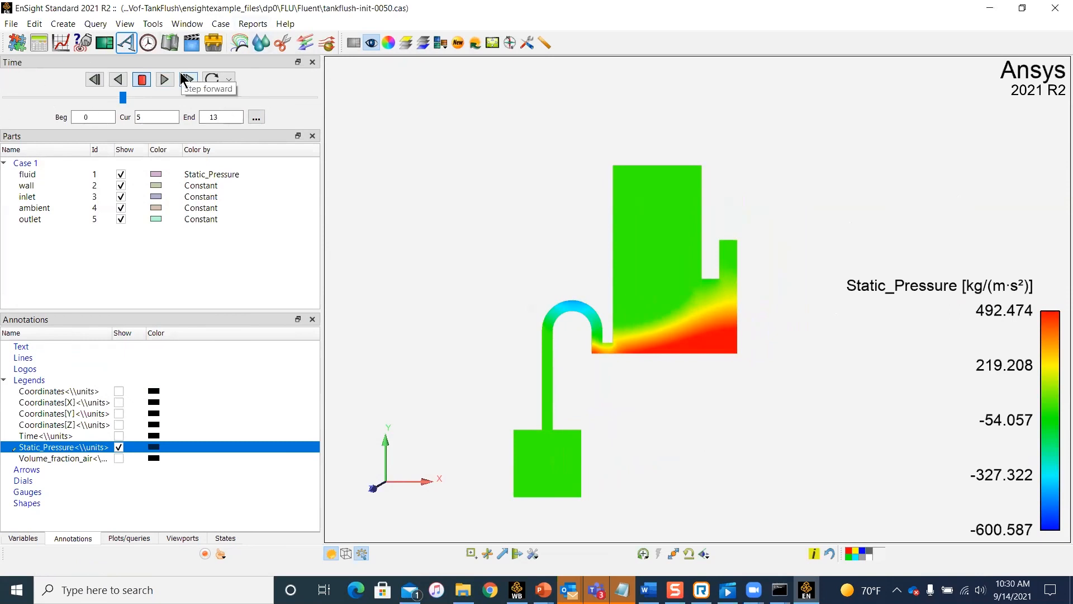
left_click(165, 81)
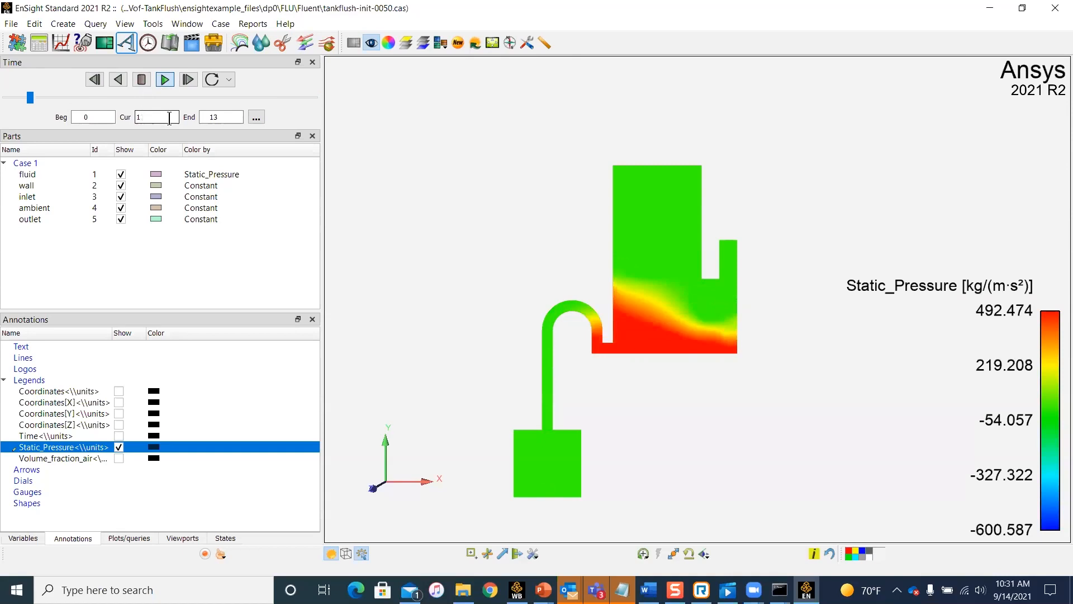
left_click(142, 80)
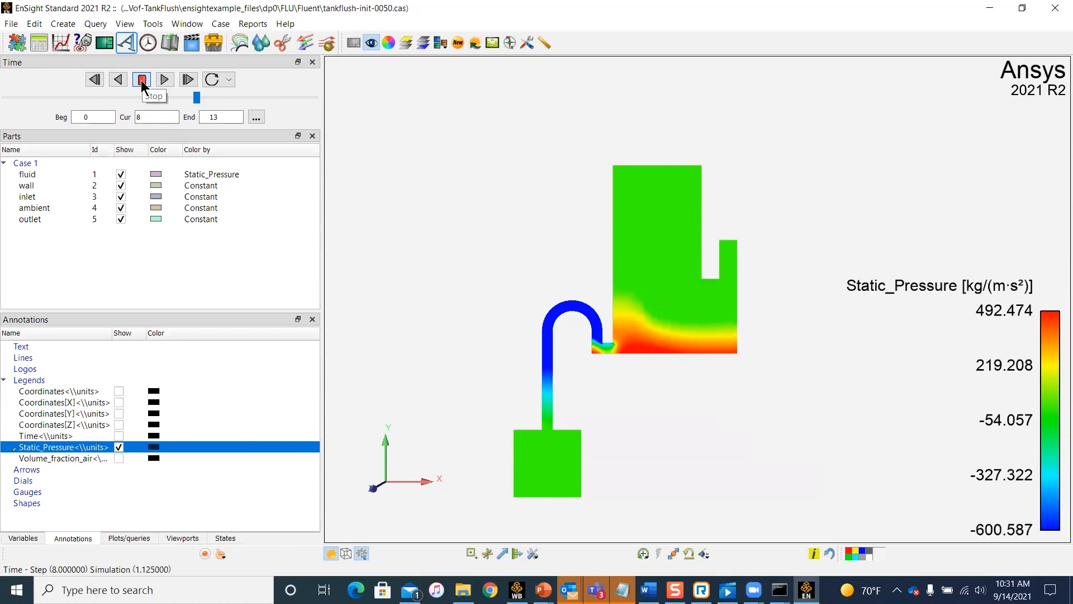
Export the solution-time animation as a Microsoft AVI movie with 14 frames and the file prefix solntime.
left_click(11, 24)
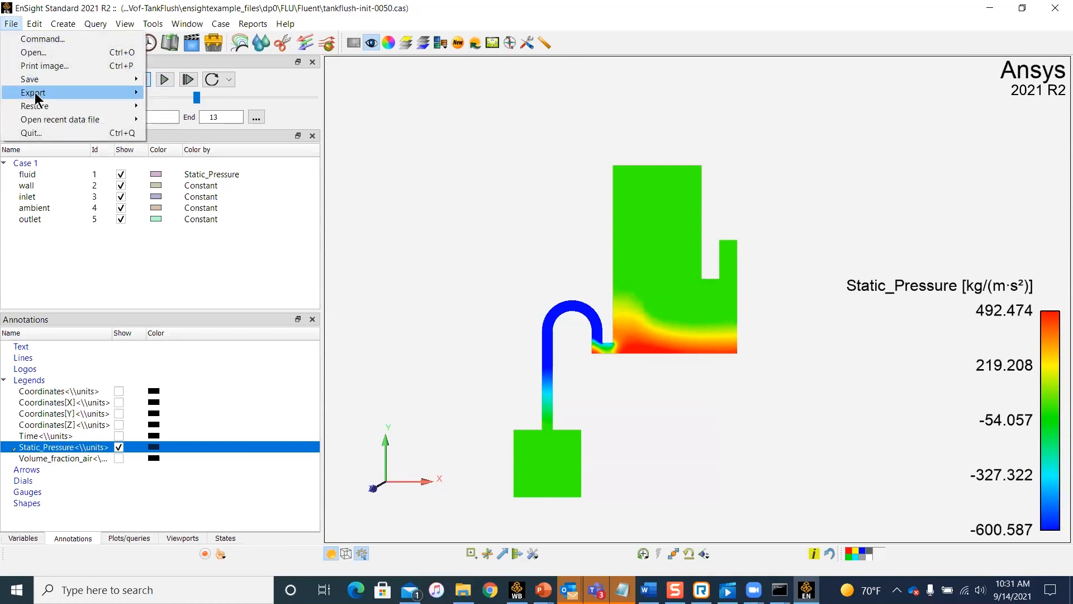
mouse_move(35, 93)
left_click(184, 93)
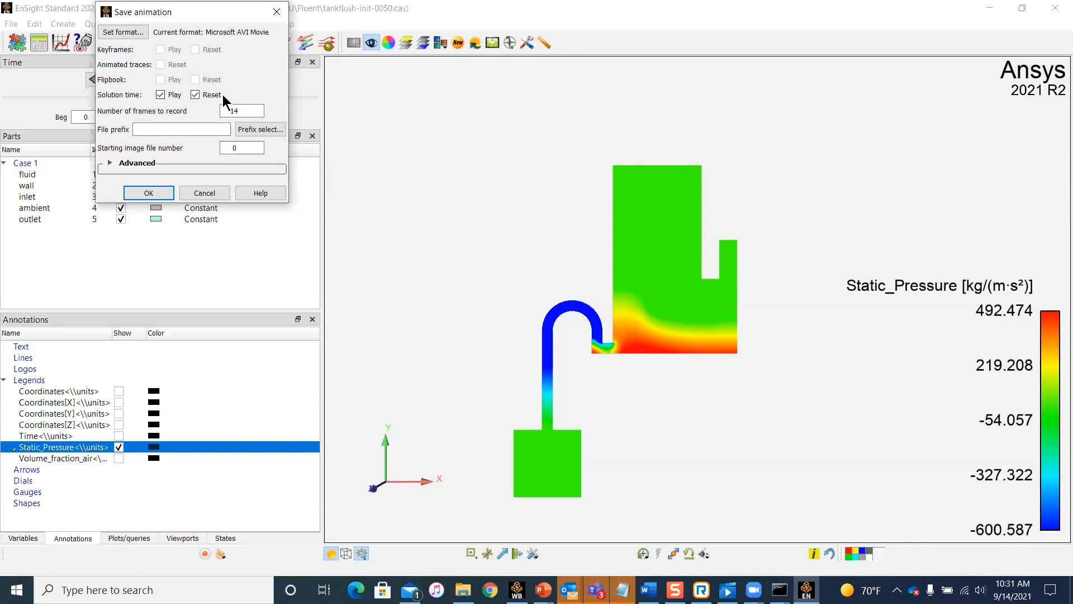
left_click(202, 124)
type("solntime")
left_click(166, 191)
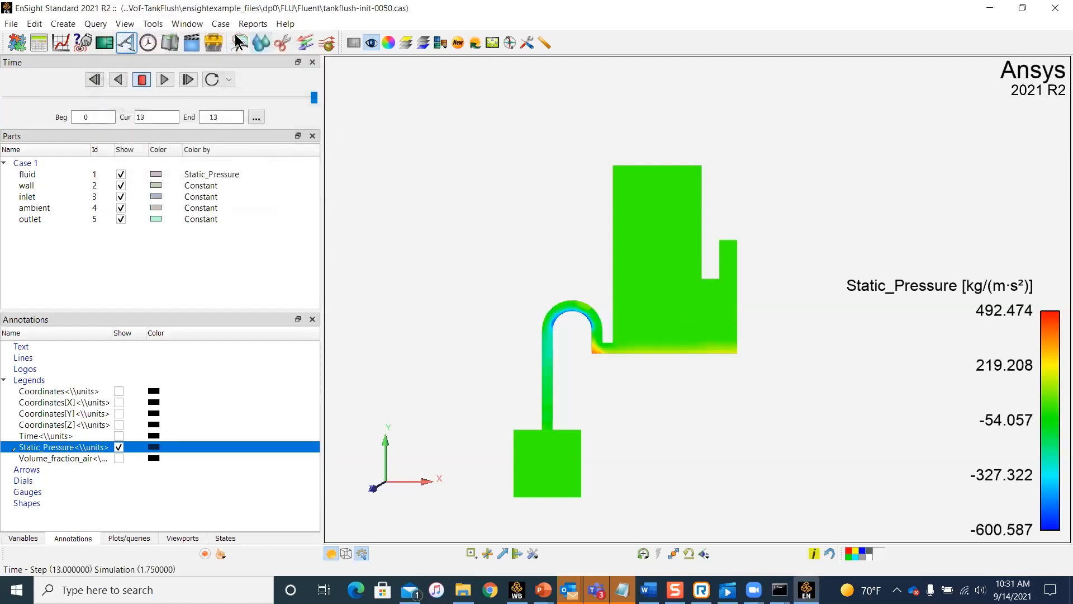
Switch to Workbench and look through the project's file list for the exported solntime.avi.
left_click(517, 590)
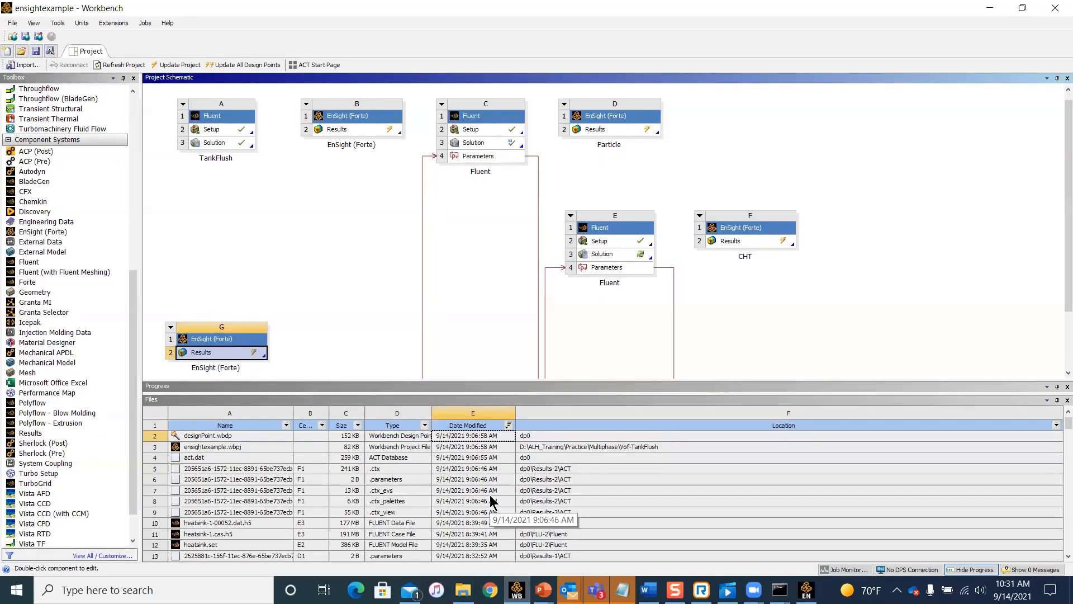
scroll(491, 501, "down", 13)
scroll(492, 501, "down", 20)
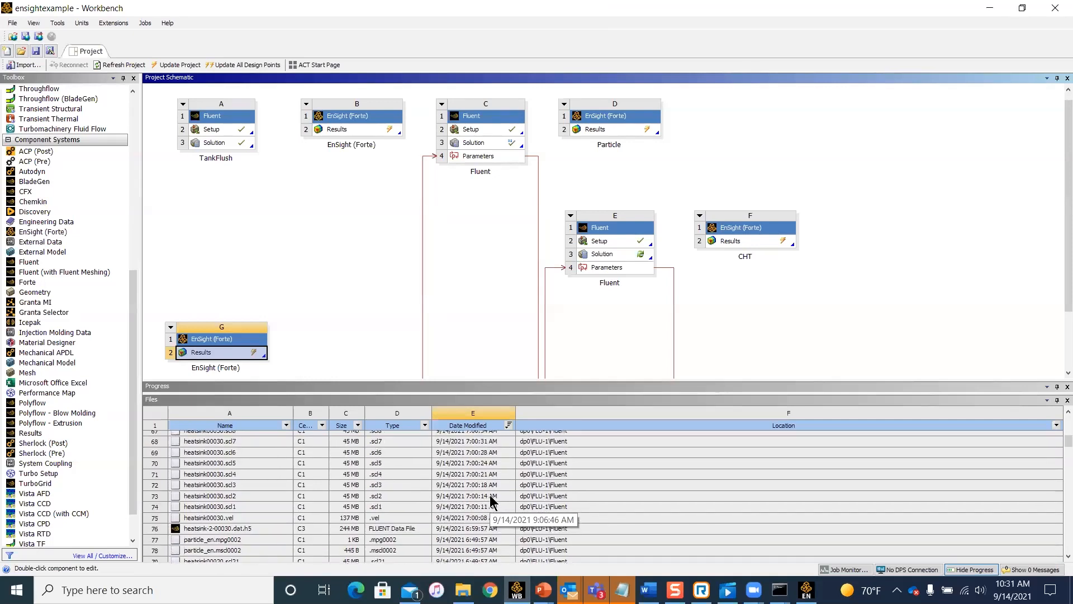
left_click_drag(1065, 456, 1051, 559)
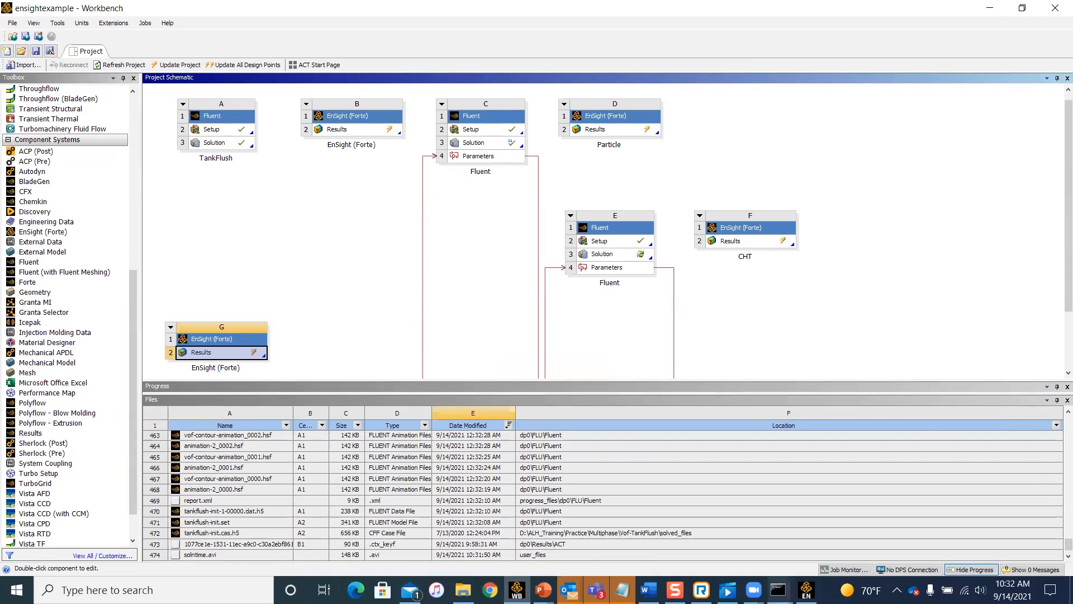
Switch back to EnSight, replay the transient solution, and stop the playback.
left_click(806, 590)
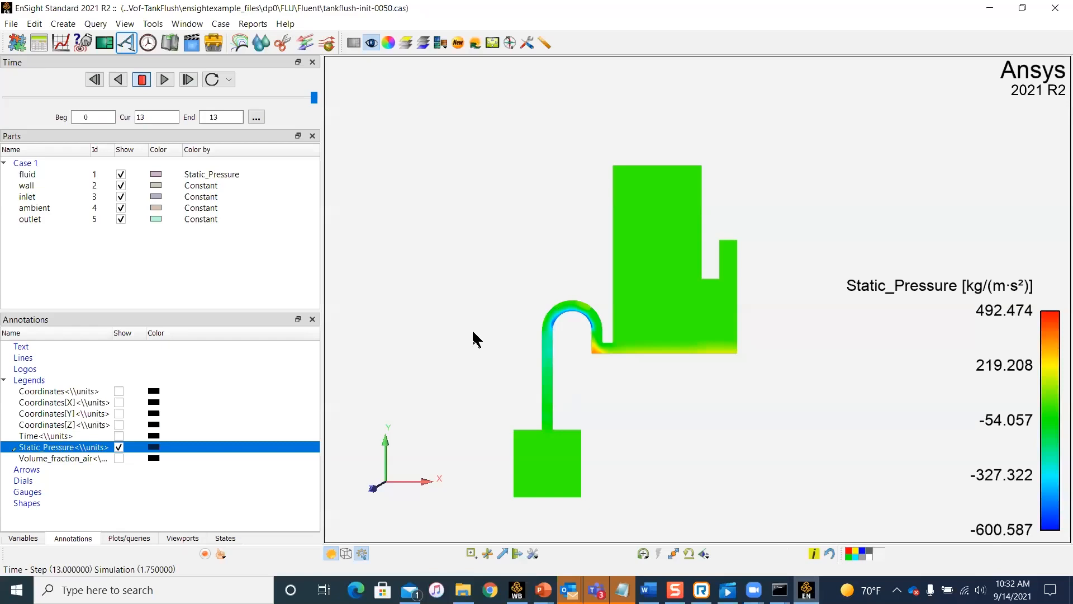
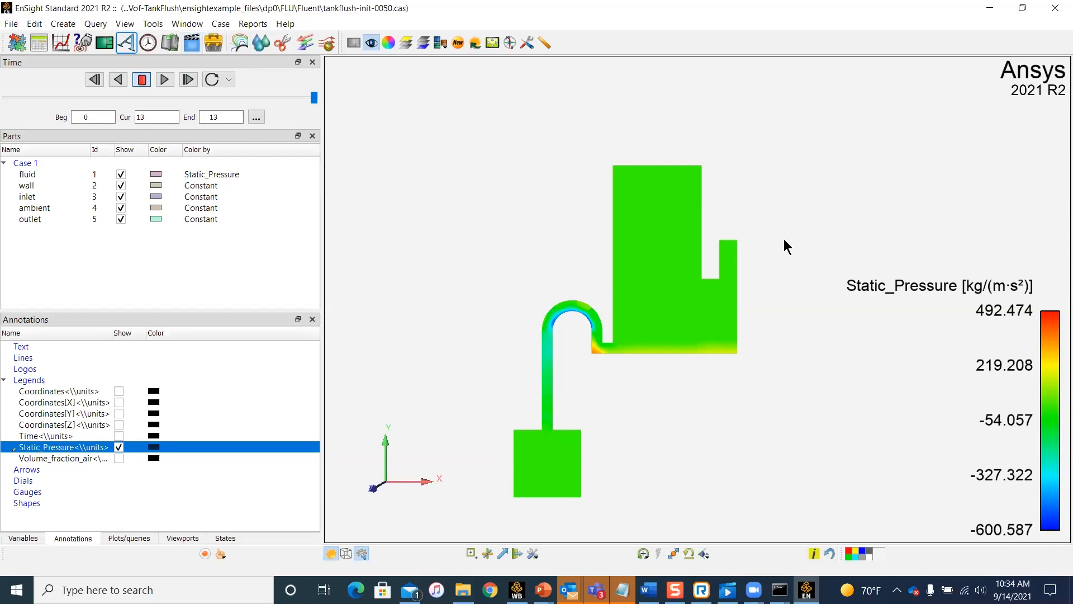
left_click(163, 81)
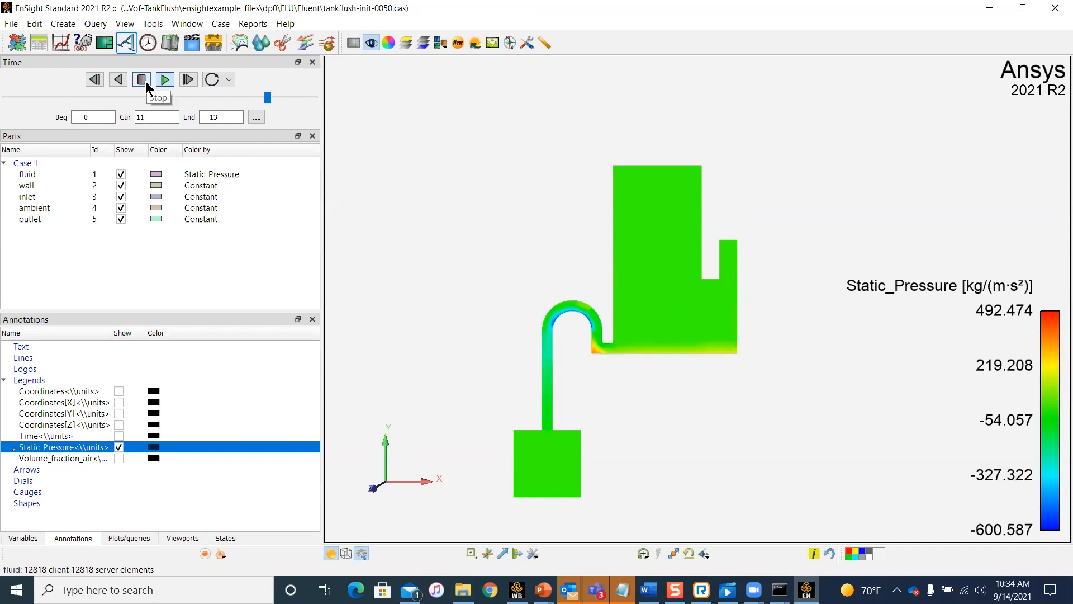
left_click(145, 81)
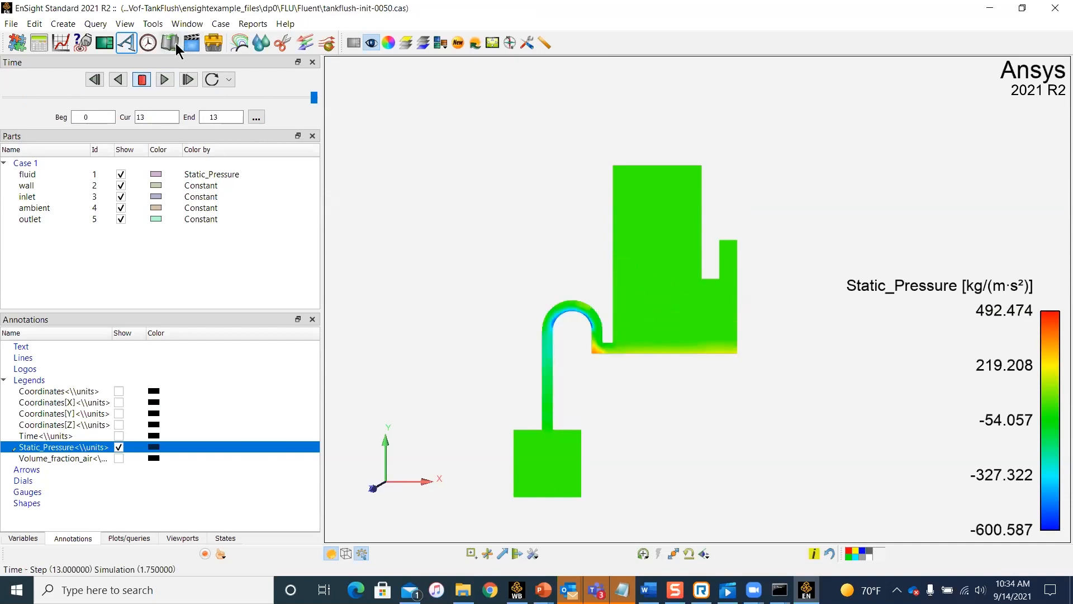
Open the keyframe animation editor and set the current solution time to step 0.
left_click(192, 43)
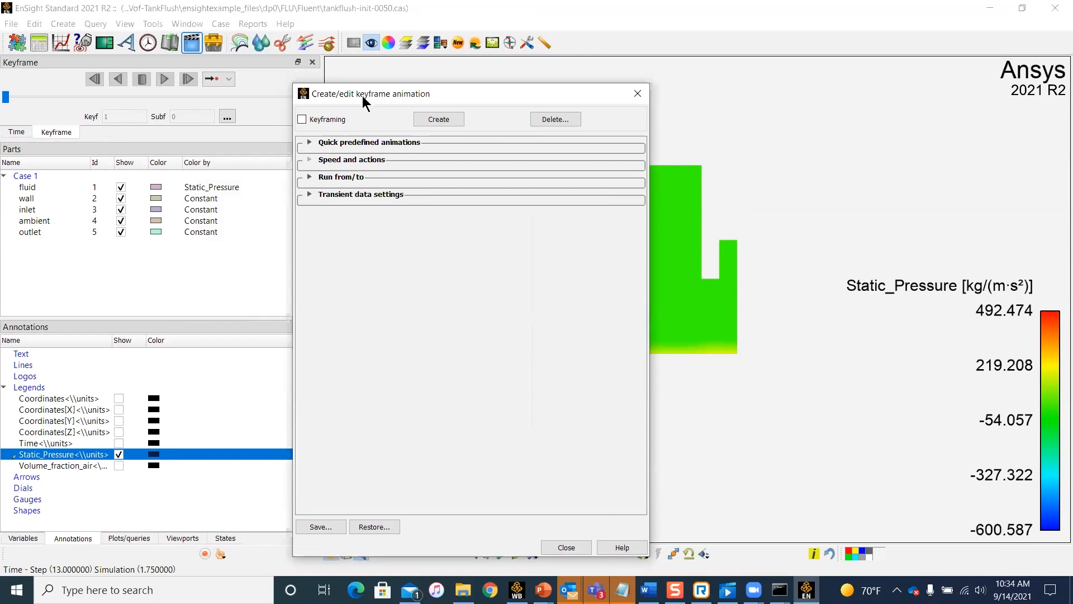
left_click_drag(363, 94, 352, 89)
left_click(16, 132)
key("BackSpace")
key("BackSpace")
type("0")
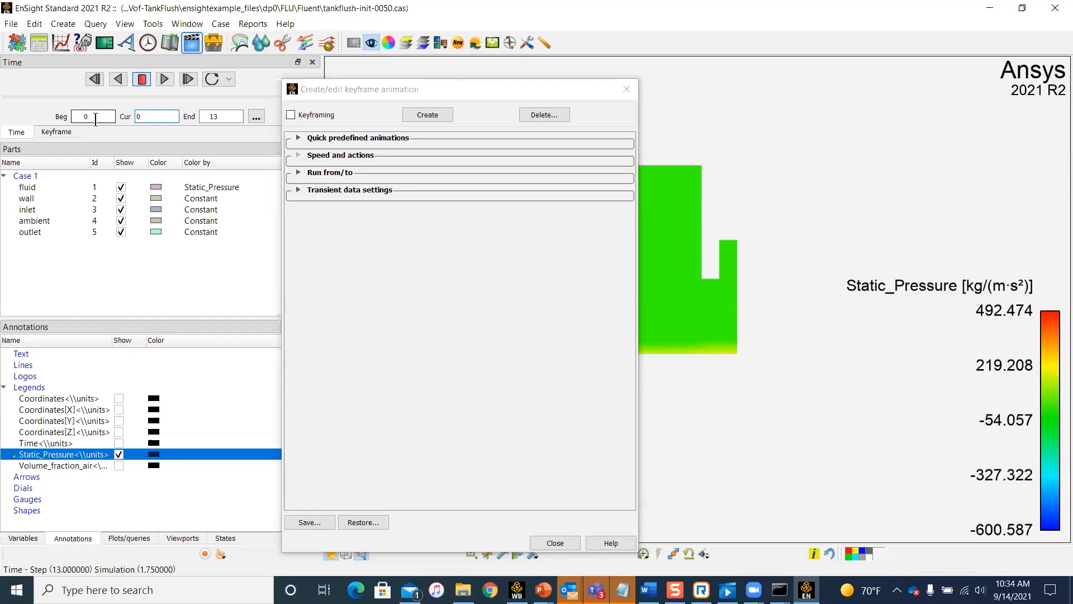
key("Return")
left_click(396, 88)
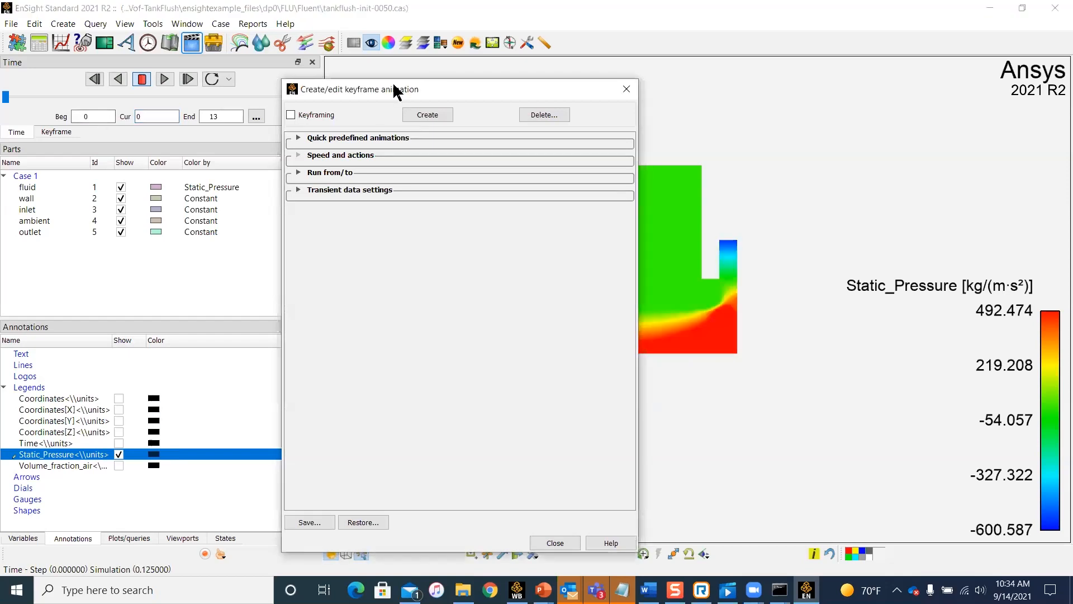
Enable keyframing with transient data in use and create the first keyframe at time step 0.
left_click_drag(394, 89, 229, 106)
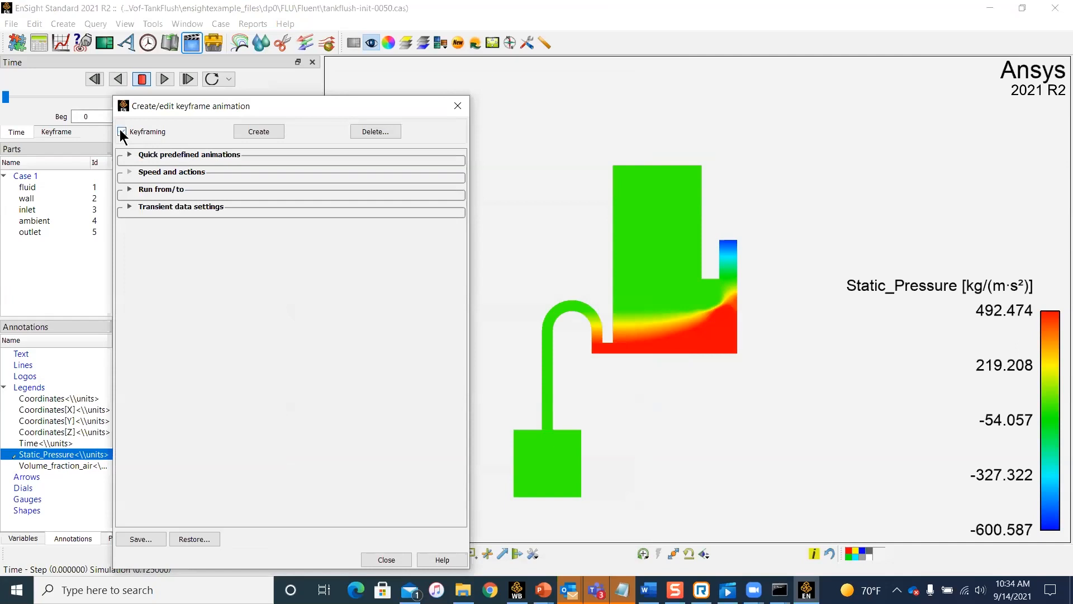
left_click(129, 208)
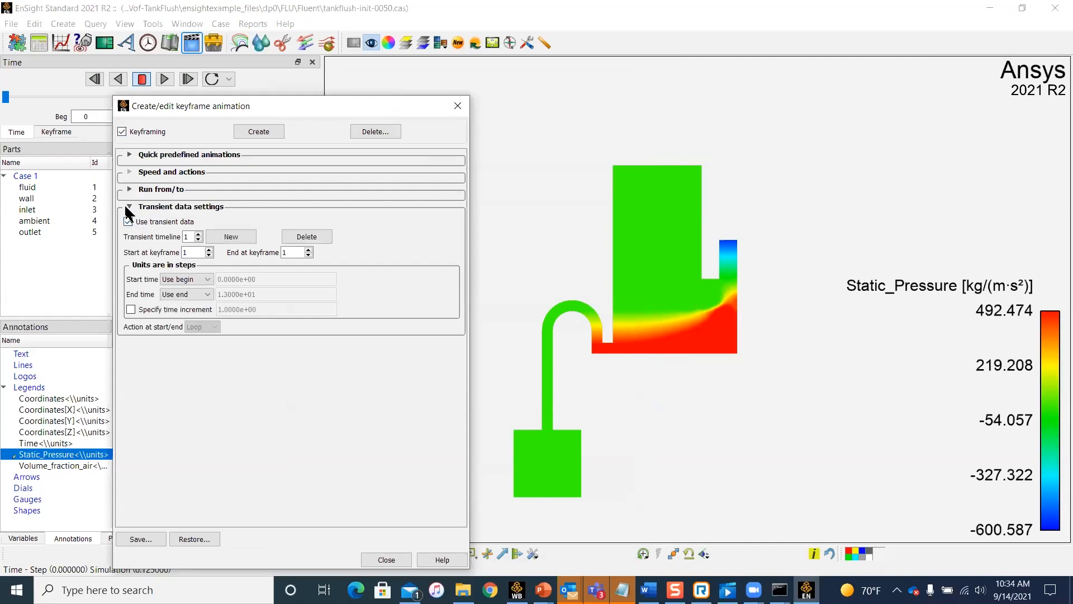
left_click(126, 207)
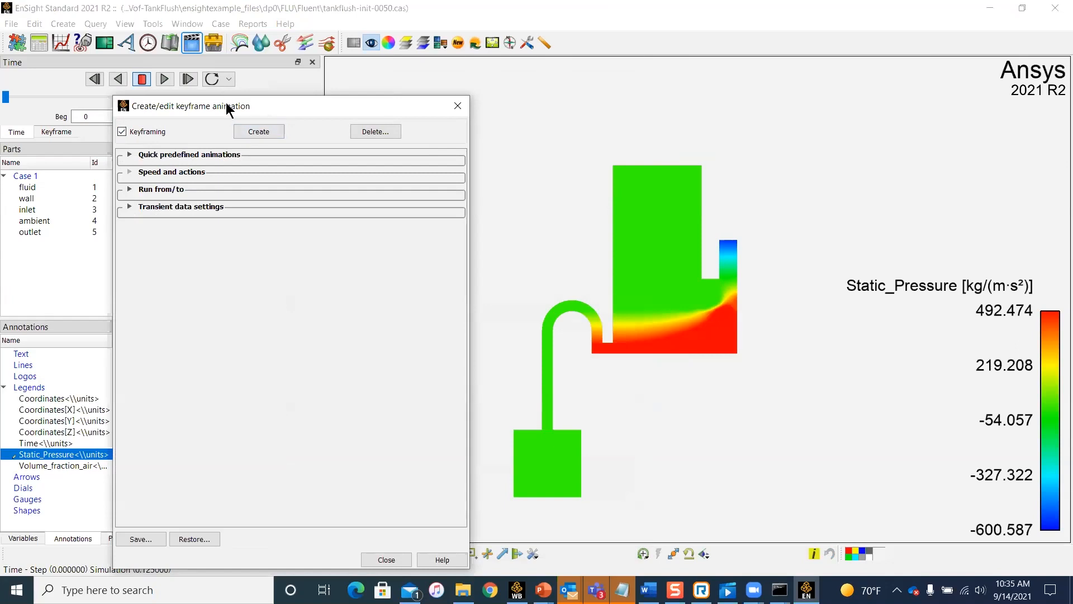
Set the current solution time to step 13 and create the second keyframe there.
left_click_drag(231, 106, 389, 104)
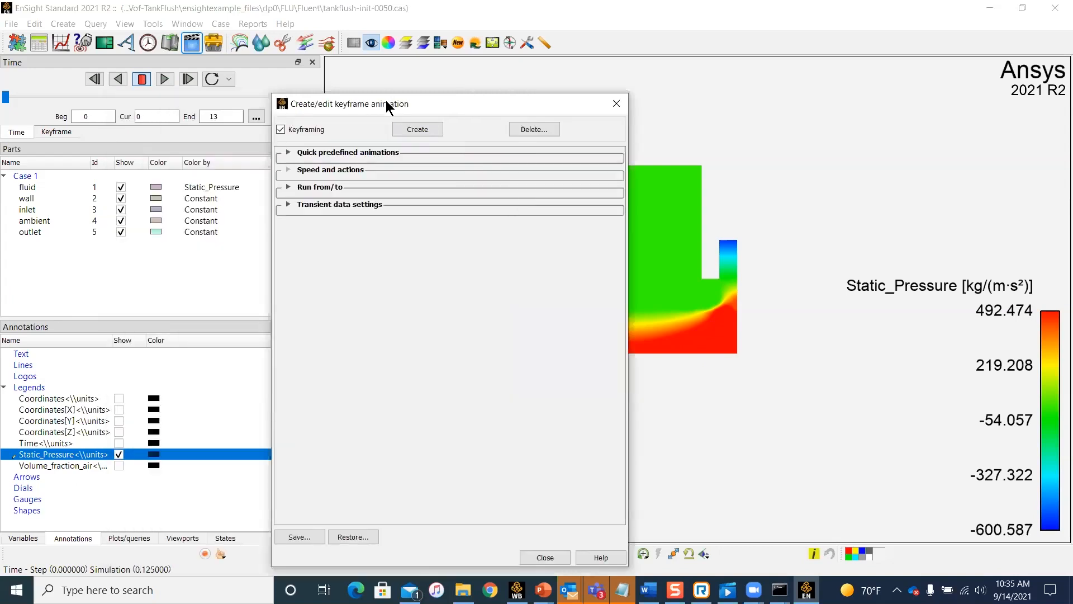
left_click(60, 124)
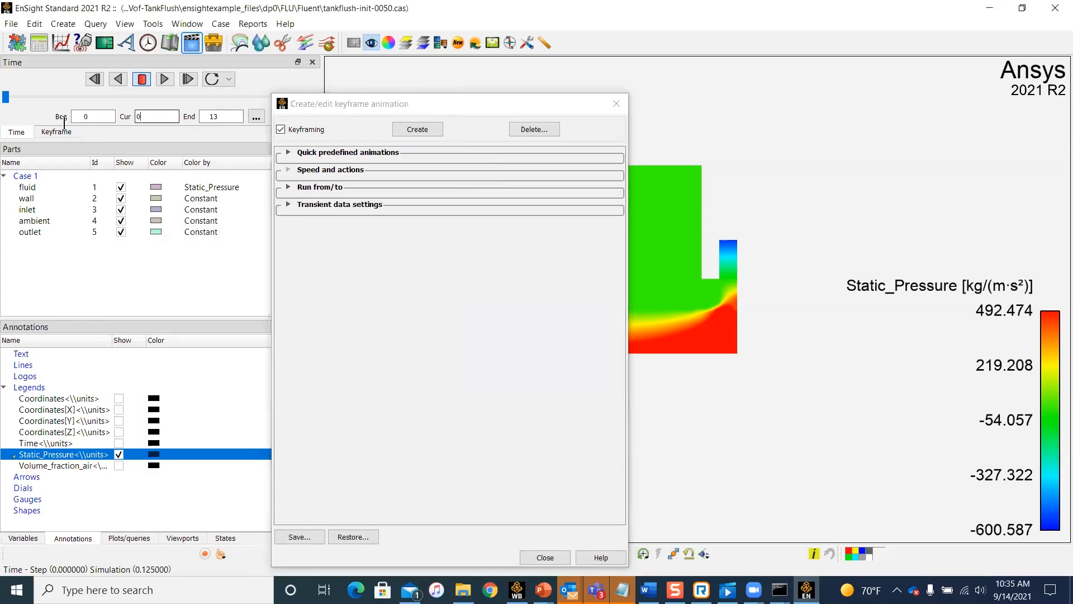
key("BackSpace")
type("13")
key("Return")
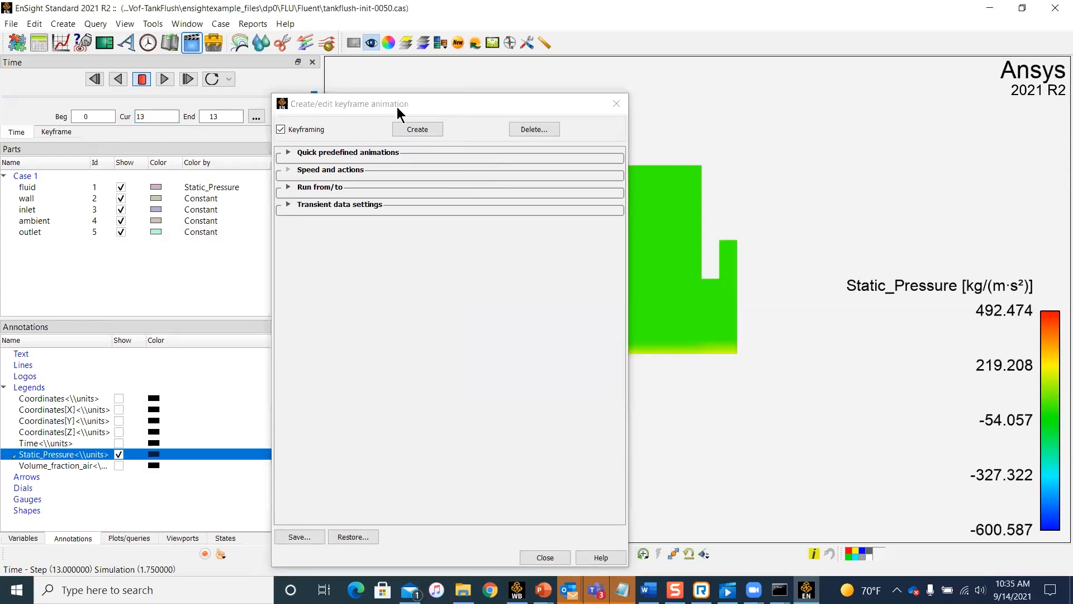
left_click_drag(388, 105, 238, 108)
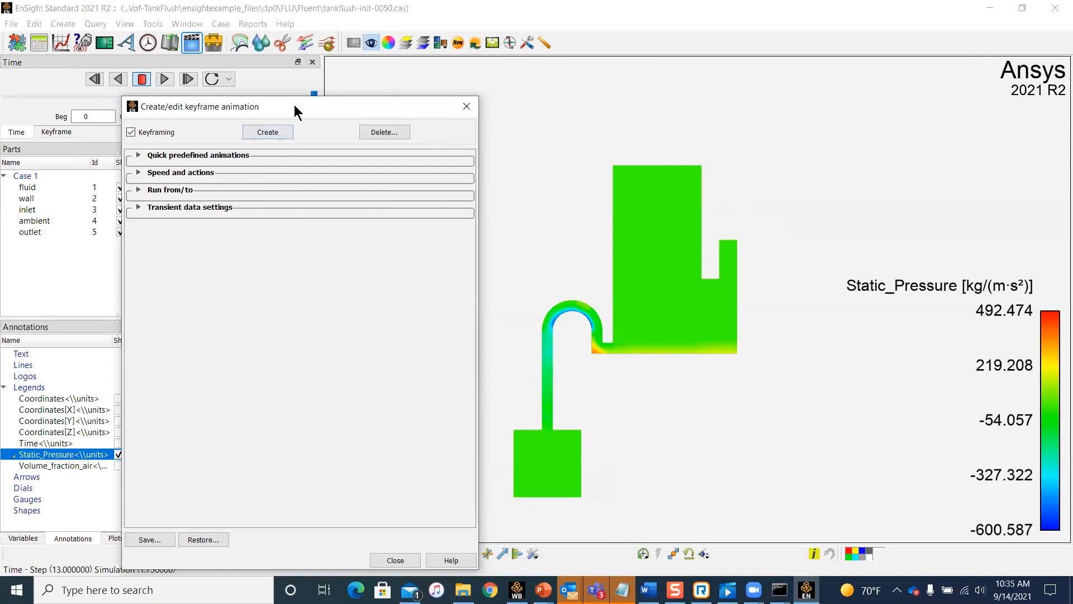
Set 50 sub-frames from keyframe 1 to the next keyframe and play the keyframe animation.
left_click_drag(294, 105, 410, 108)
left_click(58, 132)
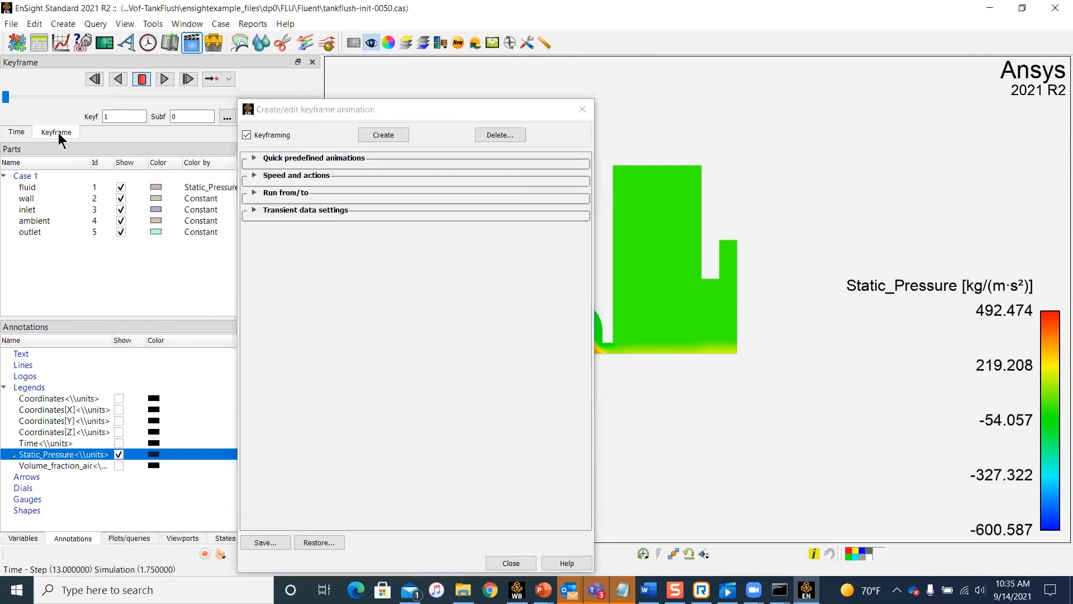
left_click_drag(312, 112, 380, 135)
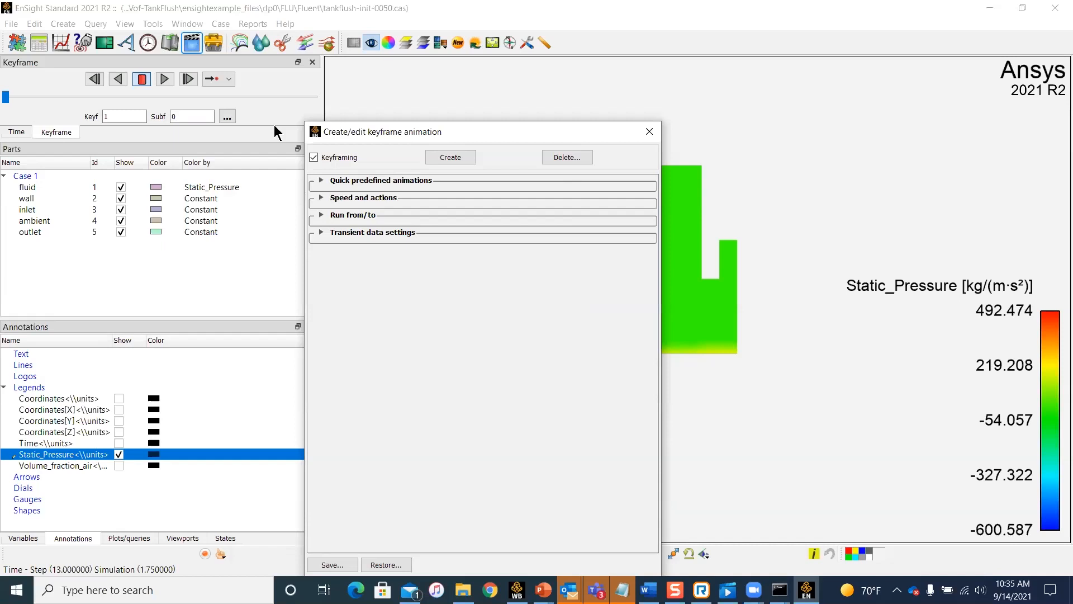
left_click(322, 199)
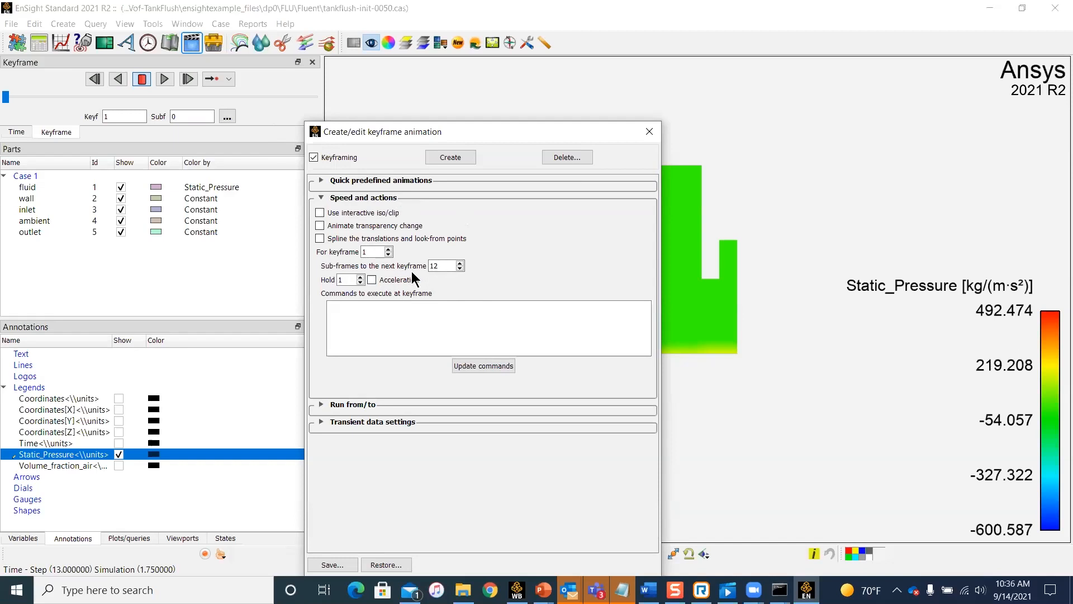
double_click(443, 264)
type("50")
key("Return")
left_click_drag(491, 130, 237, 212)
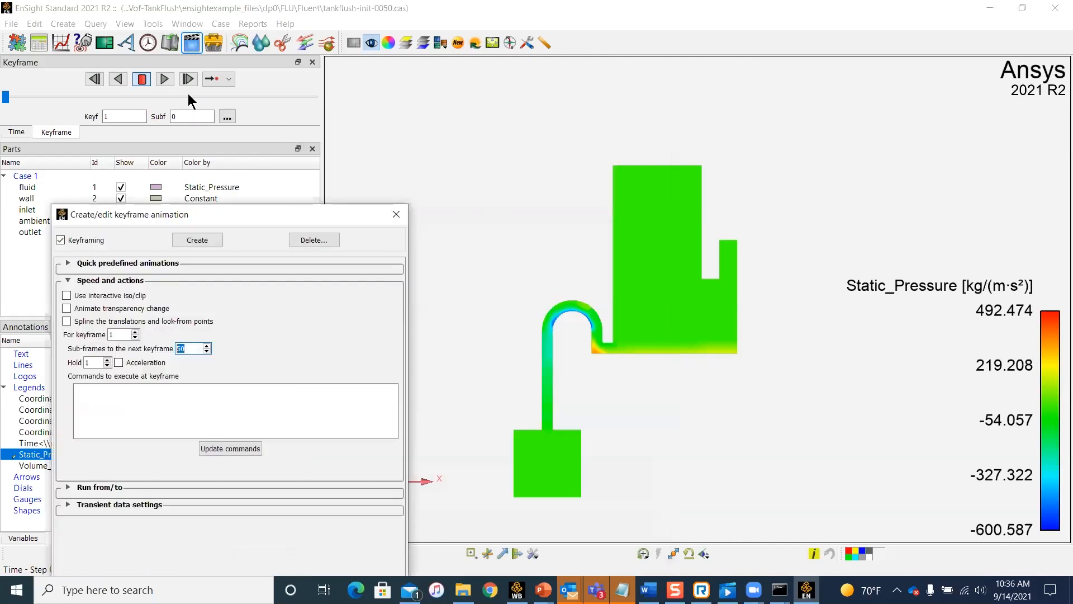
left_click(166, 79)
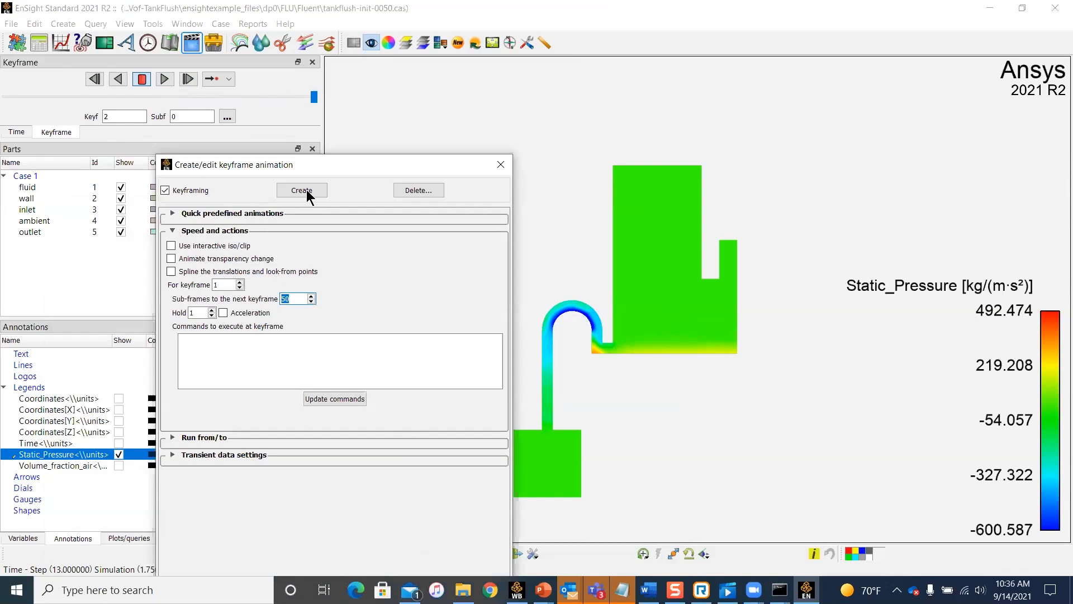
Delete all keyframes back to keyframe 0 and close the keyframe animation editor.
left_click(417, 190)
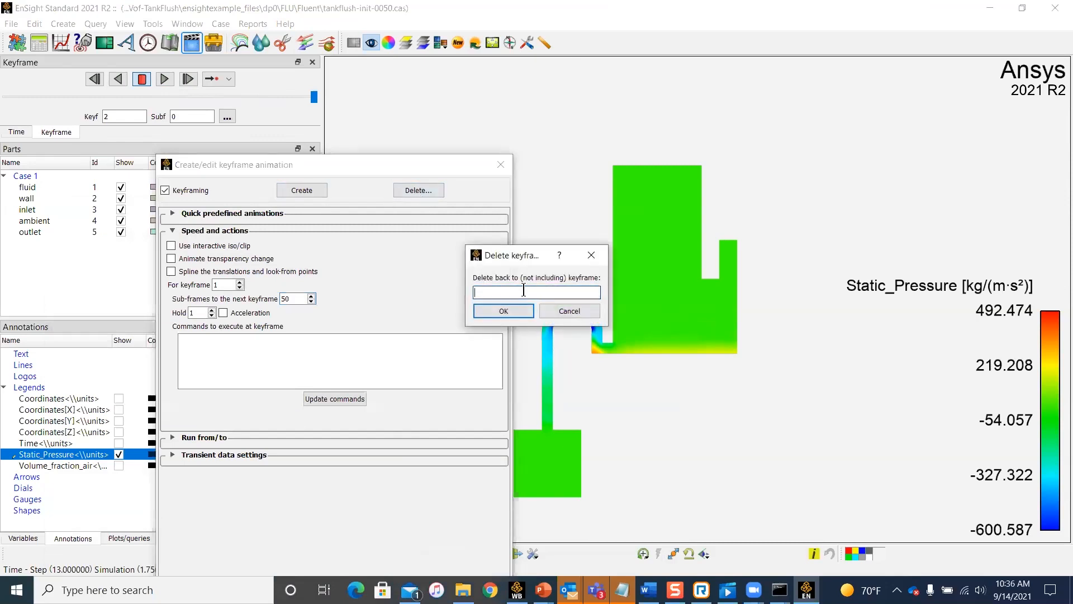
type("0")
left_click(513, 311)
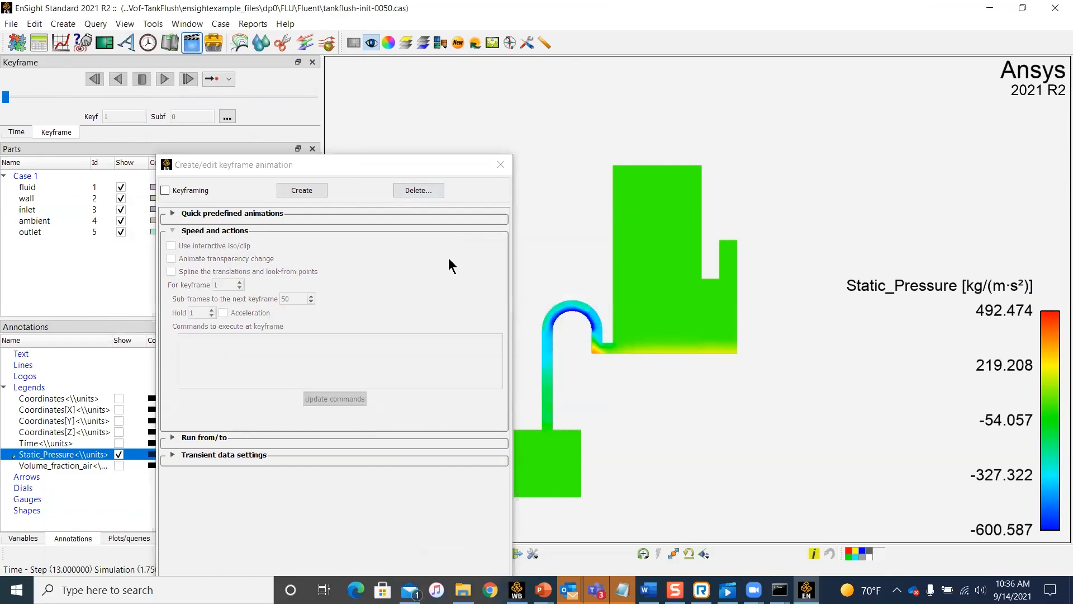
left_click(387, 160)
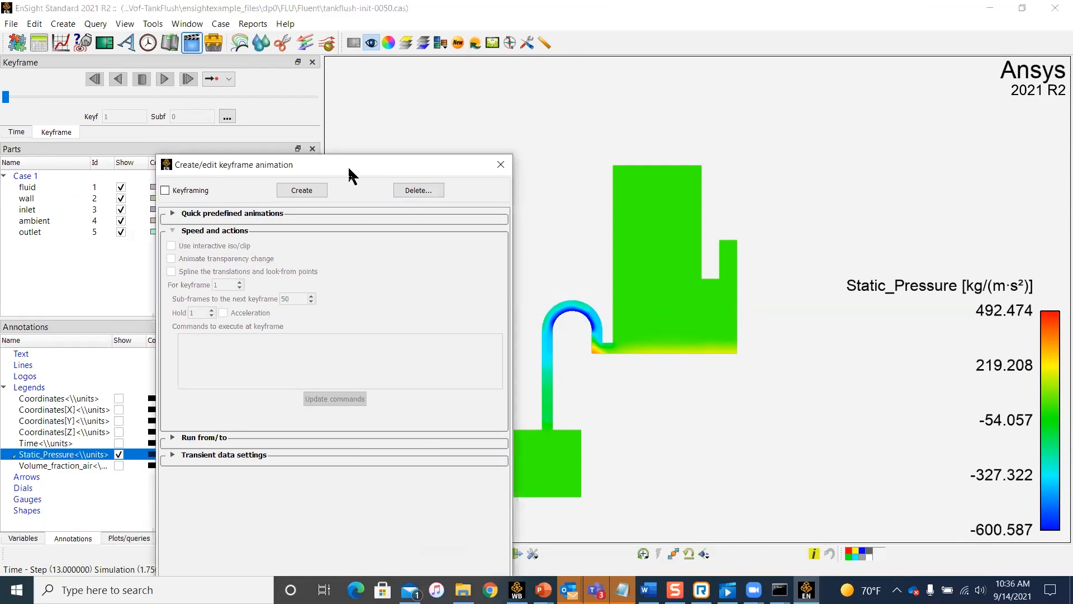
left_click_drag(349, 168, 348, 205)
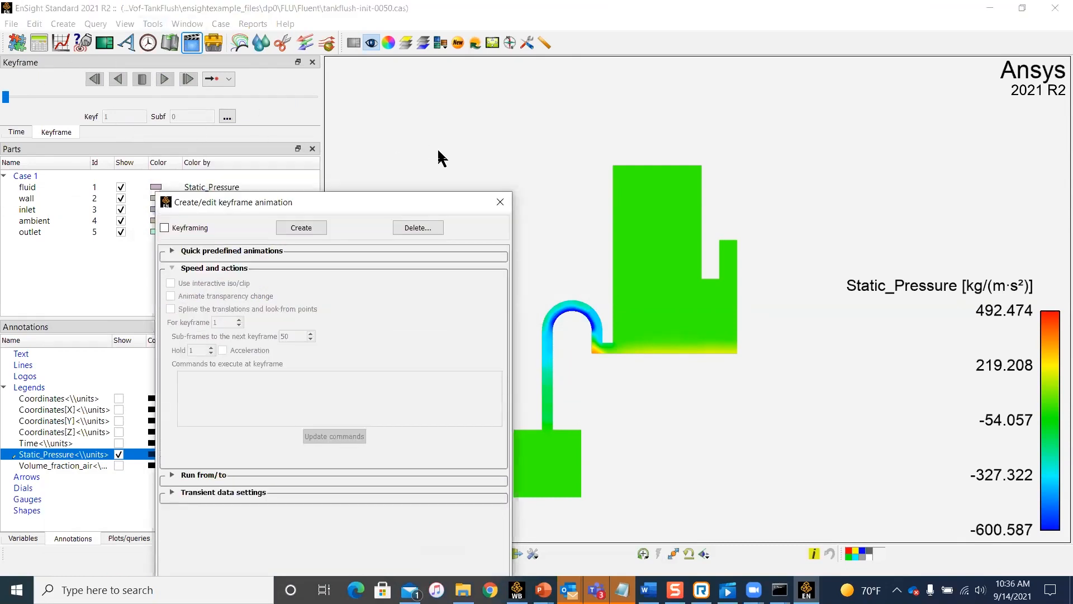
left_click(497, 203)
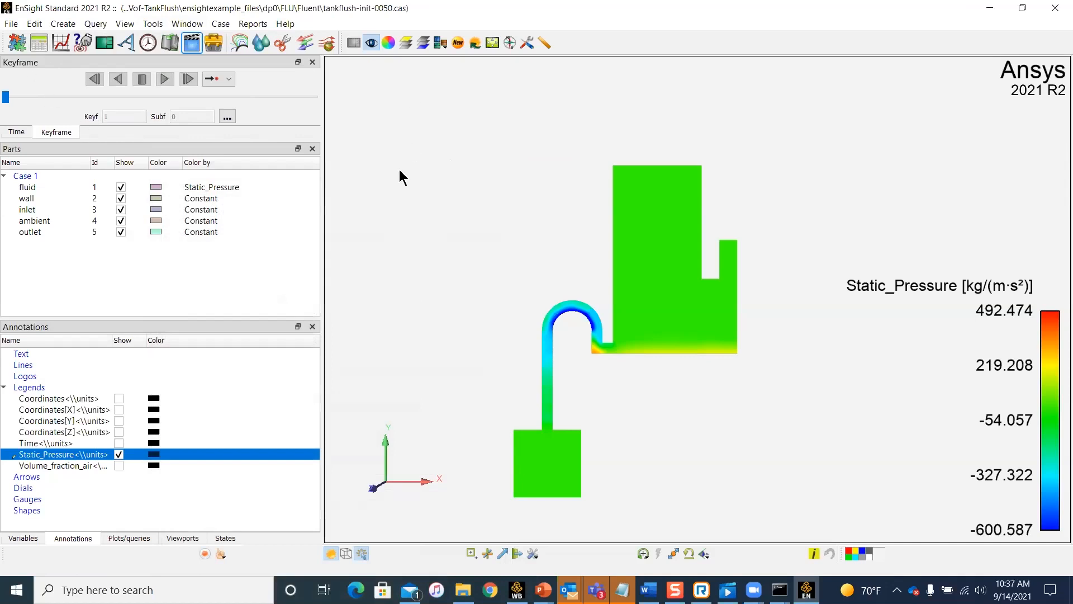
Set the current solution time to step 0.
left_click(15, 133)
left_click(160, 116)
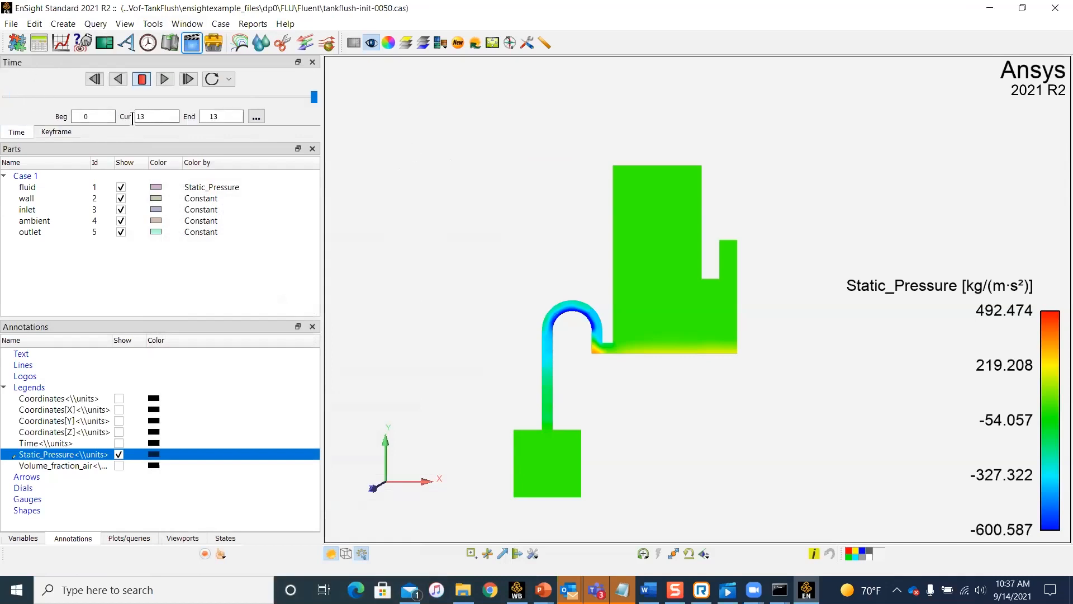
left_click_drag(148, 116, 110, 119)
type("0")
key("Return")
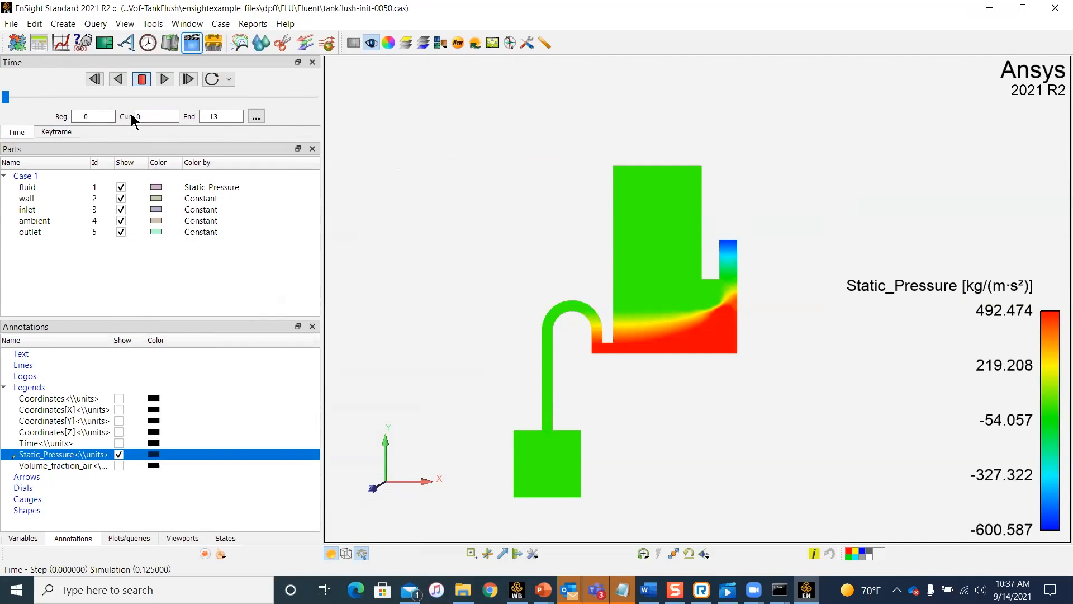
Reopen the keyframe editor, turn off the use of transient data, and create a first keyframe showing the whole tank model.
left_click(57, 131)
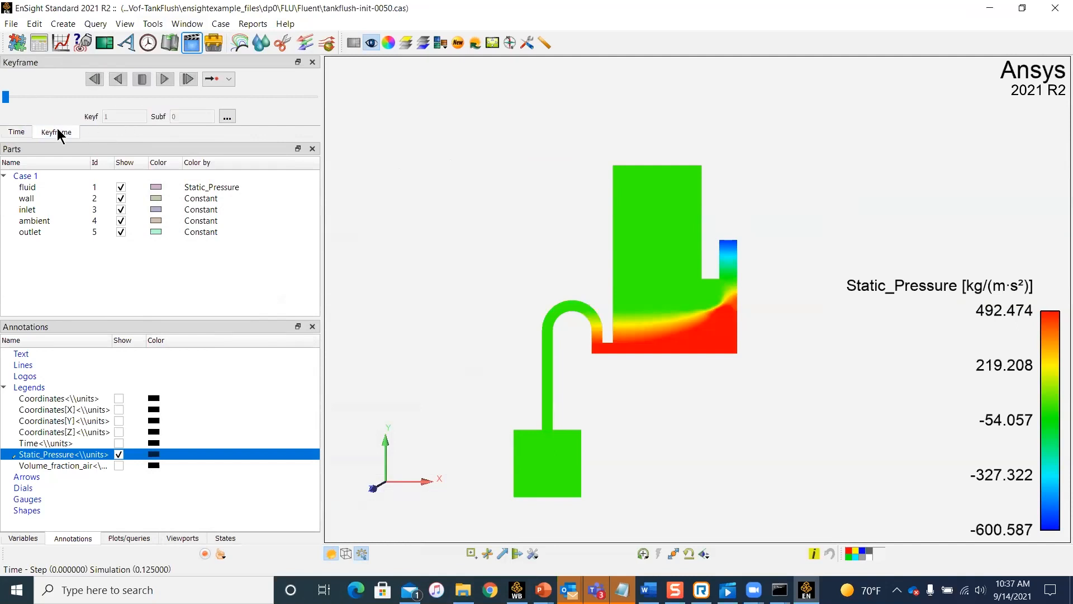
scroll(828, 210, "down", 2)
scroll(608, 336, "up", 3)
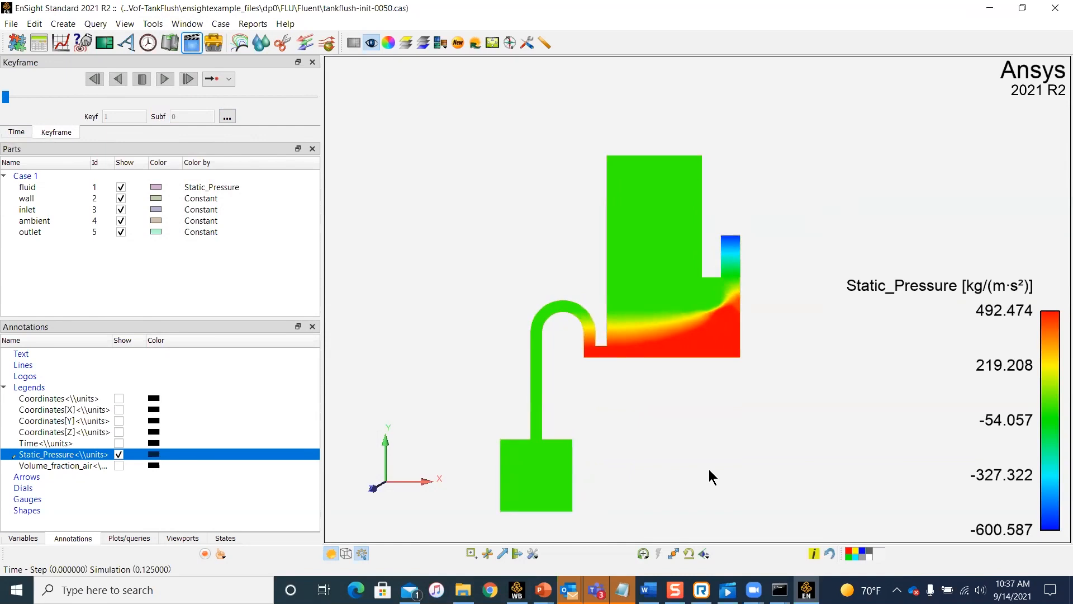
left_click(231, 119)
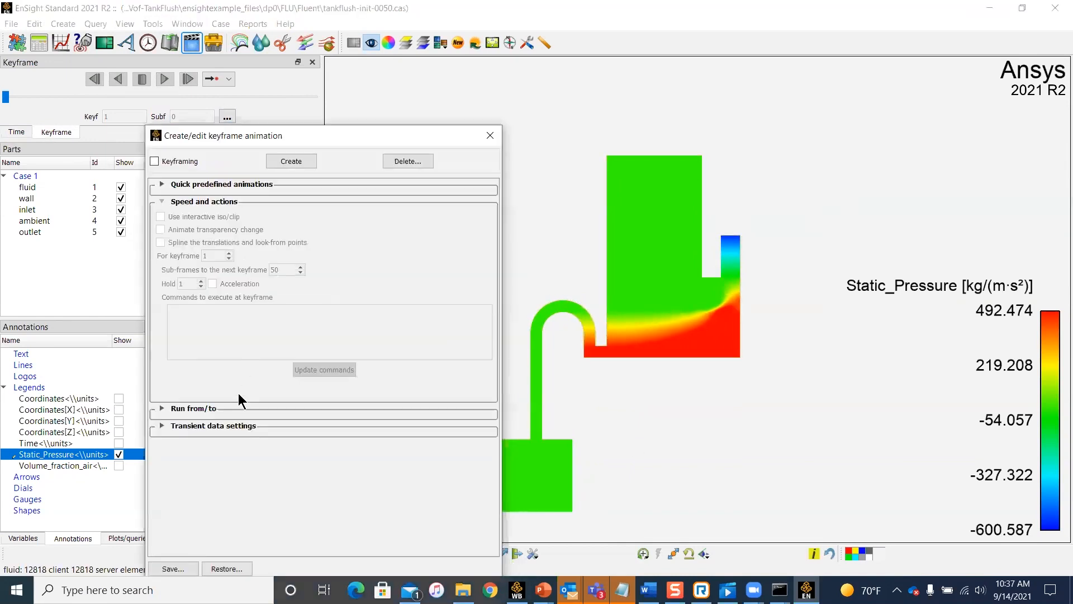
left_click(160, 424)
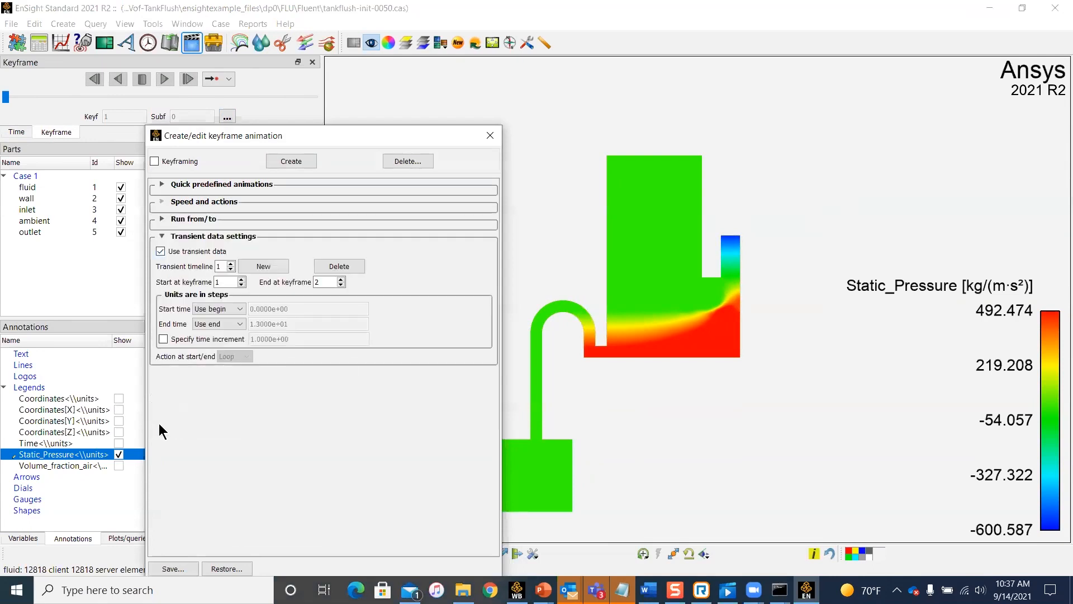
left_click(160, 250)
left_click(162, 236)
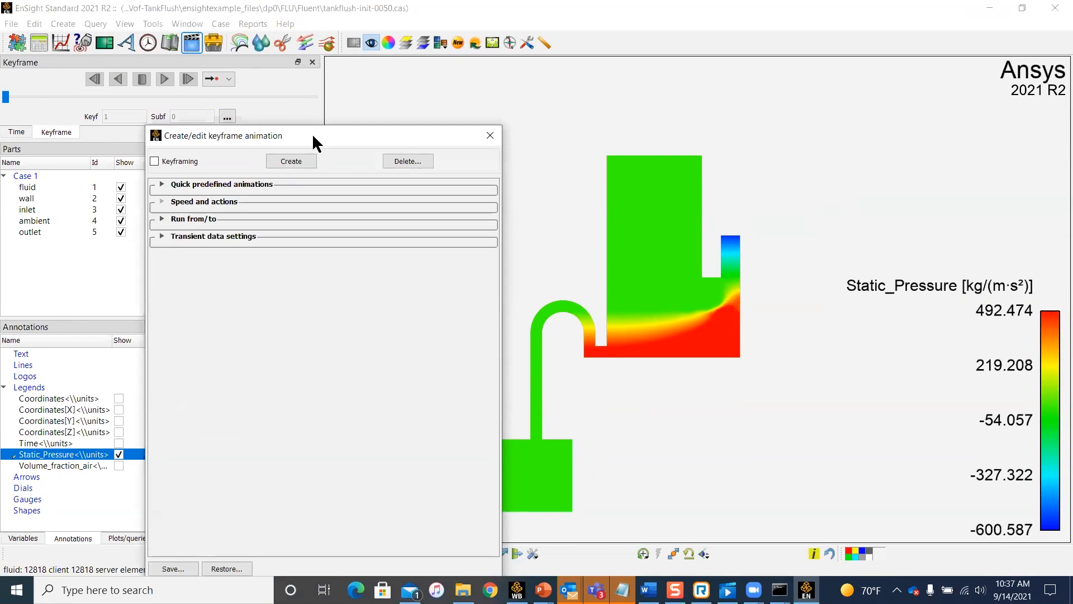
left_click_drag(312, 133, 267, 143)
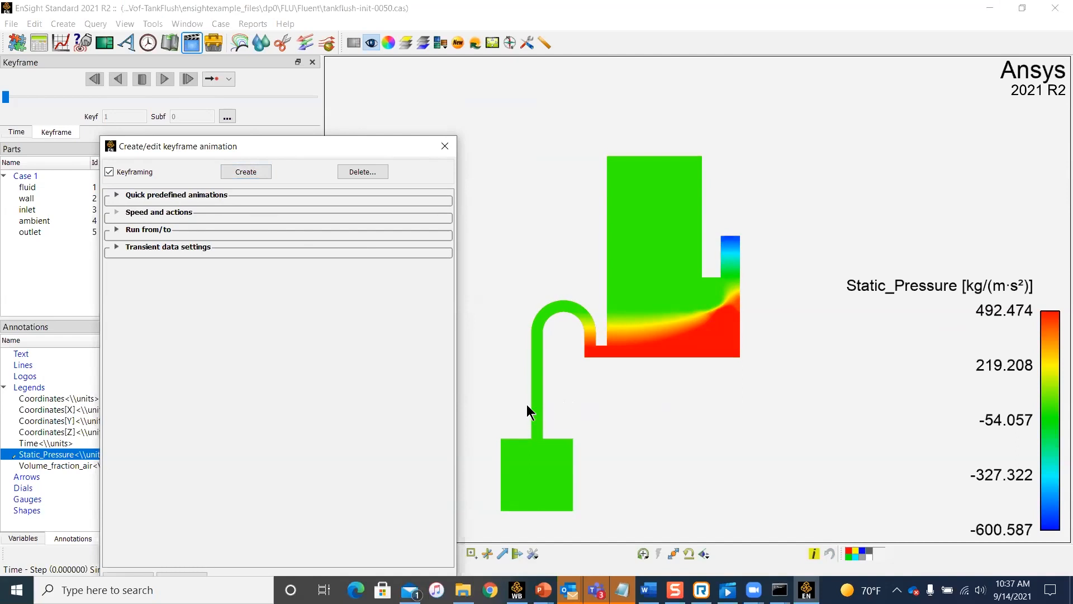
Zoom in on the siphon bend at the tank's lower corner and create the second keyframe from that view.
scroll(526, 398, "up", 5)
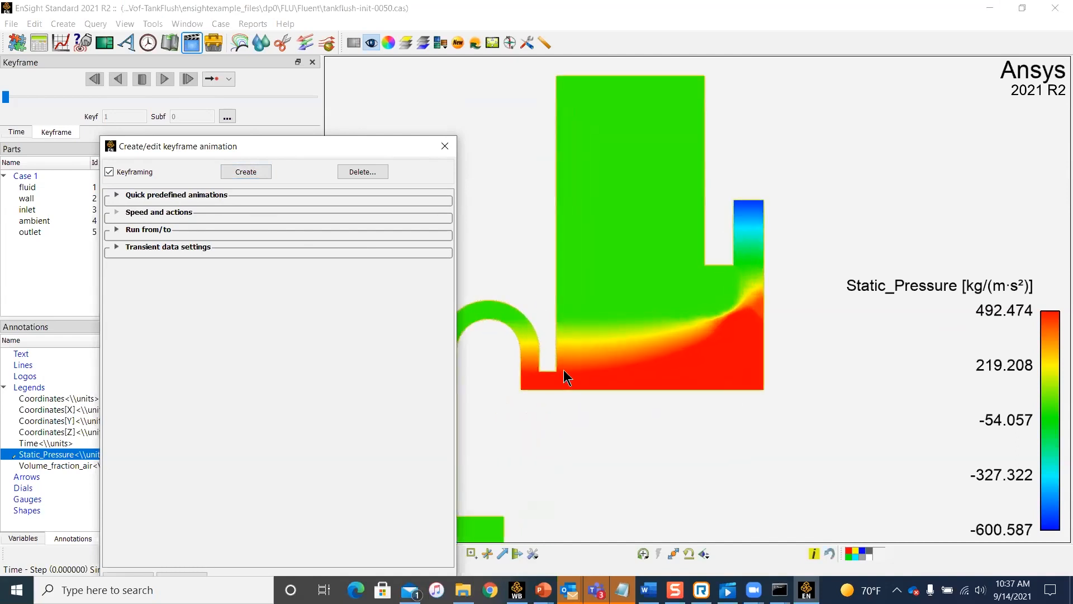
scroll(592, 358, "up", 5)
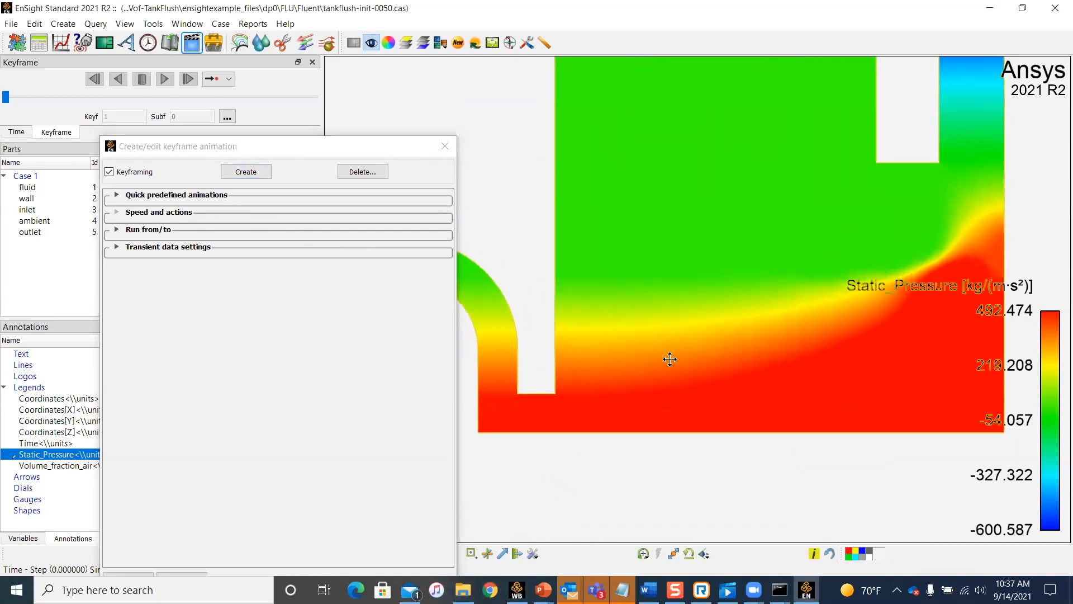
scroll(615, 334, "up", 5)
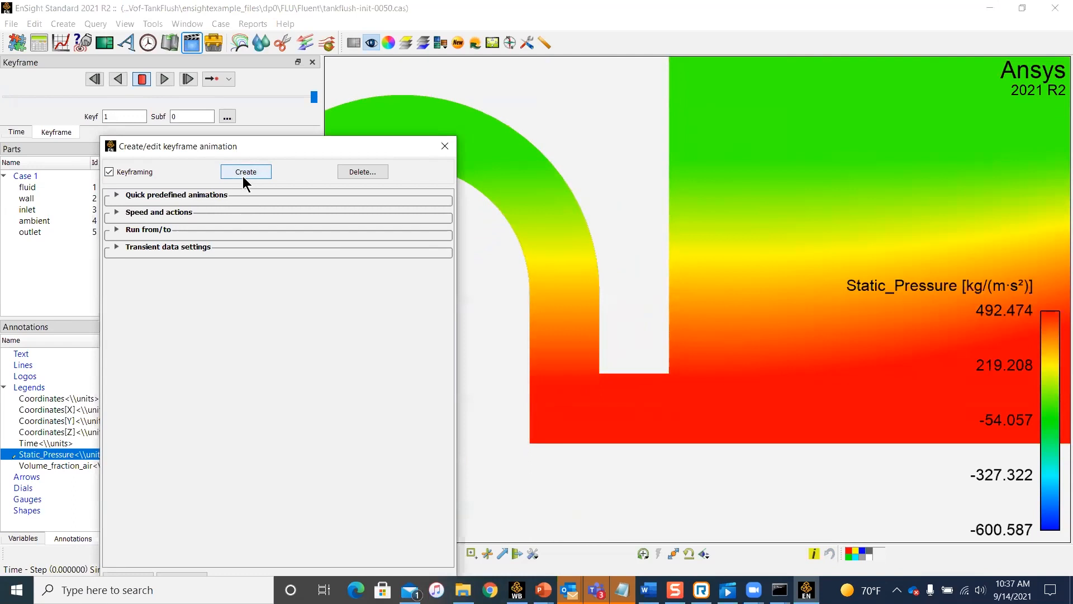
Set 100 sub-frames from keyframe 1 to the next keyframe and play the zoom animation.
left_click(116, 211)
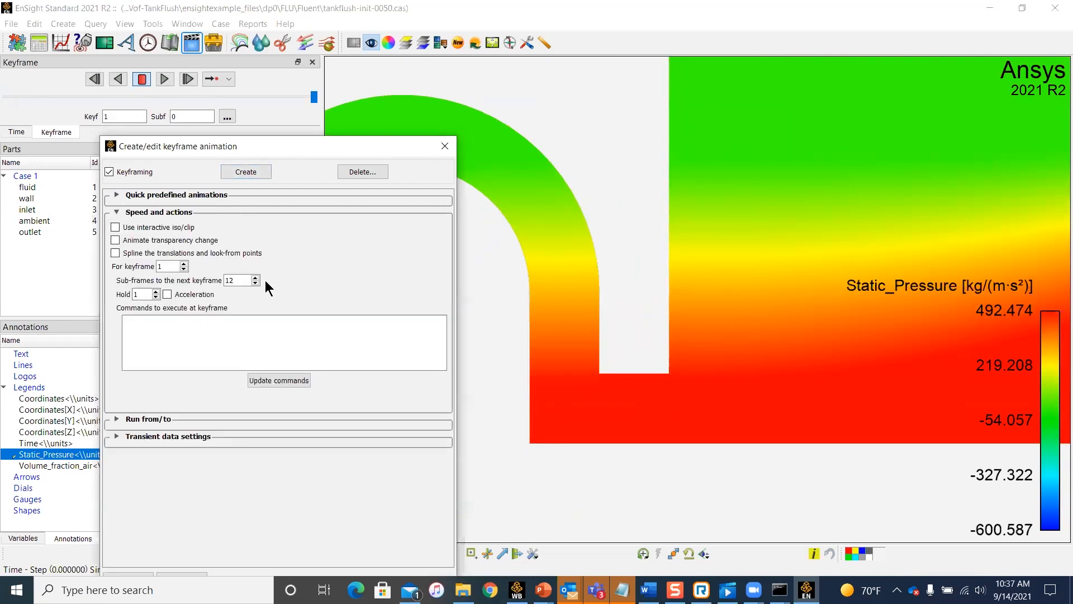
double_click(225, 280)
type("100")
key("Return")
left_click_drag(334, 149, 286, 336)
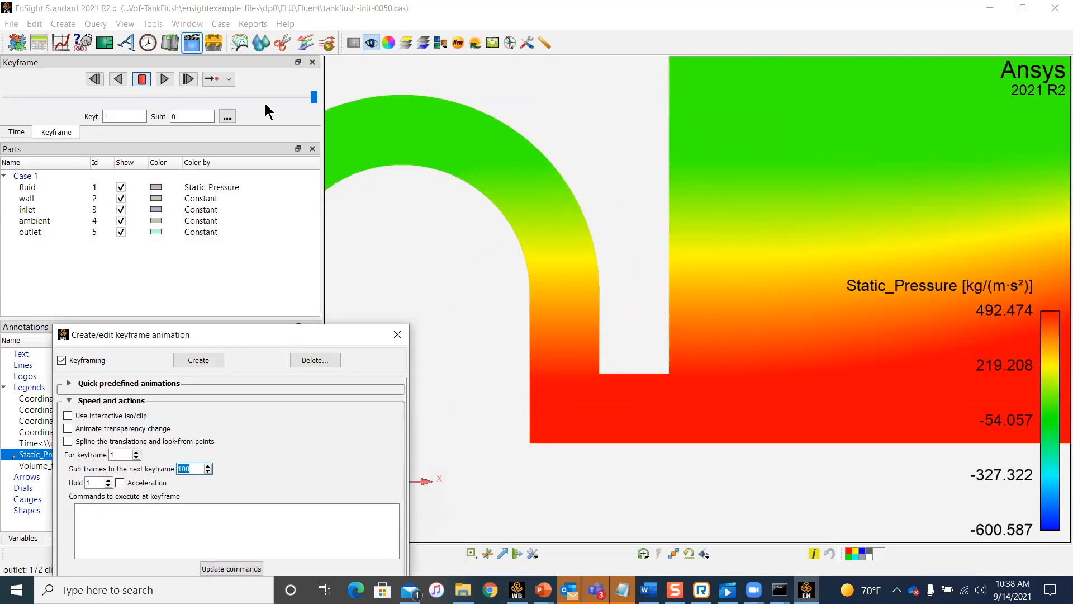
left_click(164, 80)
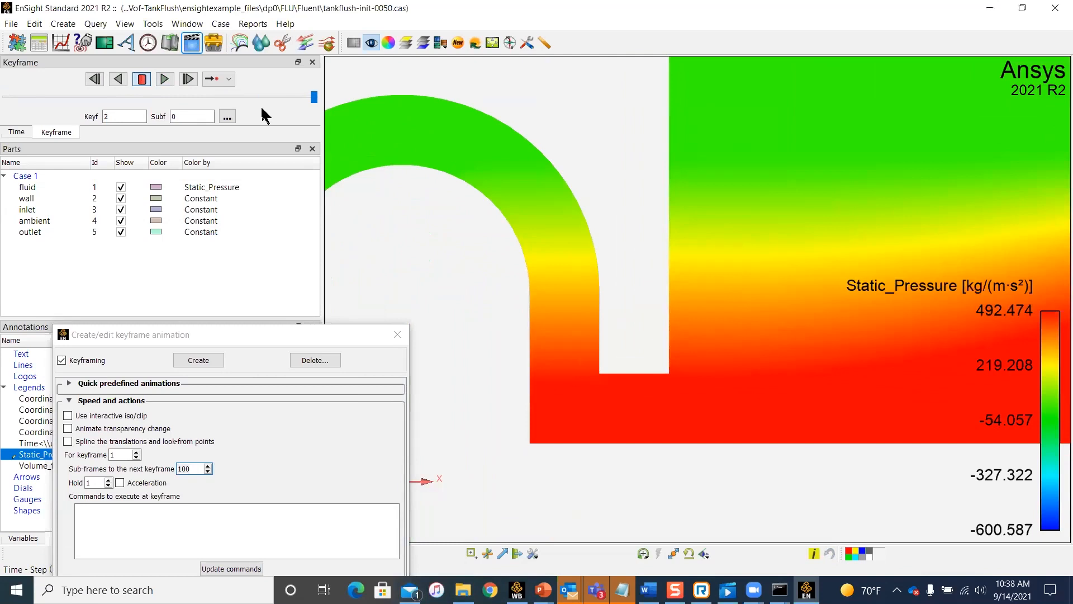
left_click(164, 81)
left_click_drag(239, 334, 256, 201)
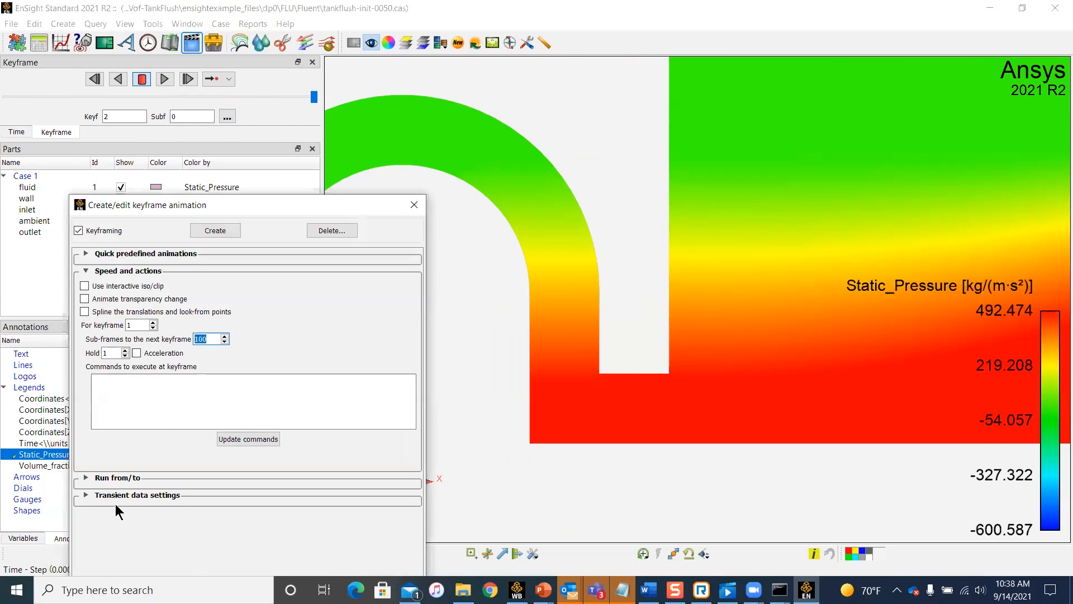
Set the animation export to play and reset keyframes instead of solution time, and leave the export without saving.
left_click(414, 204)
left_click(11, 24)
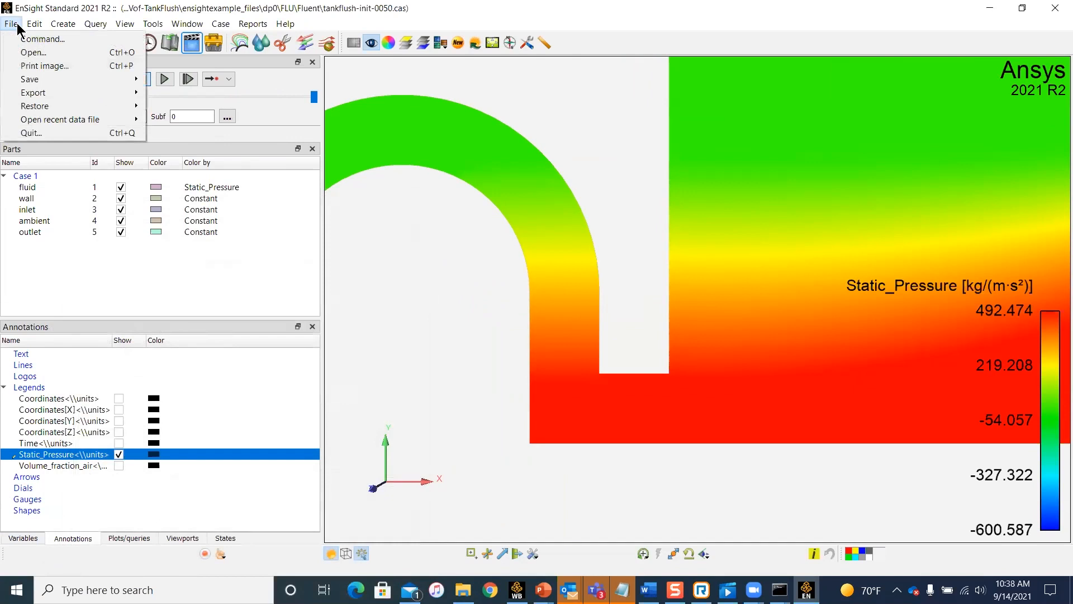
mouse_move(42, 95)
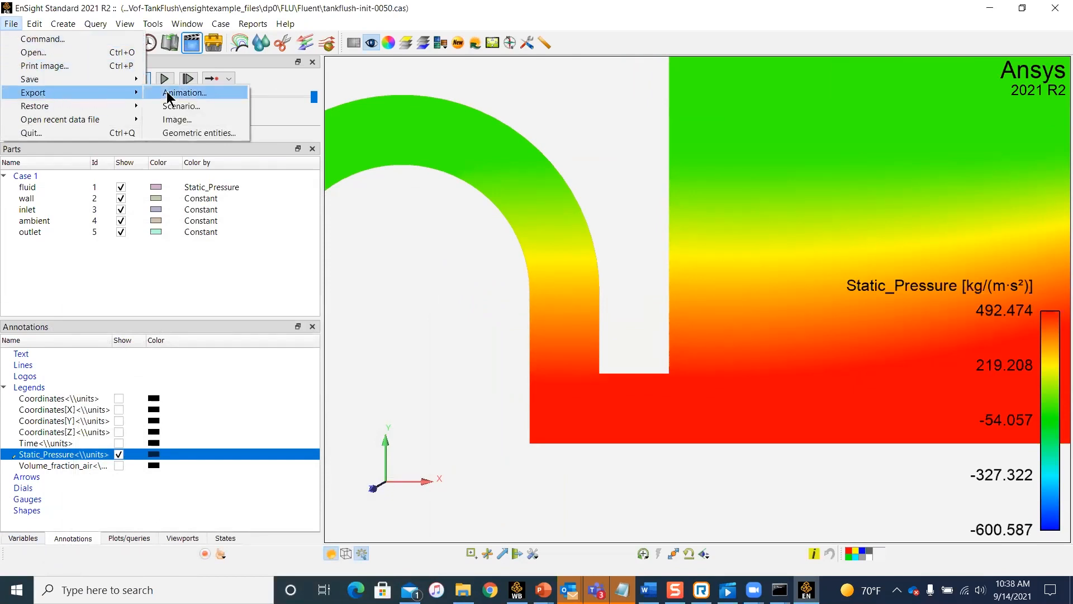
left_click(168, 93)
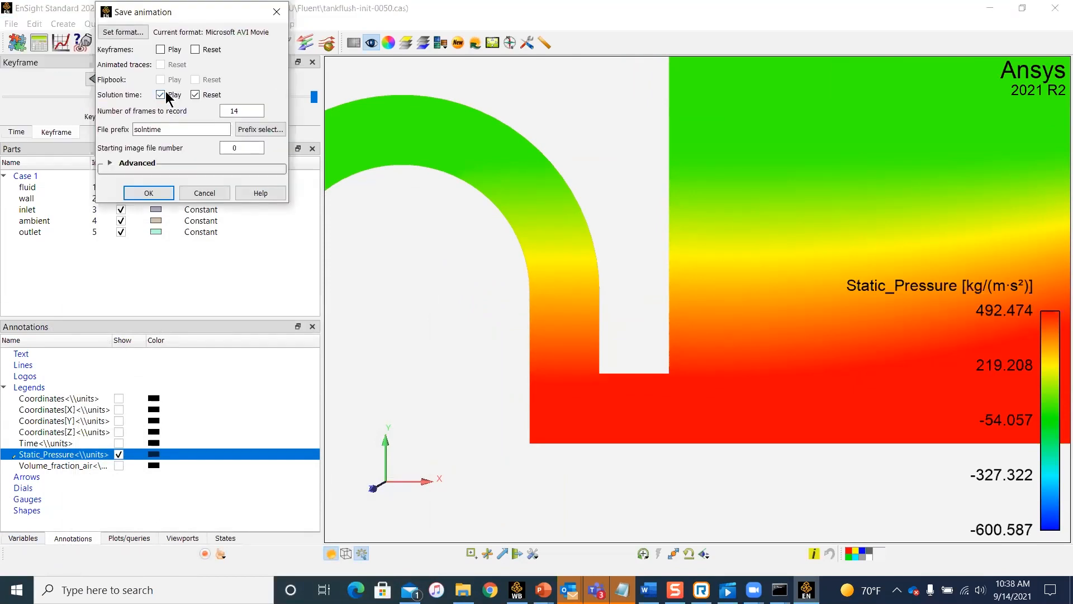
left_click(160, 95)
left_click(195, 95)
left_click(160, 49)
left_click(195, 49)
left_click(206, 128)
left_click(204, 193)
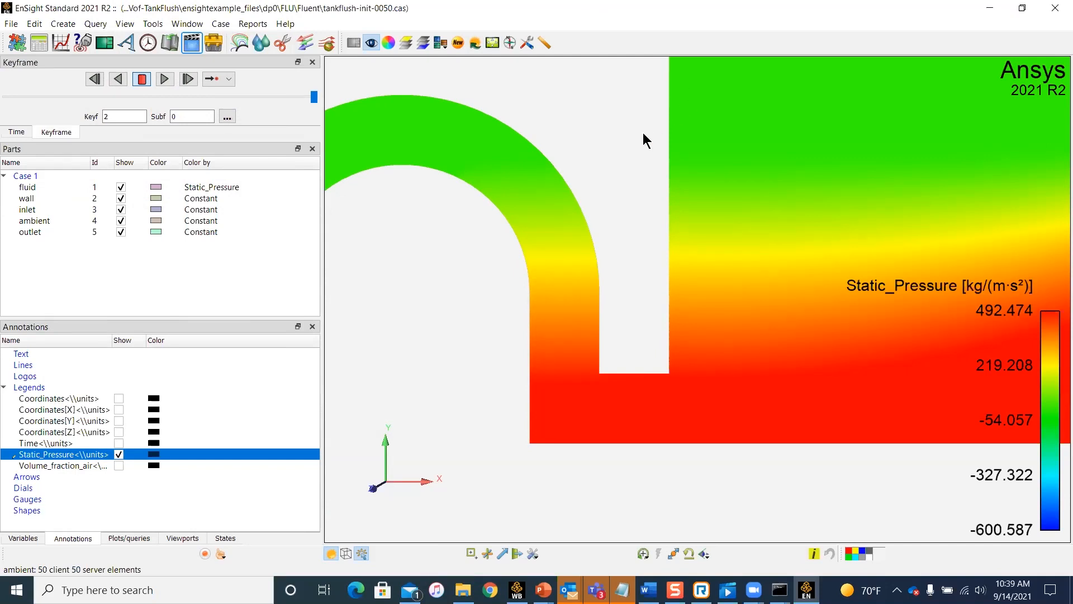
Close the TankFlush EnSight session and open the Results of the CHT system from the Workbench project schematic.
left_click(1055, 8)
scroll(641, 317, "down", 3)
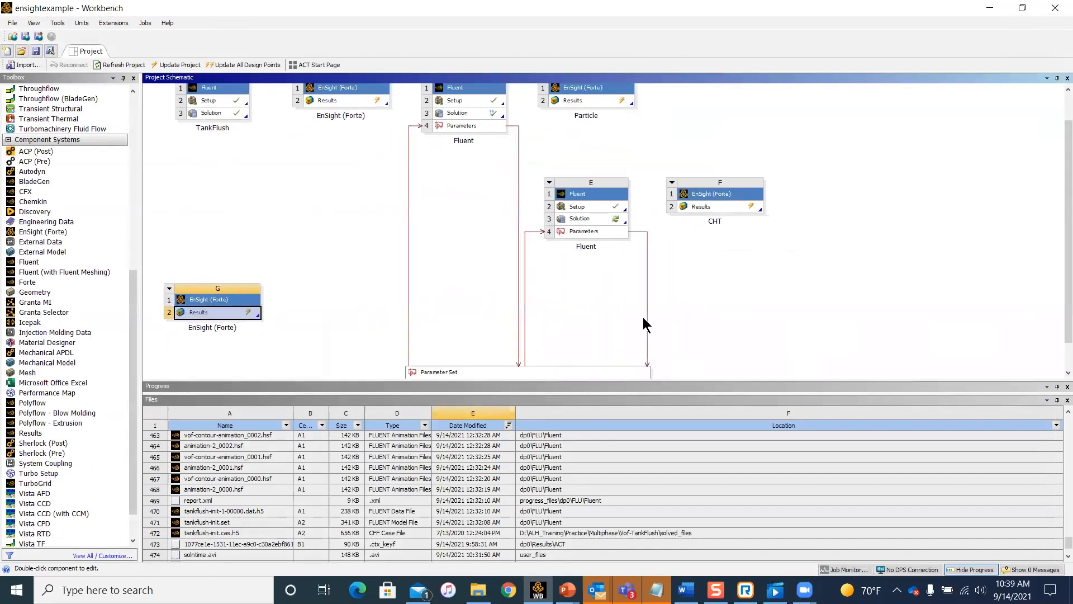
double_click(693, 206)
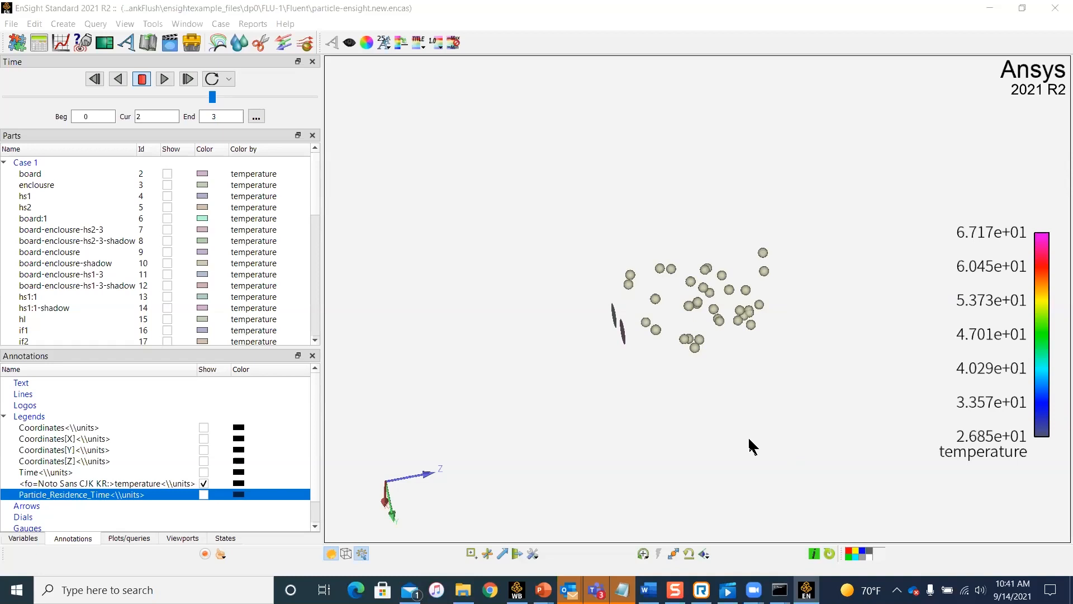
Hide the Measured/Particle part and all the other parts of Case 2.
left_click_drag(312, 200, 319, 262)
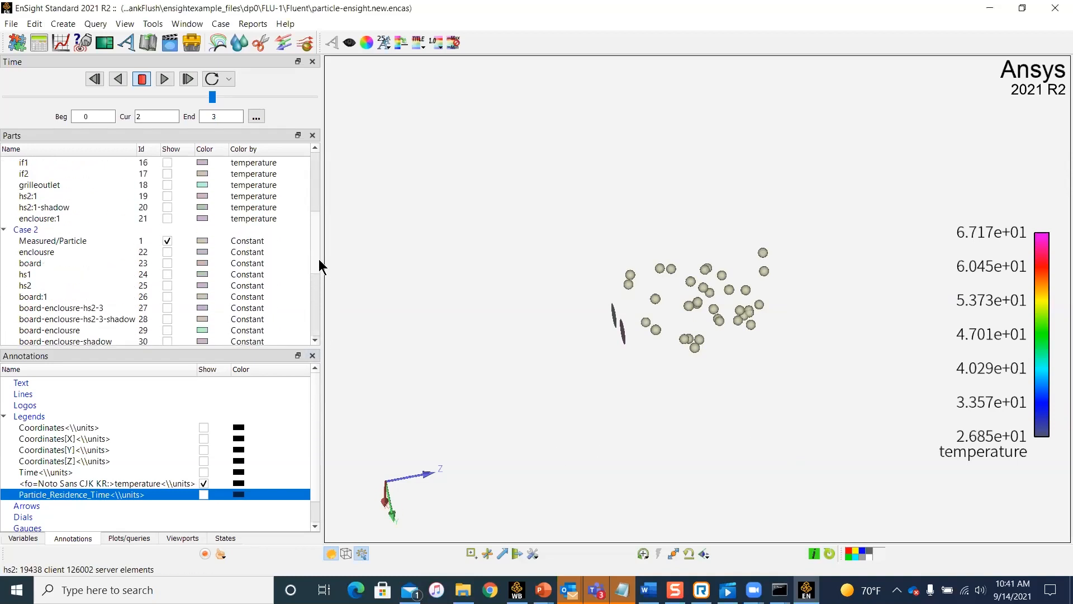
left_click(167, 241)
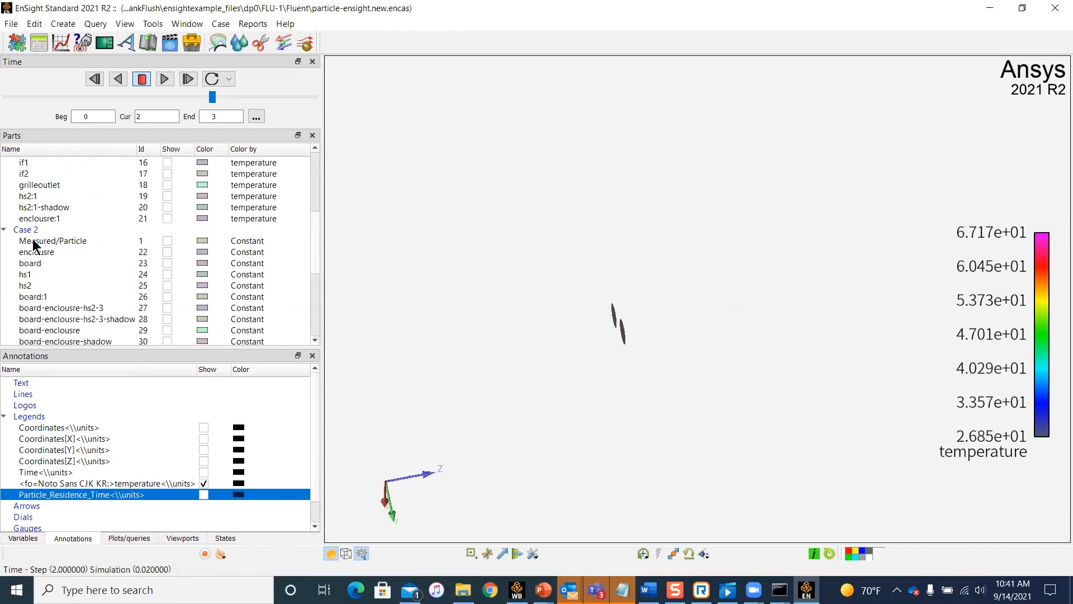
left_click(25, 230)
right_click(35, 231)
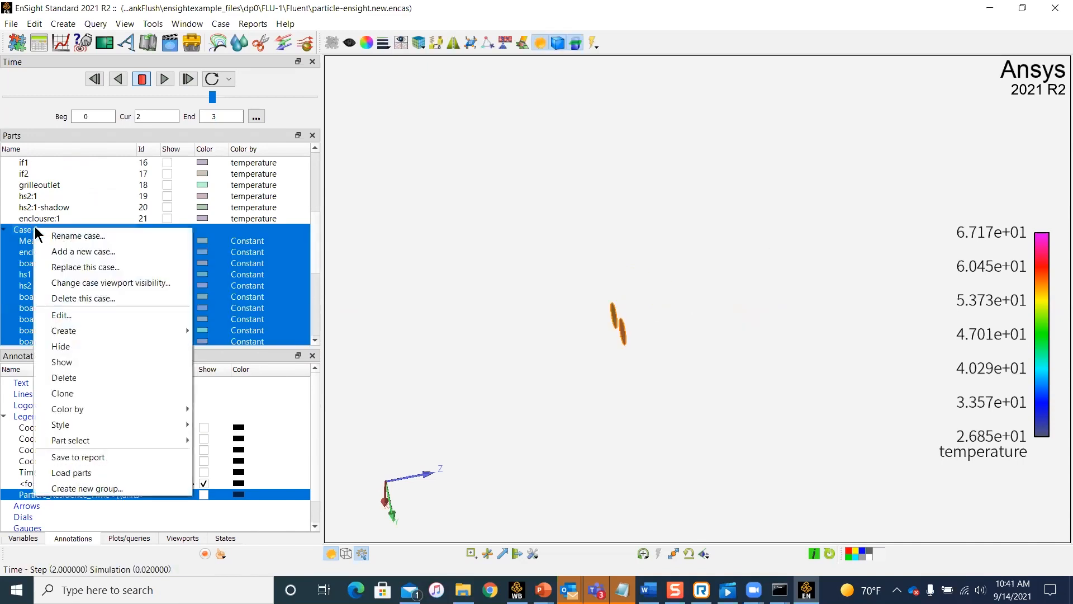
left_click(60, 347)
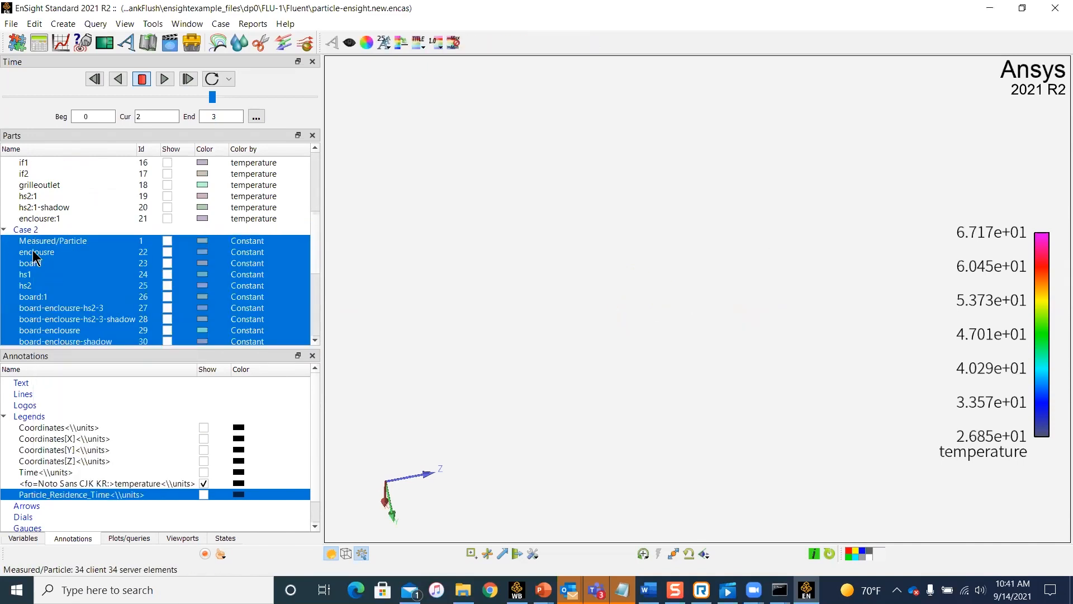
Show all the parts of Case 1.
scroll(34, 257, "up", 5)
left_click(45, 162)
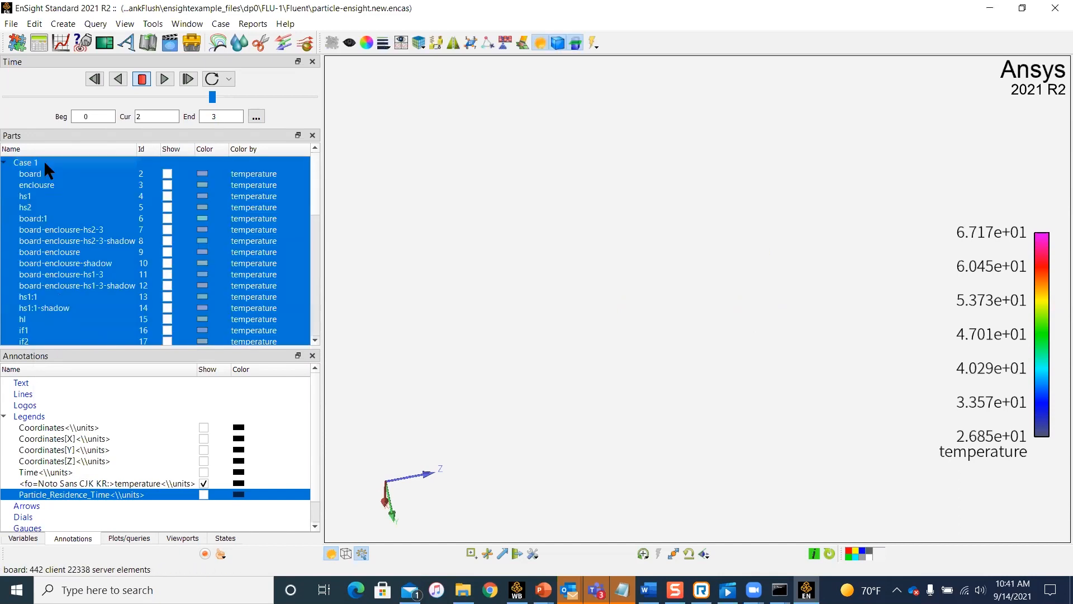
right_click(73, 162)
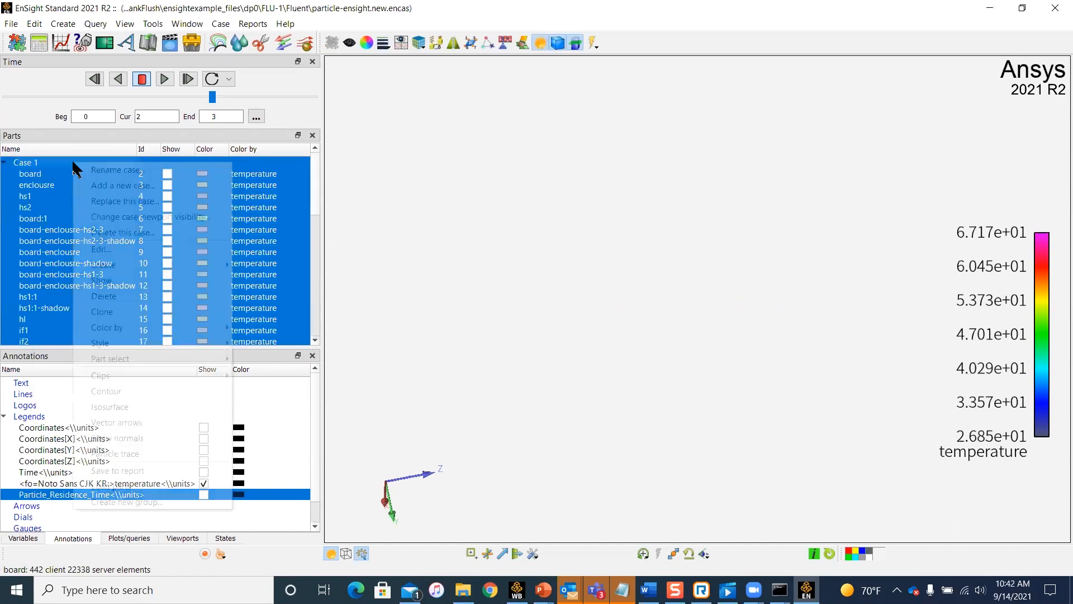
left_click(119, 280)
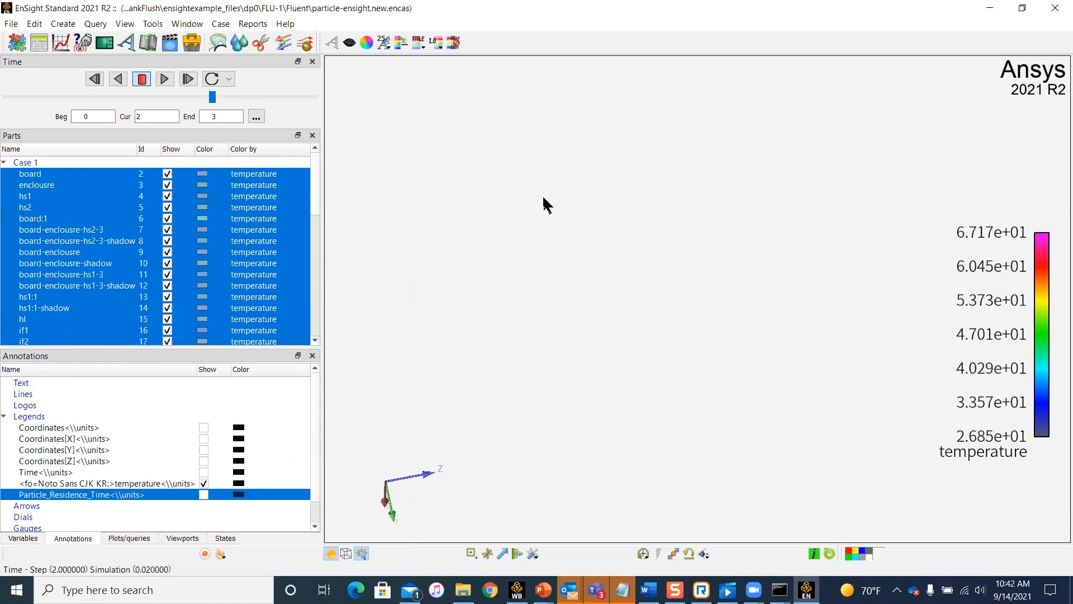
Examine the temperature-colored enclosure model from several sides, including its open underside.
left_click_drag(584, 367, 641, 377)
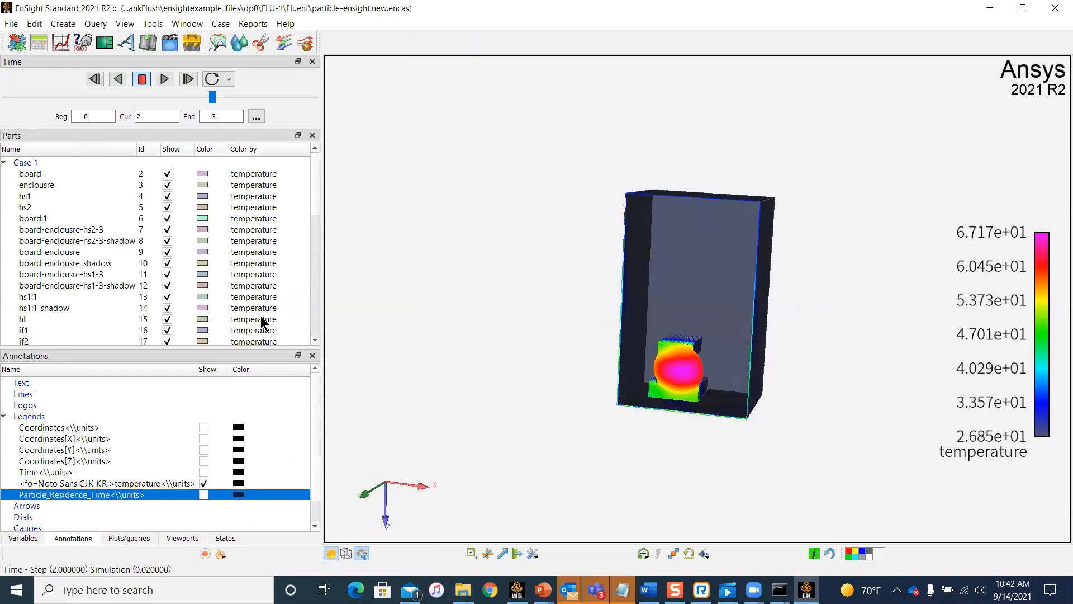
scroll(82, 257, "down", 4)
scroll(81, 257, "up", 4)
left_click_drag(505, 406, 336, 335)
scroll(226, 296, "down", 3)
scroll(226, 296, "up", 3)
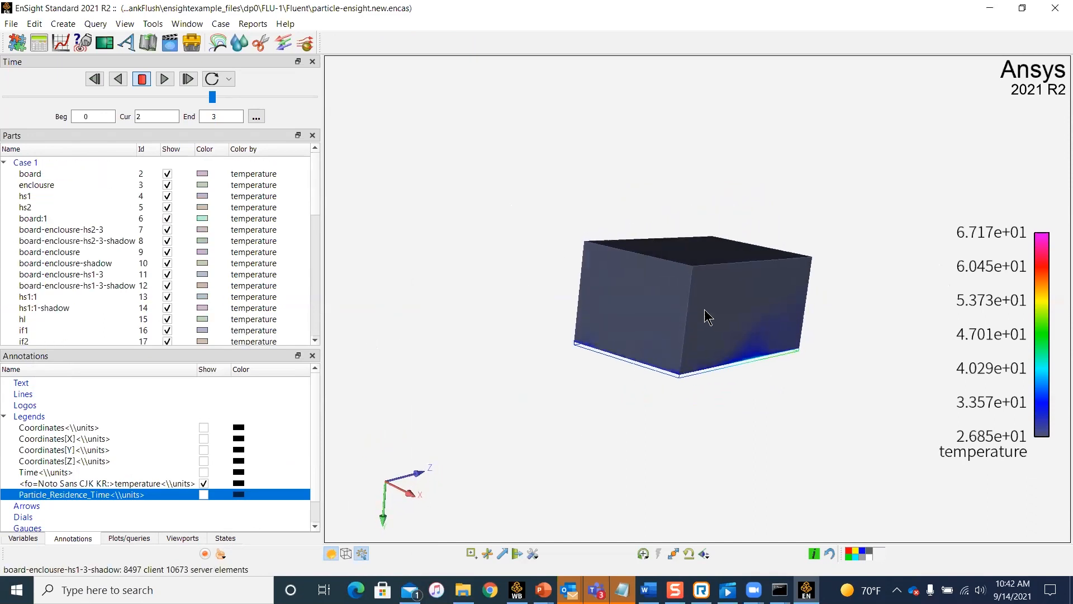
left_click_drag(745, 395, 625, 412)
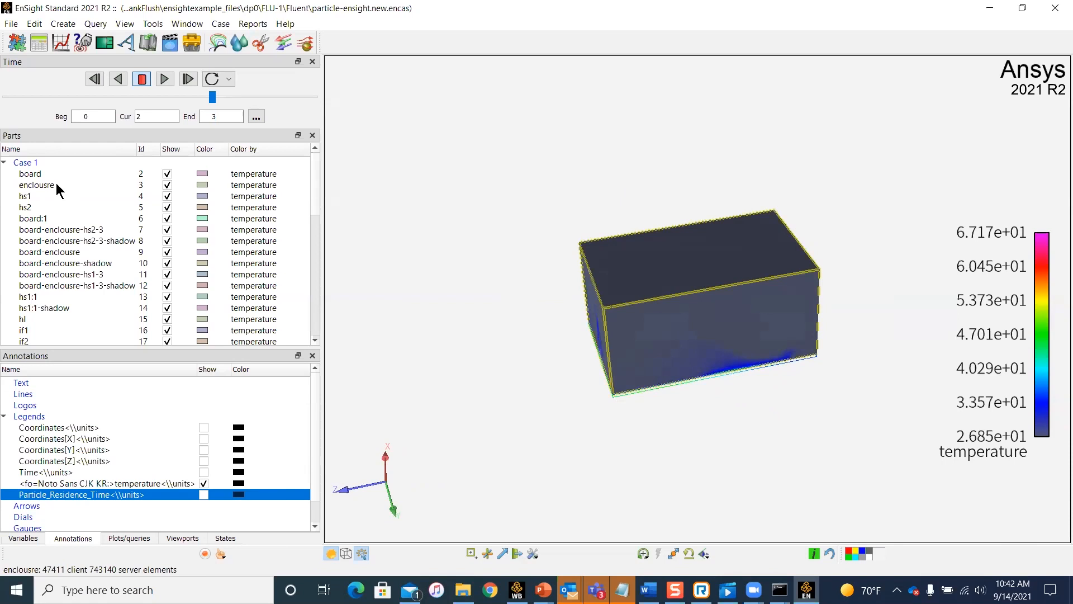
Highlight the Case 1 parts from board to enclousre:1, clear the selection, and review the parts list.
left_click(35, 175)
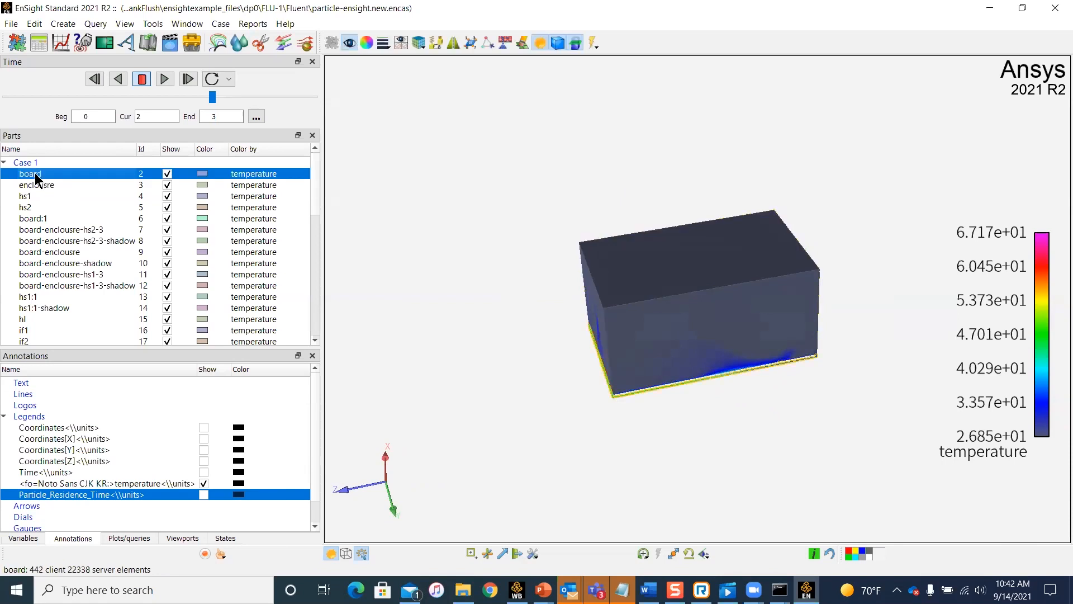
scroll(75, 263, "down", 3)
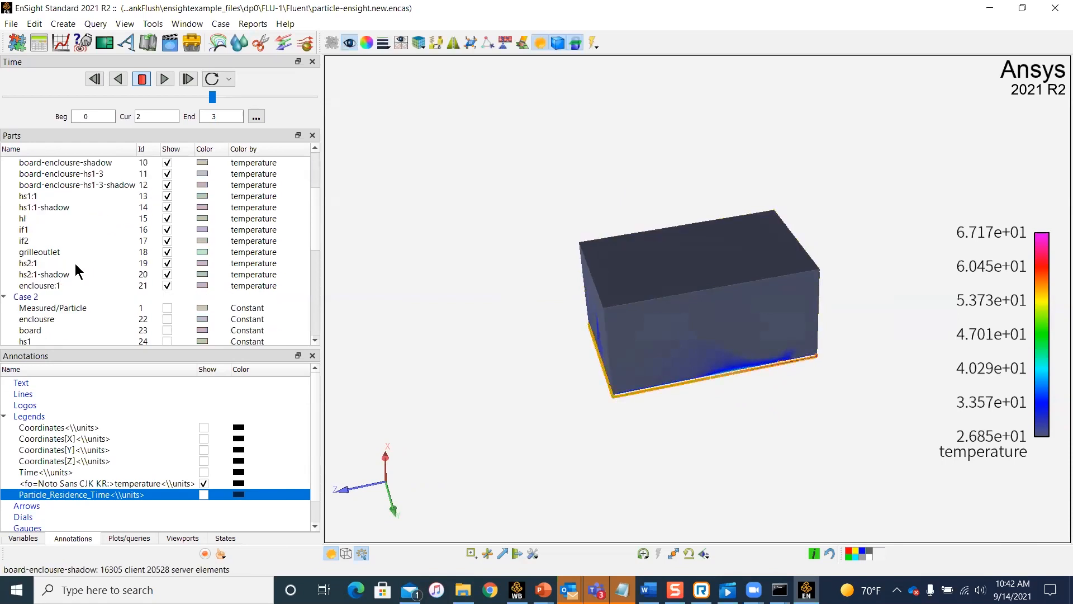
left_click(56, 286, "shift")
left_click_drag(443, 282, 311, 257)
scroll(208, 254, "up", 3)
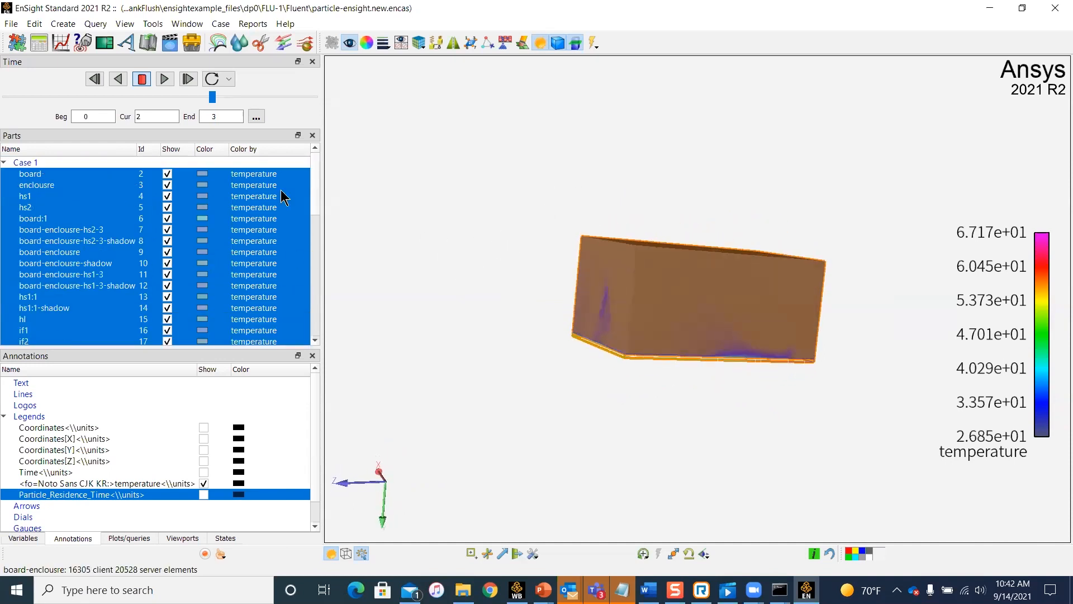
left_click(369, 191)
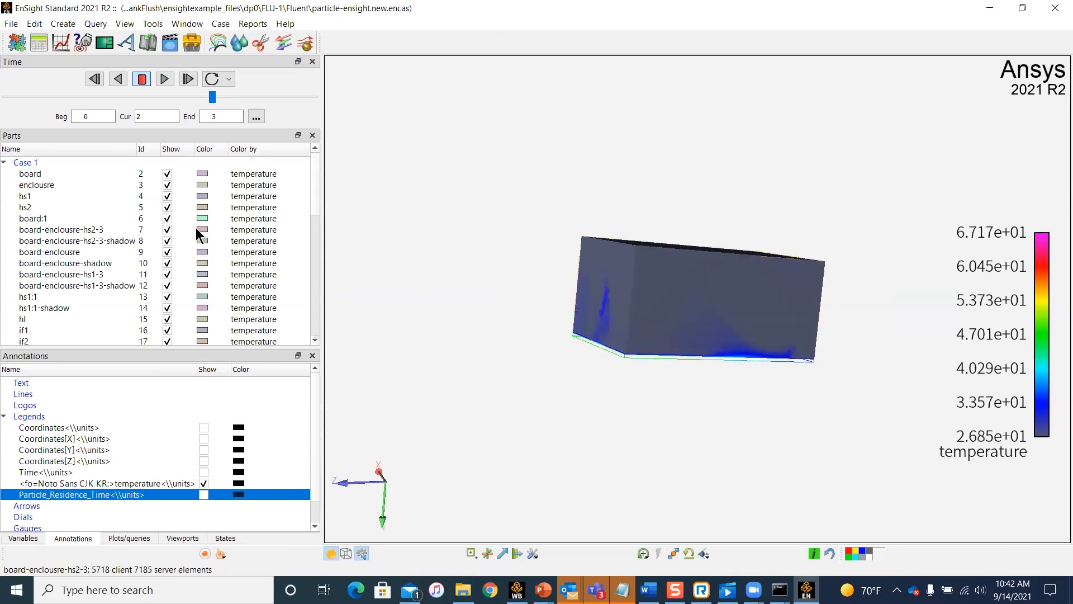
scroll(110, 273, "down", 2)
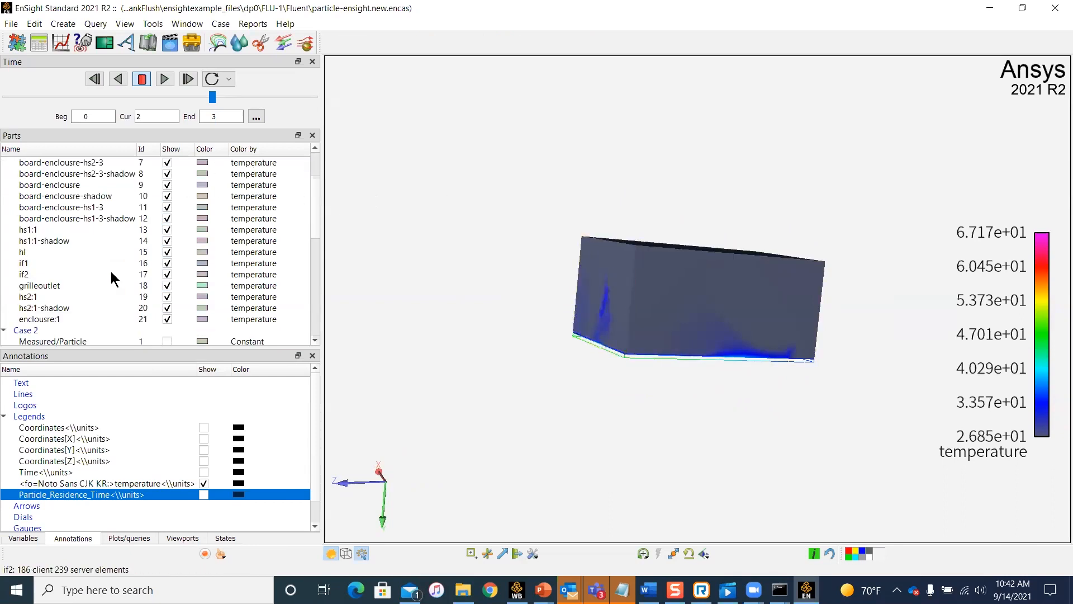
scroll(111, 277, "up", 2)
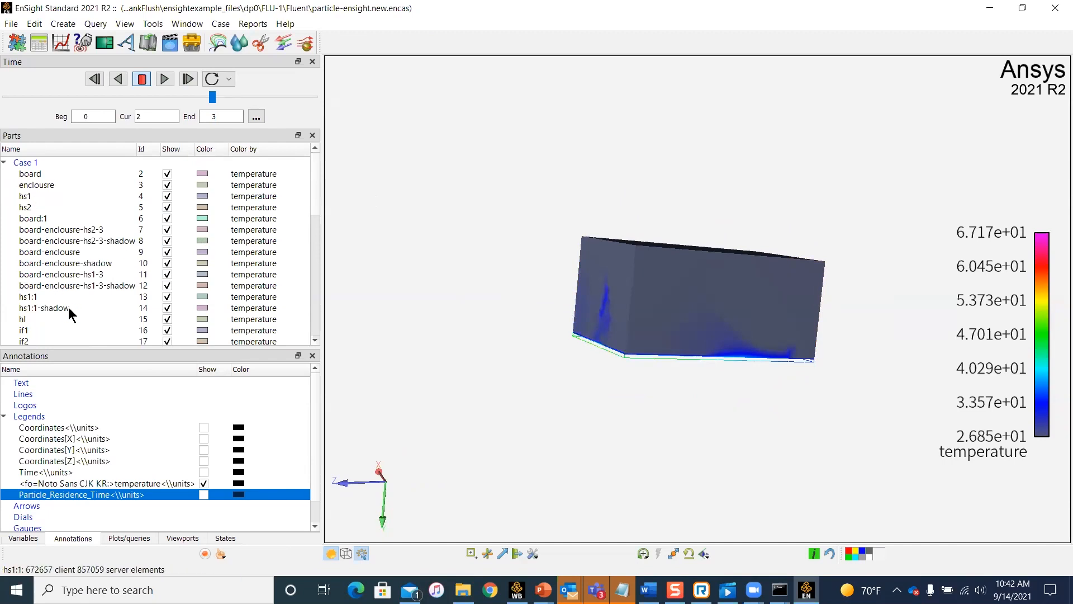
Highlight the if1 and if2 openings on one end of the enclosure, followed by the grilleoutlet part on the opposite end.
left_click_drag(481, 283, 699, 310)
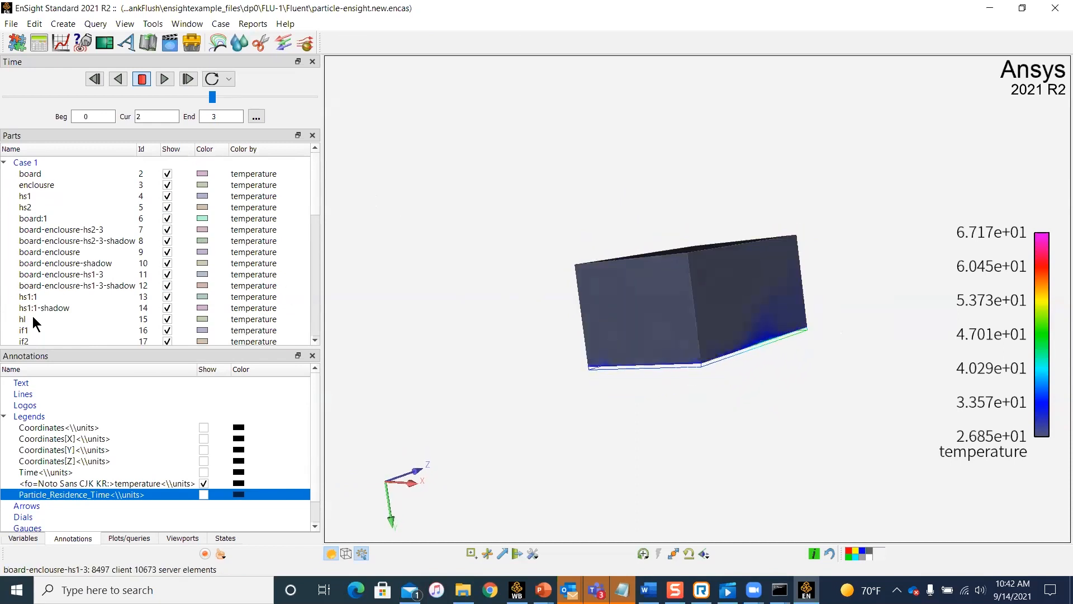
left_click(29, 330)
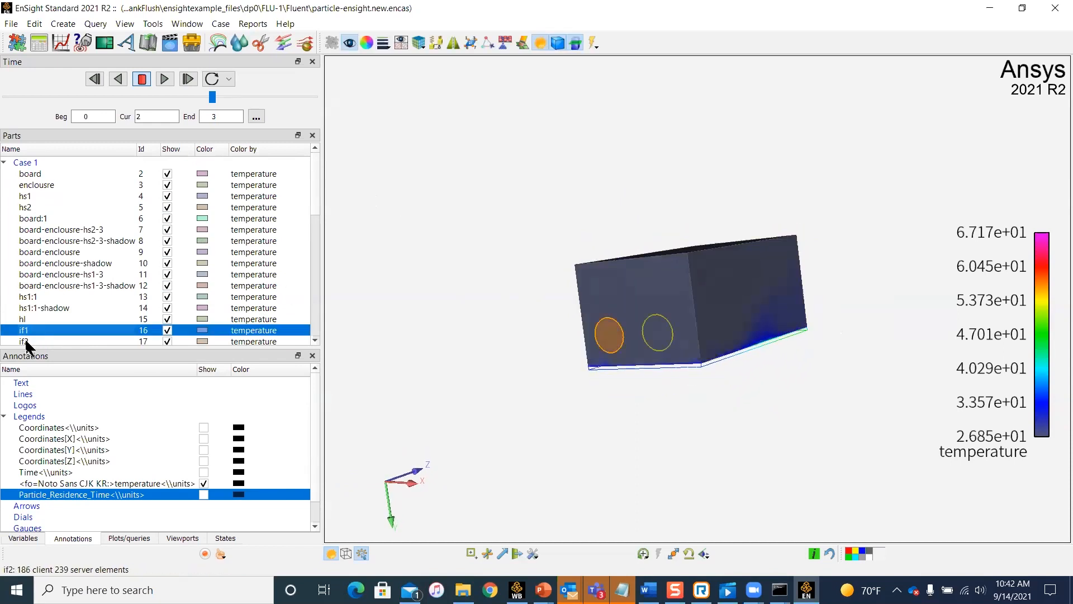
left_click(25, 341, "ctrl")
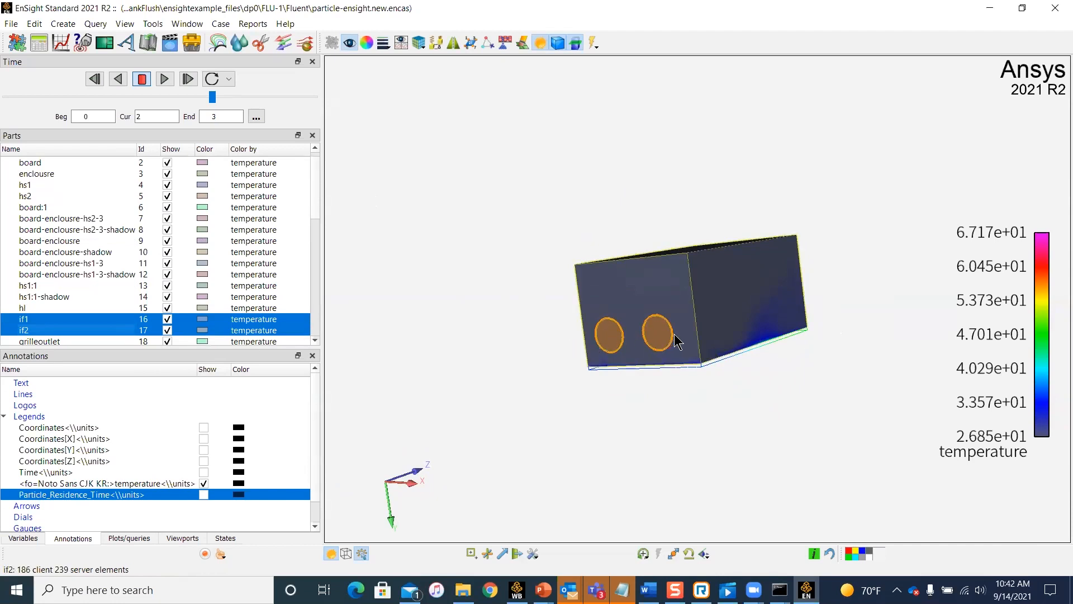
left_click_drag(719, 338, 338, 398)
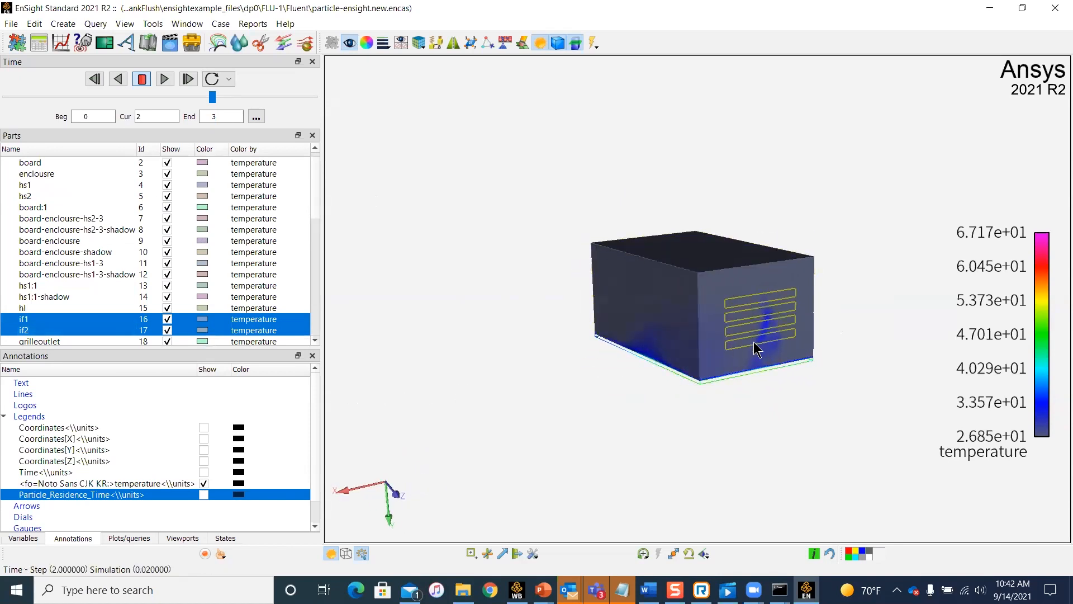
scroll(32, 242, "down", 2)
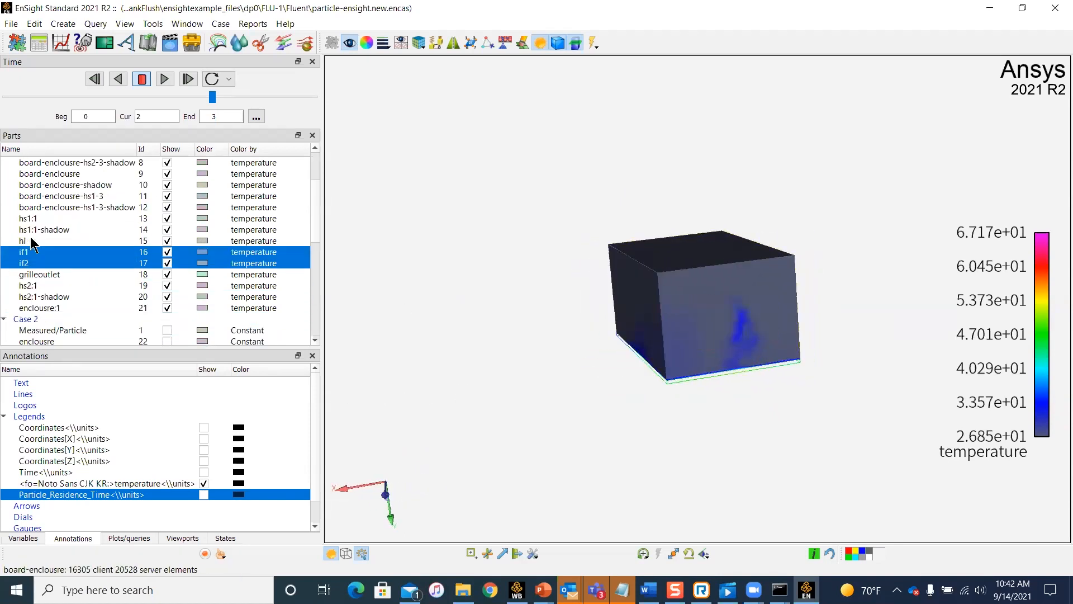
left_click(46, 274)
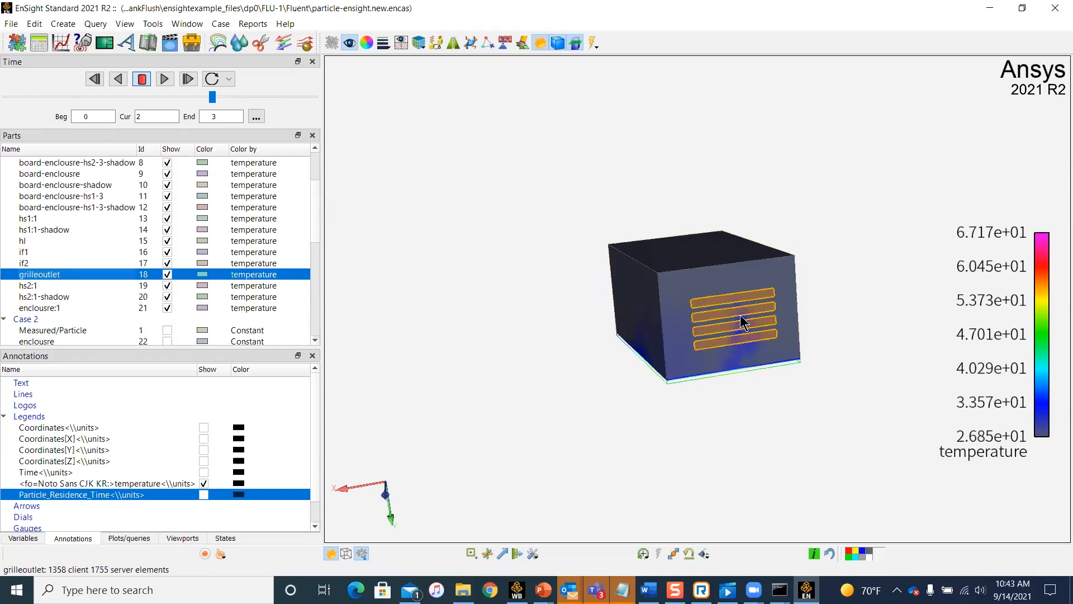
Hide the outer enclosure part enclousre:1 to expose the components inside.
left_click_drag(624, 351, 312, 345)
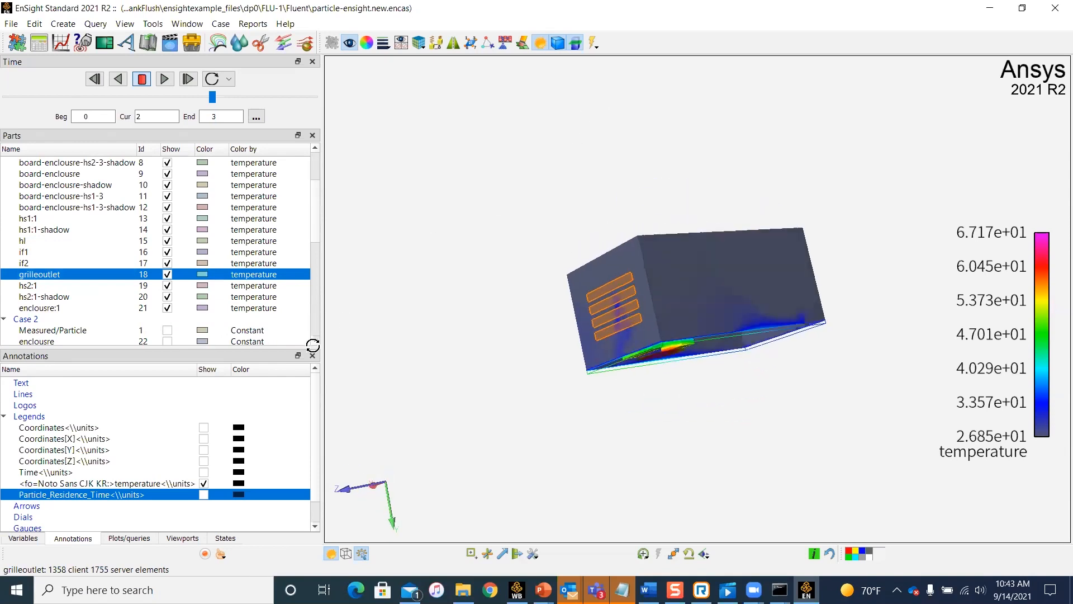
left_click(692, 284)
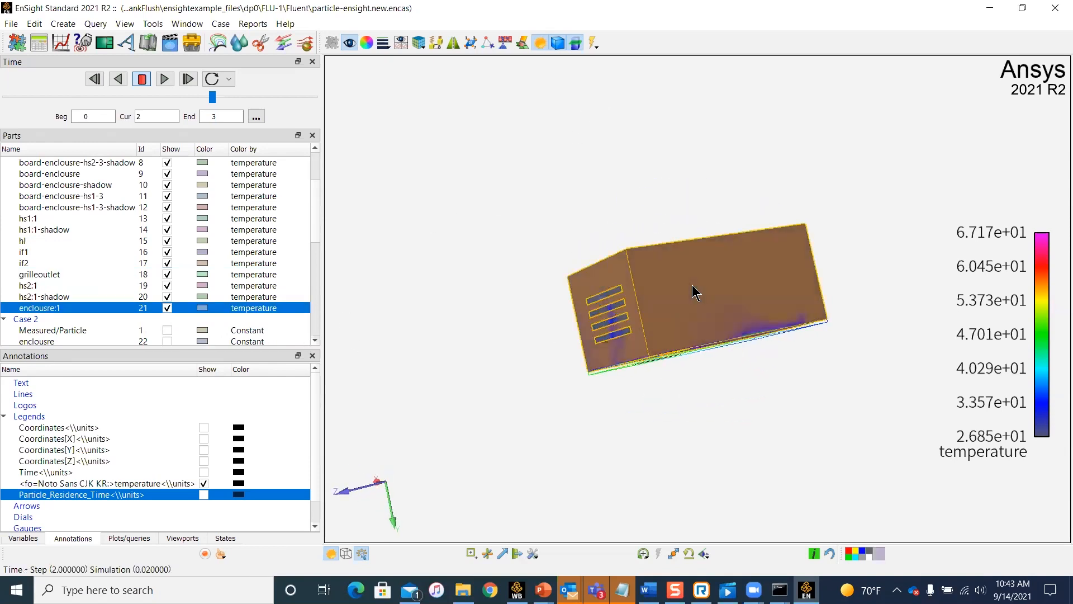
left_click(167, 308)
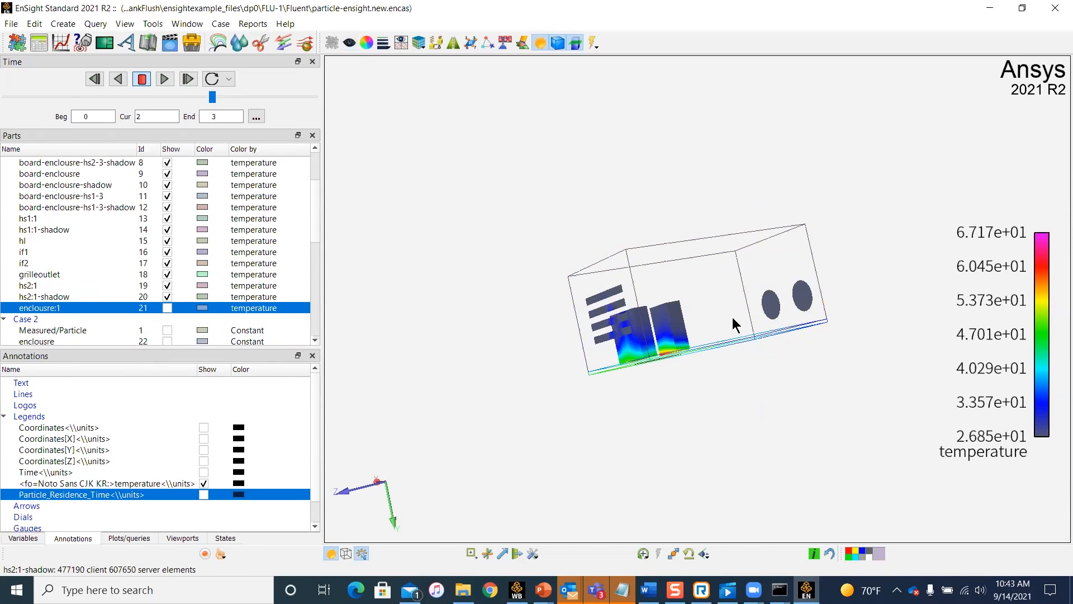
Examine the temperature distribution on the two finned heat sinks and the circular heated area between them.
left_click_drag(732, 317, 443, 414)
scroll(624, 322, "up", 6)
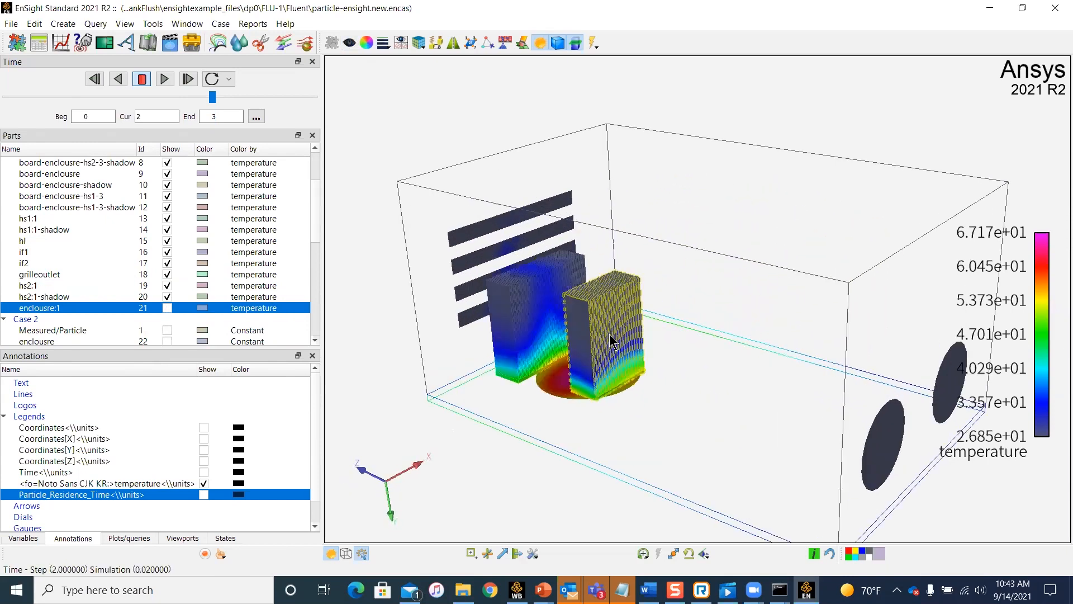
scroll(609, 334, "up", 6)
left_click_drag(556, 354, 530, 417)
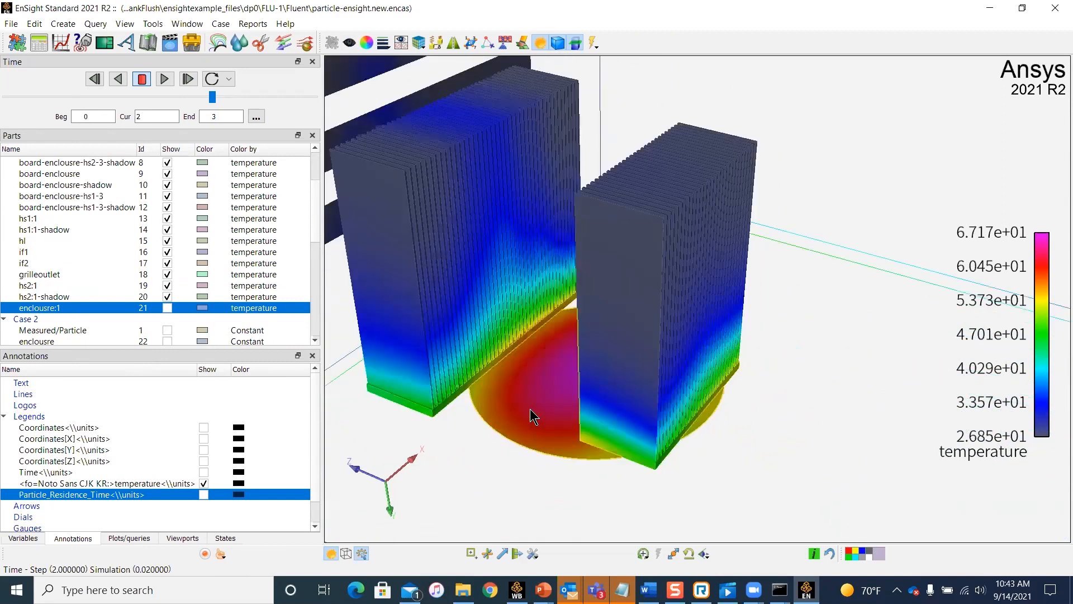
scroll(530, 408, "down", 5)
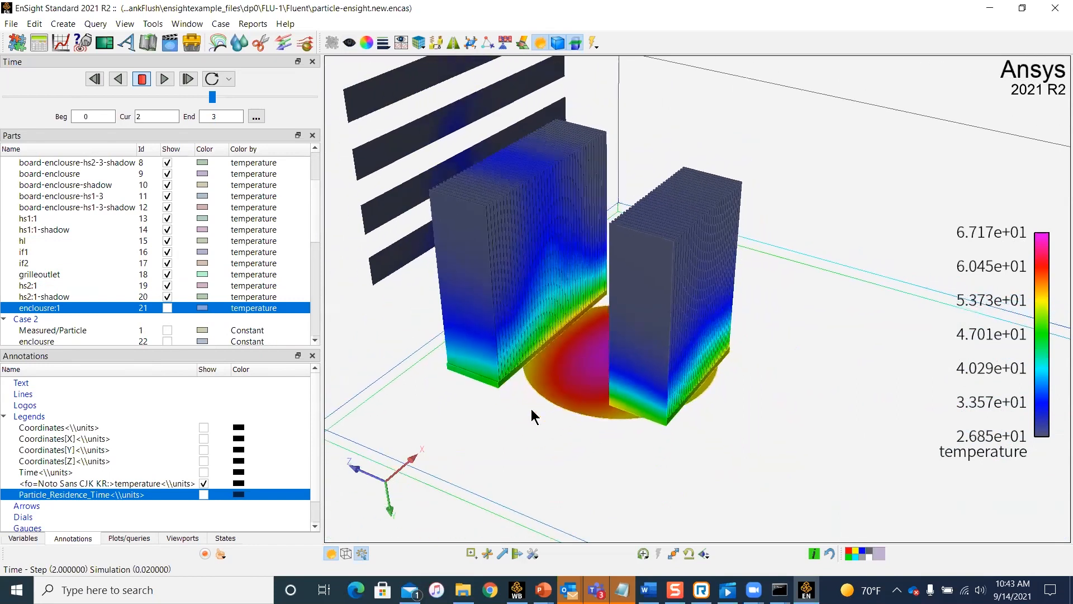
left_click_drag(531, 414, 651, 285)
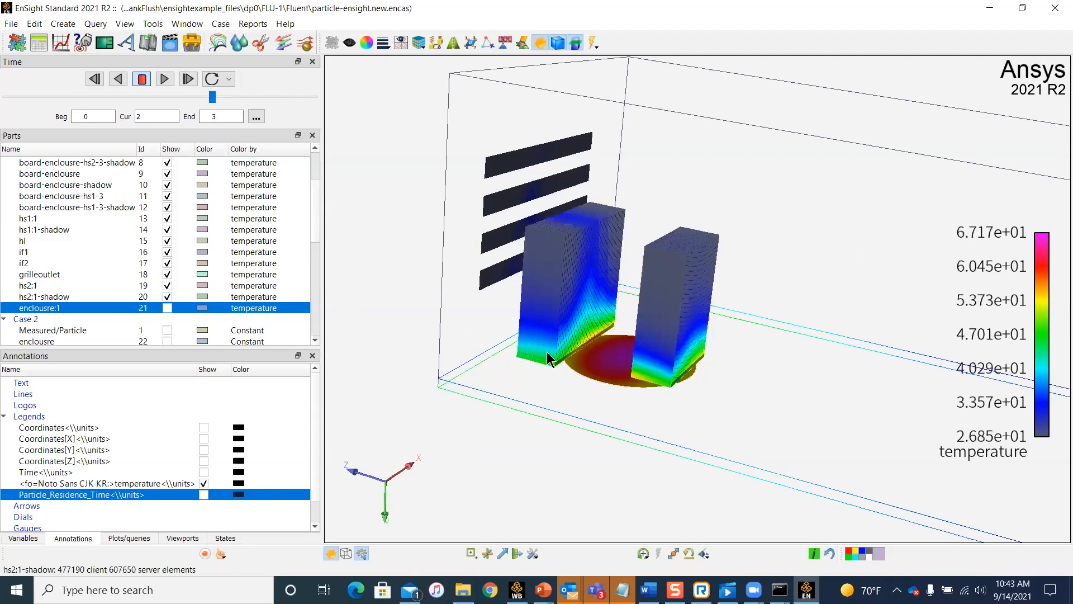
Activate the pressure variable and colour the Case 1 parts by pressure, checking the colouring of each part.
left_click_drag(617, 342, 627, 447)
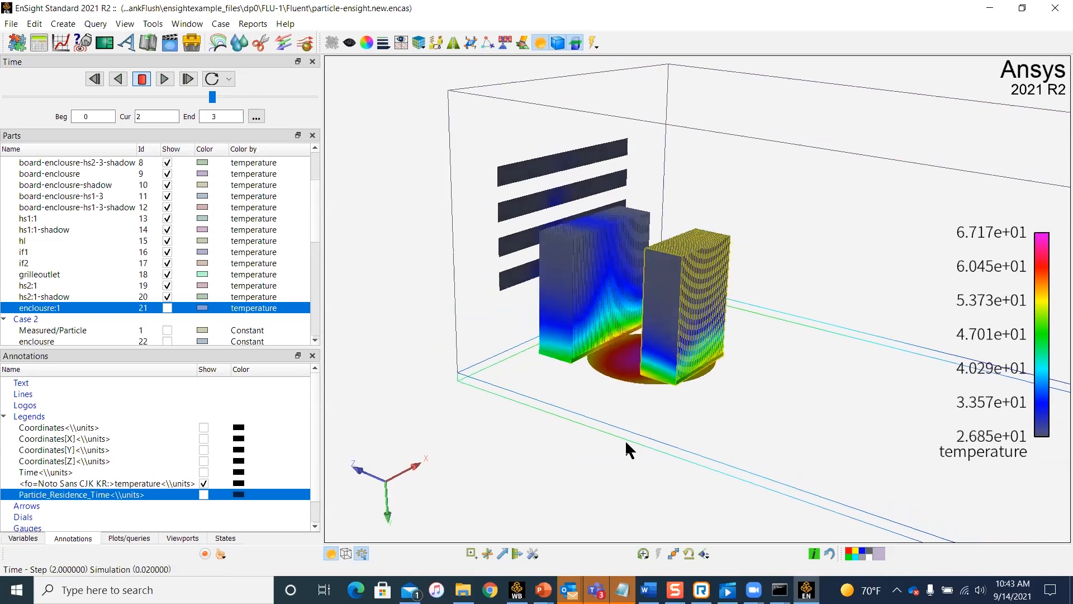
left_click(23, 539)
scroll(69, 470, "down", 1)
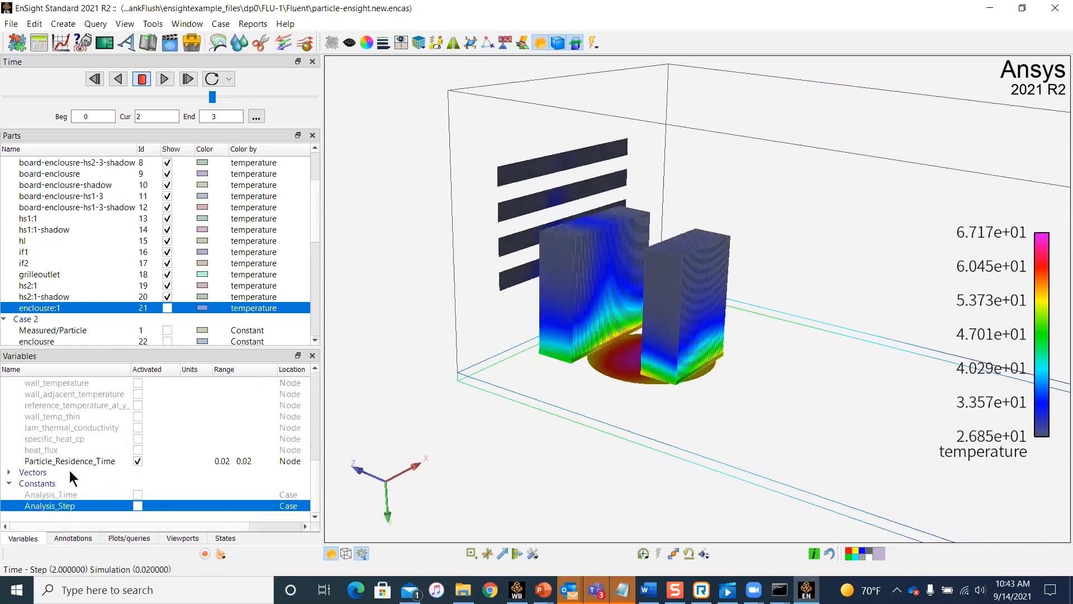
scroll(69, 470, "up", 3)
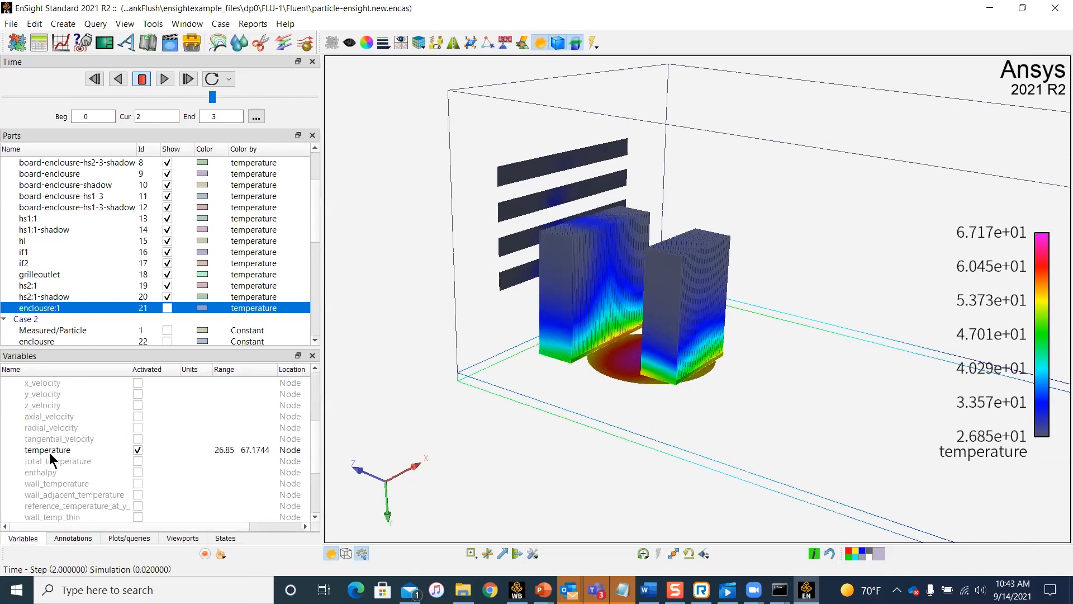
scroll(49, 451, "up", 4)
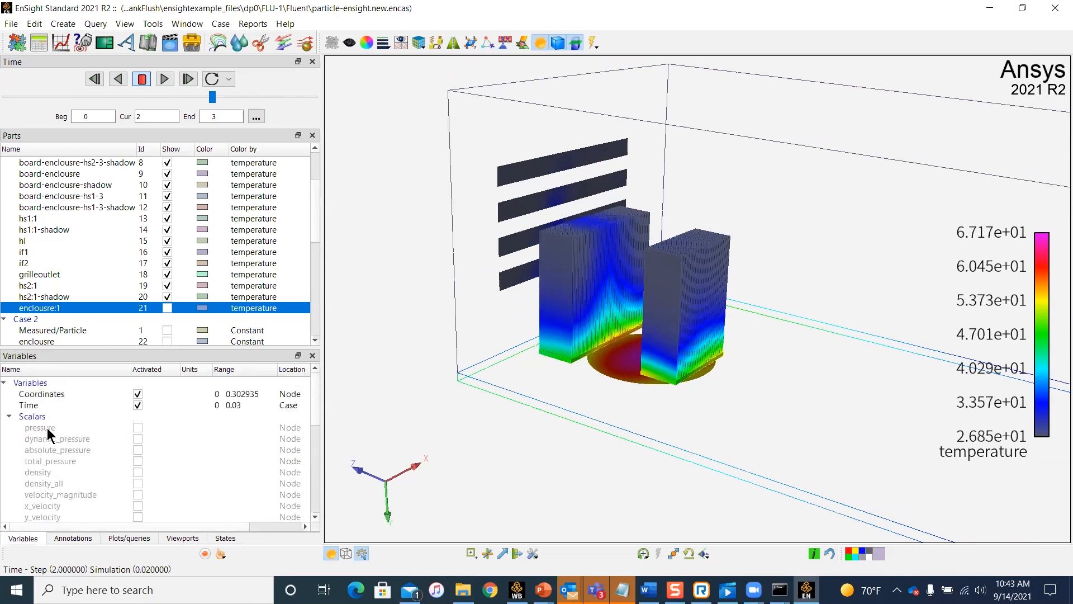
left_click(49, 428)
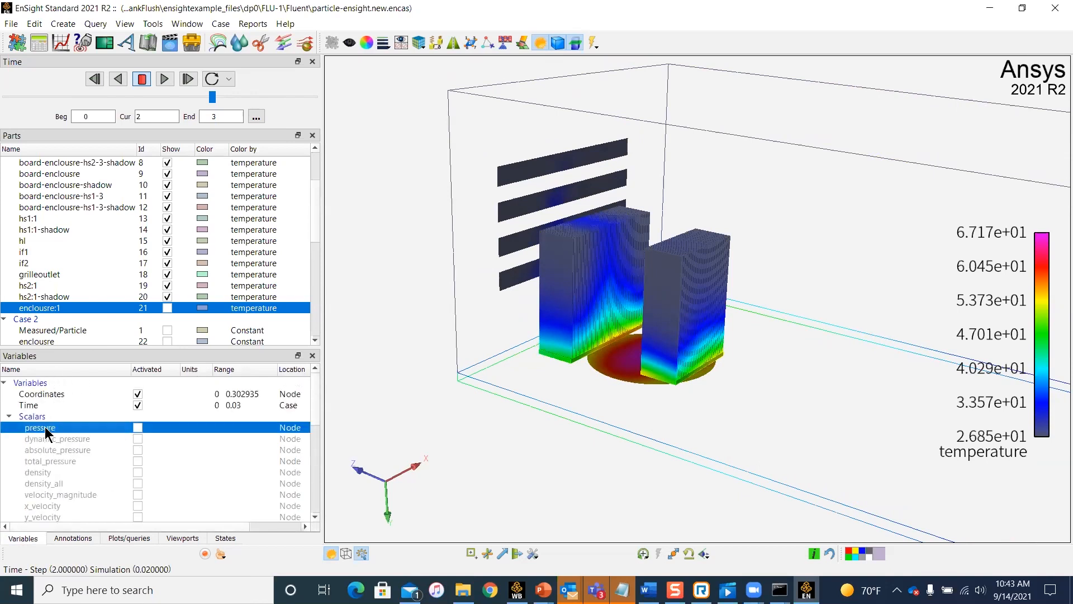
left_click_drag(45, 427, 186, 382)
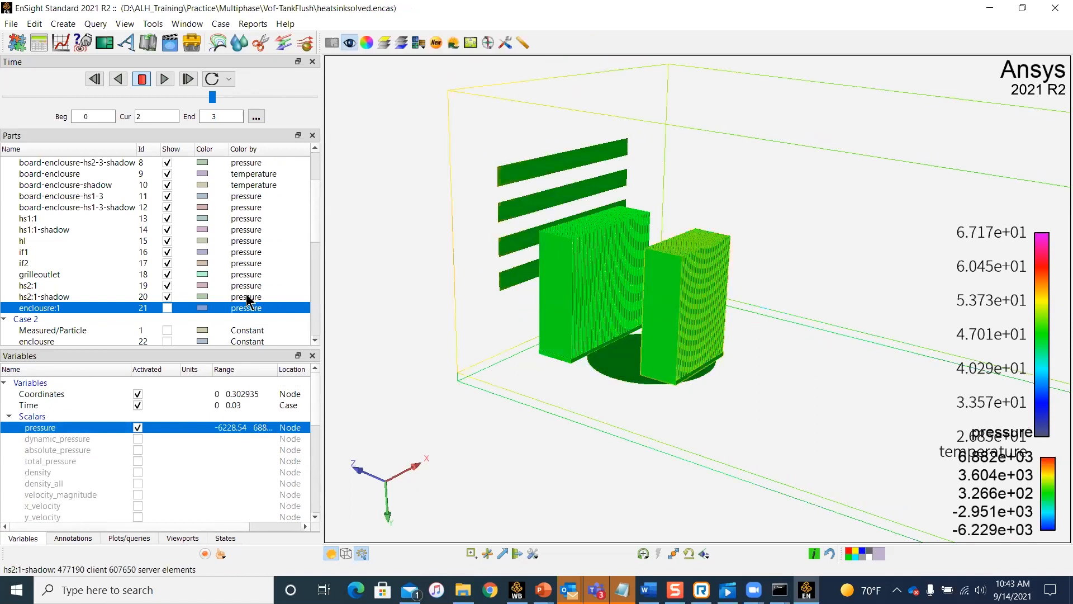
scroll(246, 297, "up", 3)
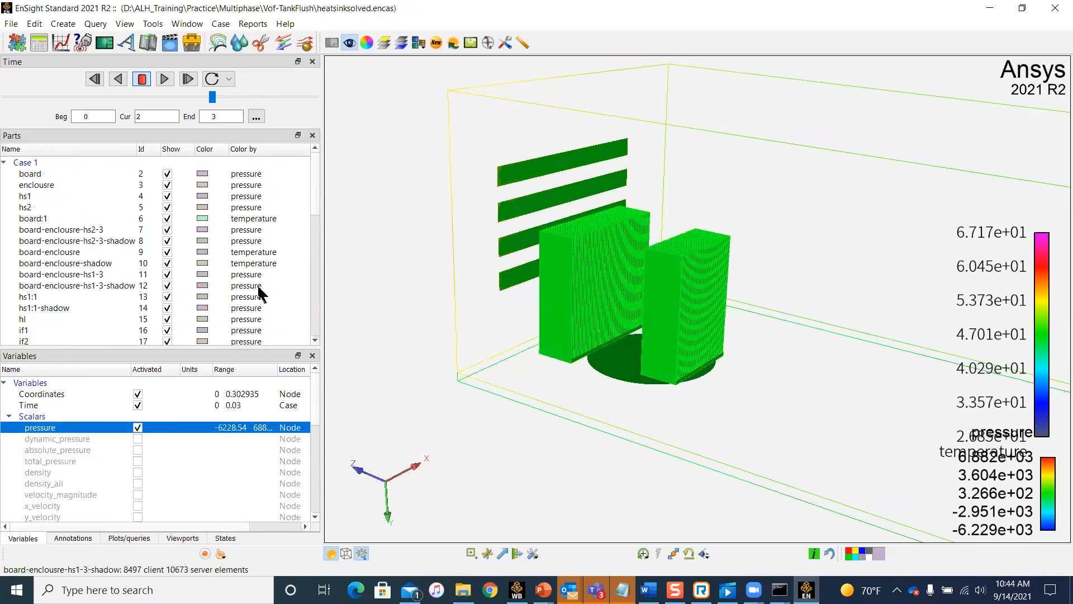
scroll(260, 291, "down", 3)
left_click(259, 286)
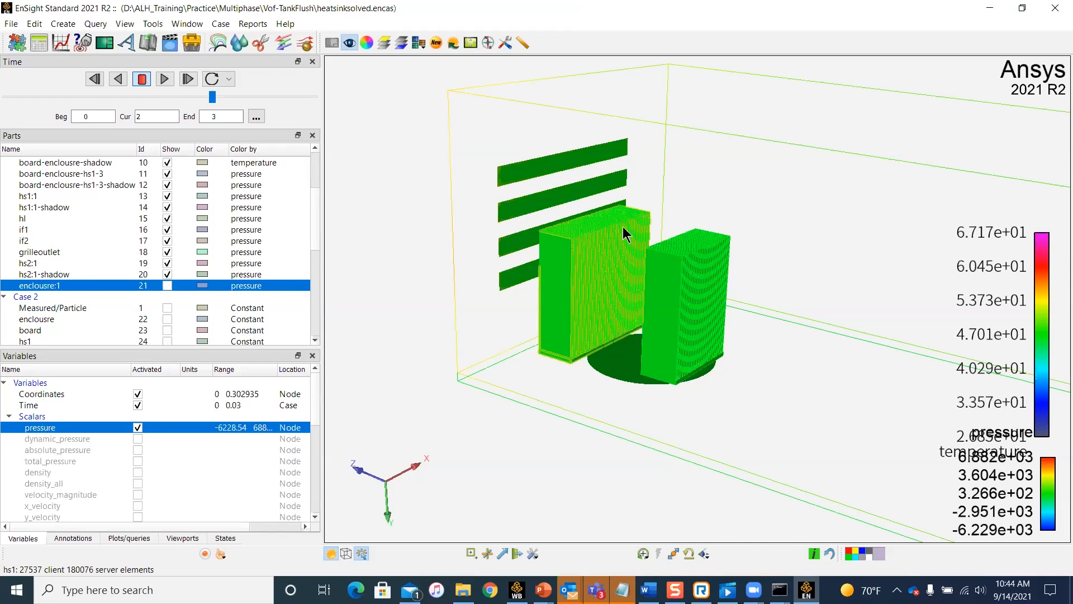
Colour the Case 1 parts by temperature again.
scroll(57, 492, "down", 4)
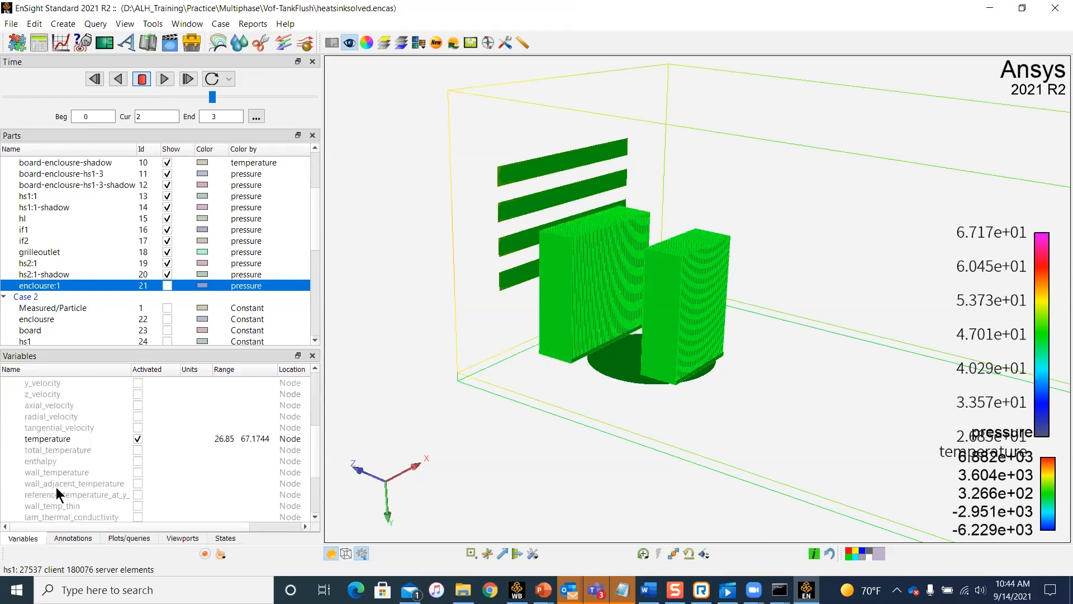
left_click(57, 438)
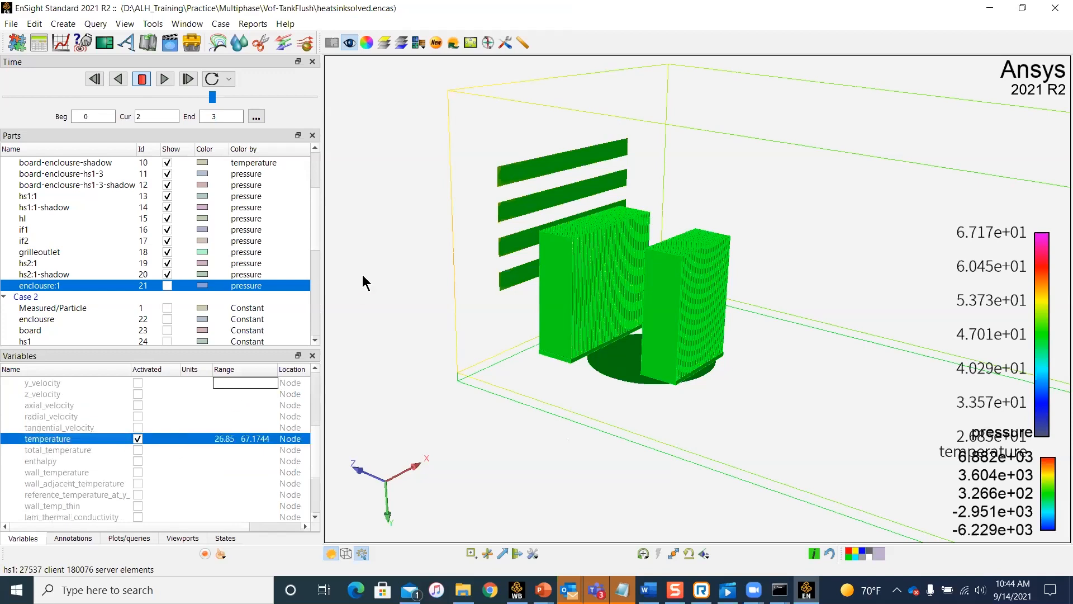
scroll(375, 218, "up", 1)
scroll(375, 218, "down", 7)
scroll(661, 408, "up", 8)
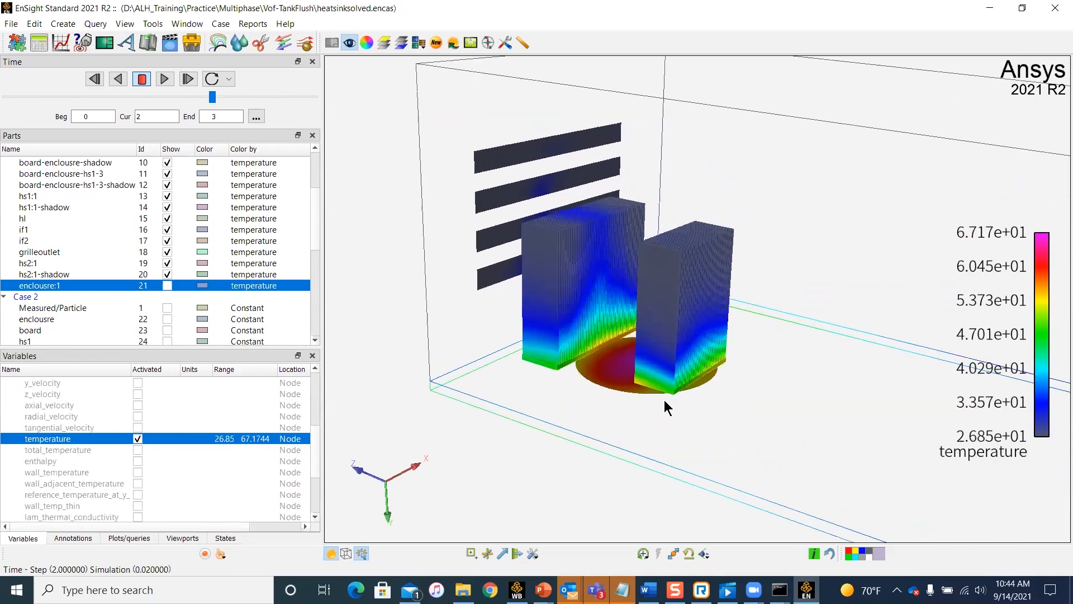
Inspect the temperature contours on the heat sinks up close, and view the whole enclosure from its inlet side.
left_click_drag(648, 383, 506, 311)
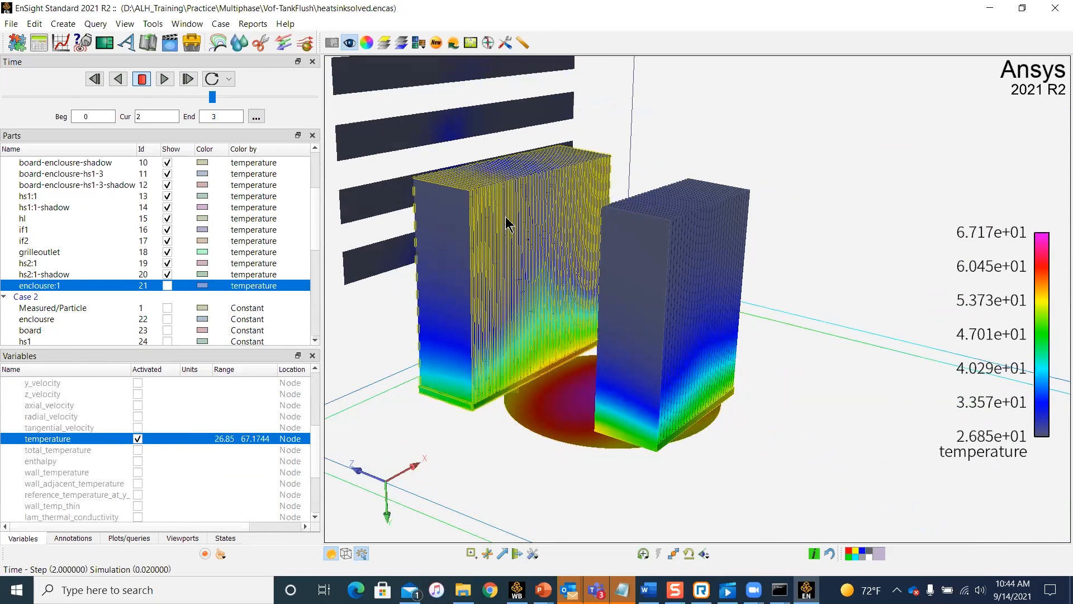
scroll(506, 217, "down", 8)
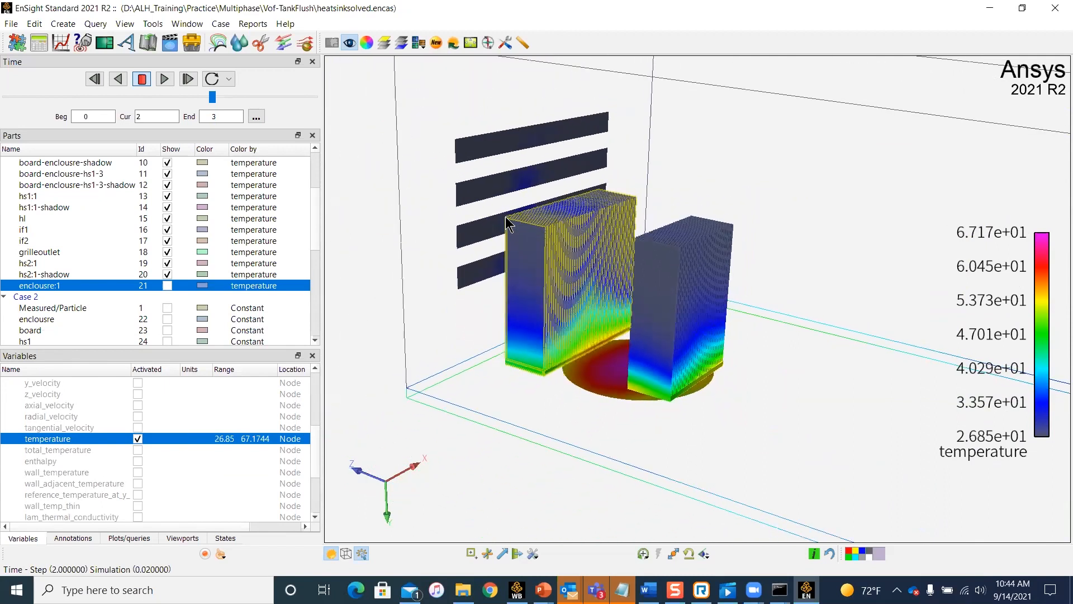
scroll(505, 219, "down", 3)
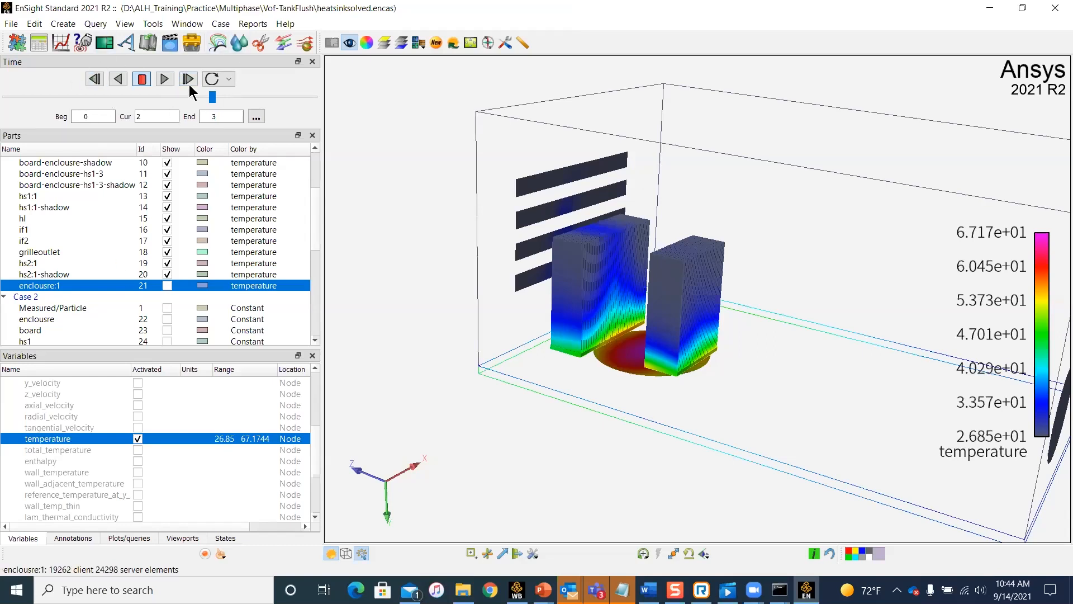
left_click_drag(515, 373, 540, 223)
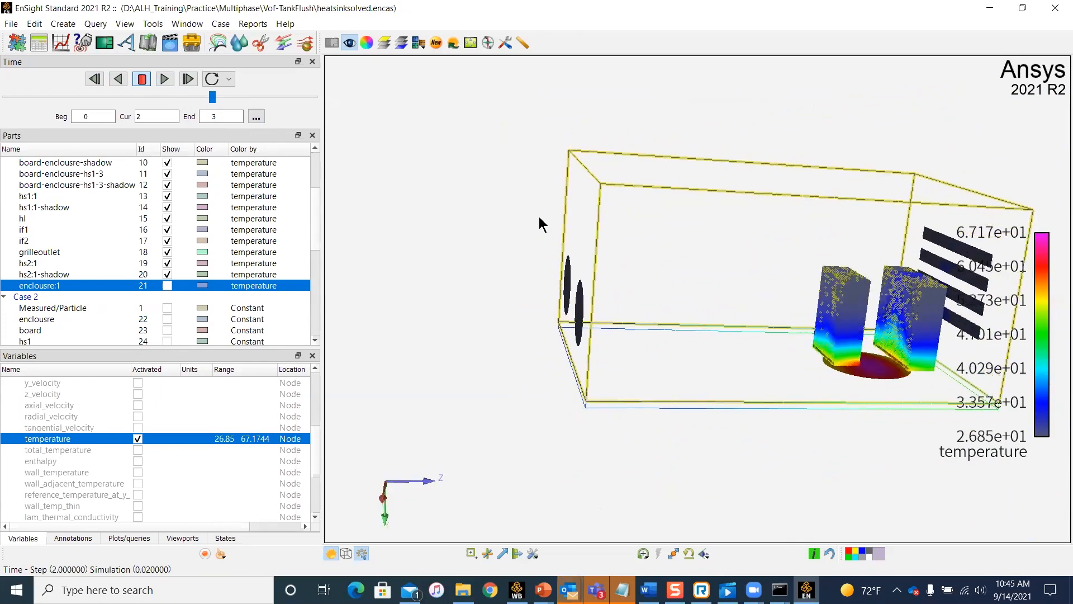
scroll(530, 219, "down", 5)
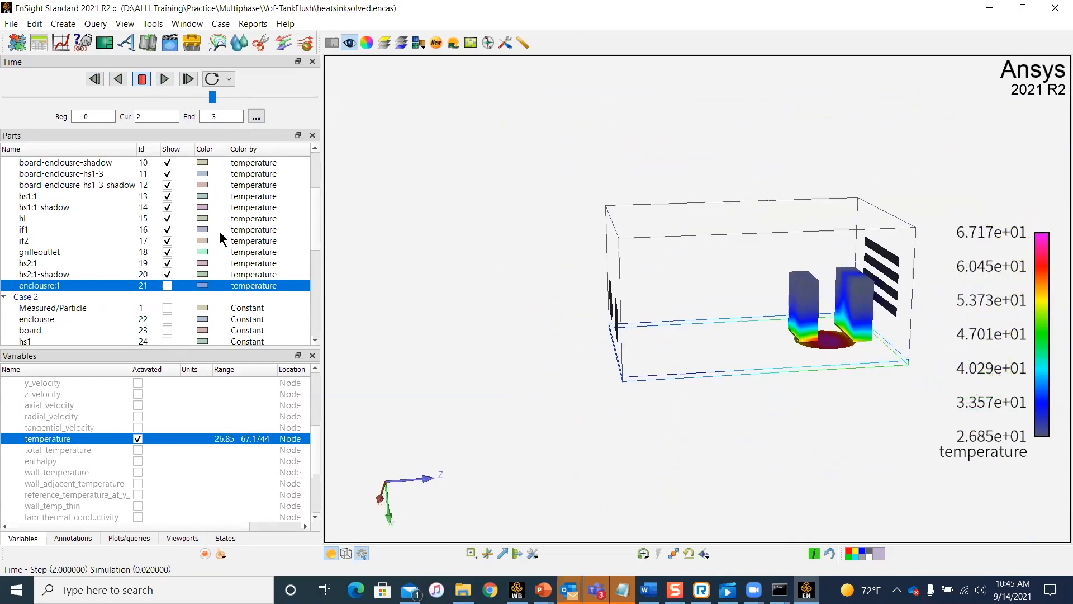
Create a Y clip through the Case 1 part enclousre and view it from above.
scroll(219, 230, "up", 3)
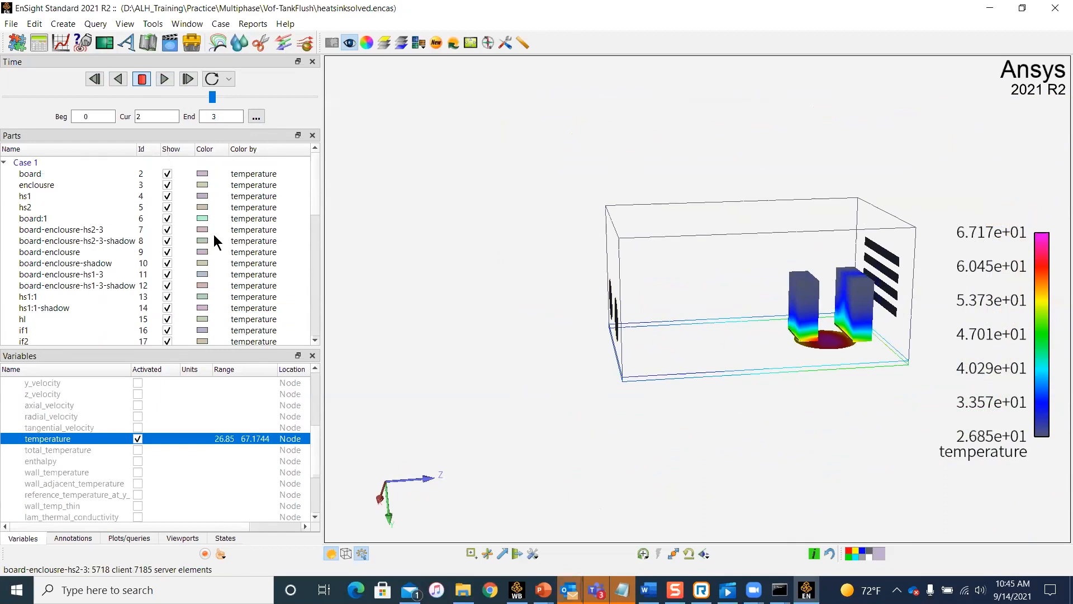
scroll(213, 233, "down", 2)
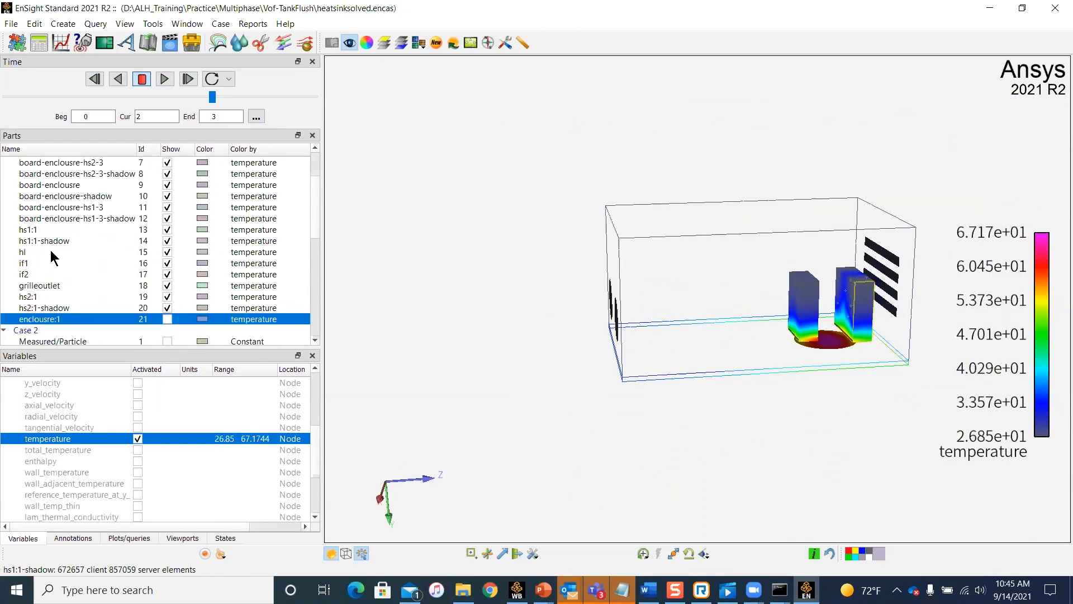
scroll(44, 291, "up", 2)
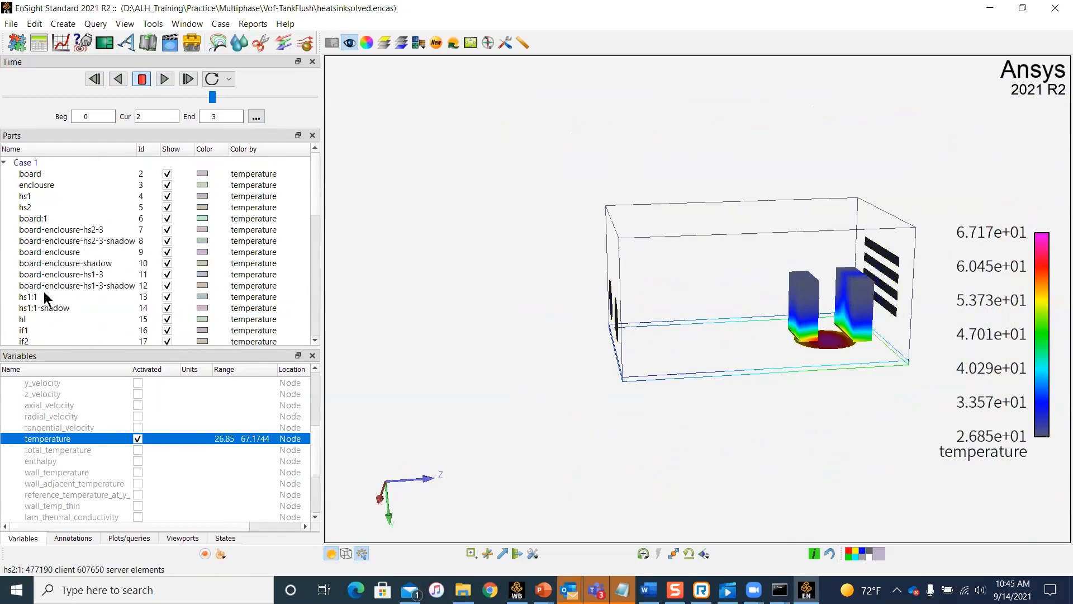
left_click(37, 185)
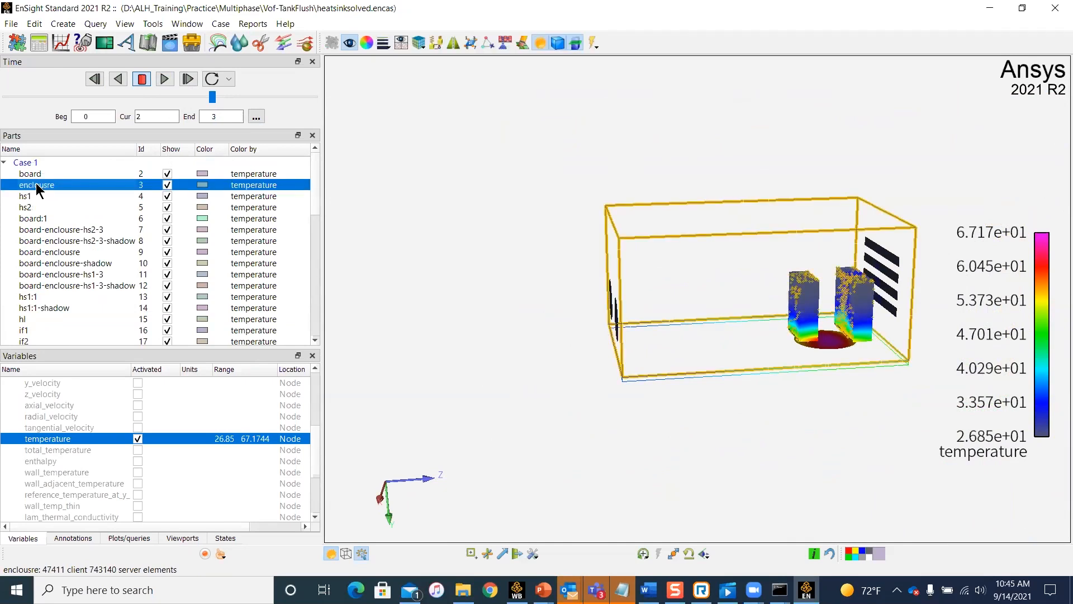
right_click(36, 188)
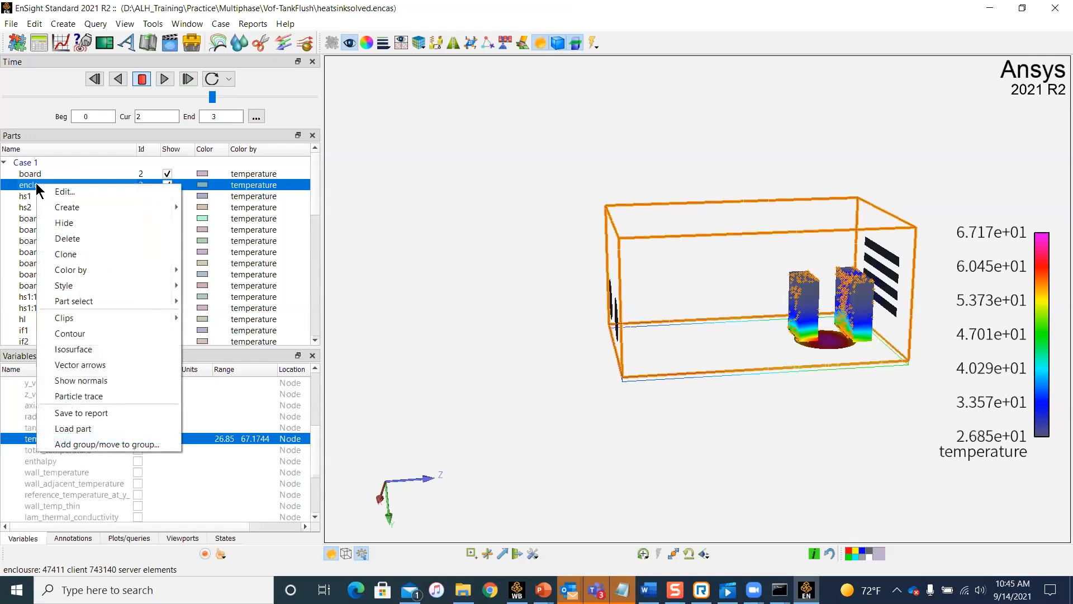
mouse_move(101, 317)
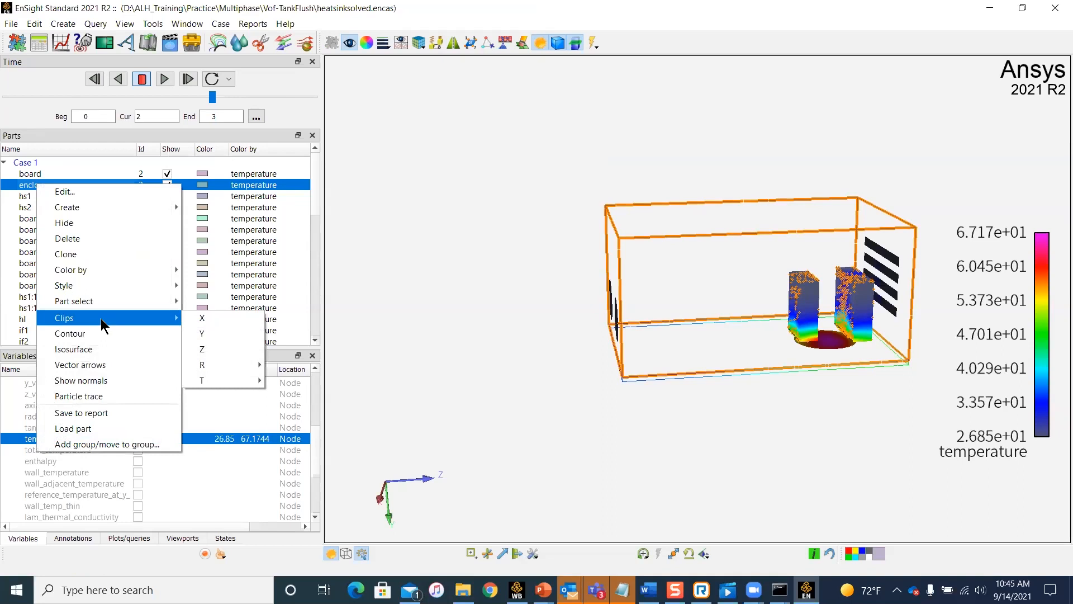
left_click(226, 334)
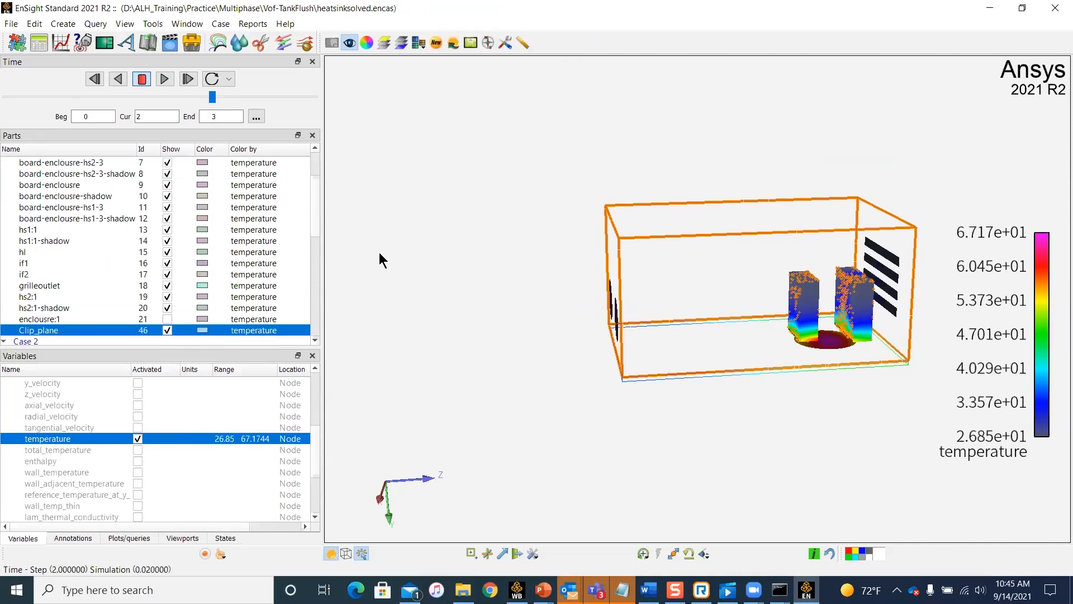
mouse_move(520, 295)
left_mouse_down()
mouse_move(539, 299)
mouse_move(604, 376)
mouse_move(597, 277)
mouse_move(531, 292)
left_mouse_up()
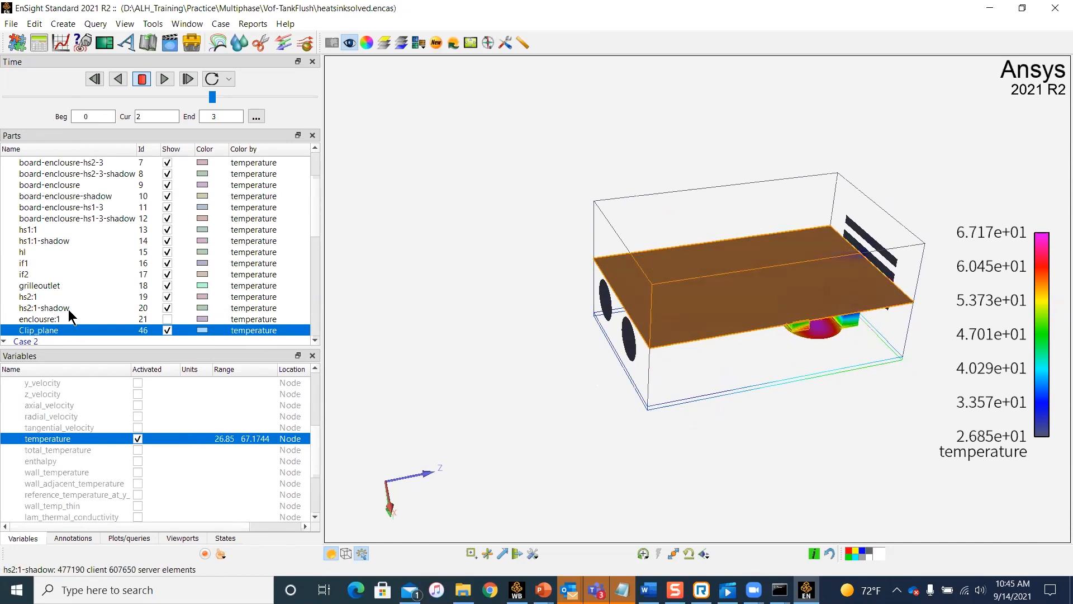
left_click_drag(550, 431, 536, 381)
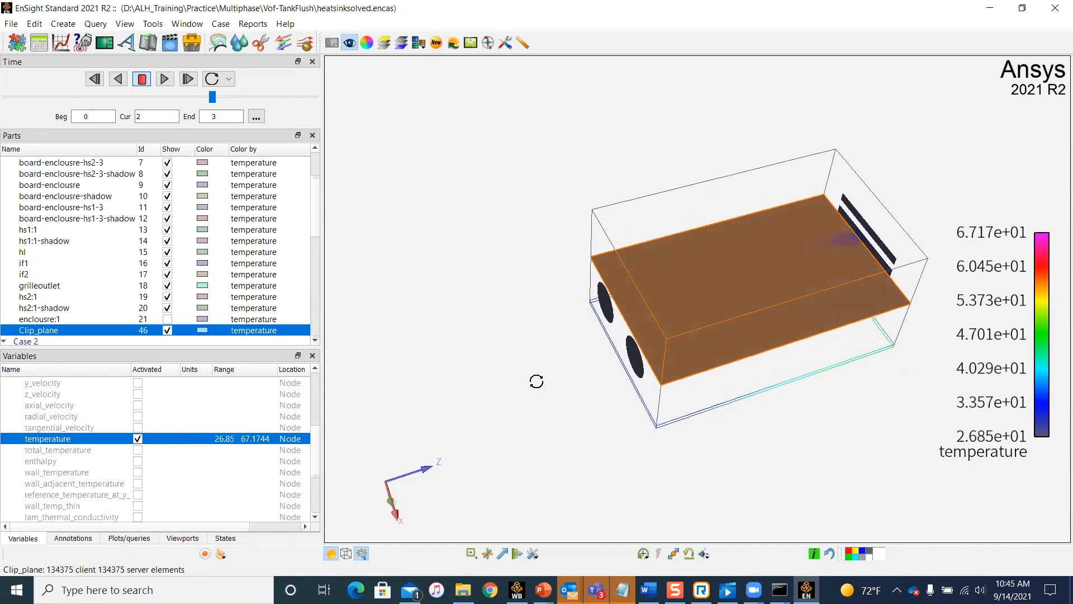
Check the new clip plane against its parent part enclousre in the parts list, and inspect the temperature on the clip.
scroll(154, 287, "up", 3)
scroll(154, 287, "down", 4)
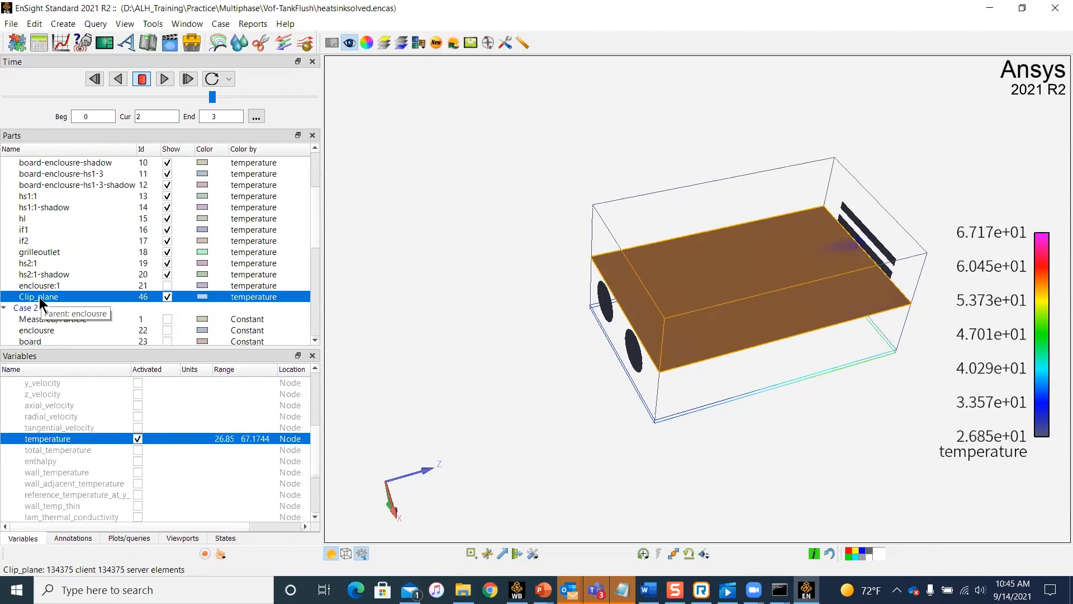
scroll(39, 297, "up", 3)
scroll(52, 250, "down", 5)
scroll(54, 251, "up", 3)
scroll(56, 257, "up", 2)
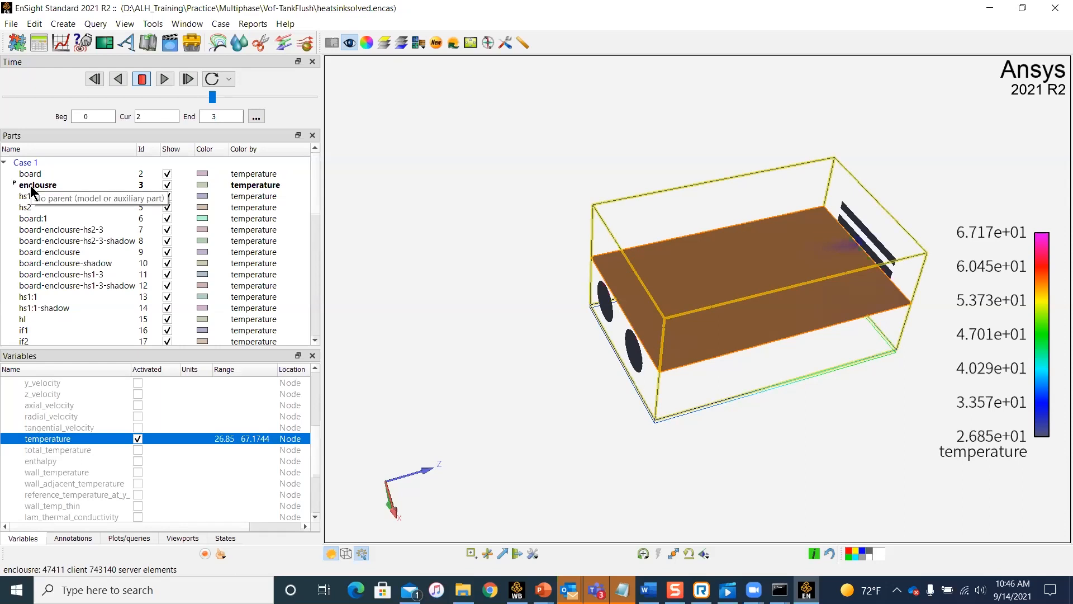
scroll(59, 268, "down", 4)
left_click(59, 265)
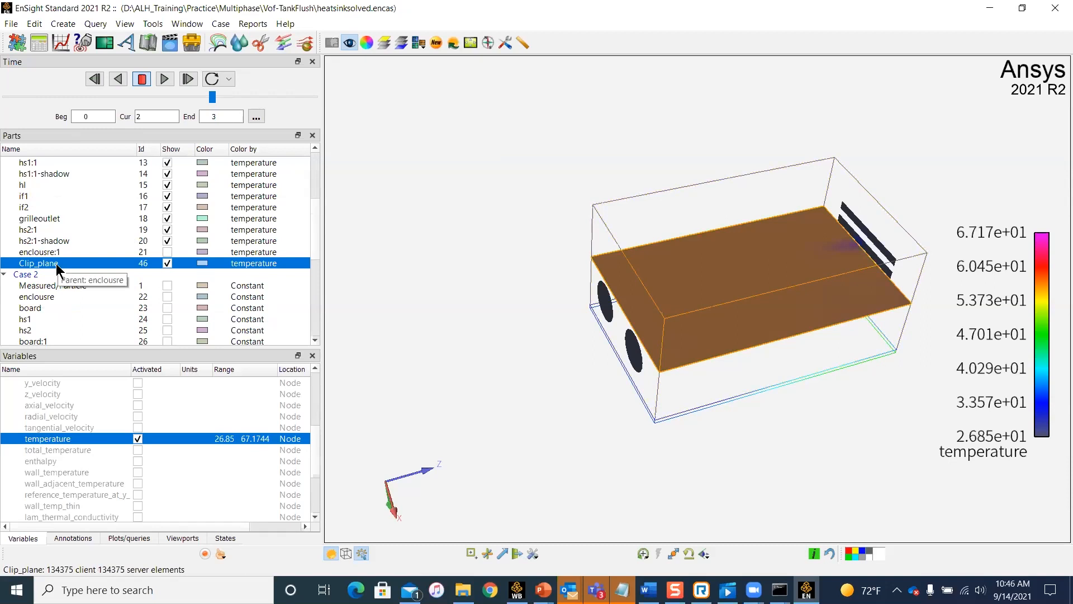
scroll(58, 269, "up", 4)
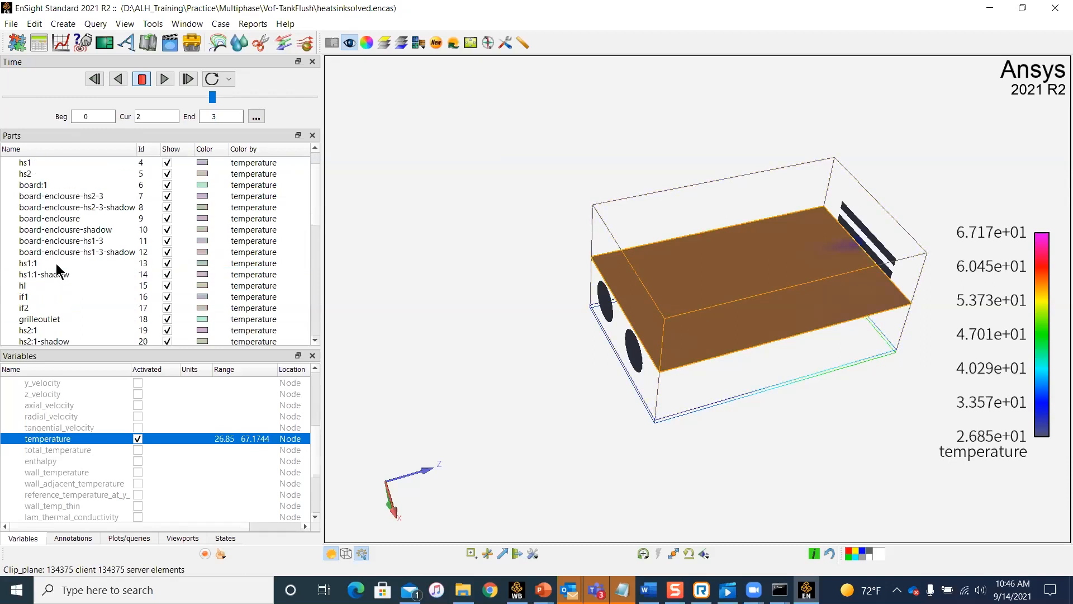
left_click(38, 186)
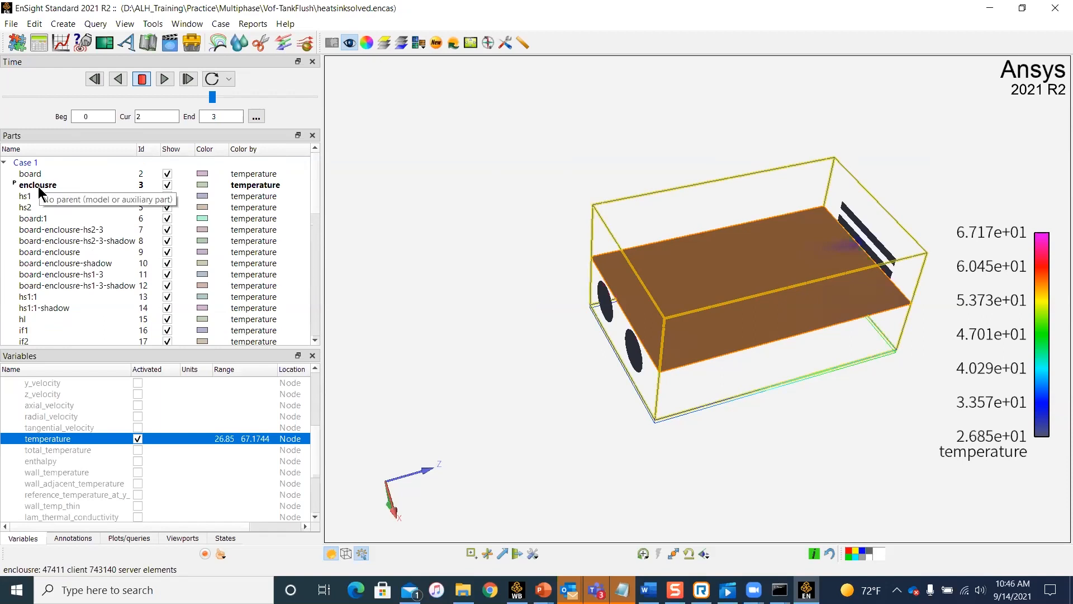
scroll(53, 252, "down", 4)
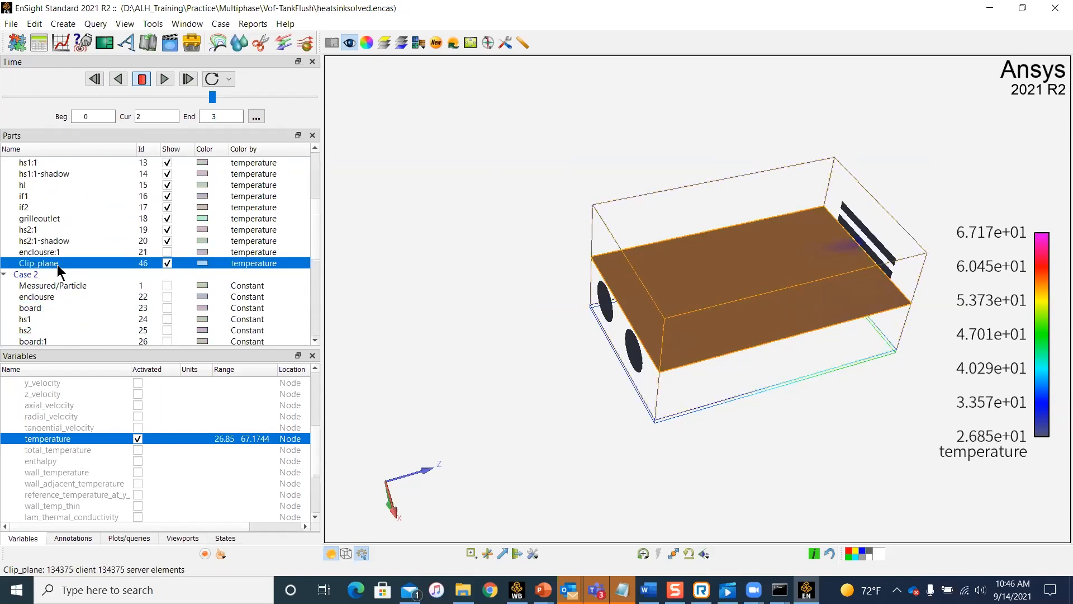
left_click(886, 249)
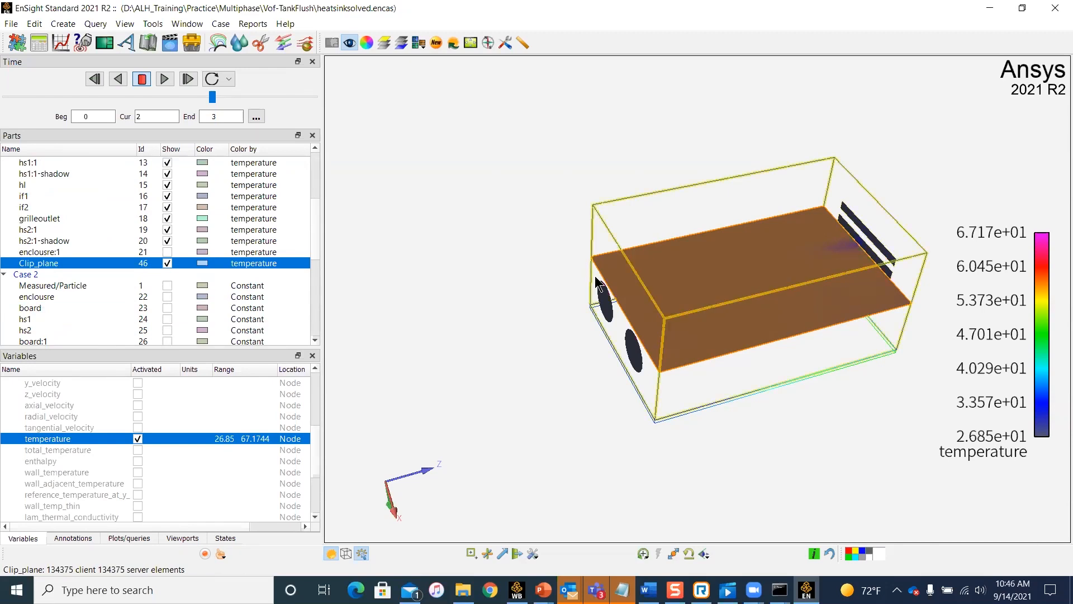
scroll(225, 320, "up", 4)
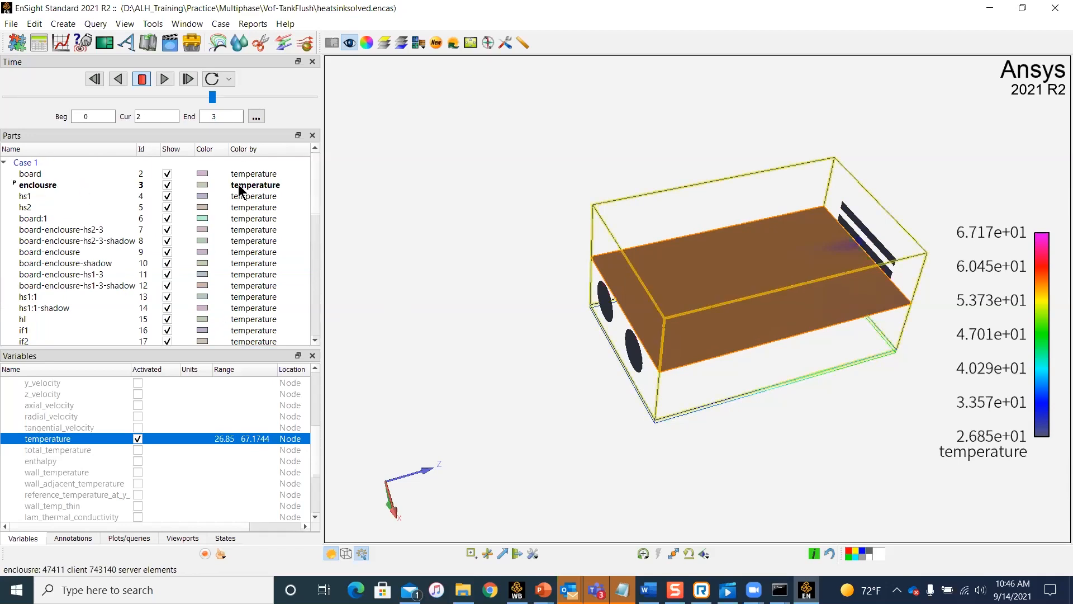
scroll(253, 189, "down", 3)
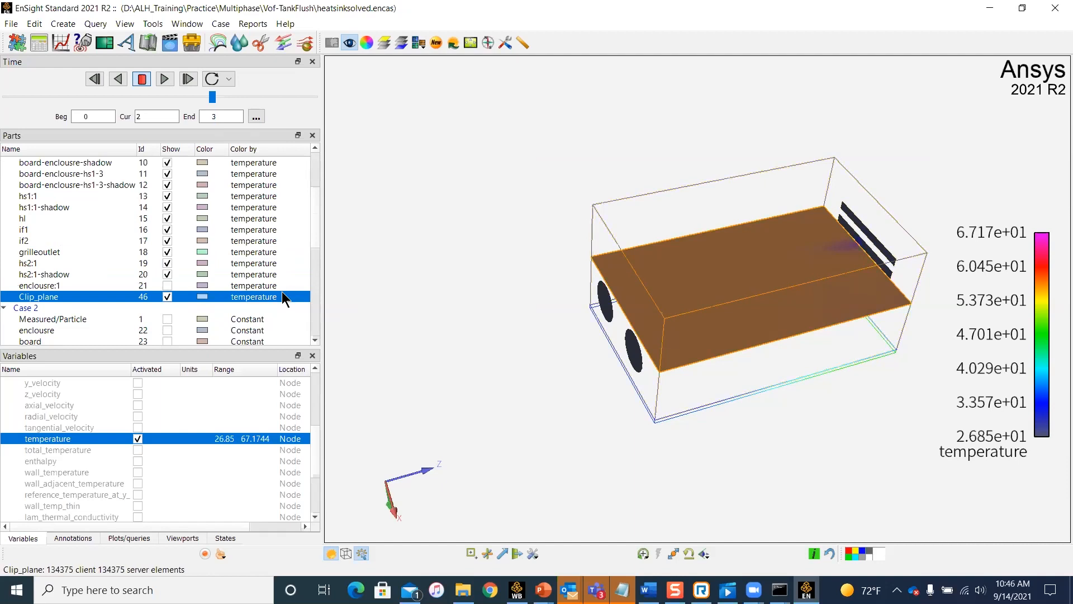
left_click_drag(562, 367, 494, 337)
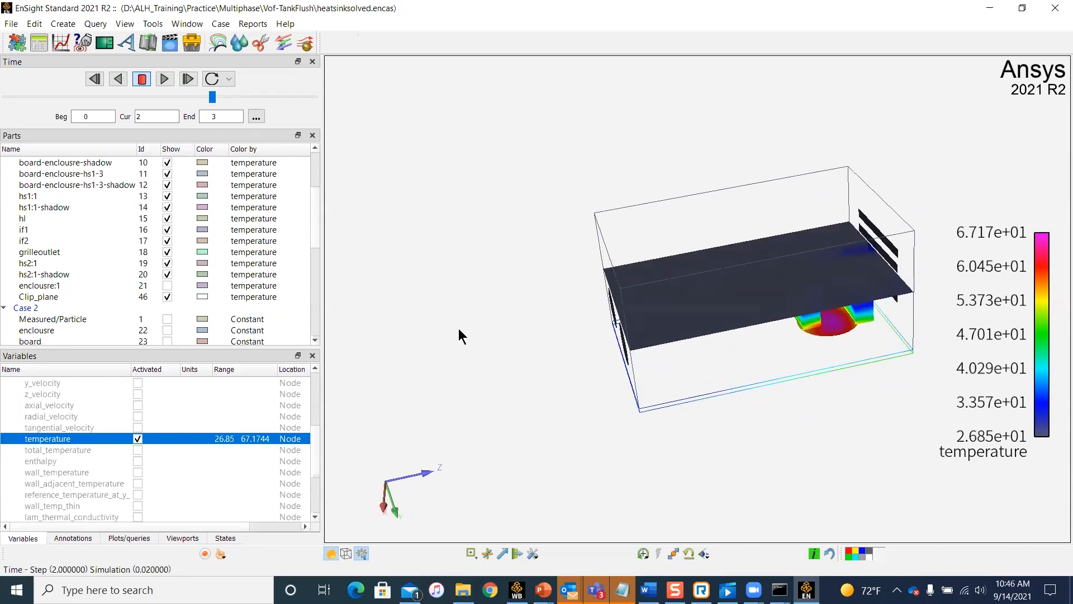
Hide all Case 1 parts, show only Clip_plane again, and view the clip from above.
scroll(151, 303, "up", 3)
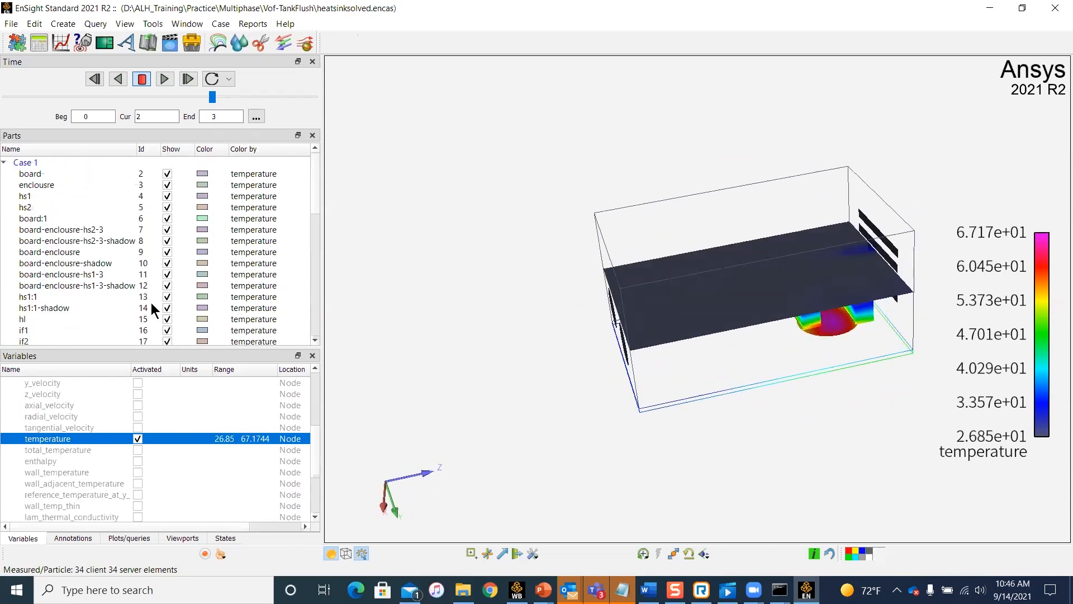
left_click(32, 162)
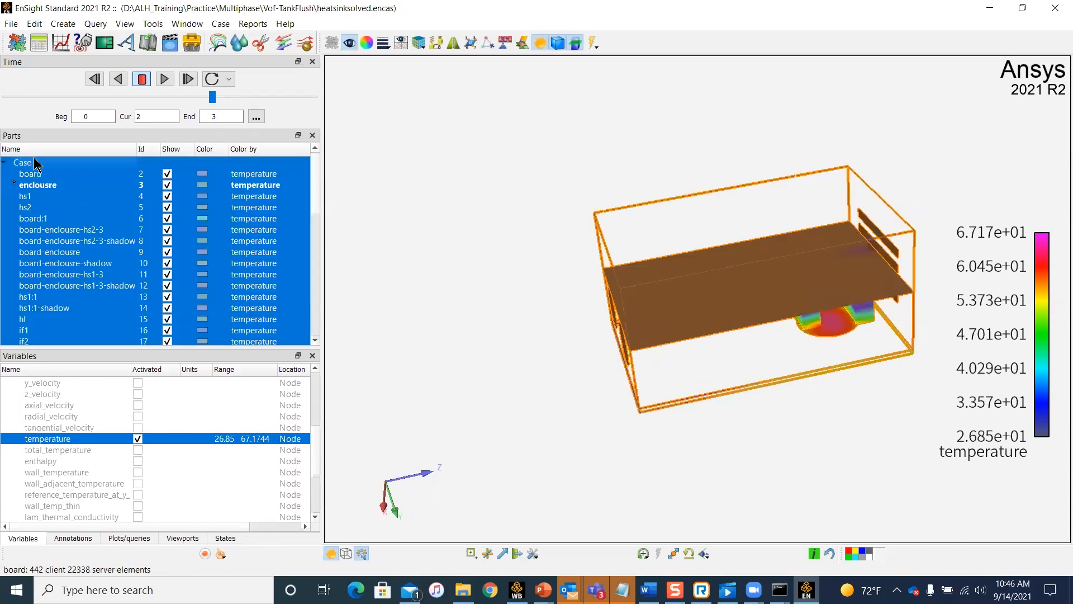
right_click(33, 157)
left_click(103, 281)
scroll(112, 282, "down", 4)
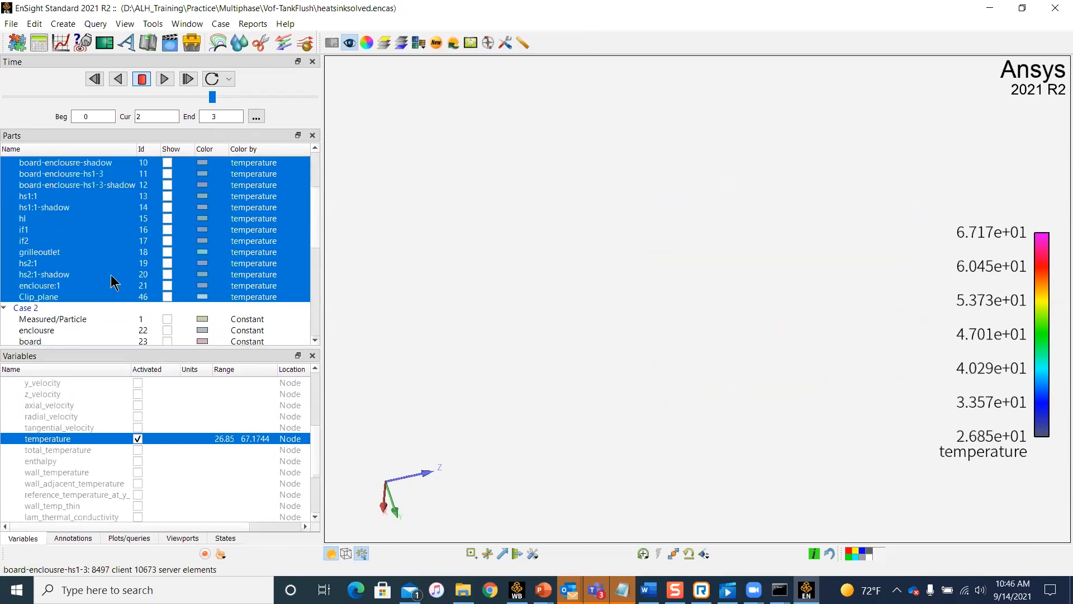
left_click(167, 262)
left_click(520, 364)
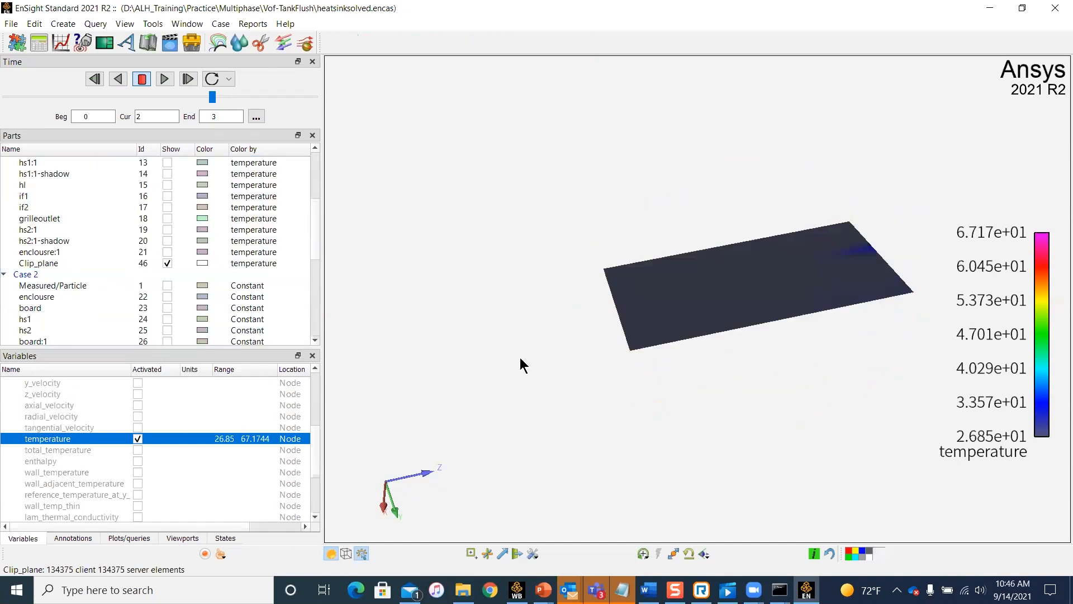
left_click_drag(879, 311, 795, 479)
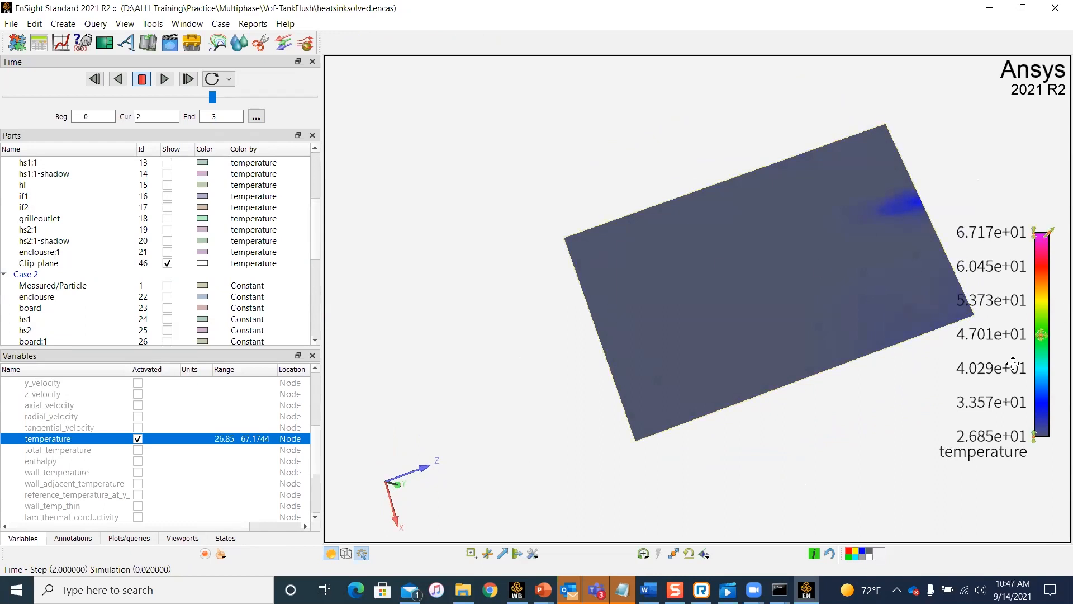
scroll(764, 363, "down", 2)
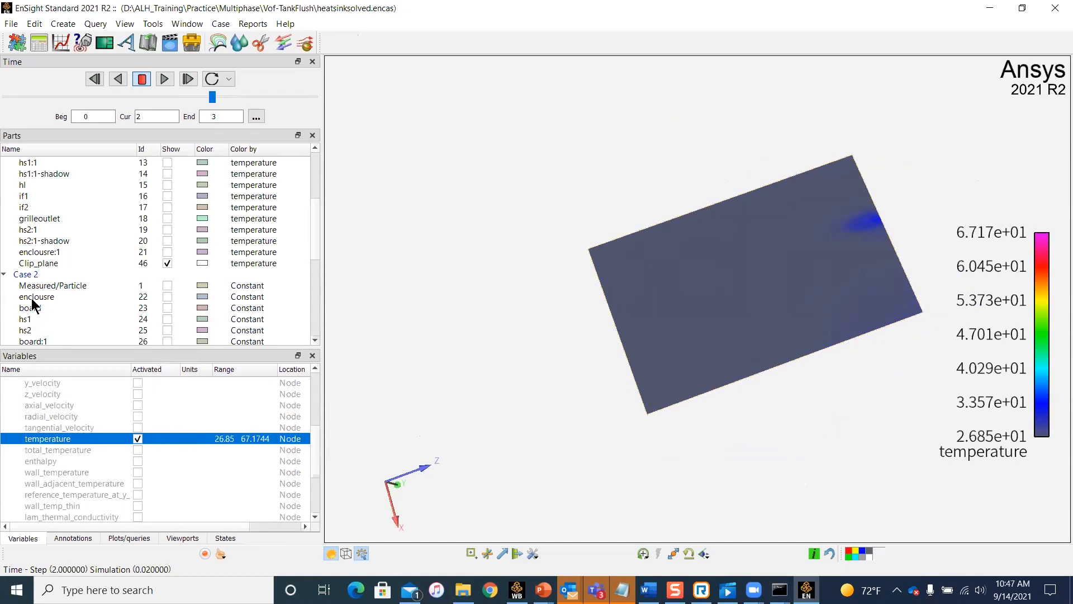
Apply the Rainbow (5 colors) palette to the temperature variable on Clip_plane and inspect the recoloured clip.
left_click(61, 265)
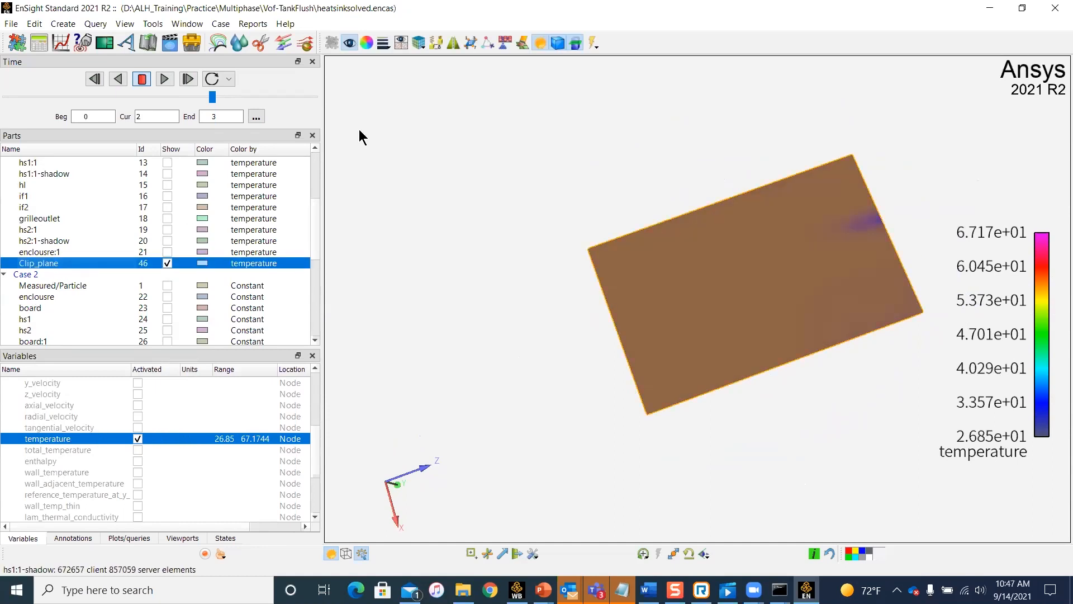
left_click(366, 43)
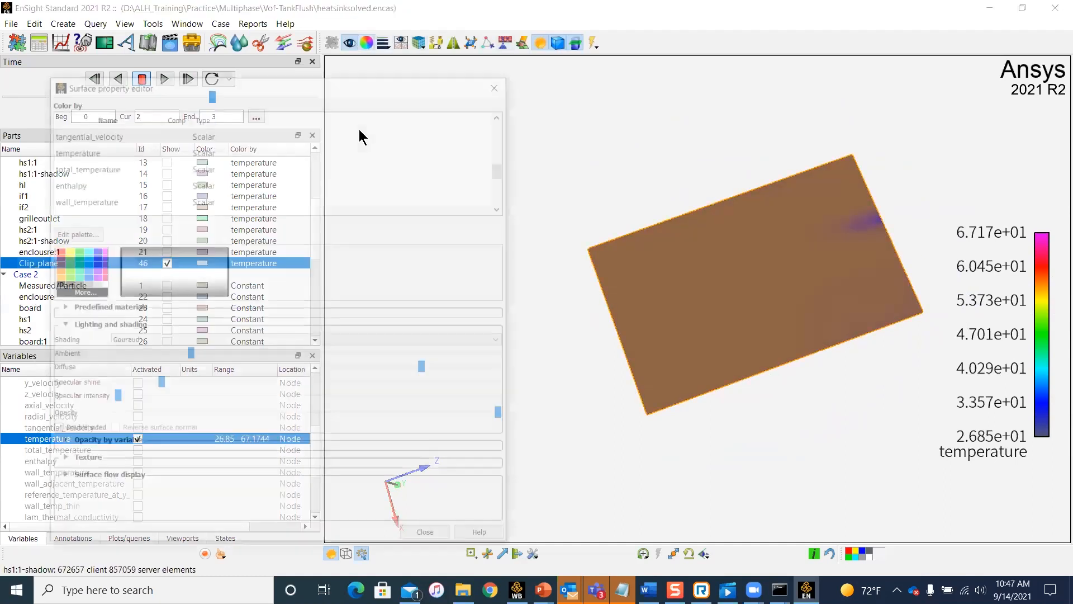
left_click(67, 234)
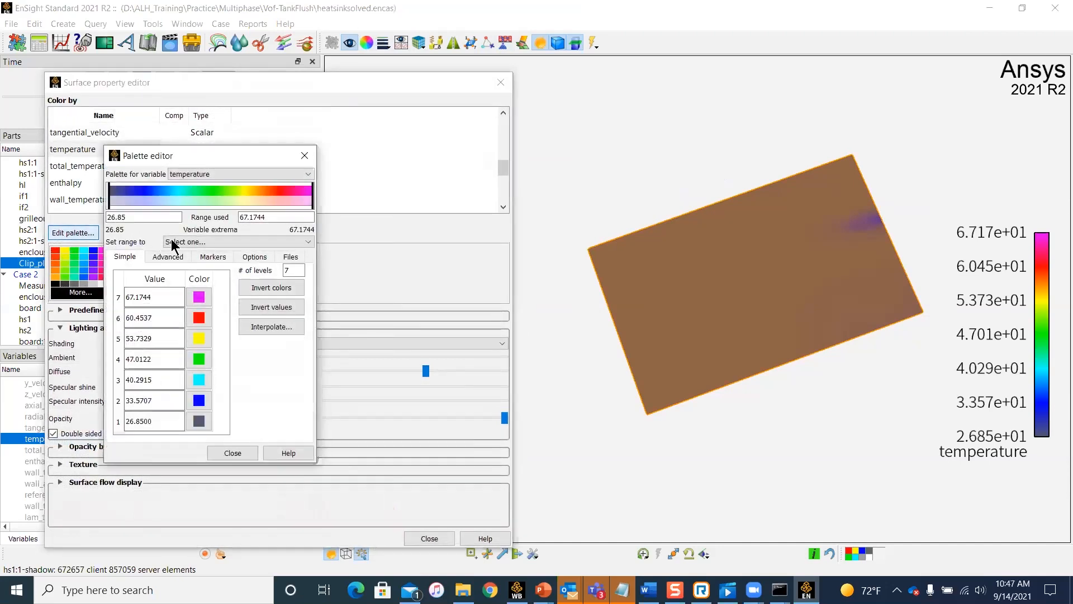
left_click(290, 256)
left_click_drag(308, 304, 304, 367)
scroll(255, 341, "up", 1)
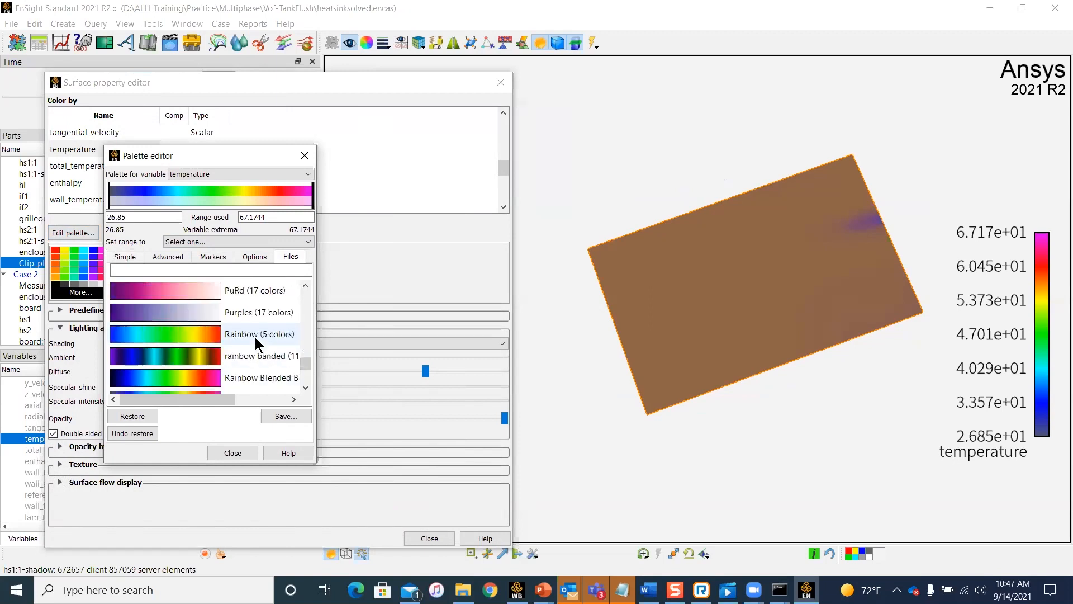
double_click(177, 327)
left_click(57, 234)
left_click(53, 250)
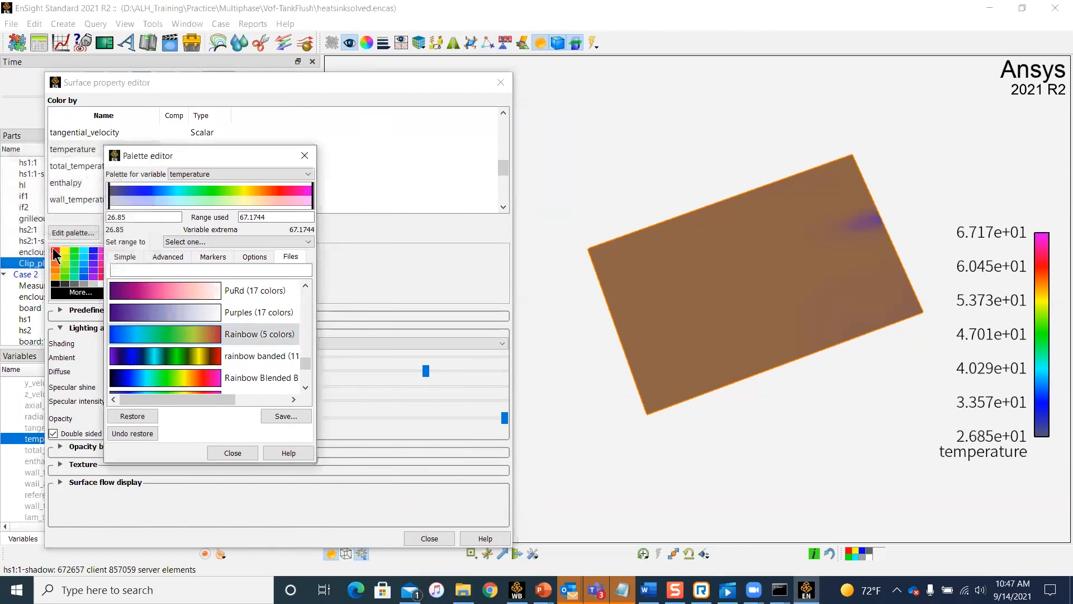
mouse_move(903, 249)
left_mouse_down()
mouse_move(912, 249)
mouse_move(766, 285)
mouse_move(758, 310)
mouse_move(900, 269)
left_mouse_up()
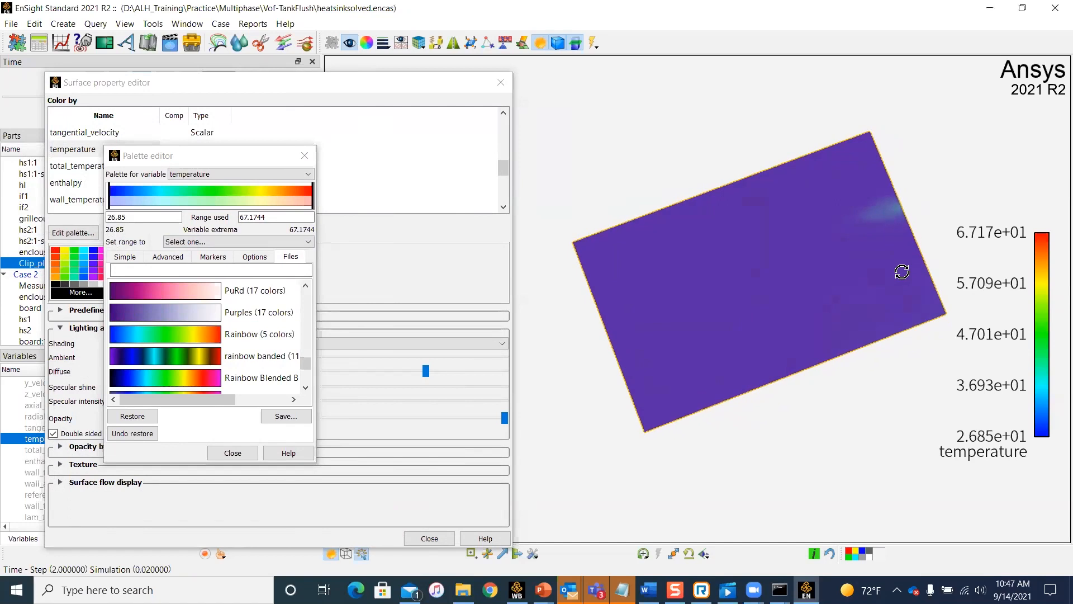
left_click(305, 155)
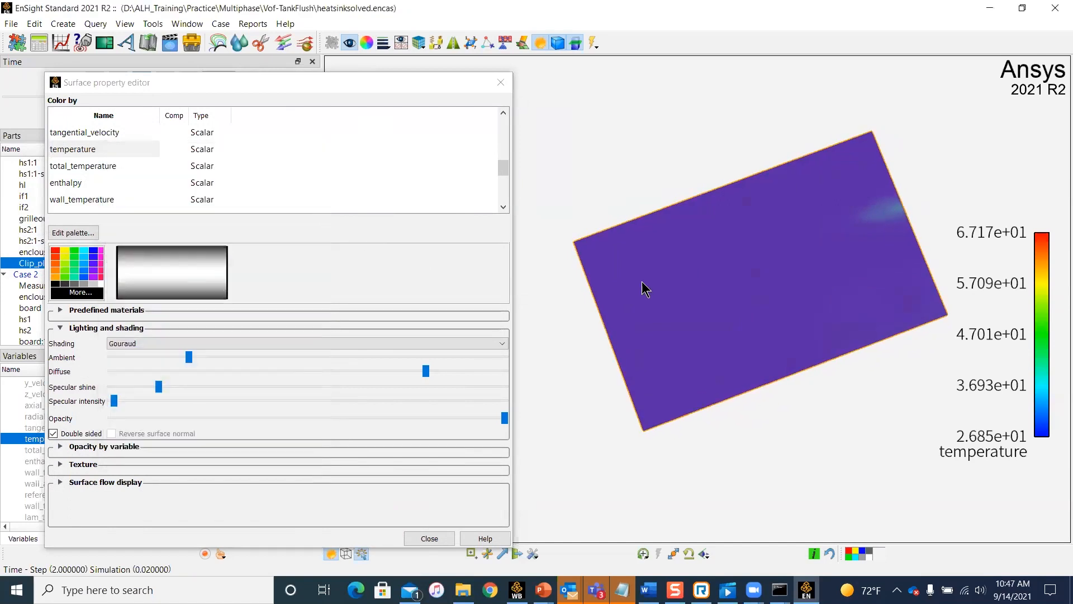
left_click_drag(961, 226, 486, 211)
left_click(500, 82)
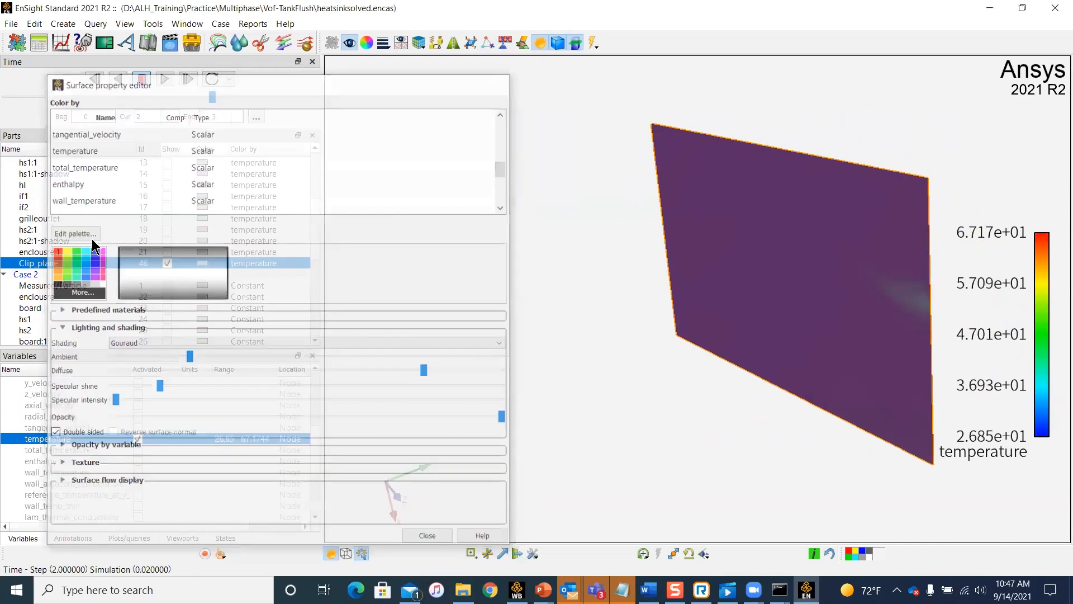
Colour Clip_plane by the scalar velocity_magnitude and turn the clip to face the view.
right_click(89, 260)
mouse_move(146, 347)
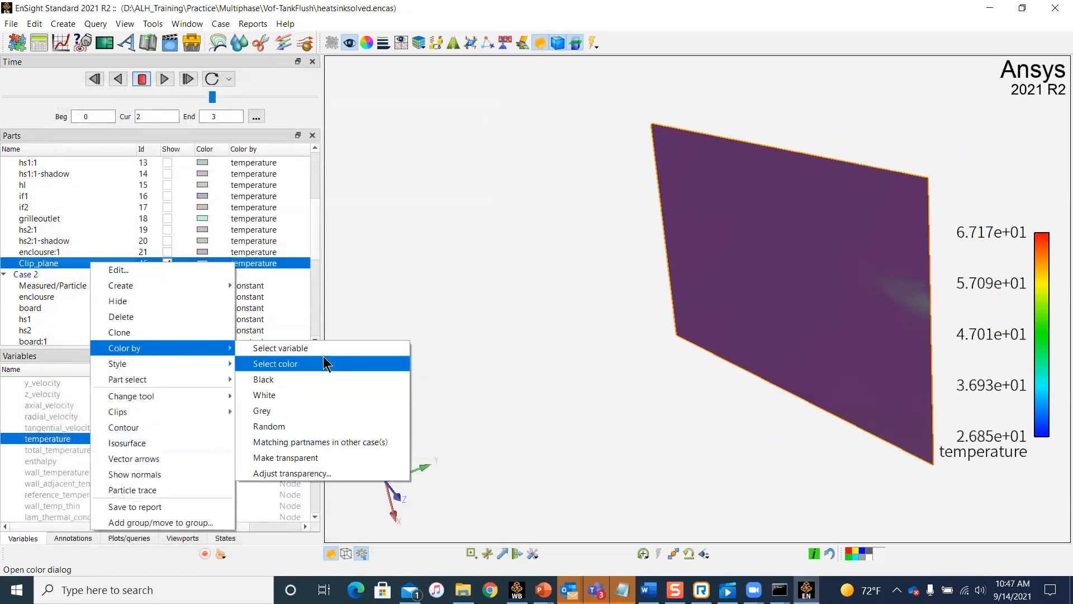
left_click(316, 347)
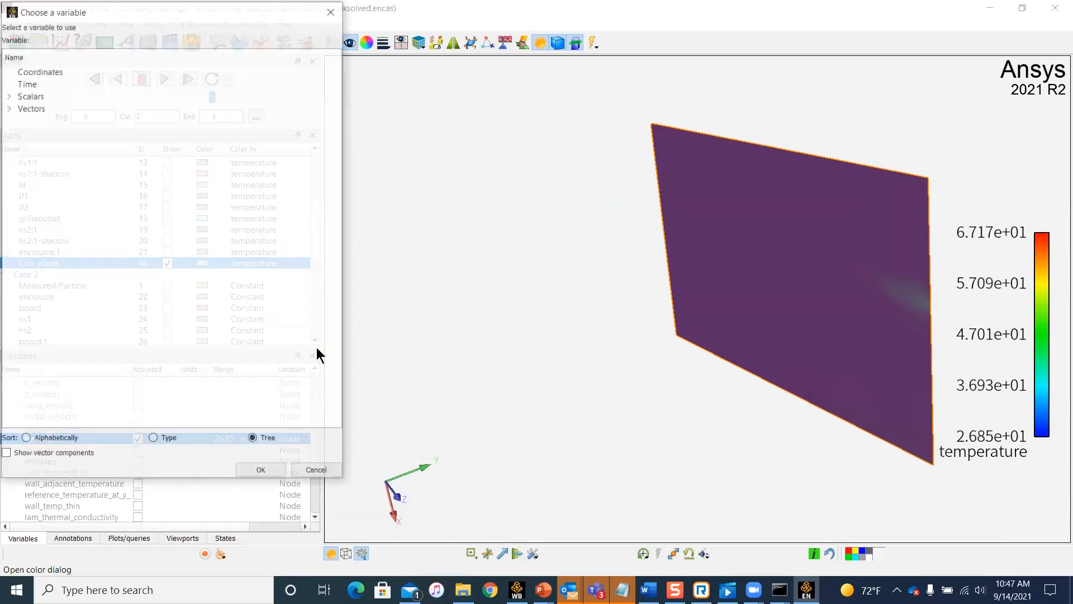
left_click(7, 96)
left_click(70, 182)
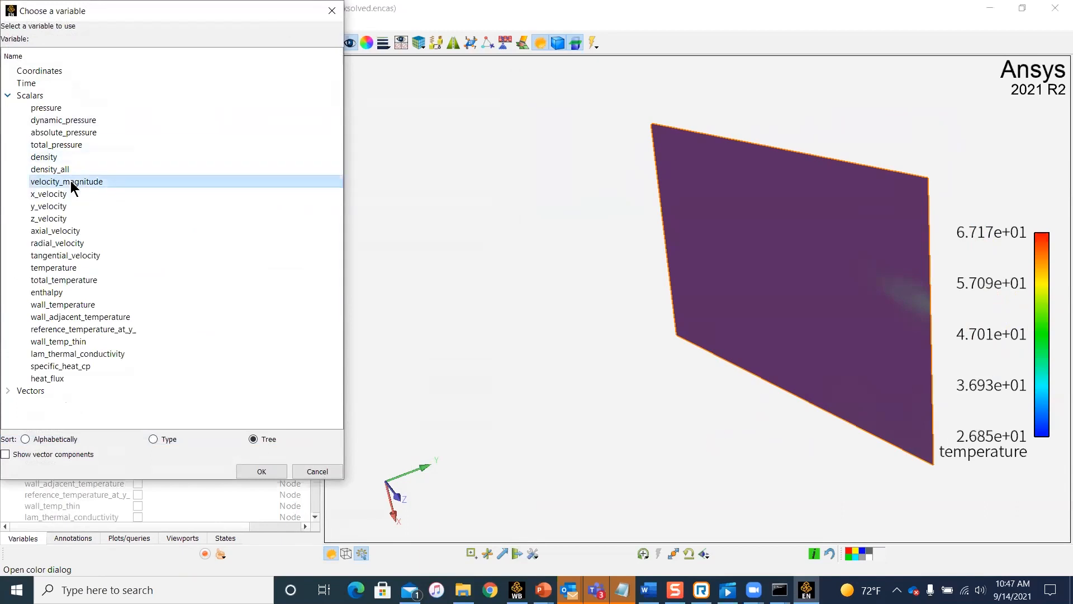
double_click(281, 181)
left_click_drag(652, 302, 589, 469)
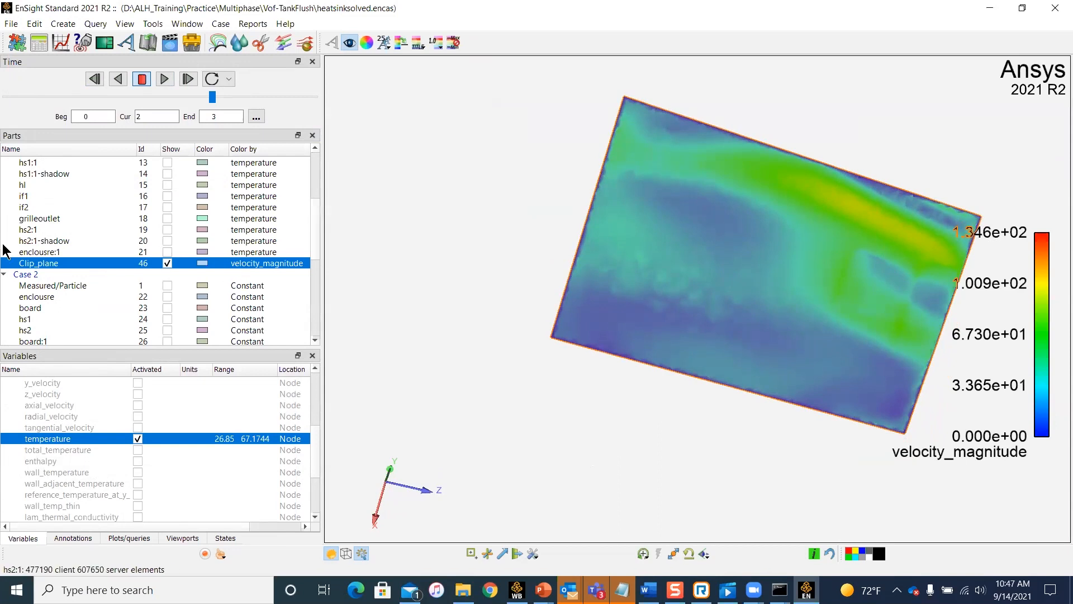
Look through the Case 1 and Case 2 parts and the remaining variables, and examine the velocity contours on the clip.
scroll(193, 263, "up", 4)
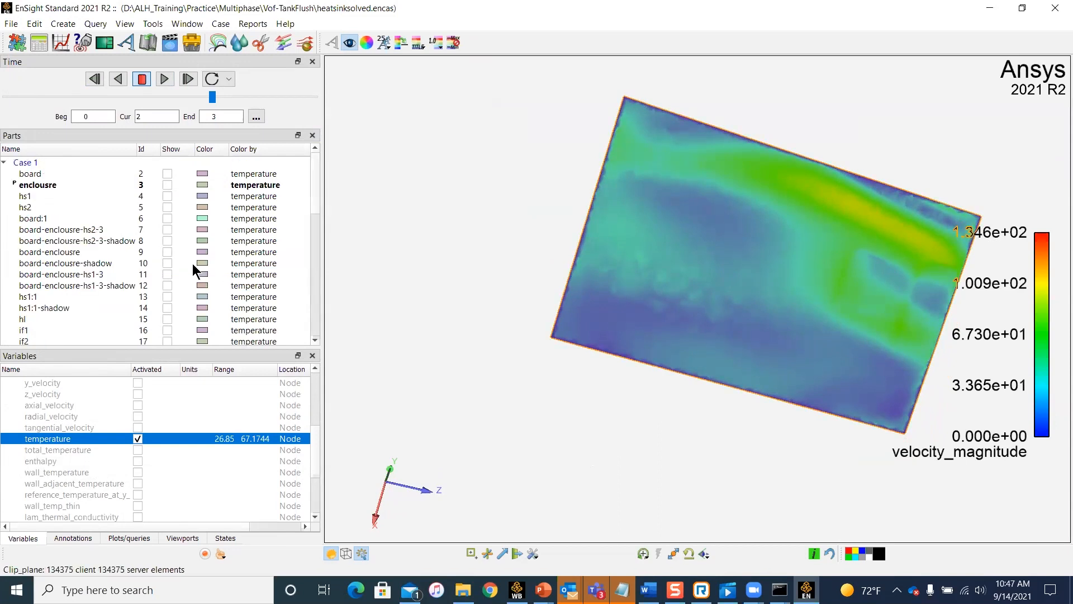
scroll(192, 263, "down", 6)
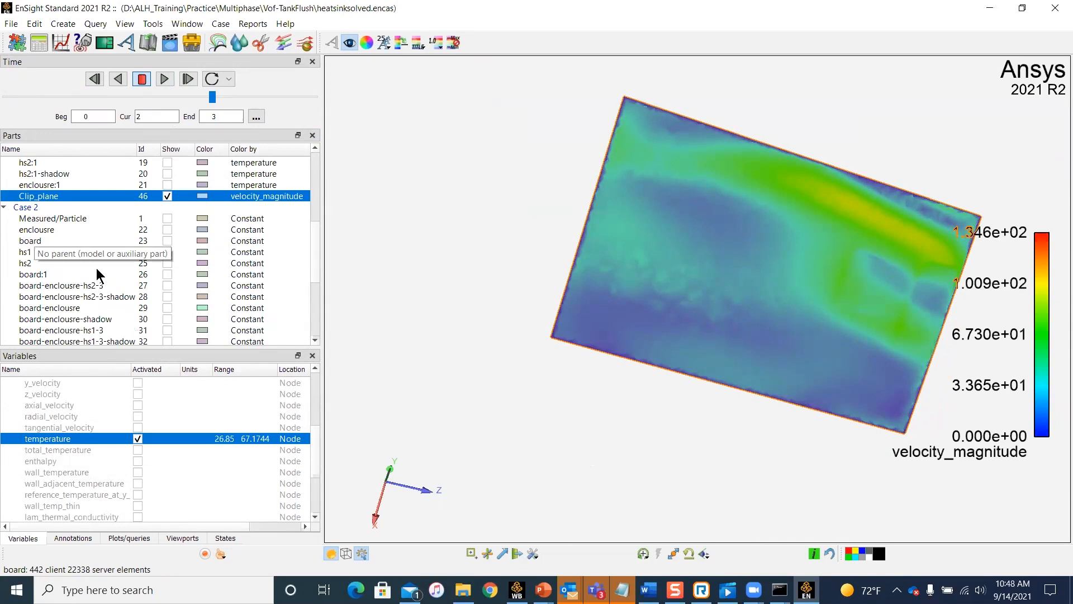
scroll(95, 274, "down", 5)
scroll(182, 330, "down", 4)
scroll(182, 330, "up", 15)
scroll(477, 299, "up", 1)
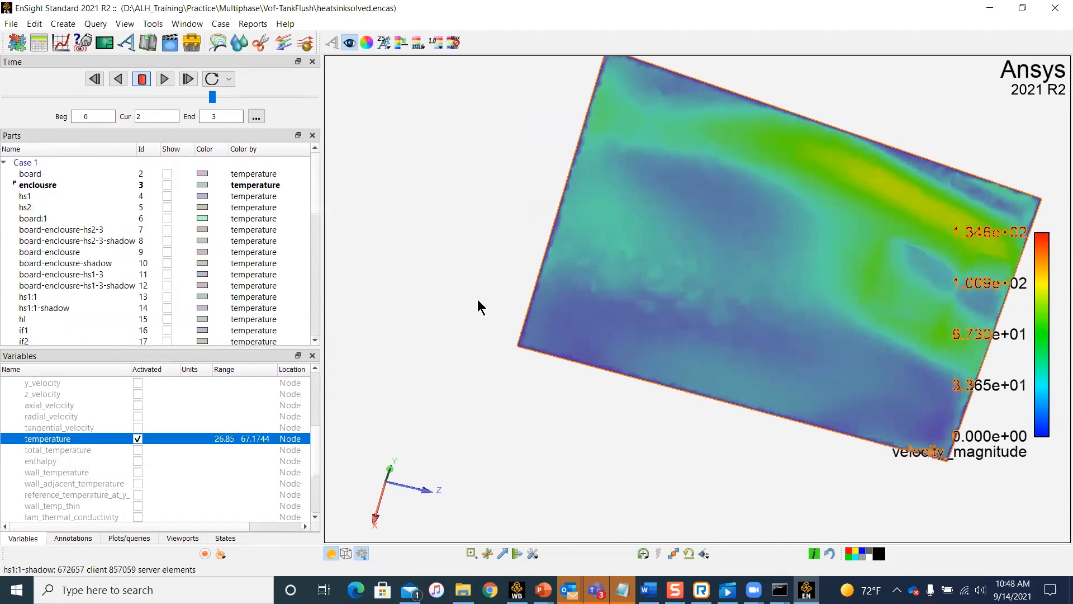
scroll(477, 299, "down", 2)
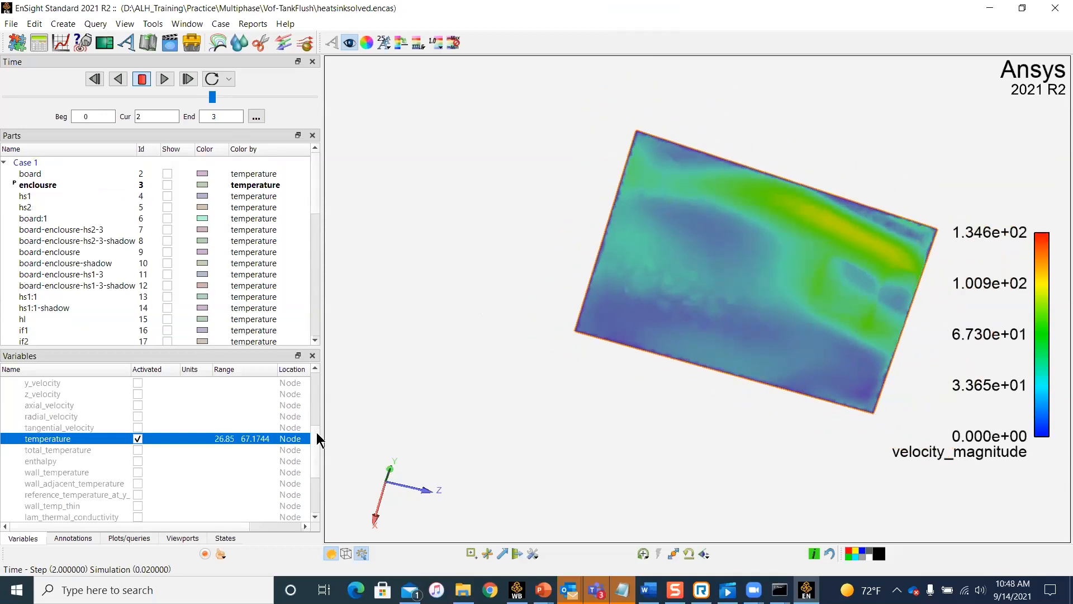
scroll(318, 475, "down", 3)
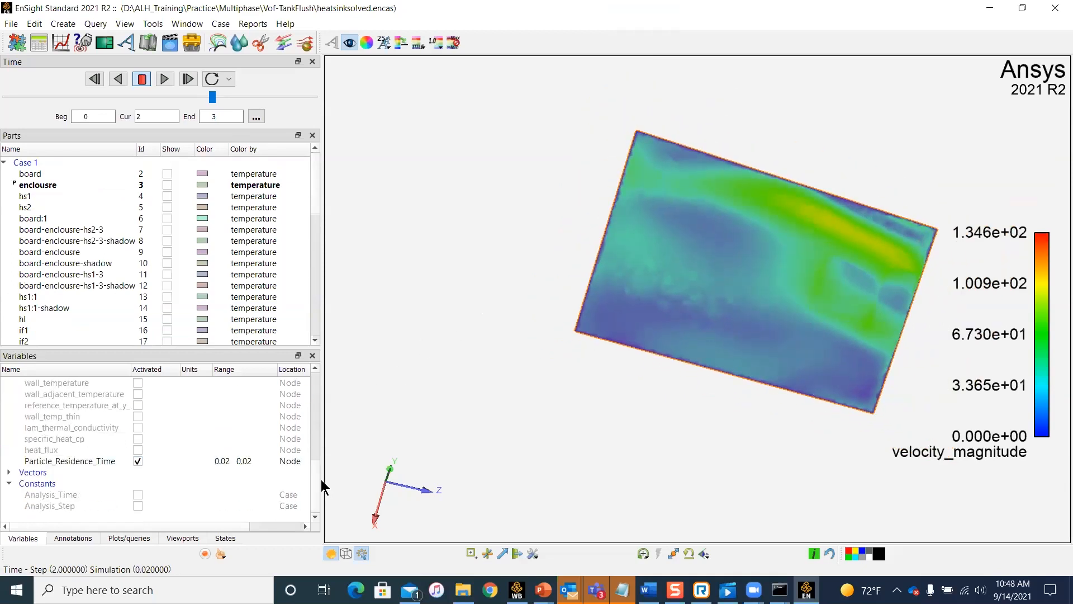
Add a new viewport beside the main one and rotate the clip plane in it.
left_click(184, 539)
left_click(181, 433)
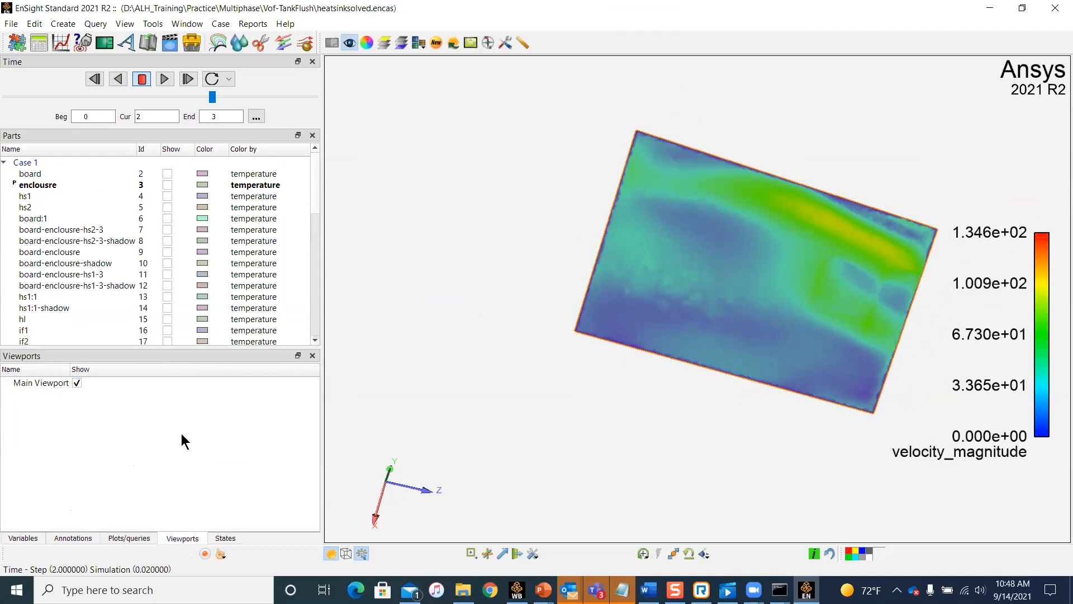
right_click(175, 411)
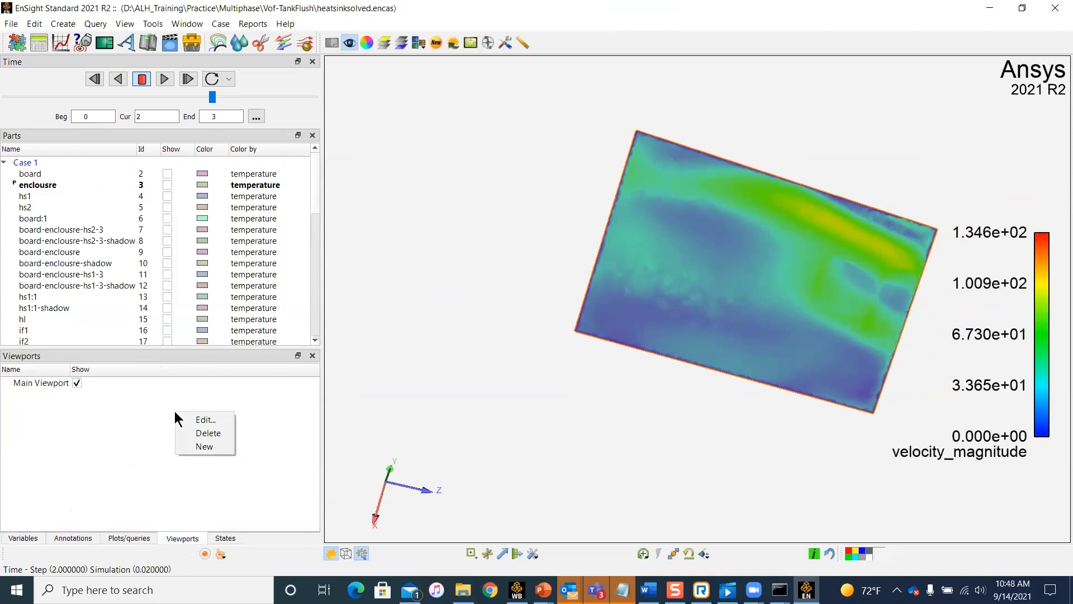
left_click(225, 451)
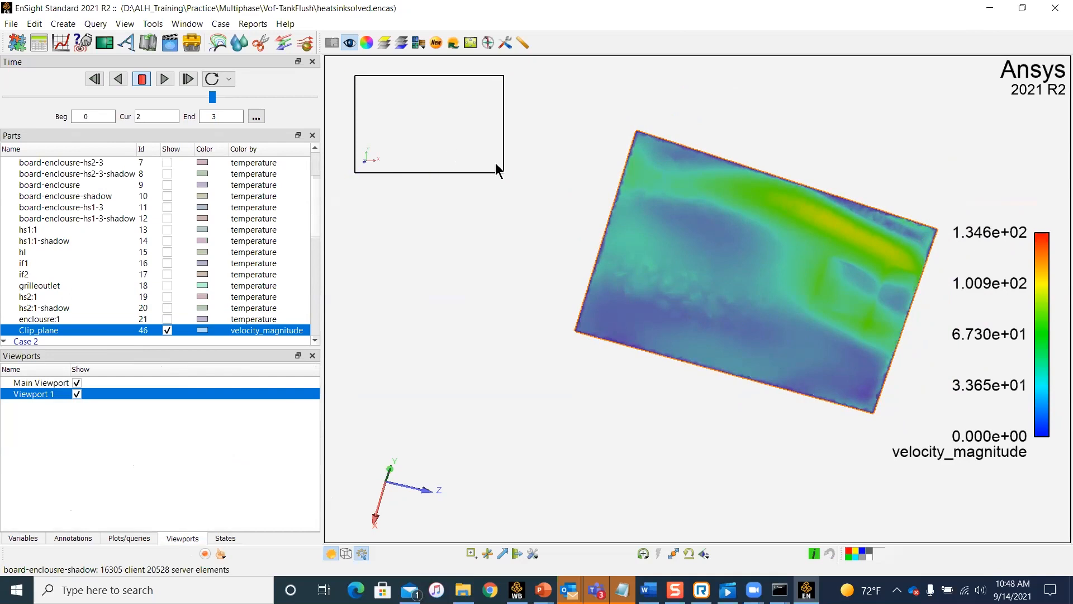
left_click_drag(467, 130, 428, 157)
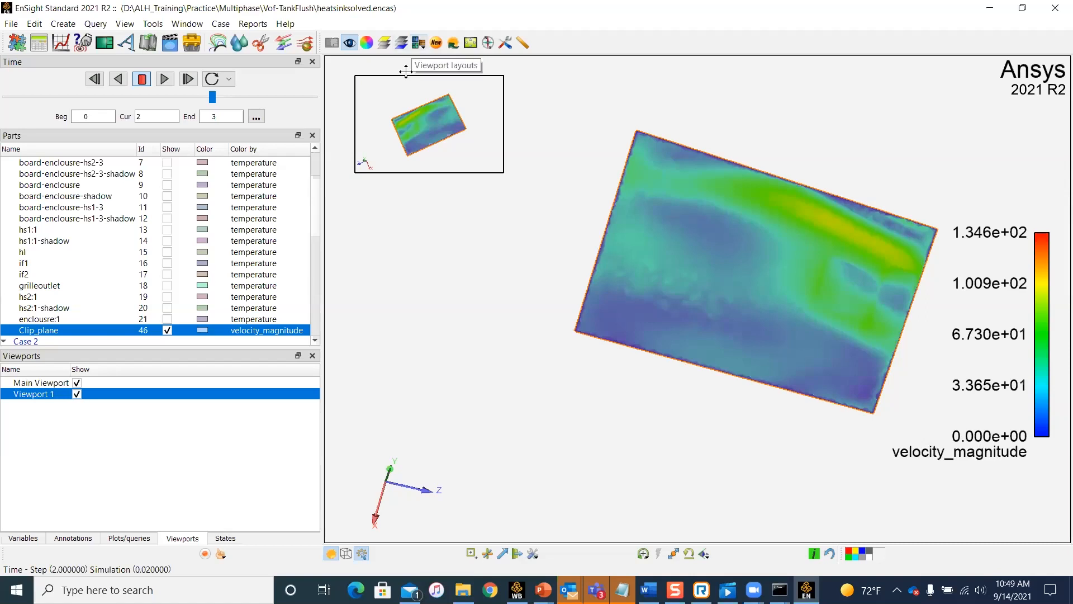
Arrange the viewports in the 2 vertical layout and align the main viewport's view squarely with the clip plane along the Y axis.
left_click(417, 43)
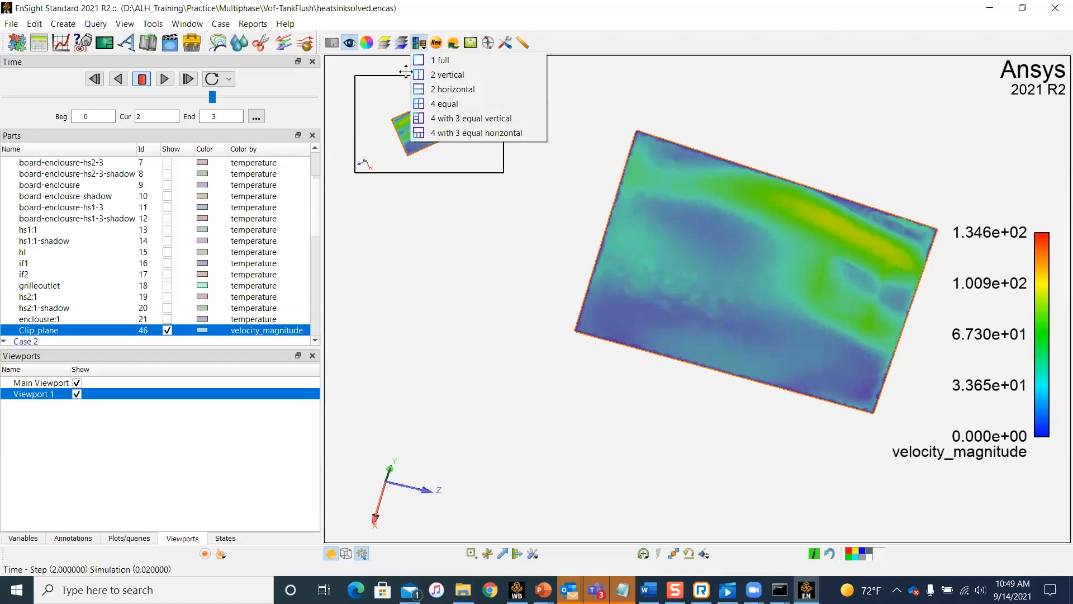
left_click(442, 76)
left_click_drag(443, 354, 582, 313)
left_click_drag(805, 285, 883, 274)
left_click_drag(544, 158, 420, 93)
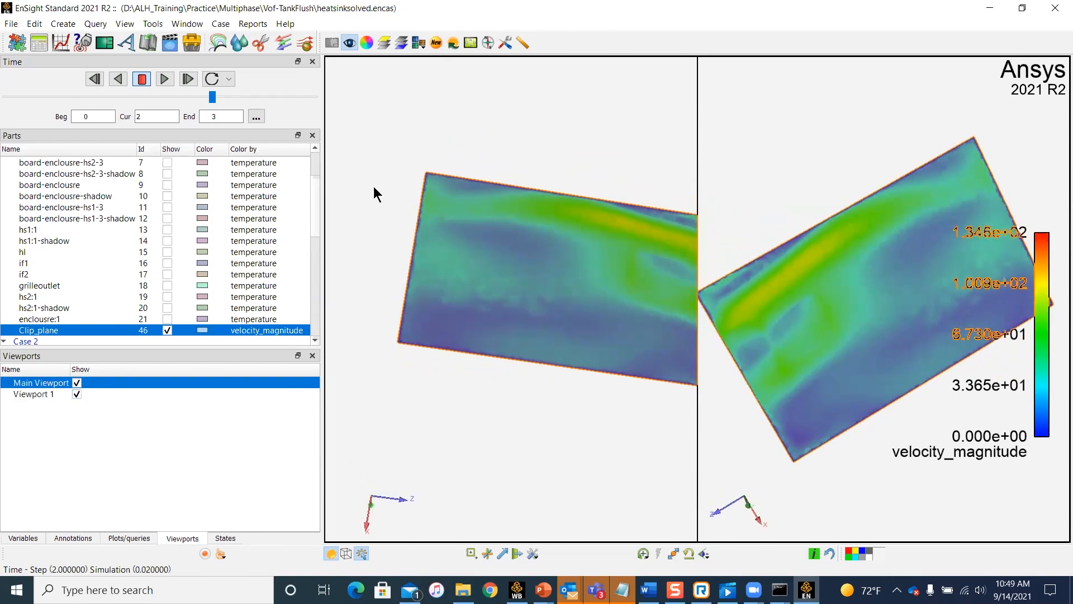
left_click_drag(412, 270, 462, 402)
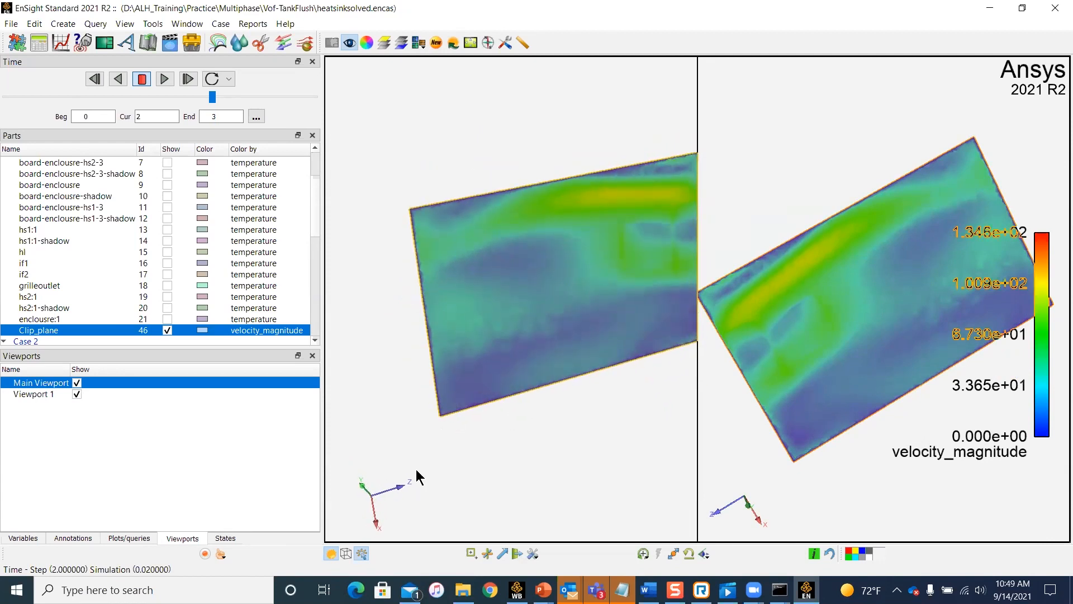
left_click(366, 489)
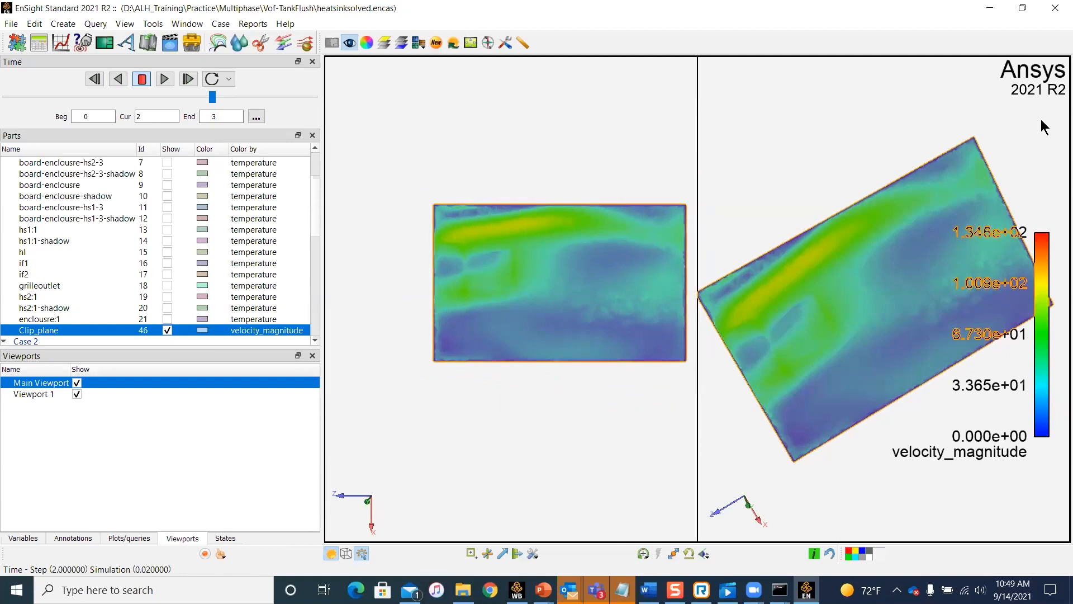
Copy the main viewport's transform and paste it onto Viewport 1.
right_click(537, 160)
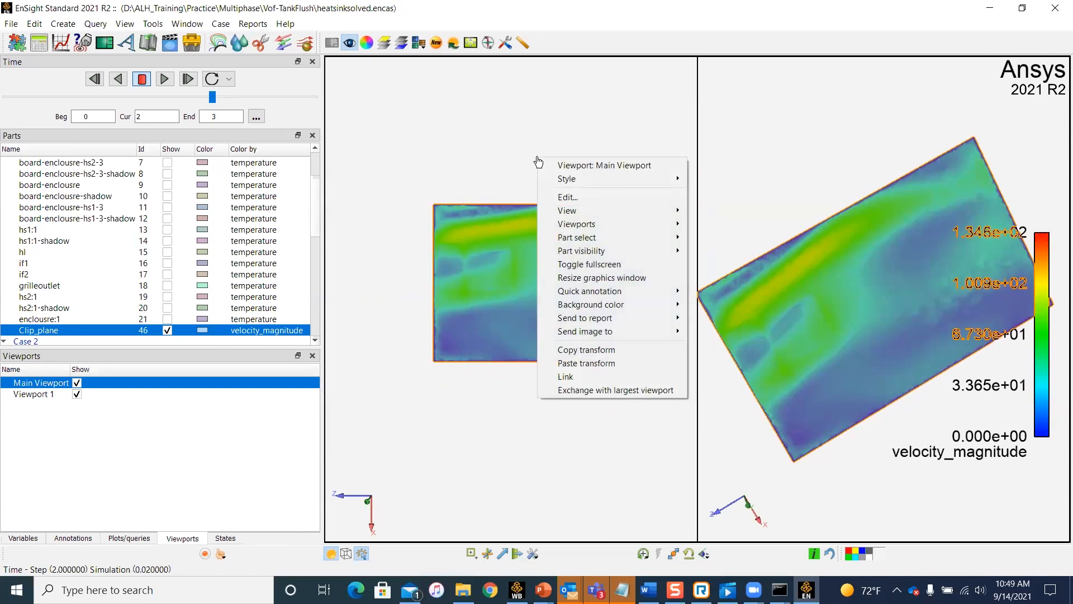
left_click(616, 351)
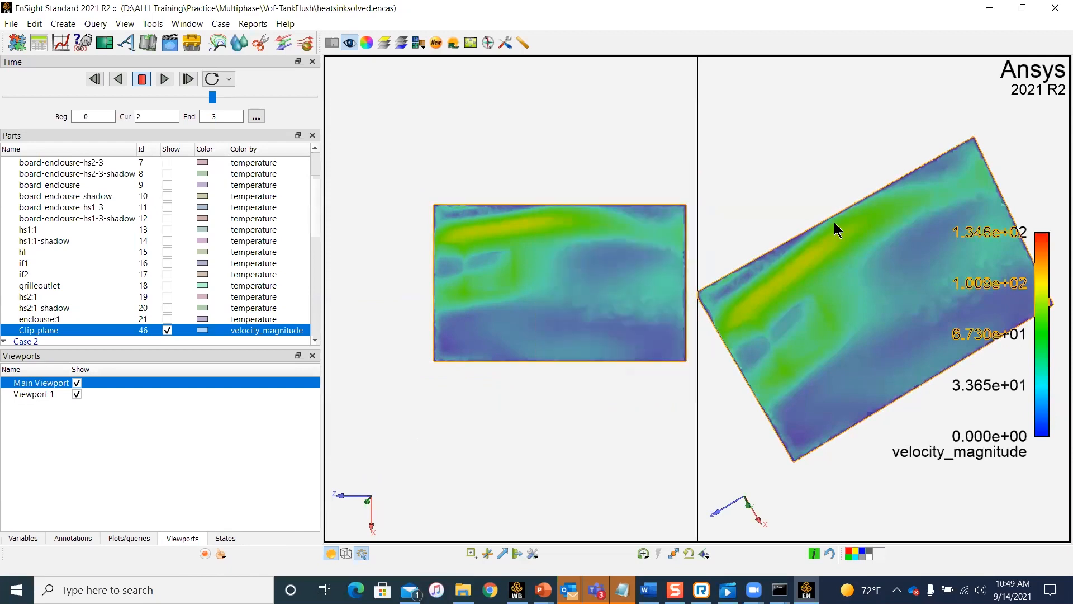
left_click(827, 121)
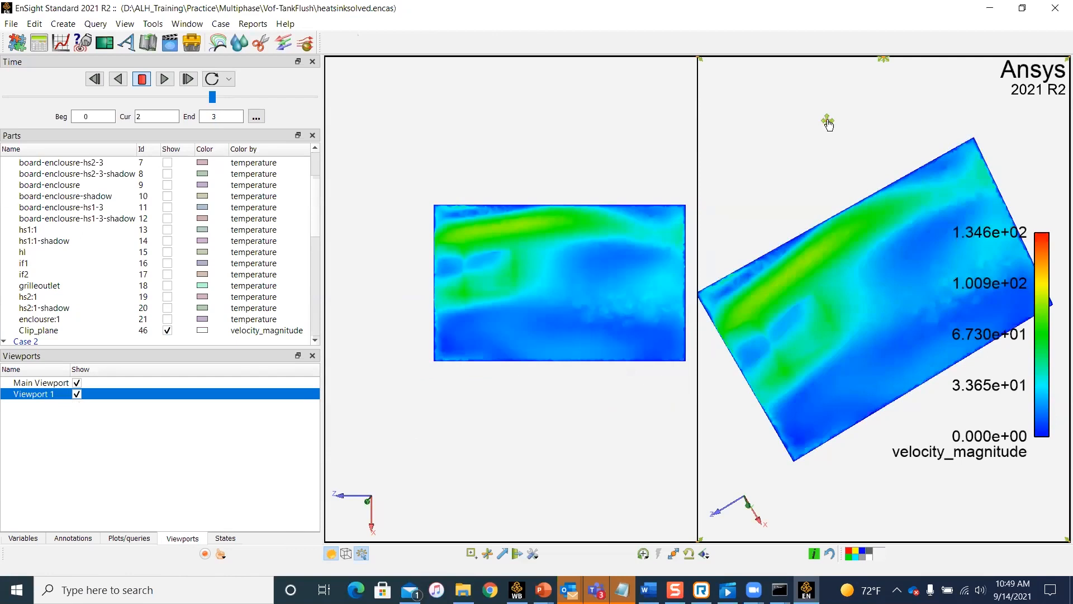
right_click(756, 137)
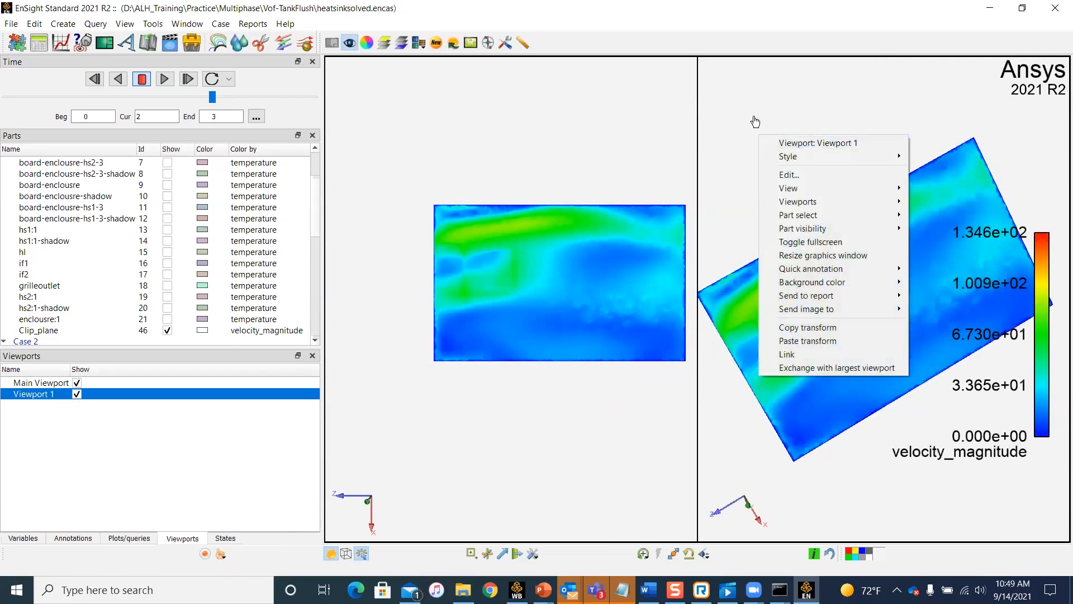
left_click(830, 343)
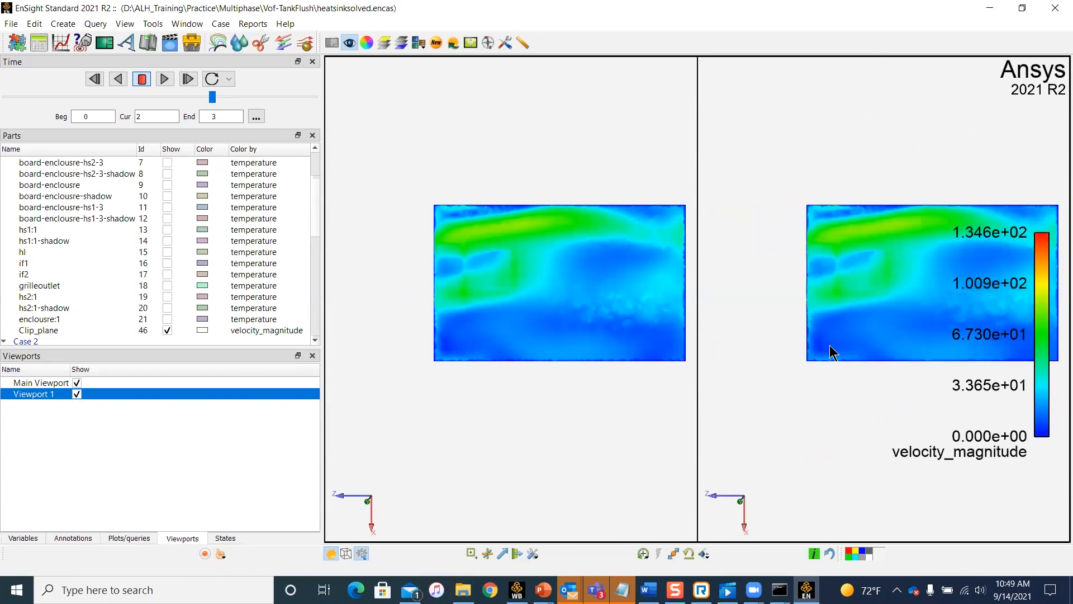
Zoom Viewport 1 independently, link it with the main viewport, and rotate both clip plane views together.
scroll(815, 337, "down", 4)
scroll(815, 338, "up", 1)
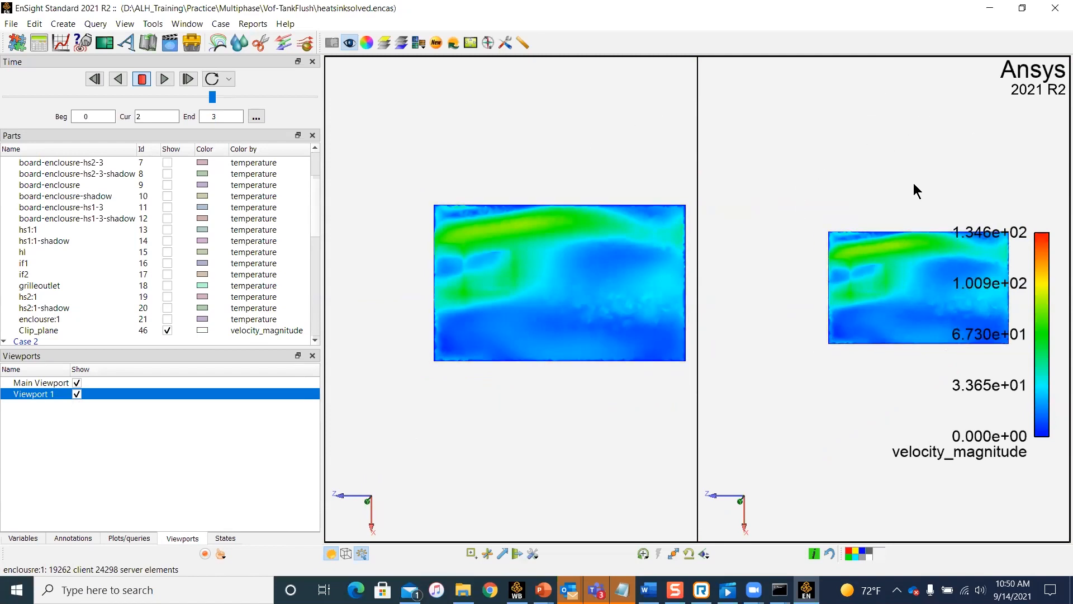
scroll(782, 227, "down", 1)
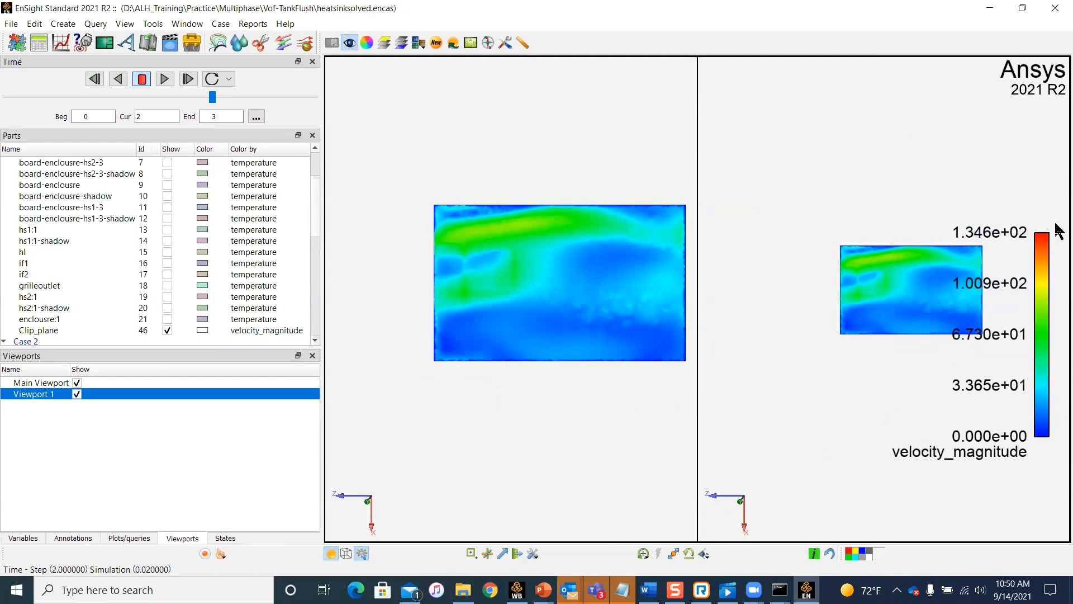
scroll(929, 216, "up", 3)
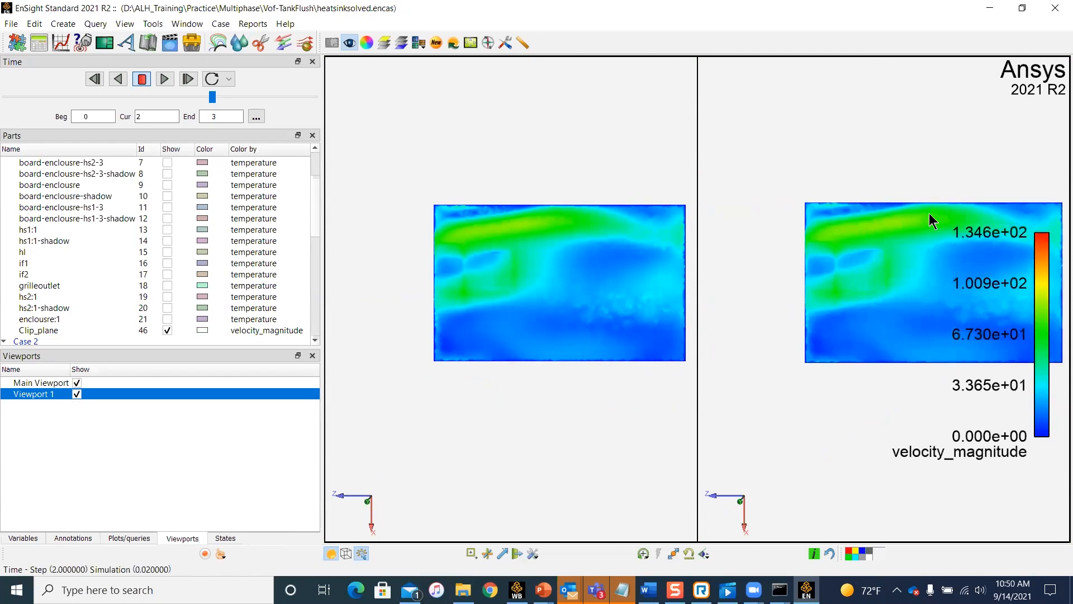
scroll(929, 215, "down", 1)
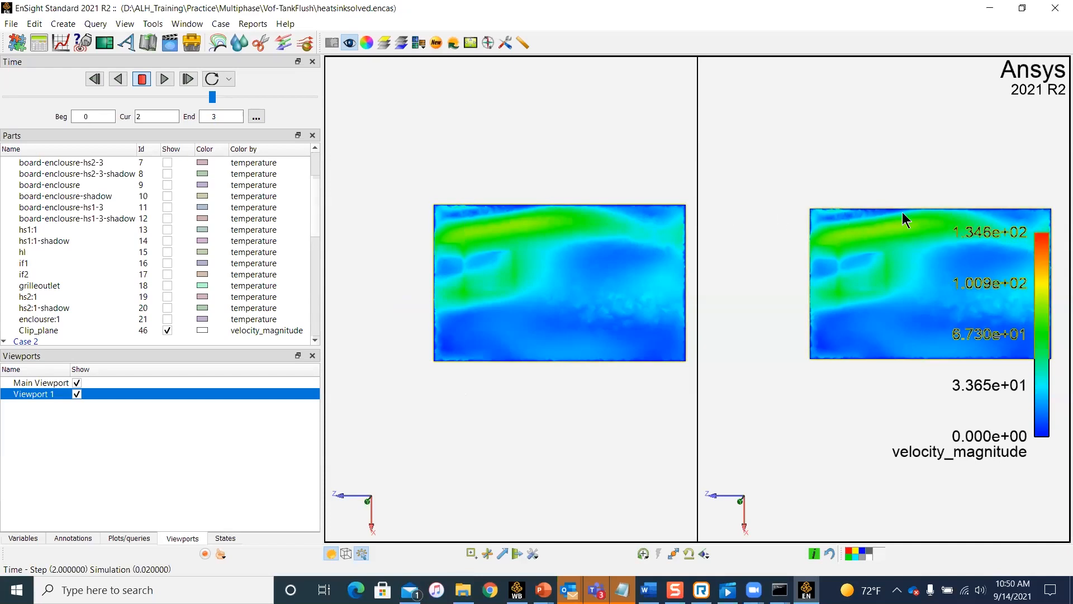
right_click(540, 122)
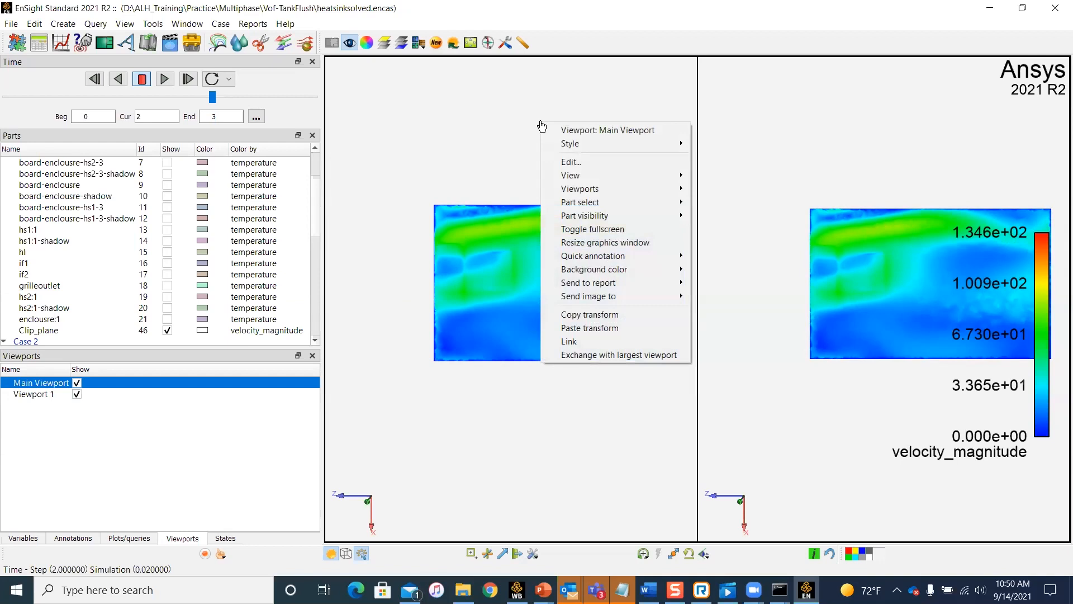
left_click(570, 342)
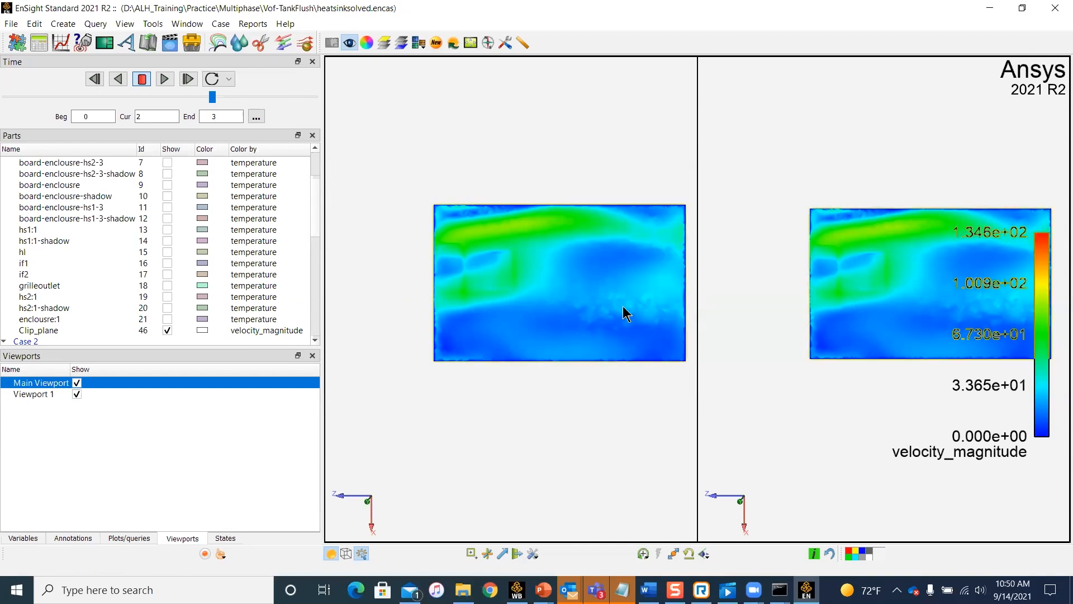
left_click(771, 169)
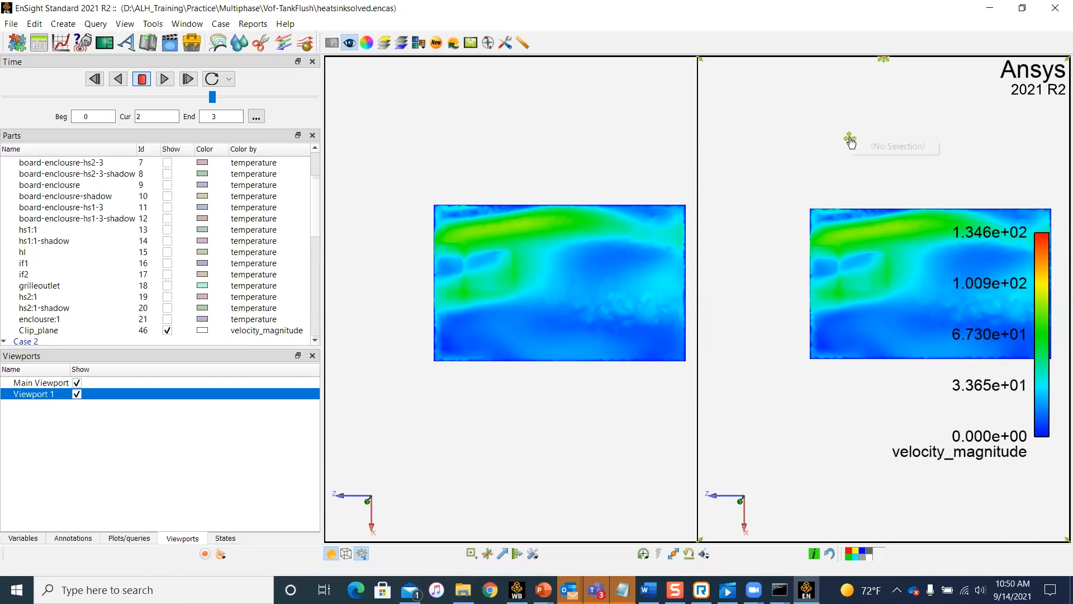
right_click(805, 149)
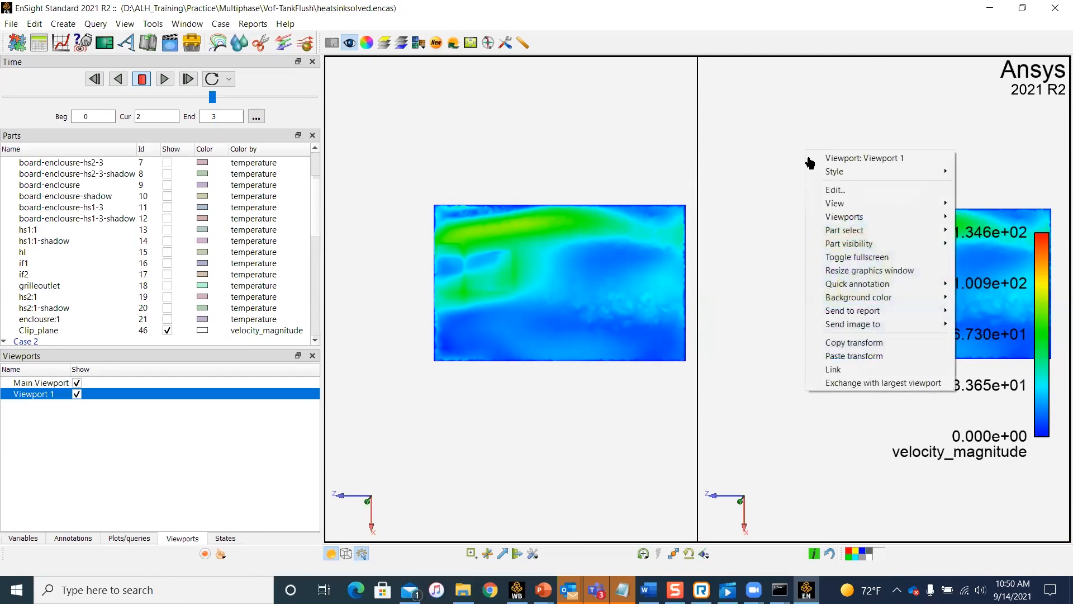
left_click(856, 371)
left_click_drag(398, 434, 505, 445)
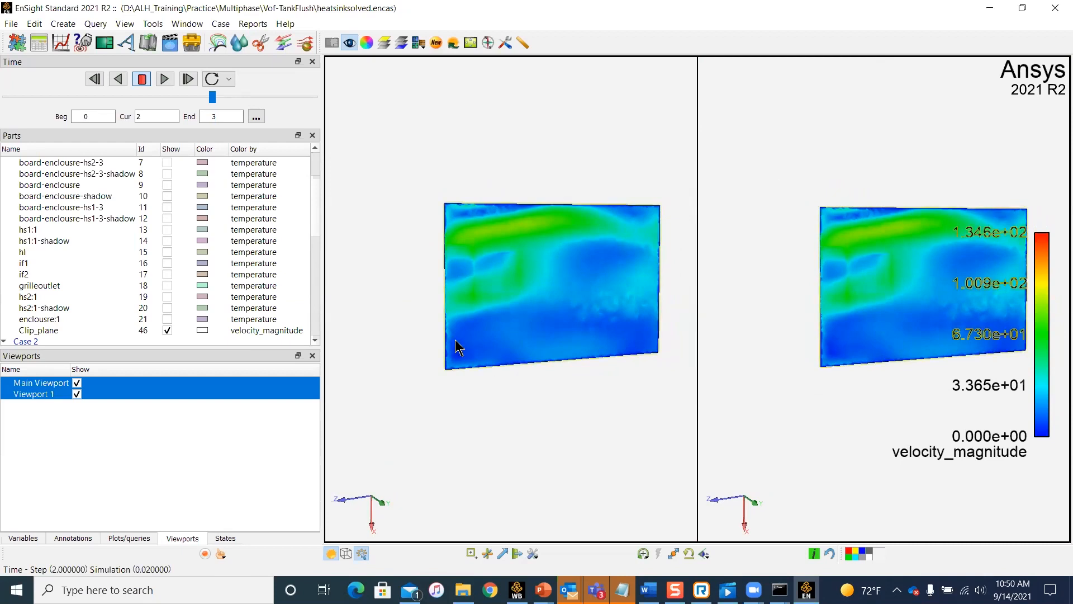
Show the Case 1 part hs2:1 with the clip plane and turn the linked views to an oblique angle.
scroll(157, 253, "down", 4)
scroll(168, 253, "up", 3)
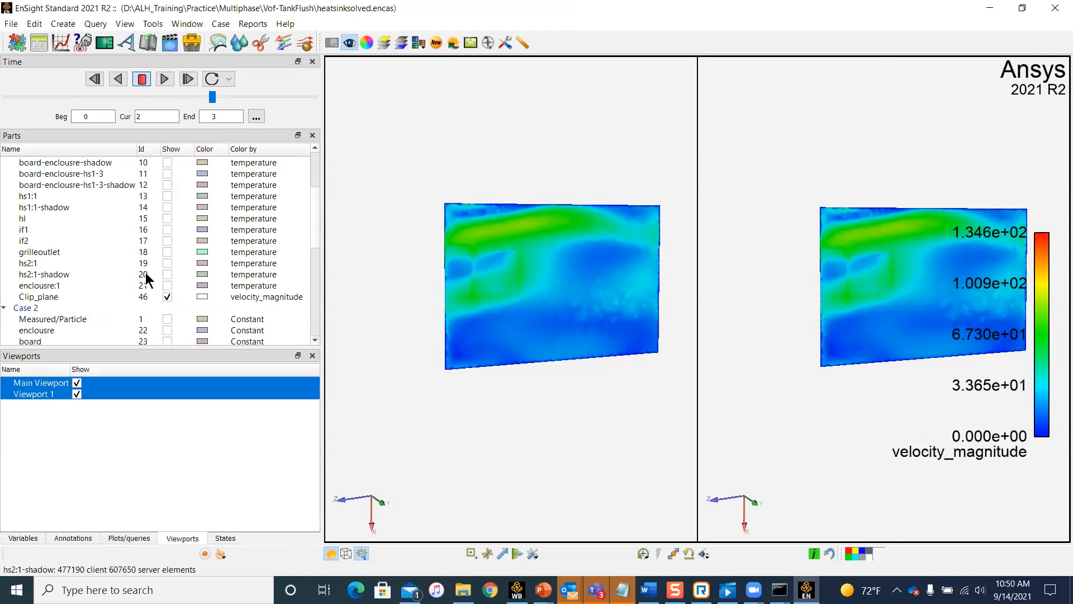
left_click(167, 262)
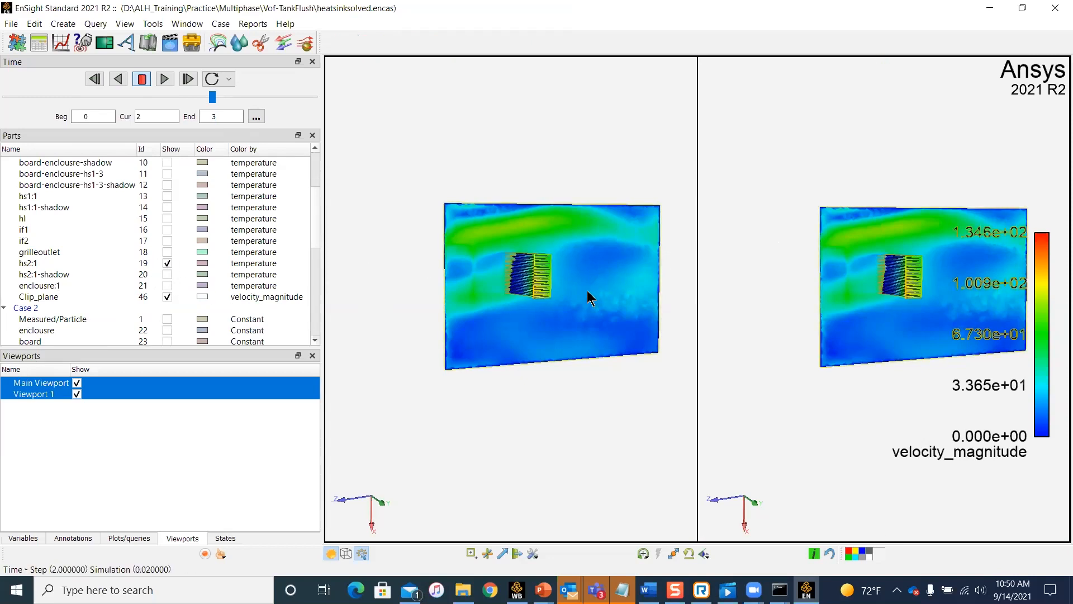
left_click_drag(578, 285, 553, 287)
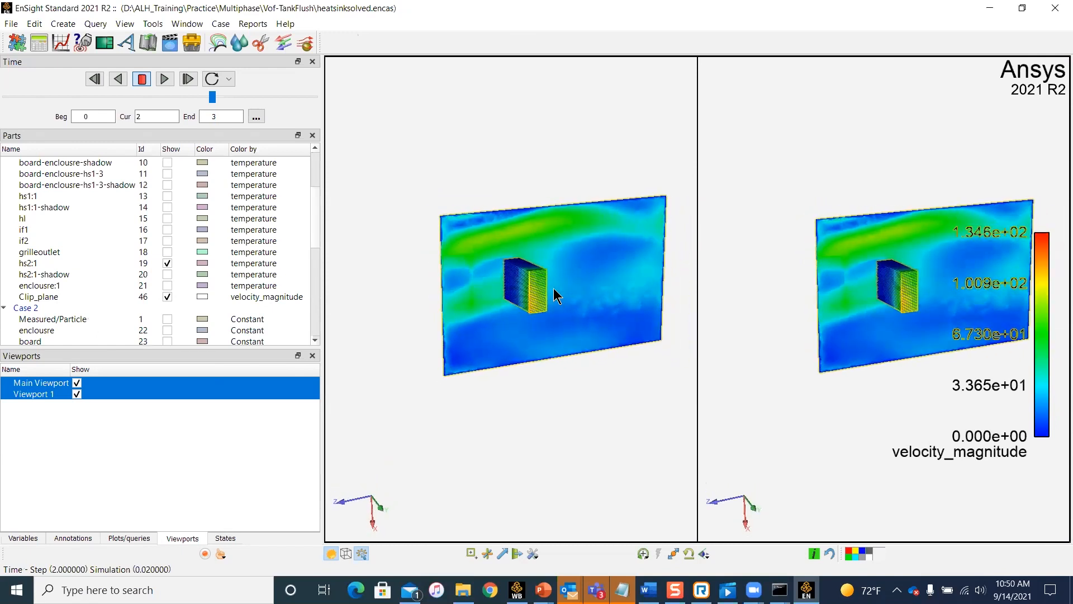
scroll(554, 284, "down", 5)
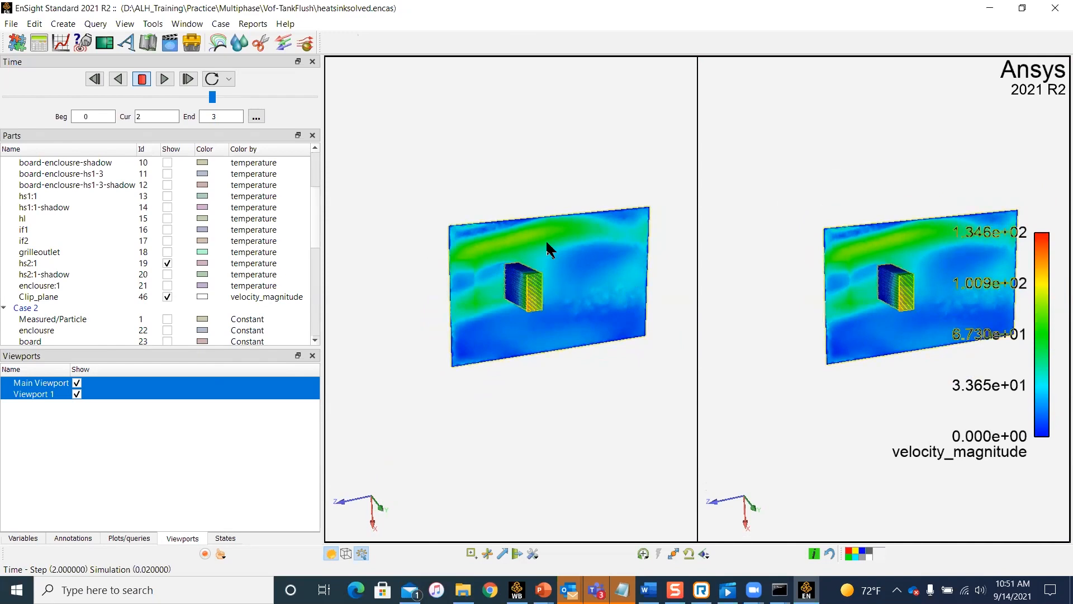
Hide Clip_plane in Viewport 1 only, using the per-viewport visibility setting, and keep it visible in the main viewport.
left_click(947, 255)
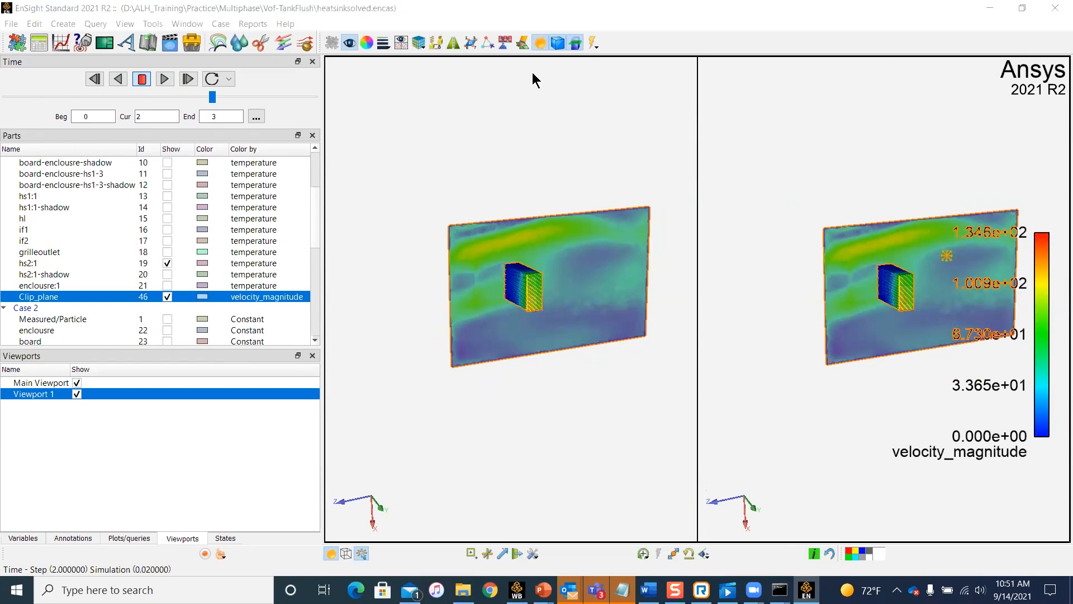
double_click(930, 12)
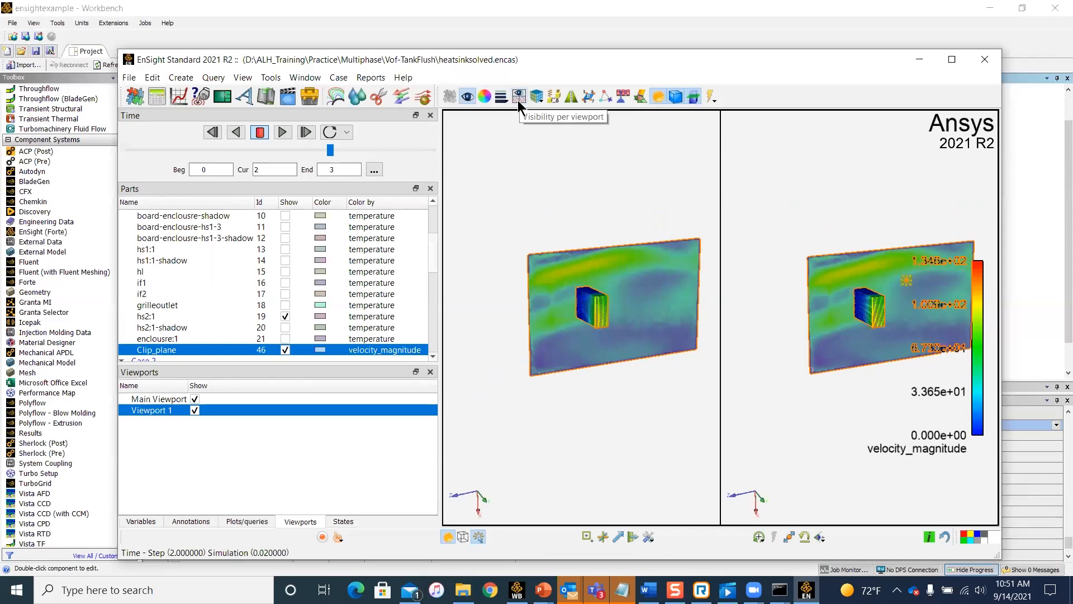
left_click(518, 103)
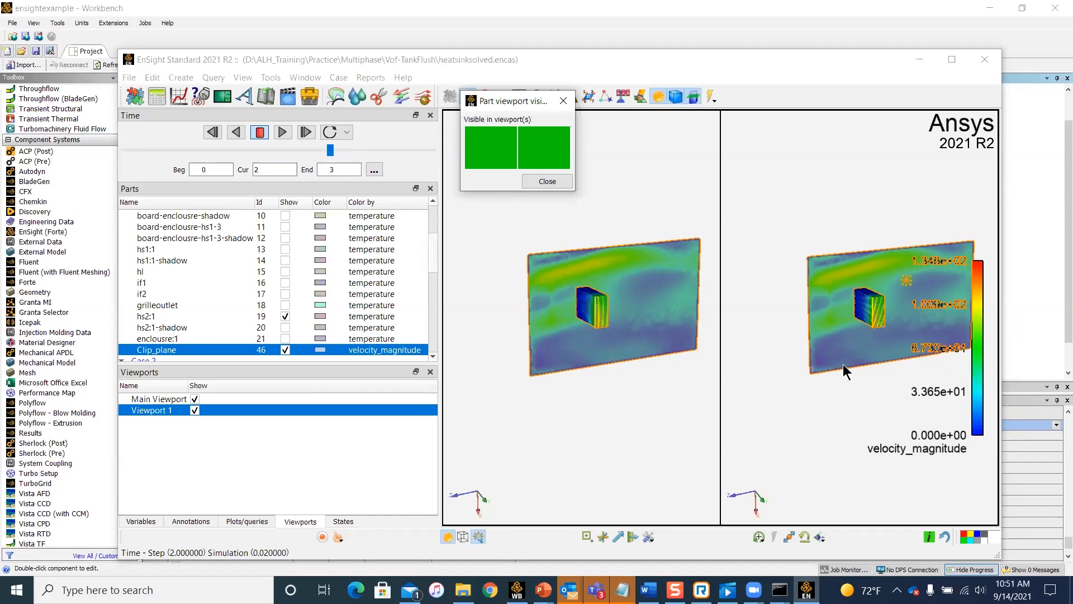
left_click(549, 154)
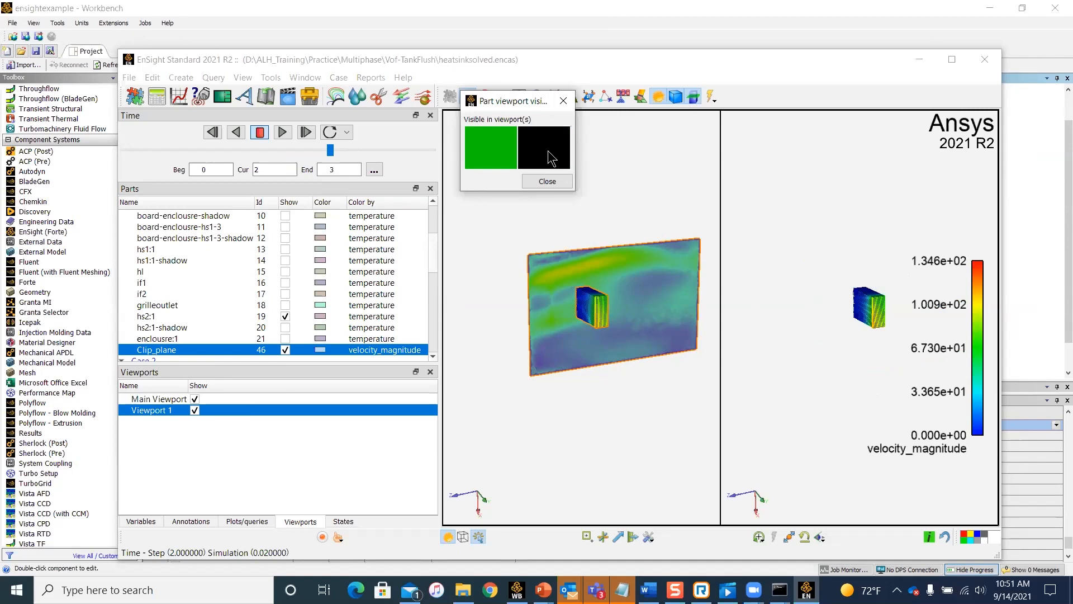
left_click(571, 108)
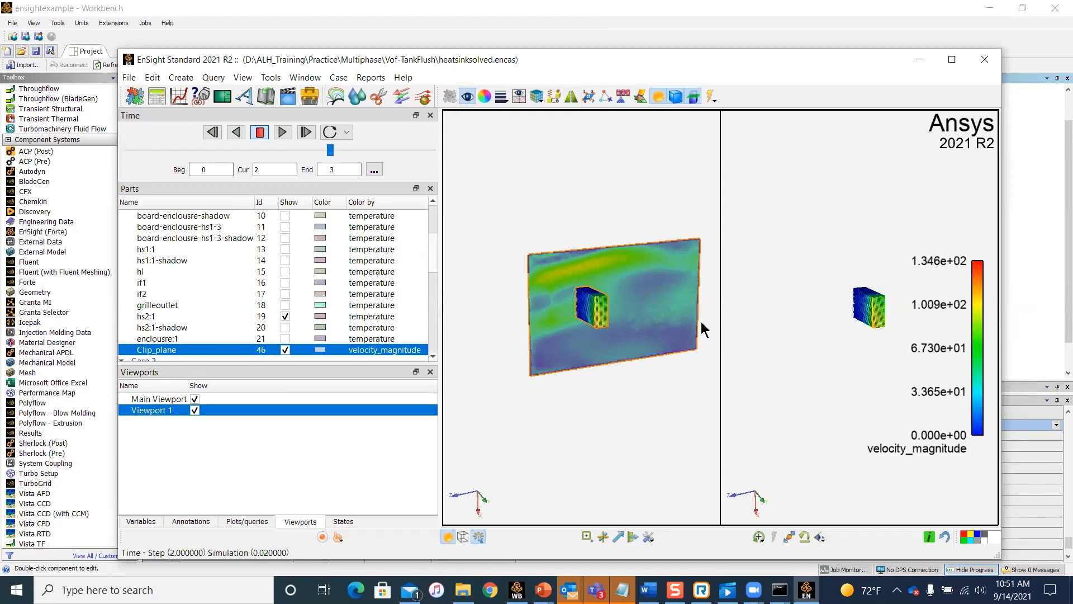
left_click(951, 59)
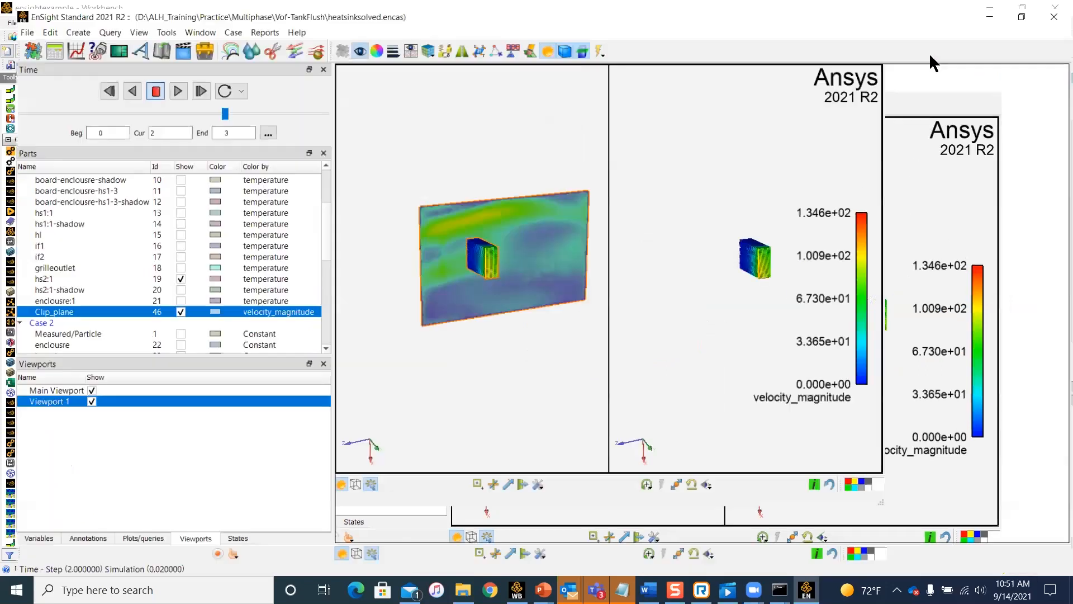
left_click(34, 24)
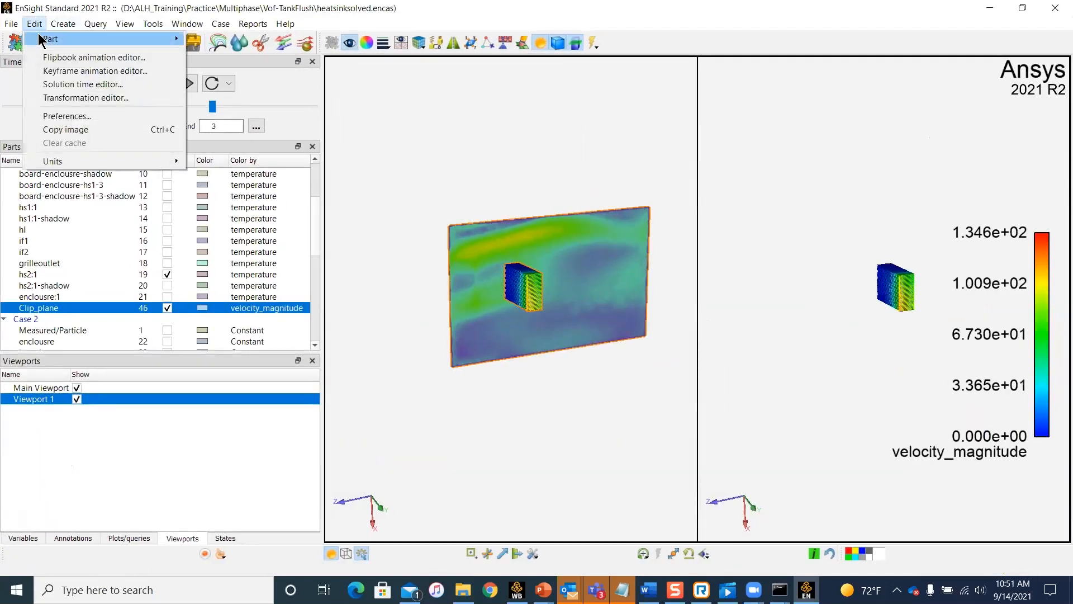
mouse_move(45, 40)
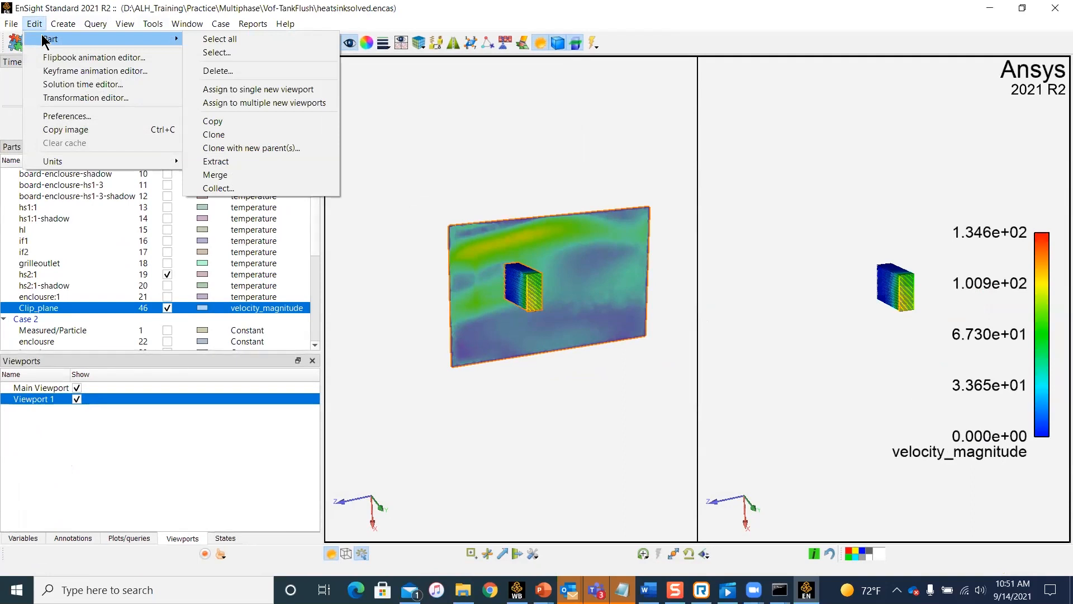
left_click(496, 185)
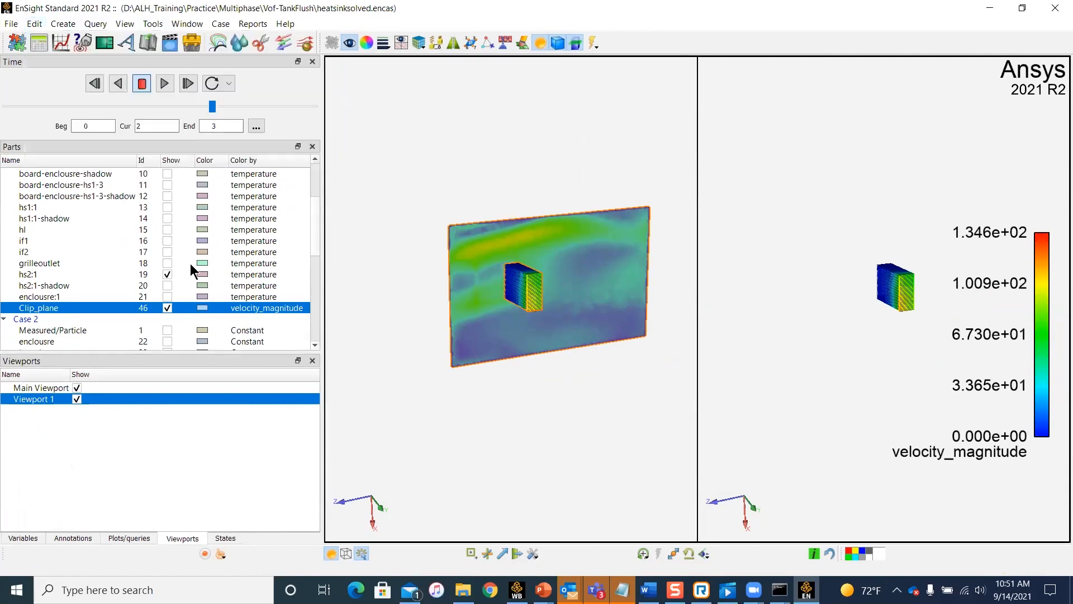
Select all Case 2 parts and assign them to a single new viewport.
left_click(24, 320)
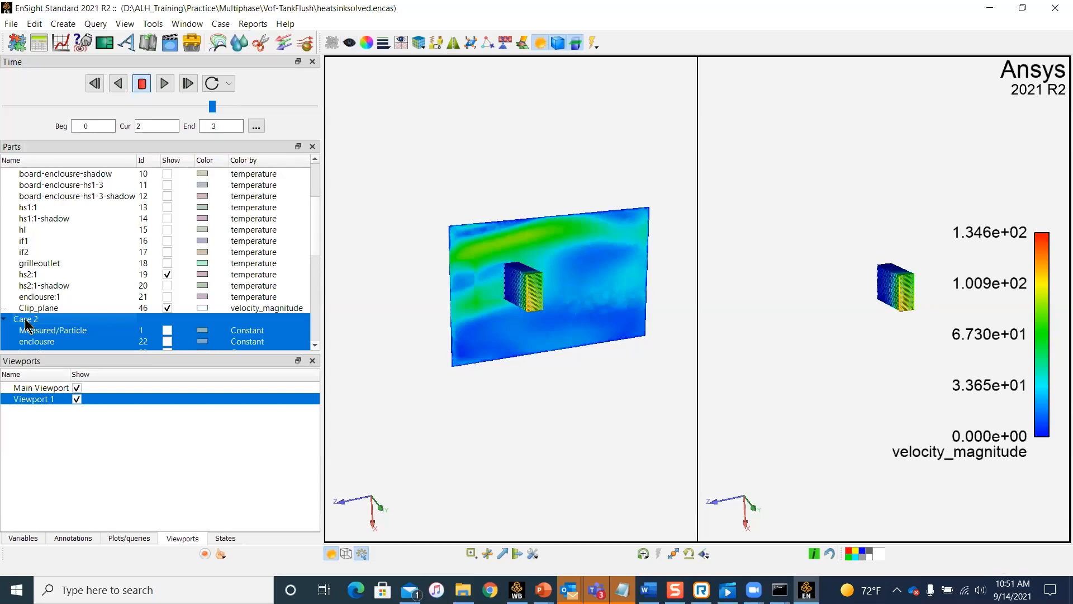
left_click(34, 24)
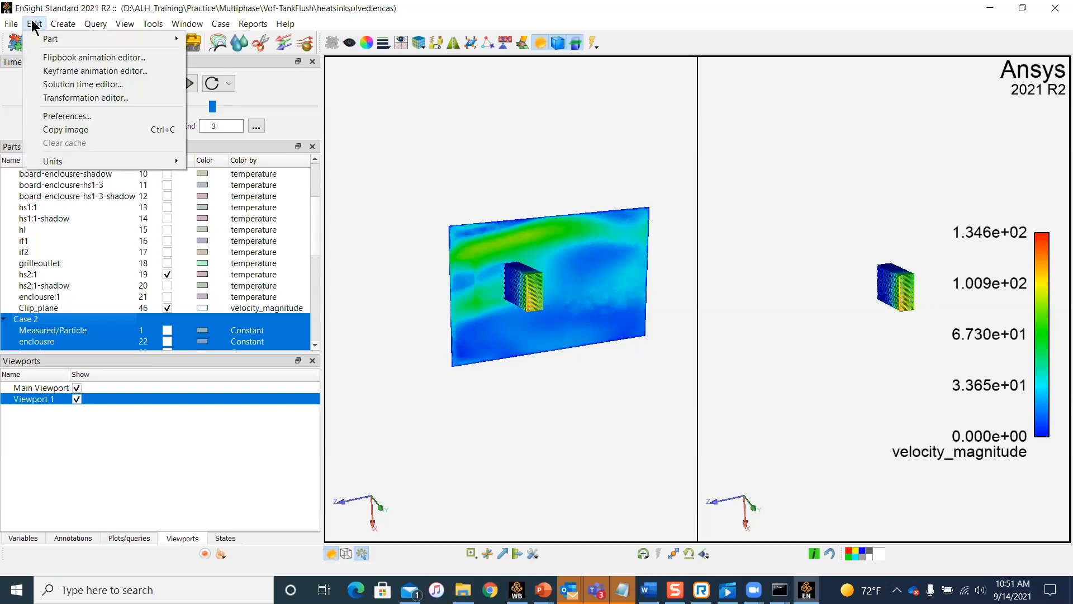
mouse_move(49, 41)
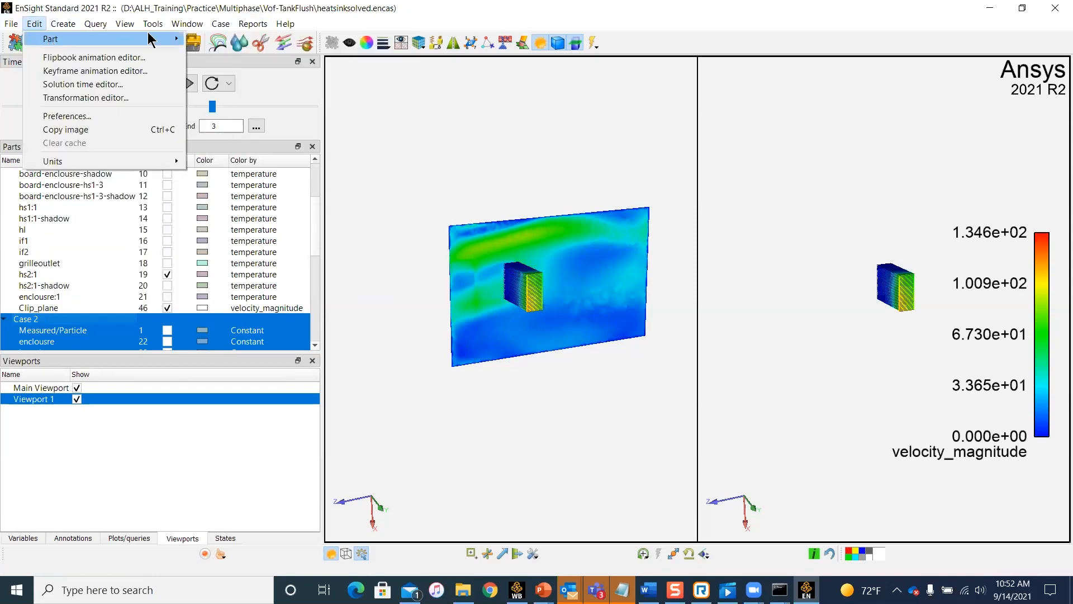
mouse_move(168, 39)
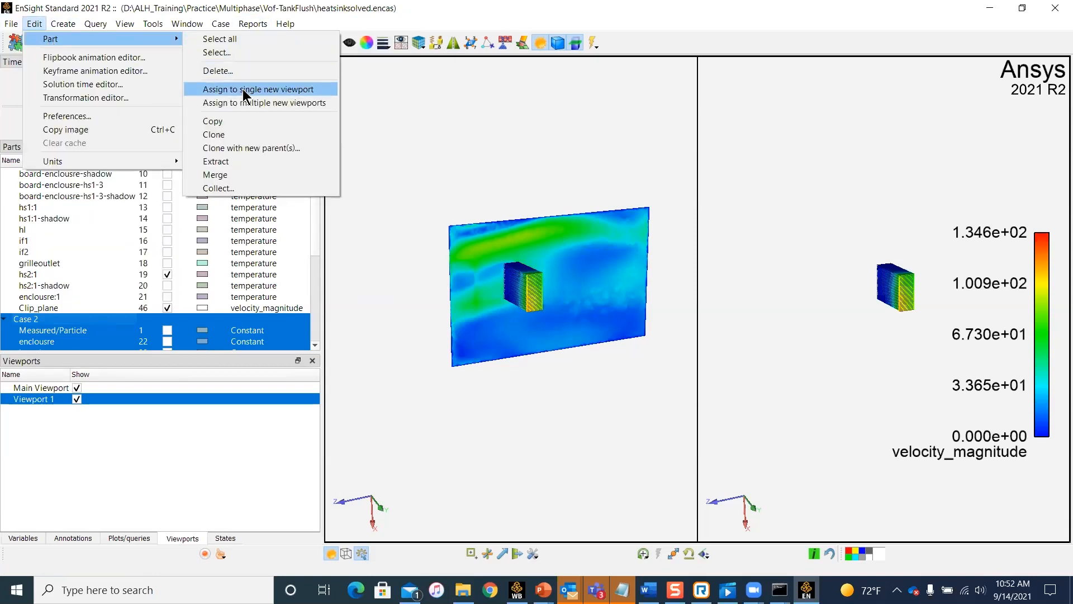
left_click(243, 91)
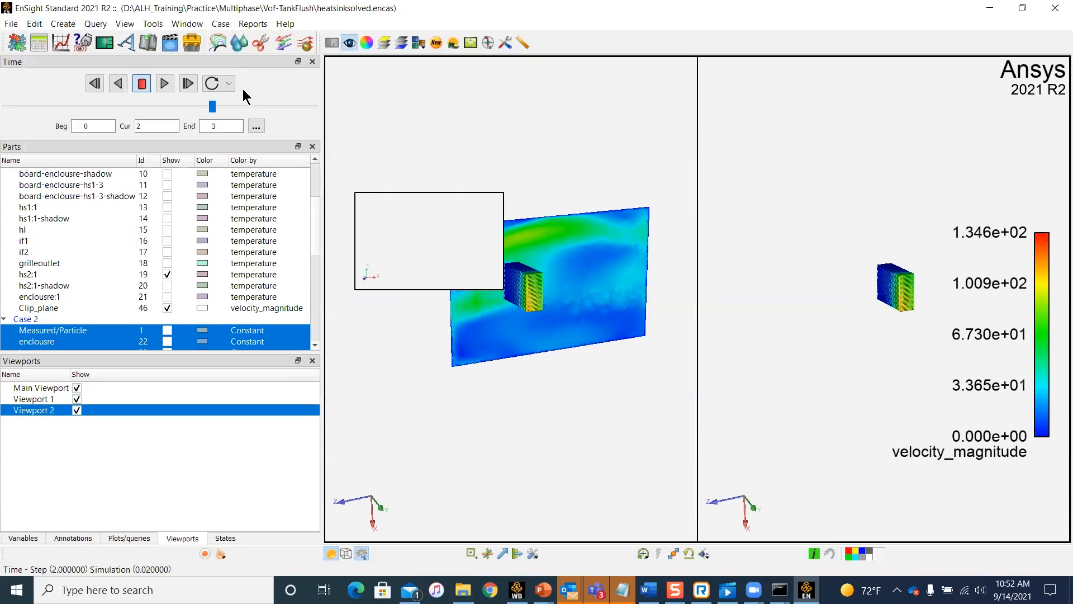
Show all the Case 2 parts in the graphics window and go through their entries in the part list.
left_click(29, 322)
right_click(29, 323)
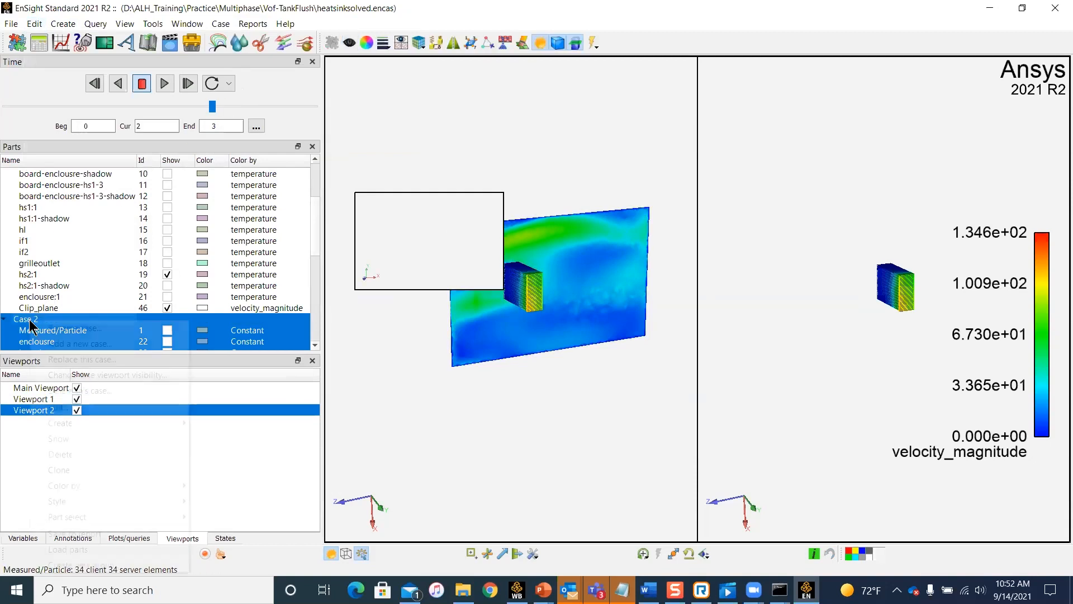
left_click(72, 438)
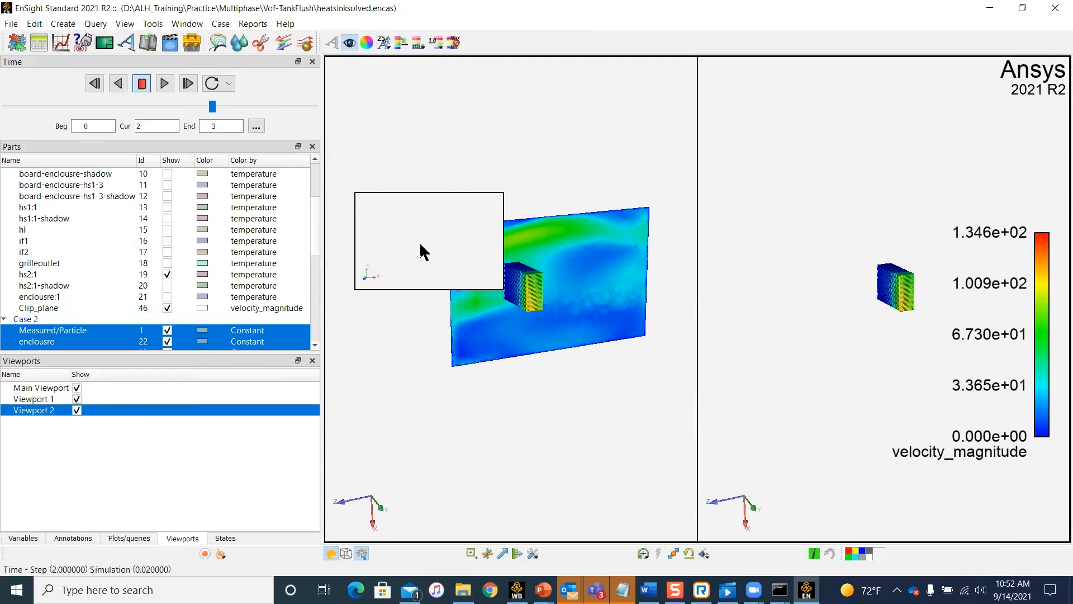
scroll(306, 306, "down", 5)
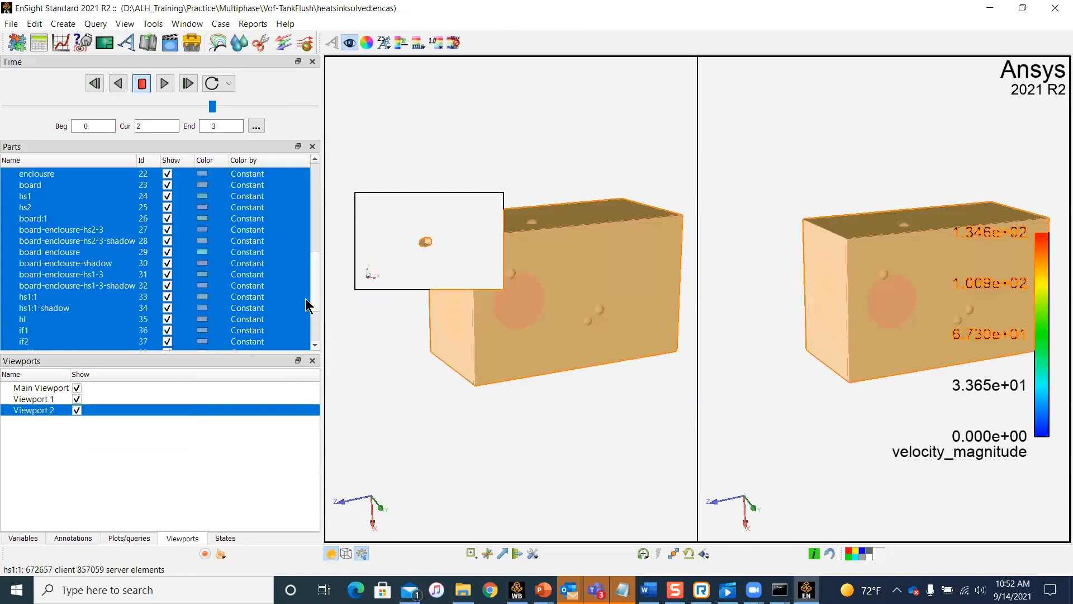
Hide Viewport 1 and arrange the remaining viewports in the two-vertical layout.
mouse_move(427, 238)
left_mouse_down()
mouse_move(460, 223)
mouse_move(425, 247)
left_mouse_up()
scroll(239, 253, "up", 7)
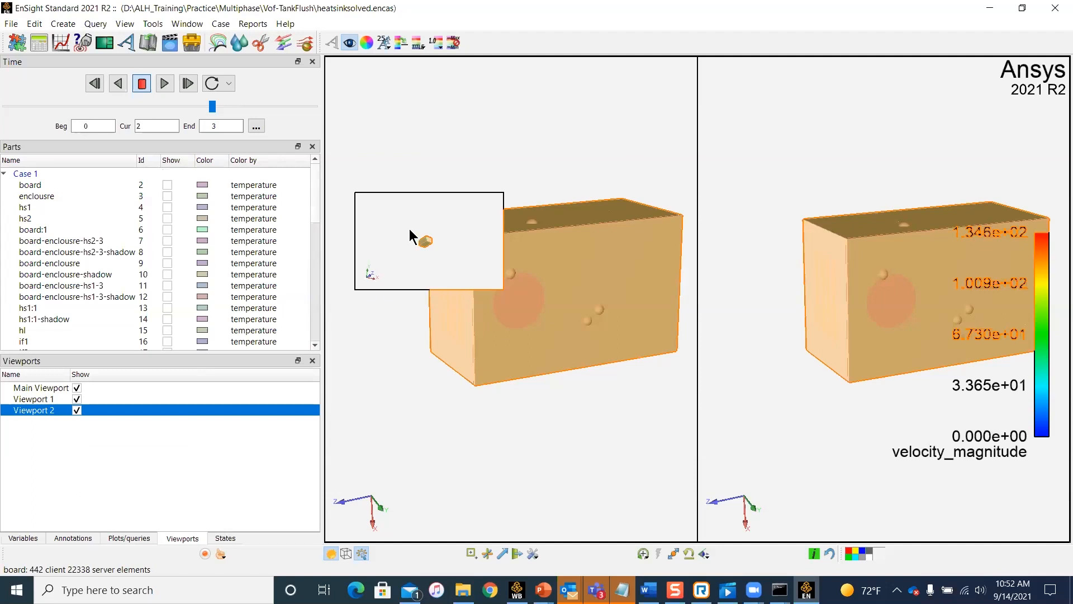
left_click(77, 398)
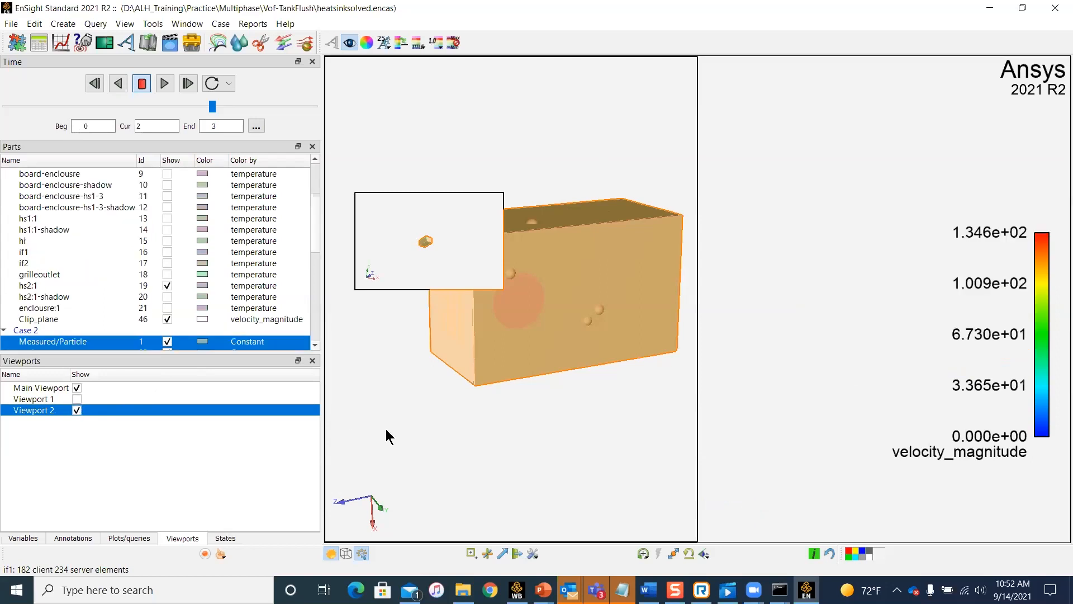
left_click(34, 388)
left_click(419, 43)
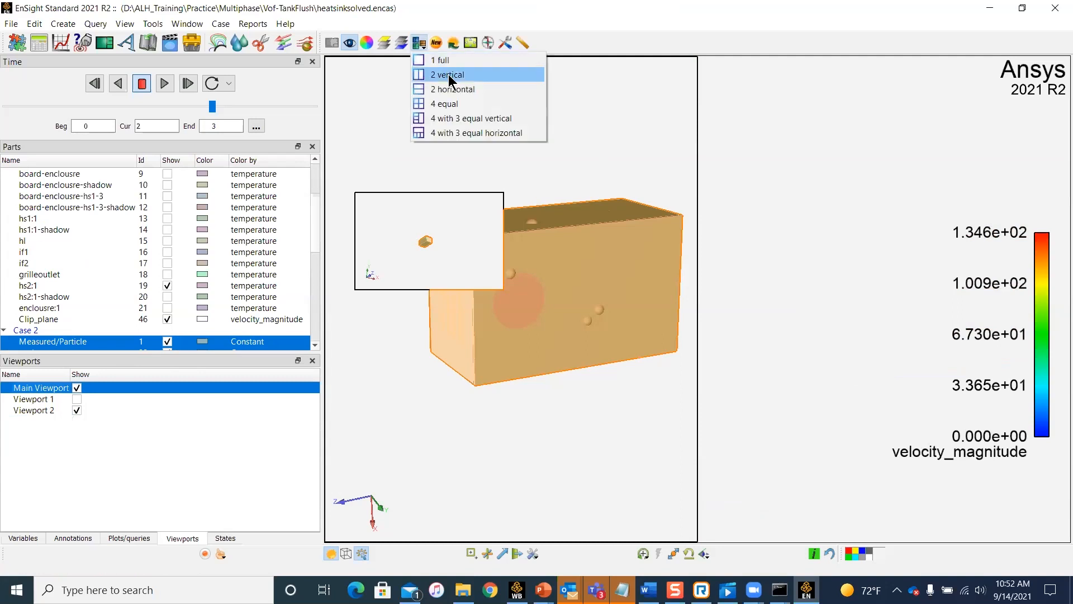
left_click(448, 75)
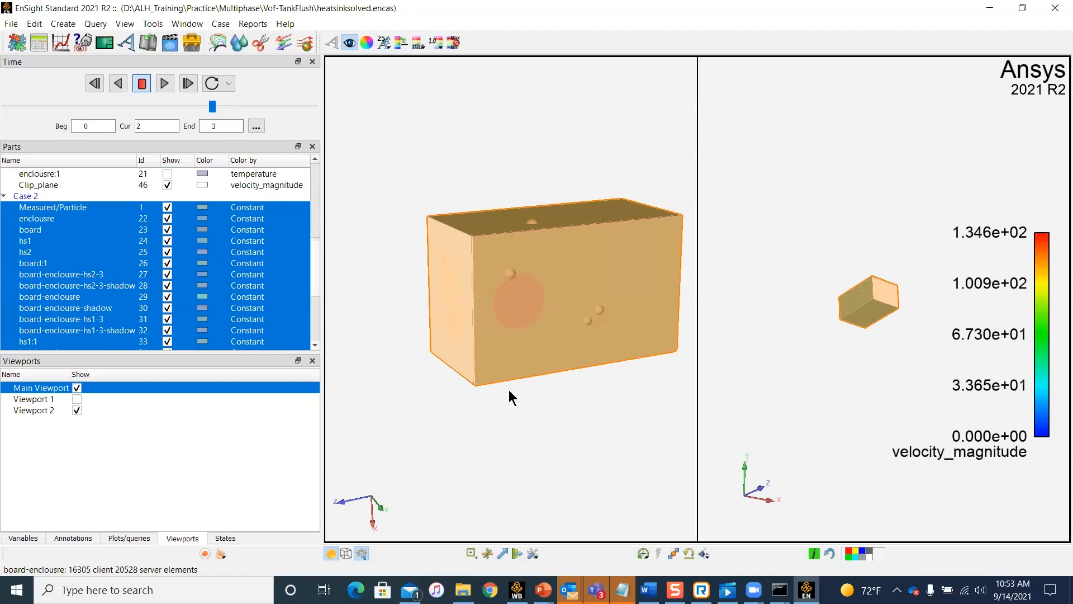
Switch to Workbench, open the Solution of Fluent system C, and rotate the mesh to face the two circular inlets.
left_click(516, 589)
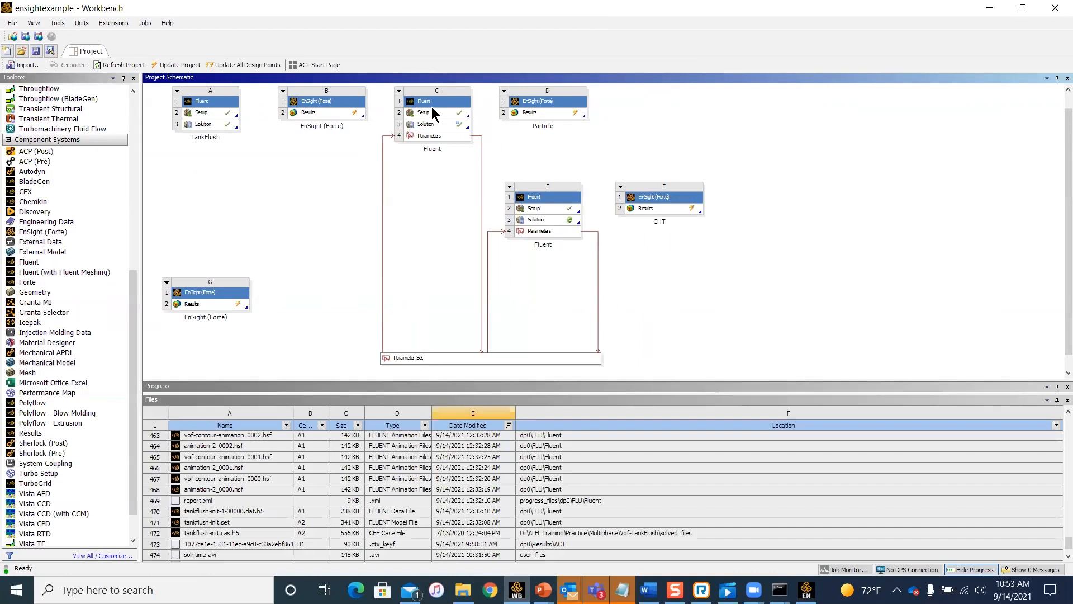
double_click(434, 123)
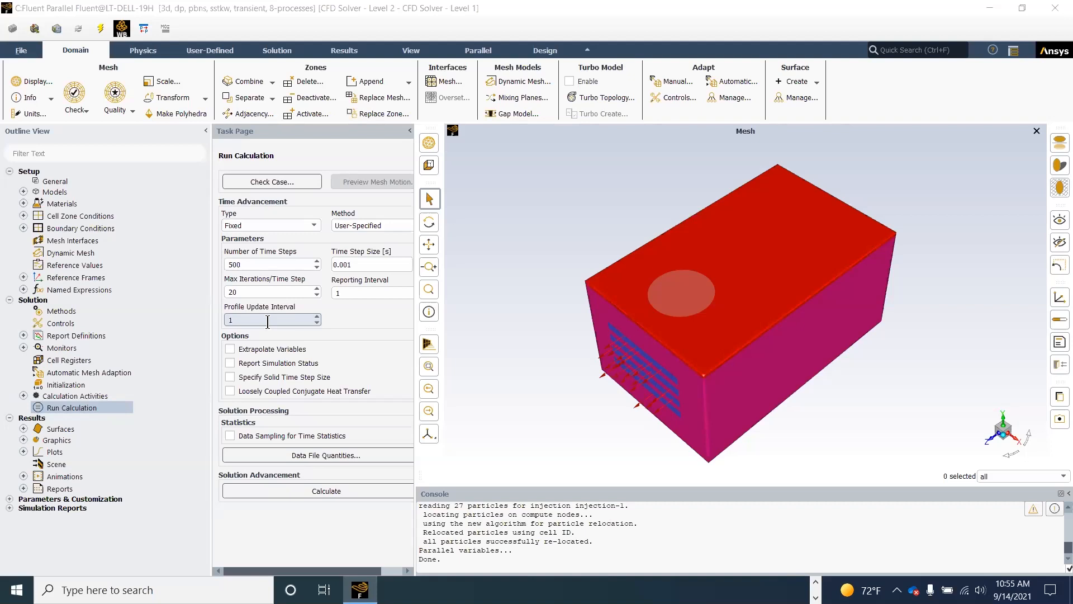
left_click_drag(685, 352, 679, 384)
left_click_drag(753, 290, 891, 431)
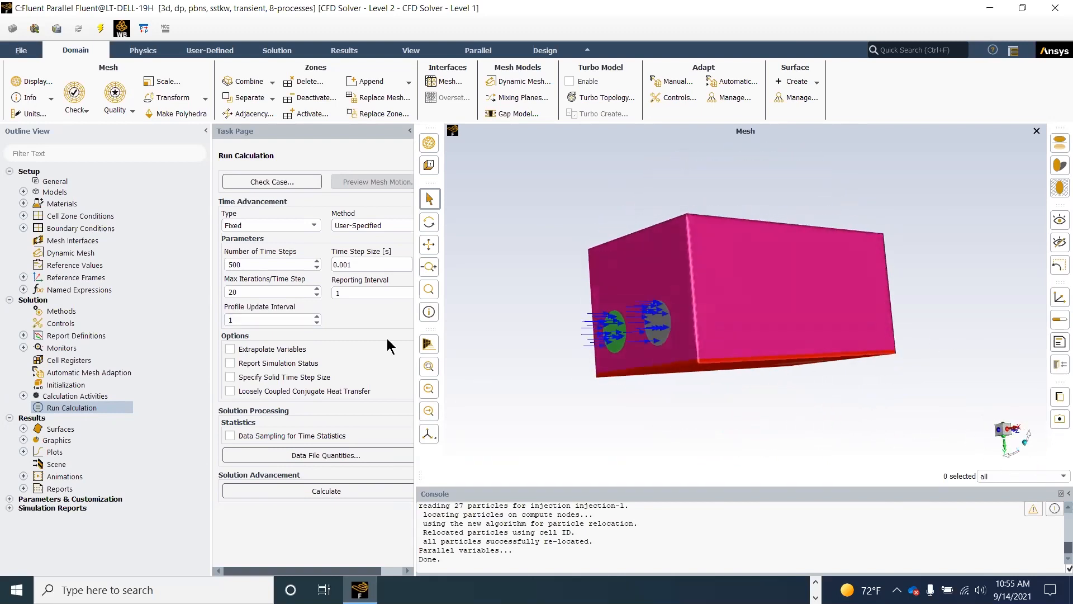
Examine the surfaces, particle type and start and stop times of discrete phase injection-1, and close its properties without changes.
left_click(23, 192)
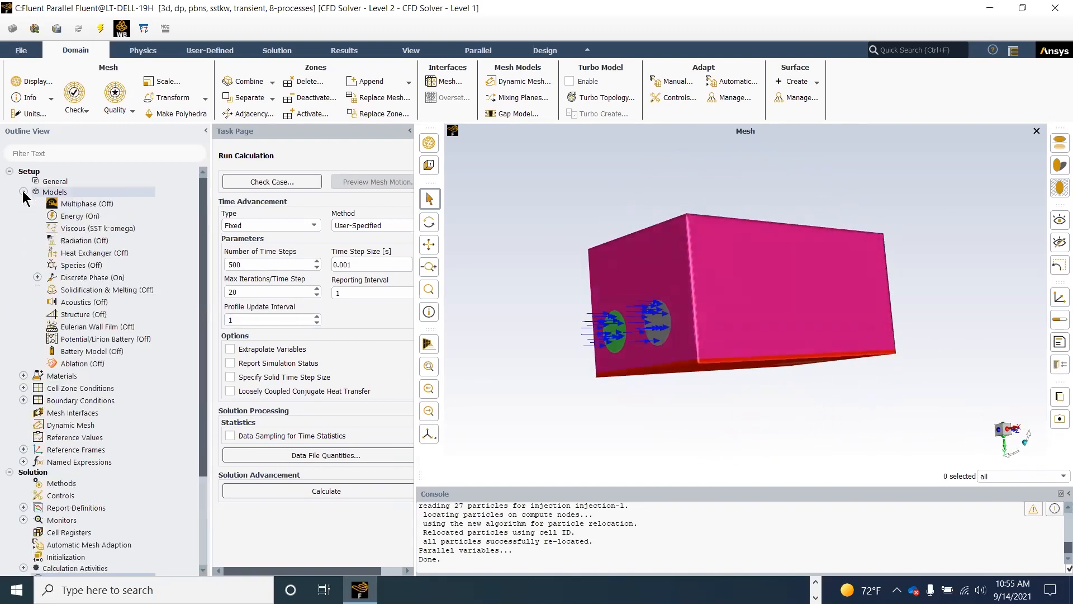
left_click(38, 277)
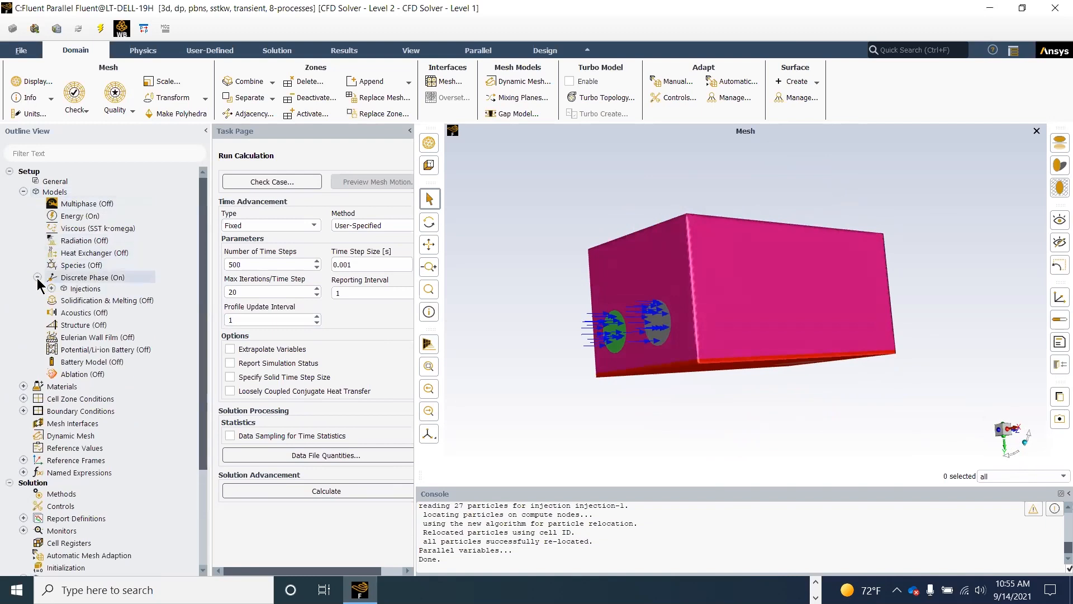
left_click(51, 288)
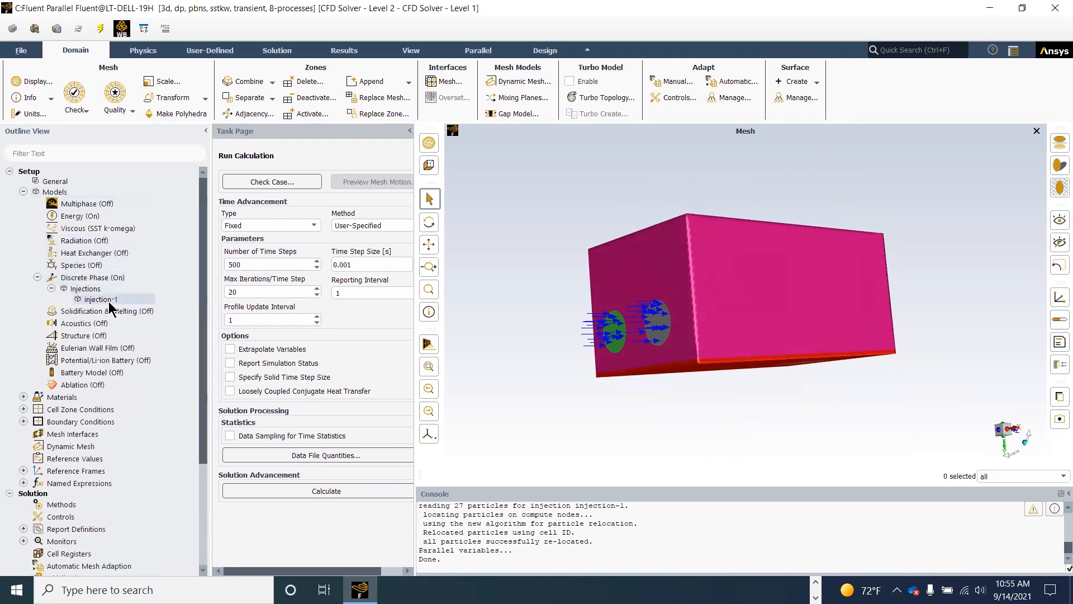
double_click(108, 301)
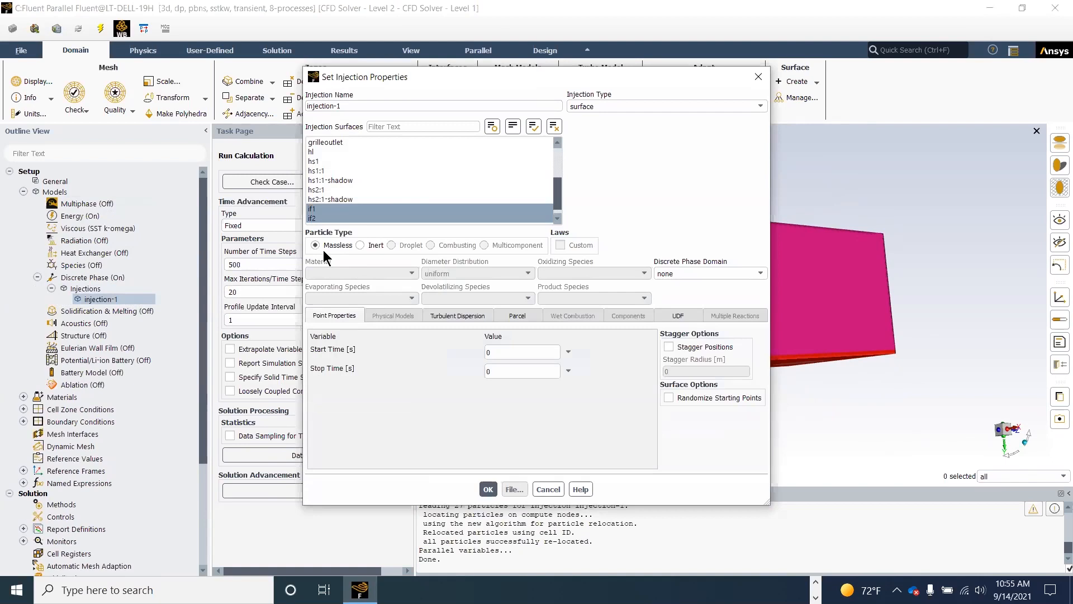
left_click(490, 353)
left_click(548, 489)
Examine the export-1 EnSight Case Gold automatic export under Calculation Activities, including its cell zones and selected quantities, and close it.
scroll(90, 418, "down", 4)
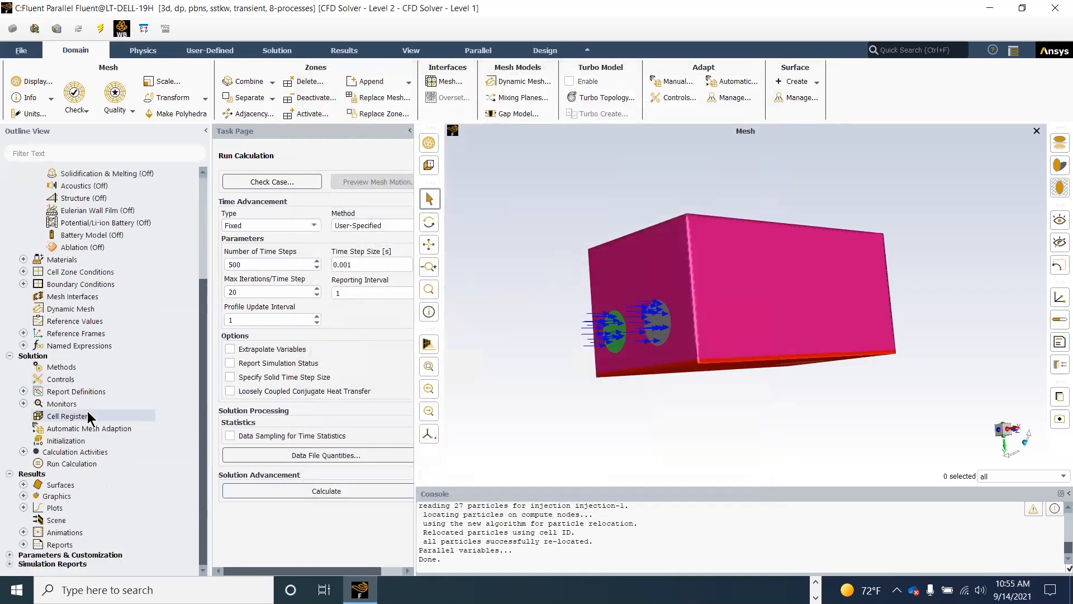
double_click(75, 451)
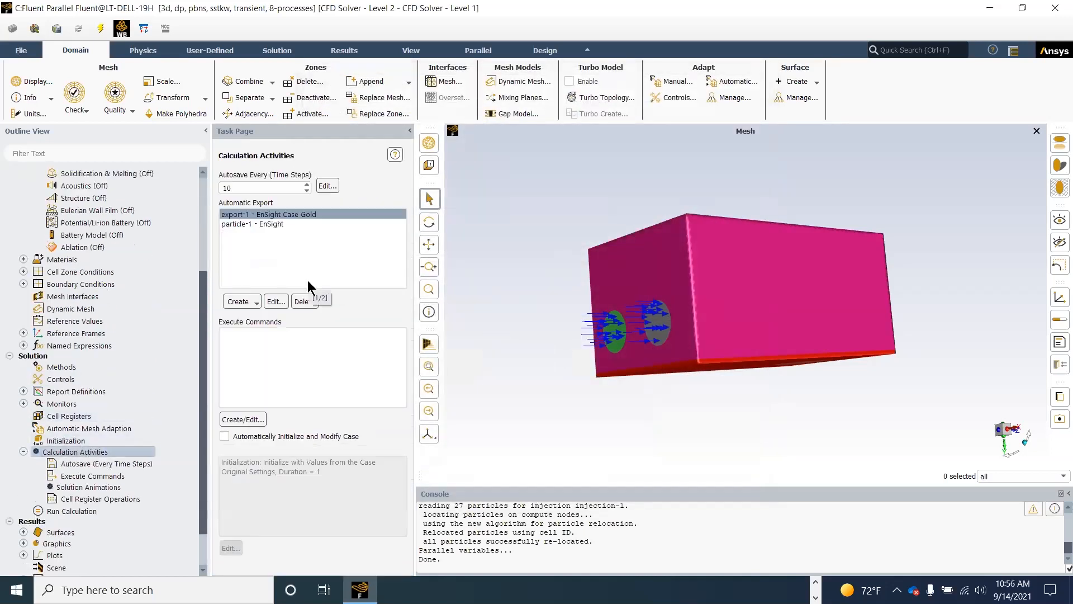
left_click(265, 214)
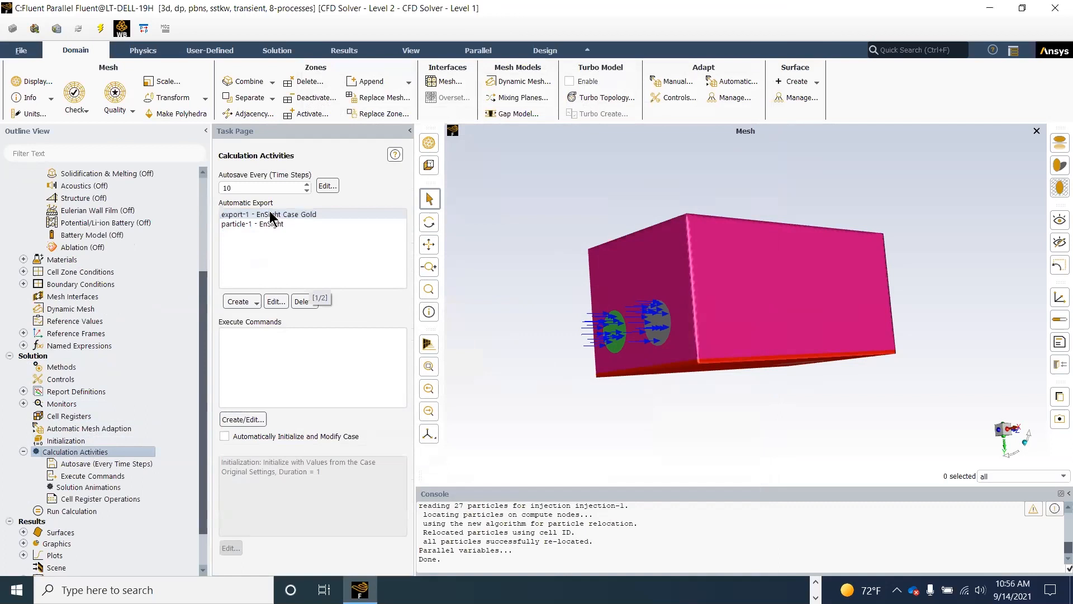
left_click(271, 214)
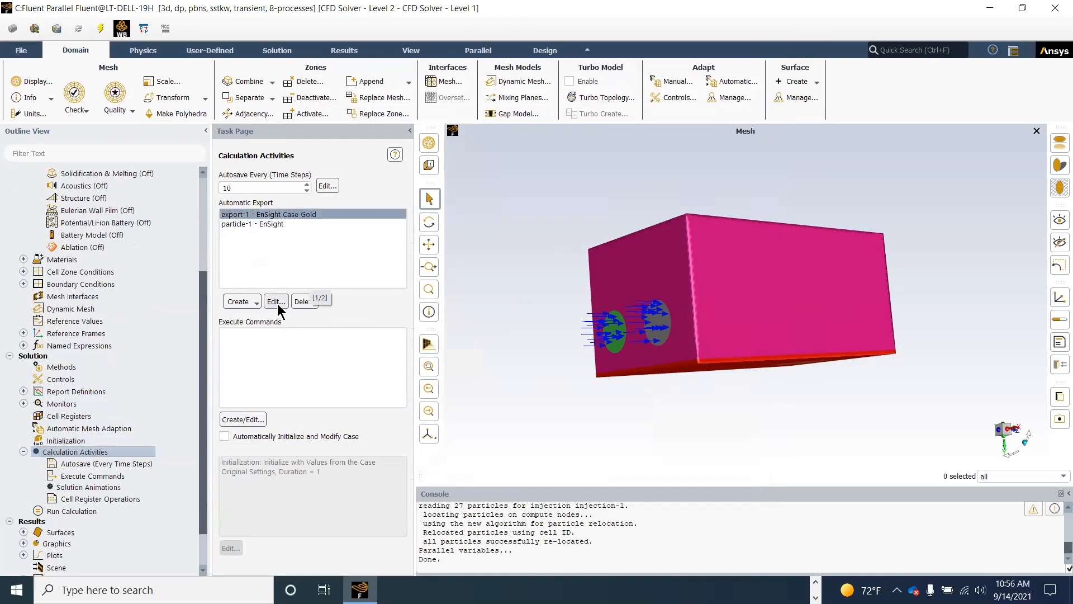
left_click(276, 300)
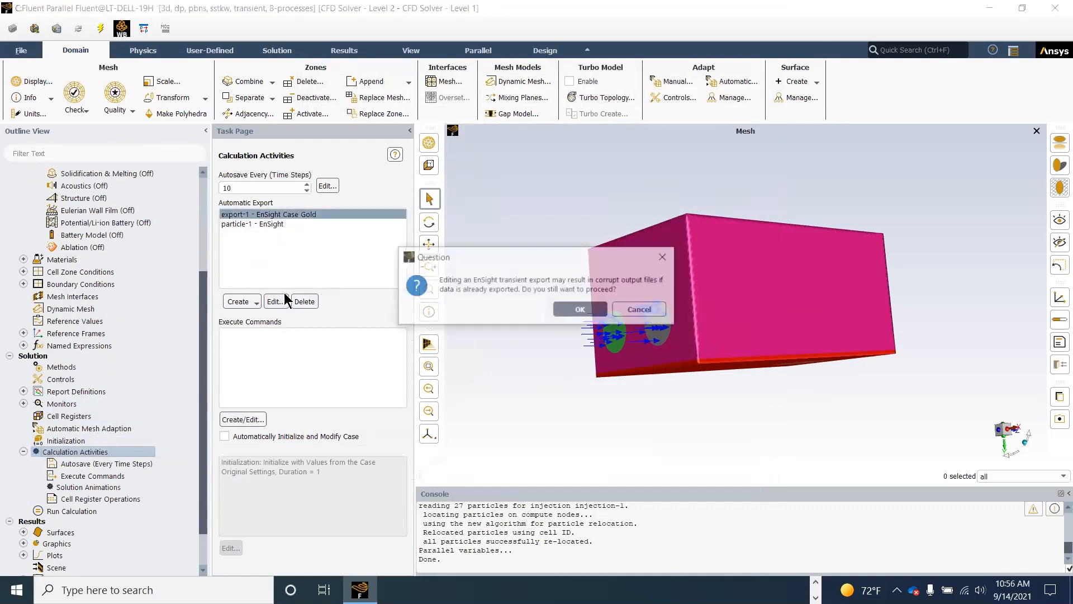
left_click(576, 311)
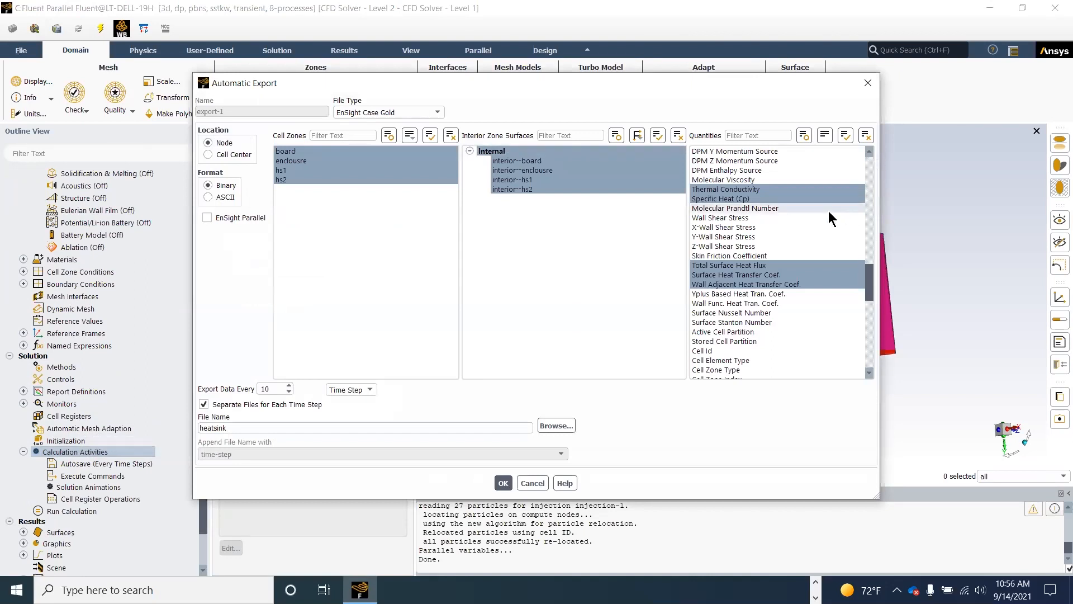
scroll(828, 210, "up", 15)
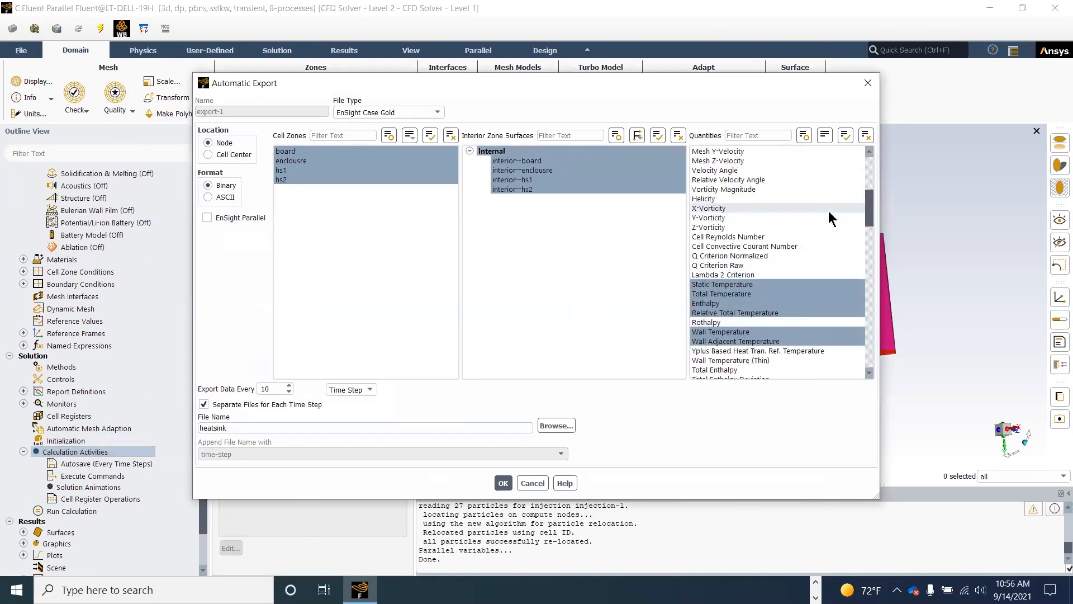
scroll(828, 212, "down", 4)
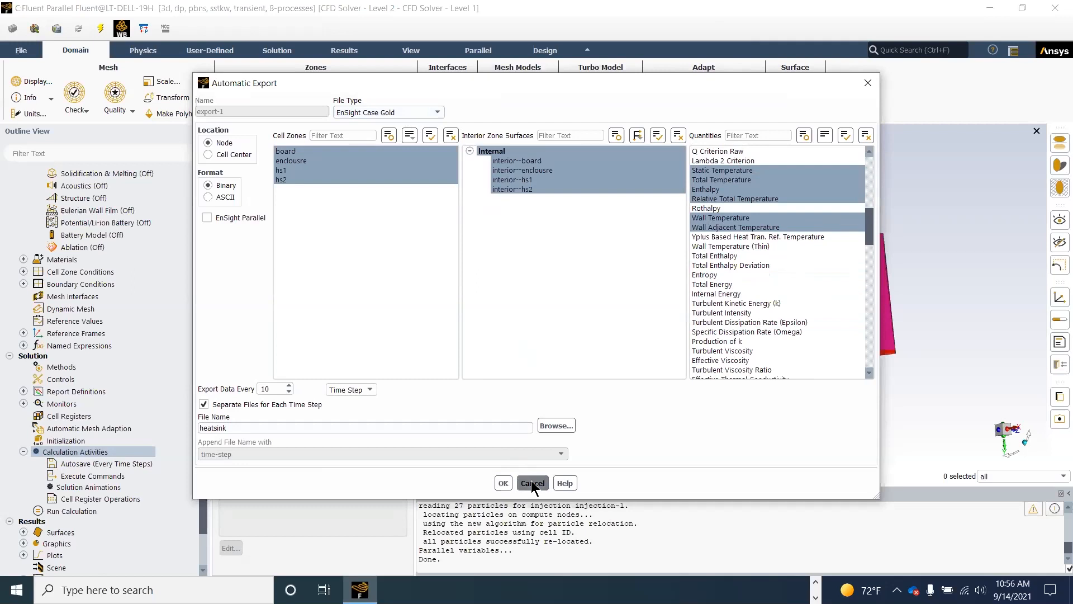
left_click(503, 483)
Examine the particle-1 particle history export, checking its file type, the injection-1 selection and the time step frequency.
left_click(266, 224)
double_click(266, 223)
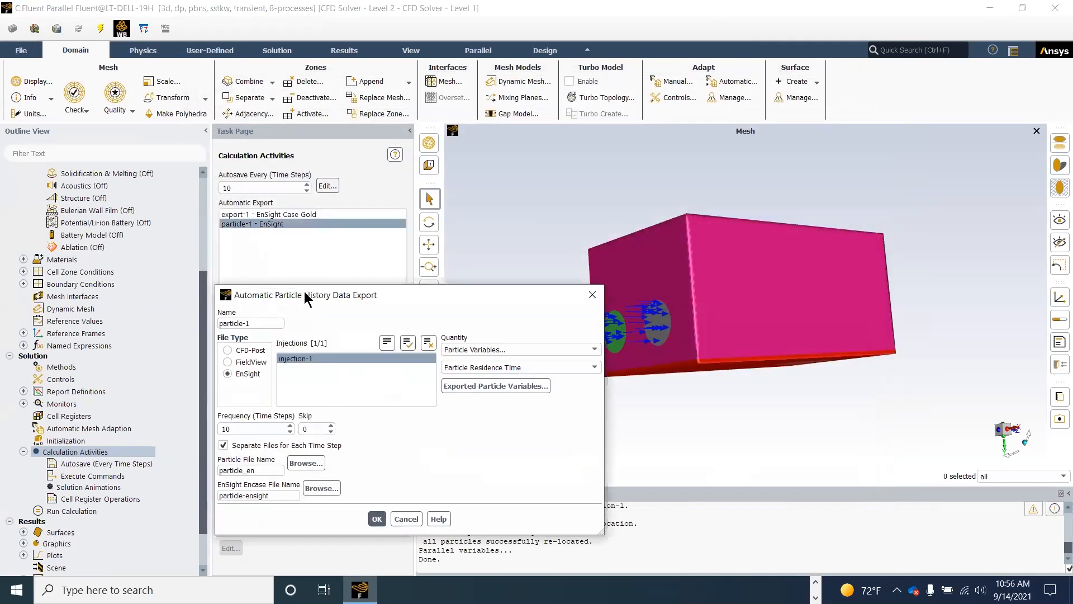
left_click_drag(307, 294, 543, 266)
left_click(232, 298)
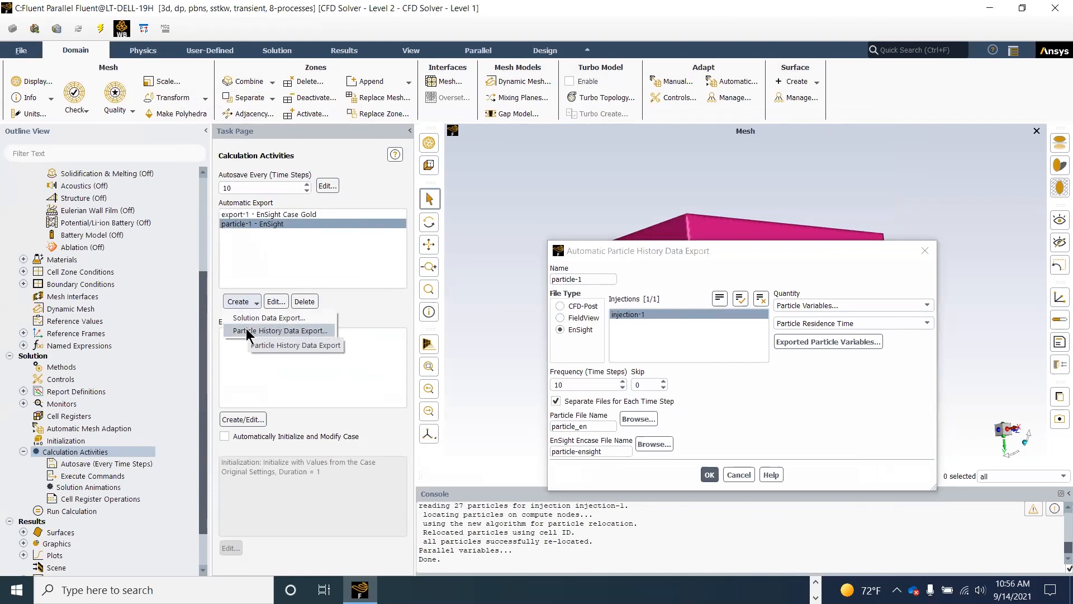
left_click(659, 267)
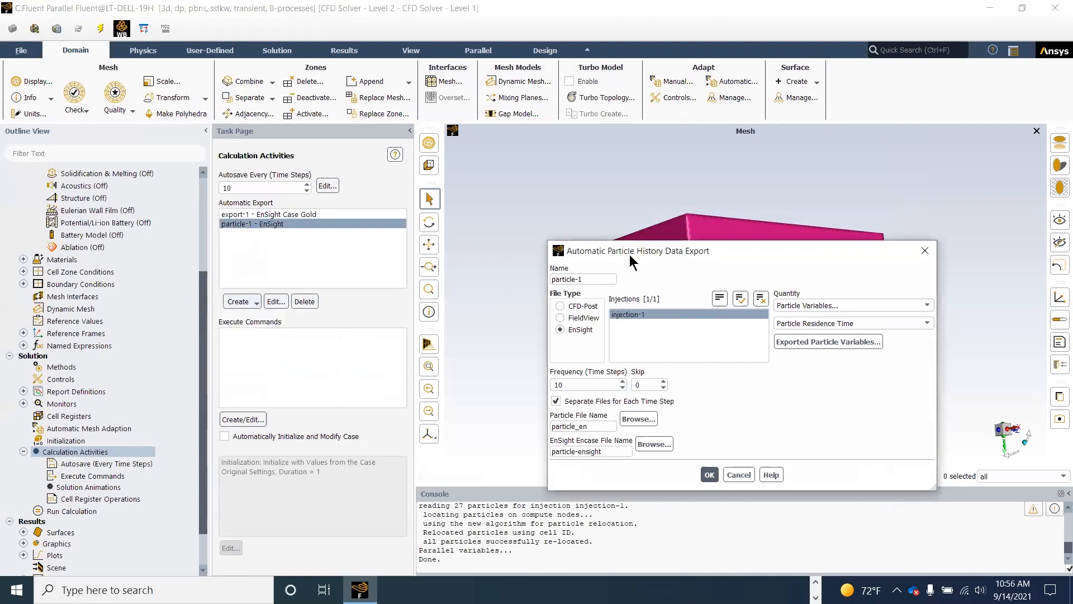
left_click_drag(639, 257, 554, 217)
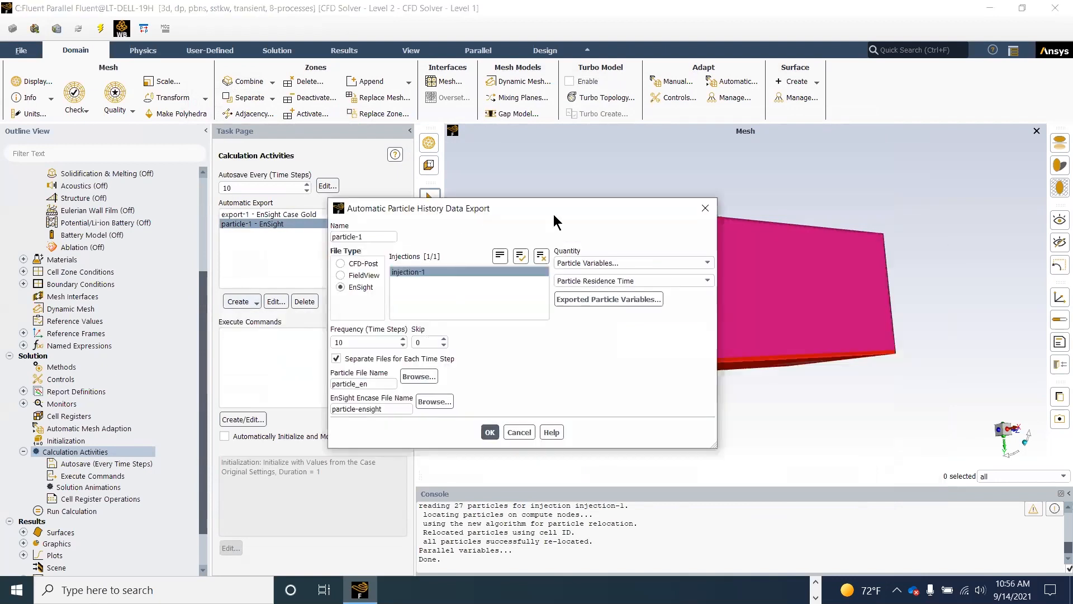
left_click(430, 274)
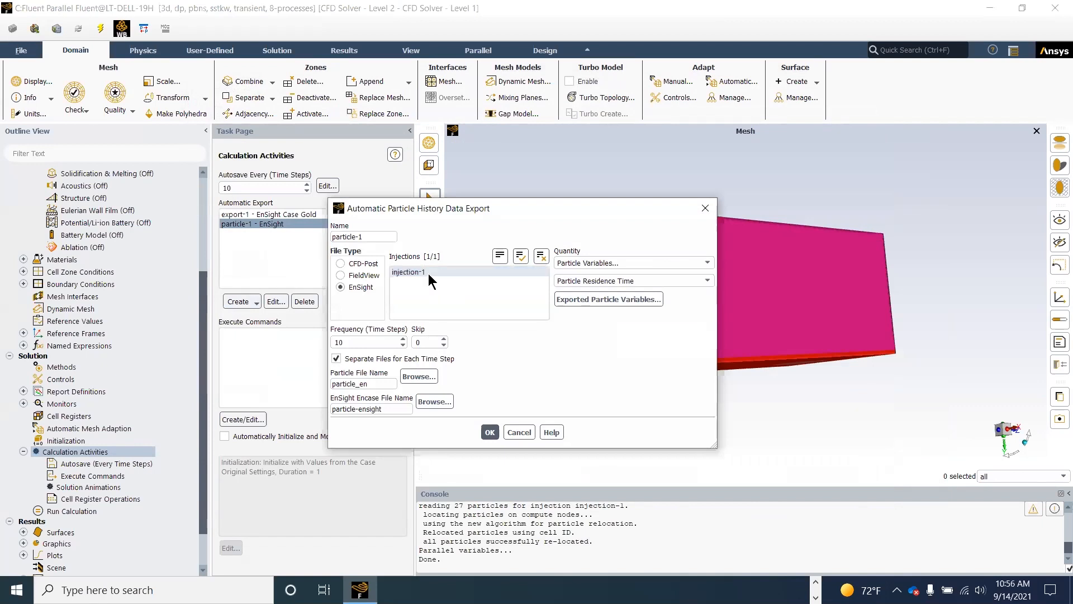
left_click(428, 273)
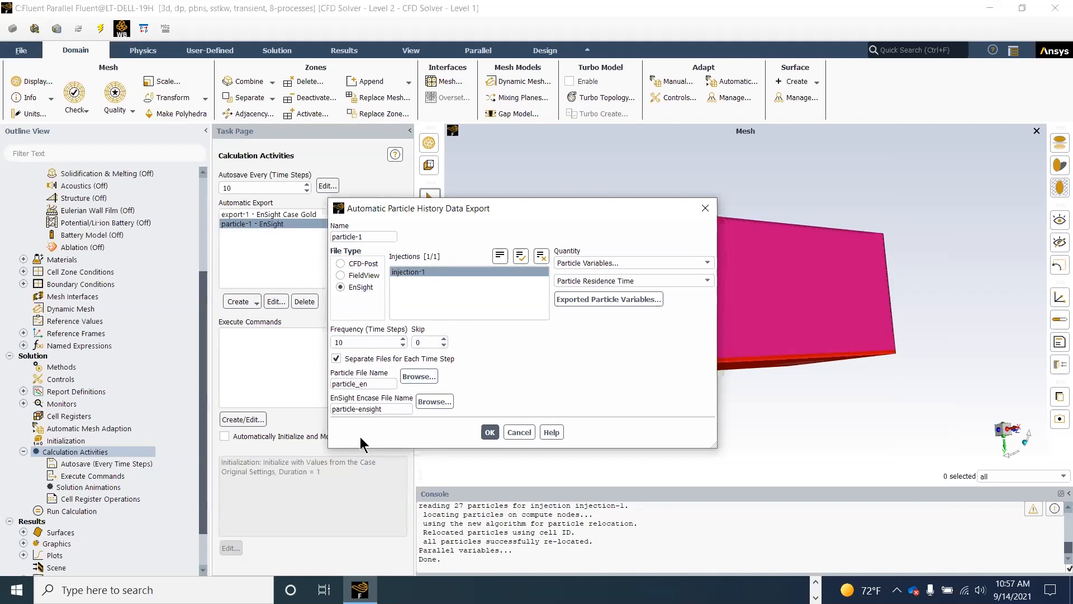
left_click(346, 343)
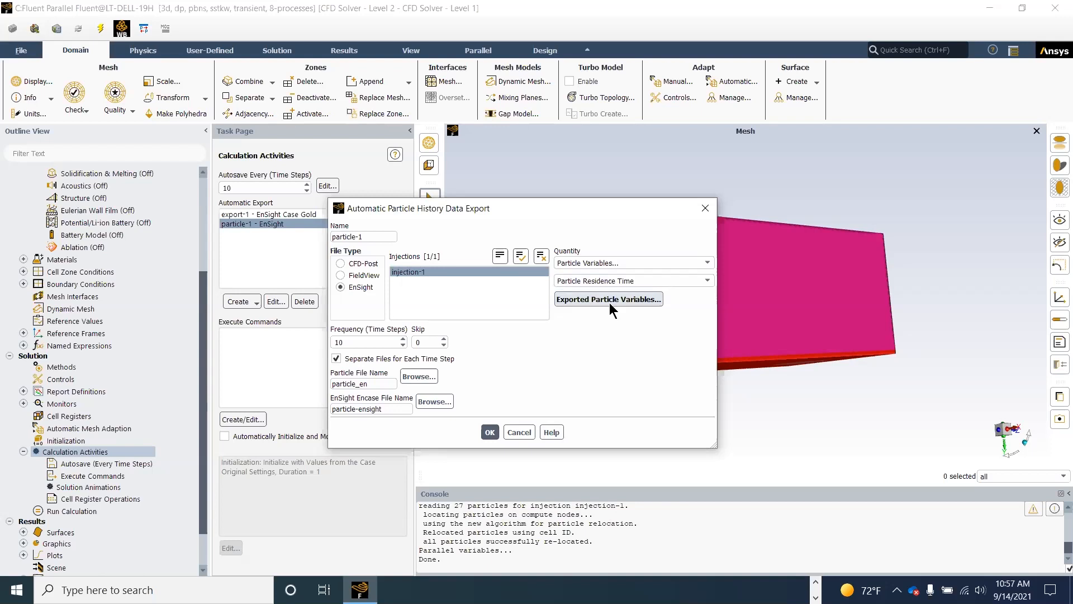
Look through the available particle variables for the particle-1 export, and close both dialogs without changes.
left_click(610, 303)
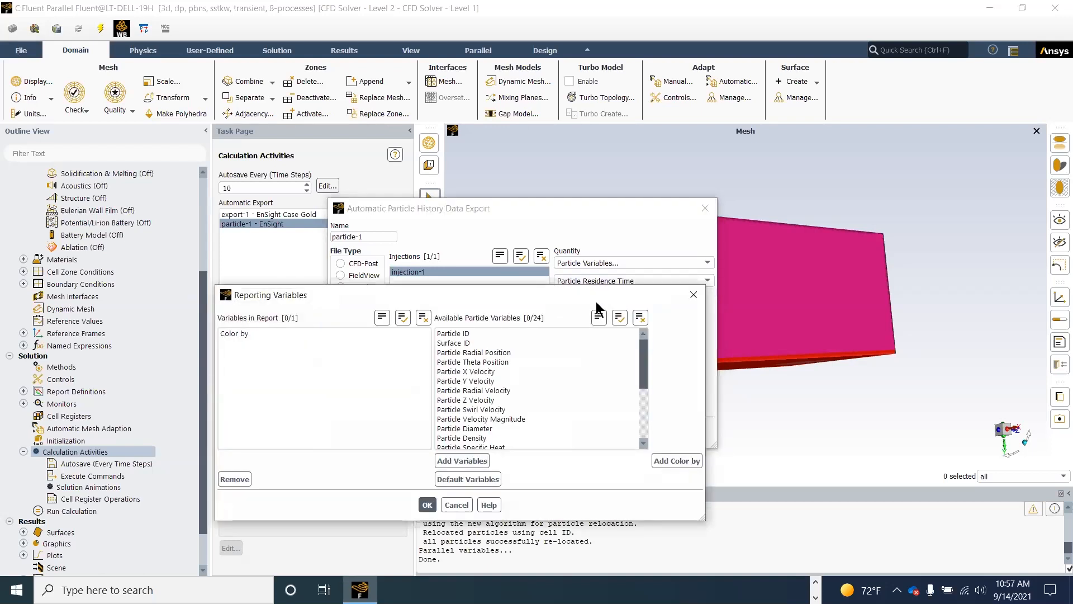
scroll(522, 347, "down", 4)
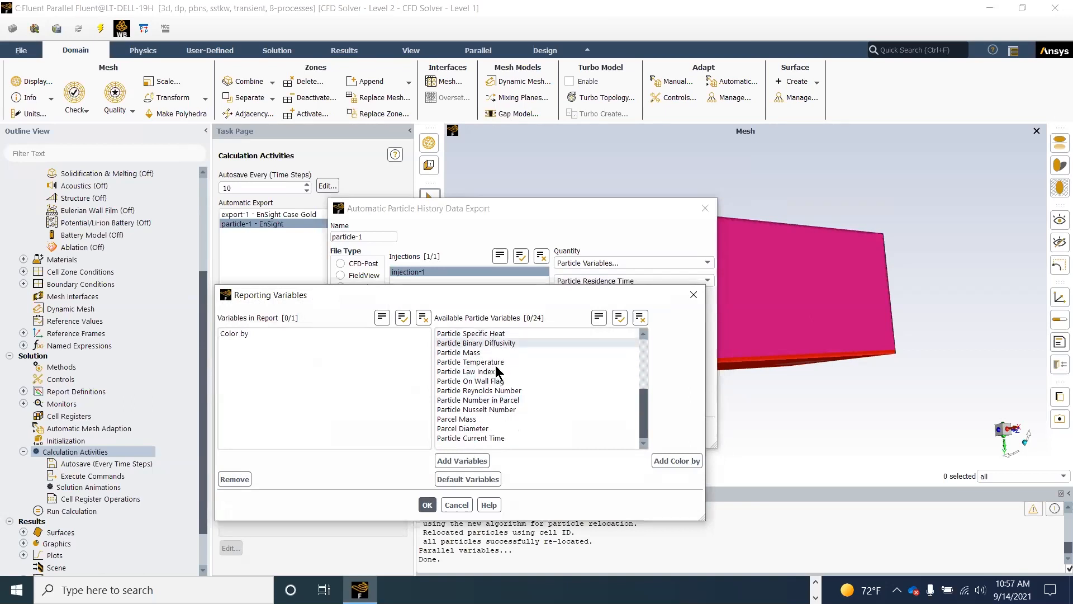
scroll(498, 396, "up", 3)
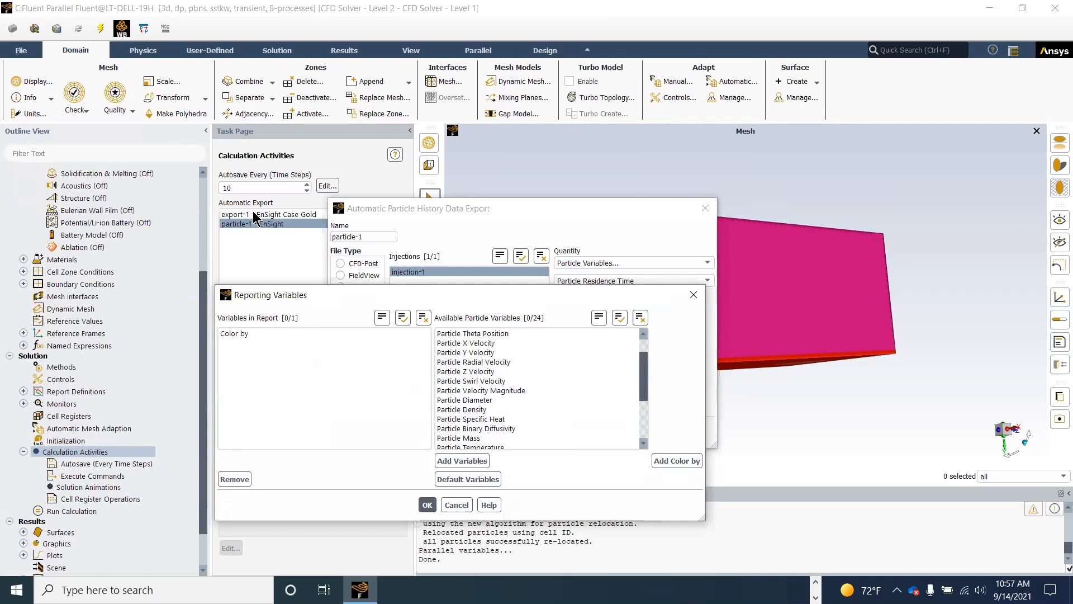
left_click(453, 505)
left_click(524, 440)
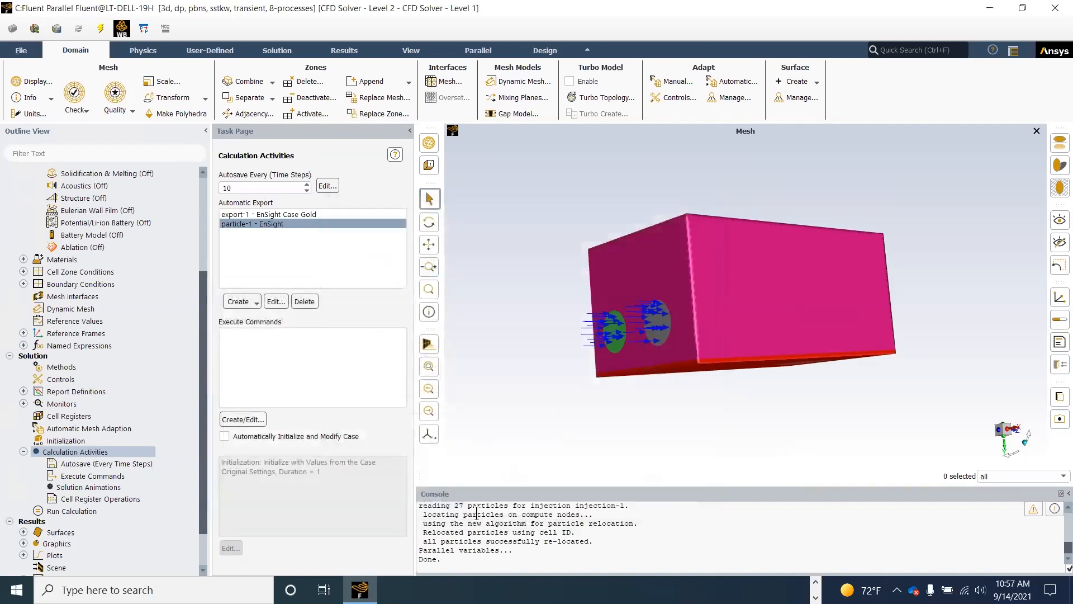
Switch from Fluent to EnSight and collapse the parts of Case 2.
left_click(989, 8)
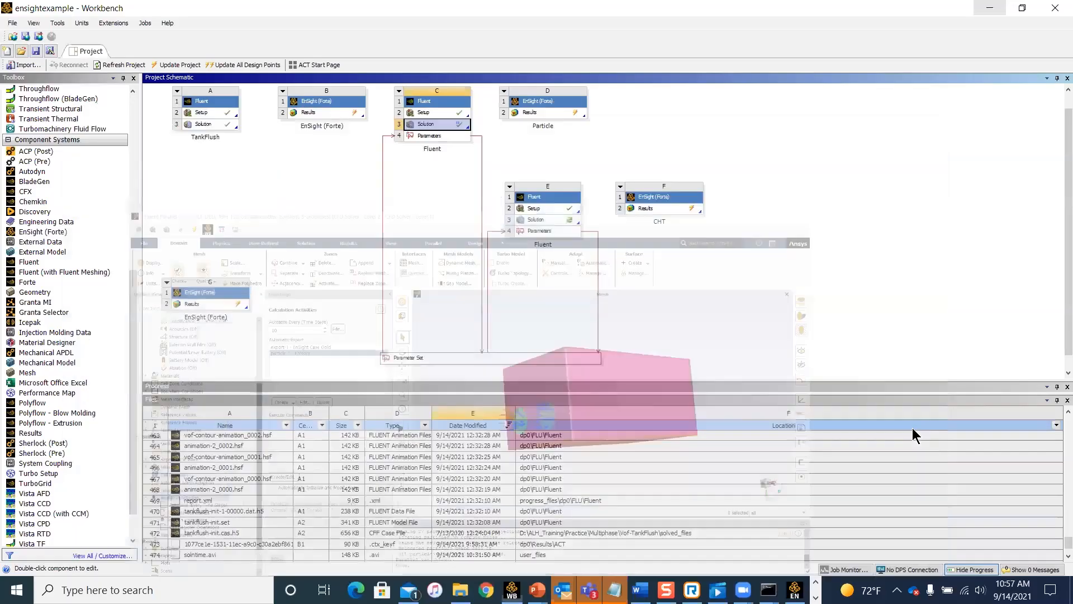
key("alt+Tab")
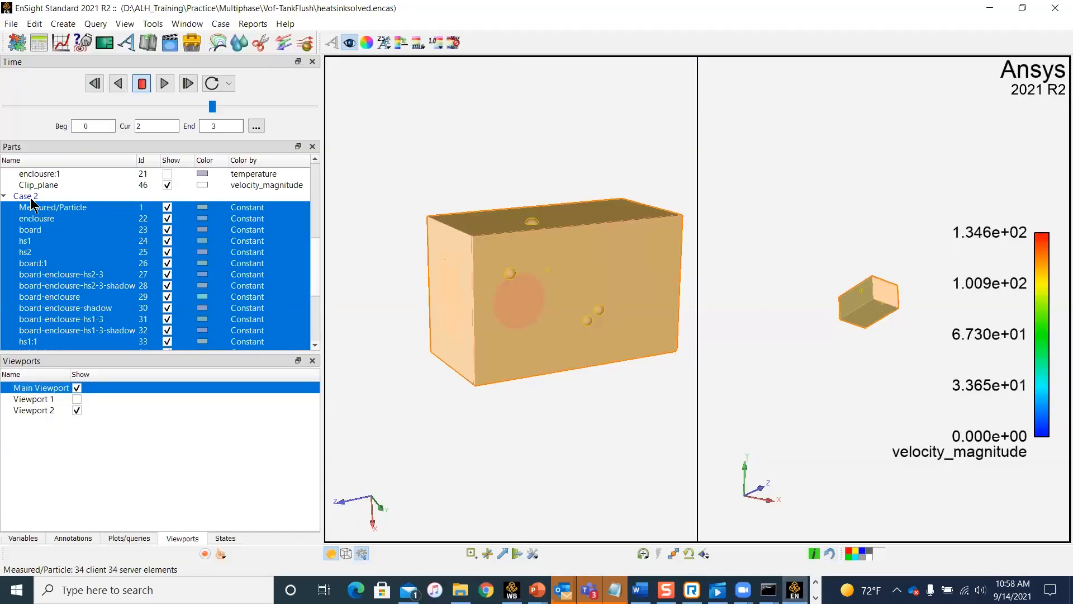
left_click(32, 198)
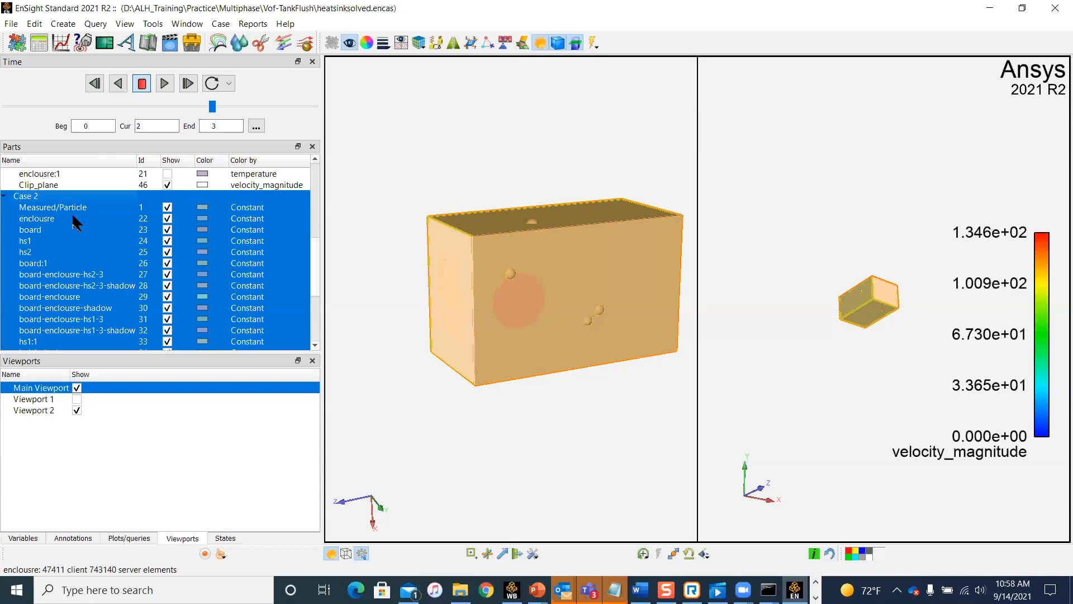
left_click(6, 195)
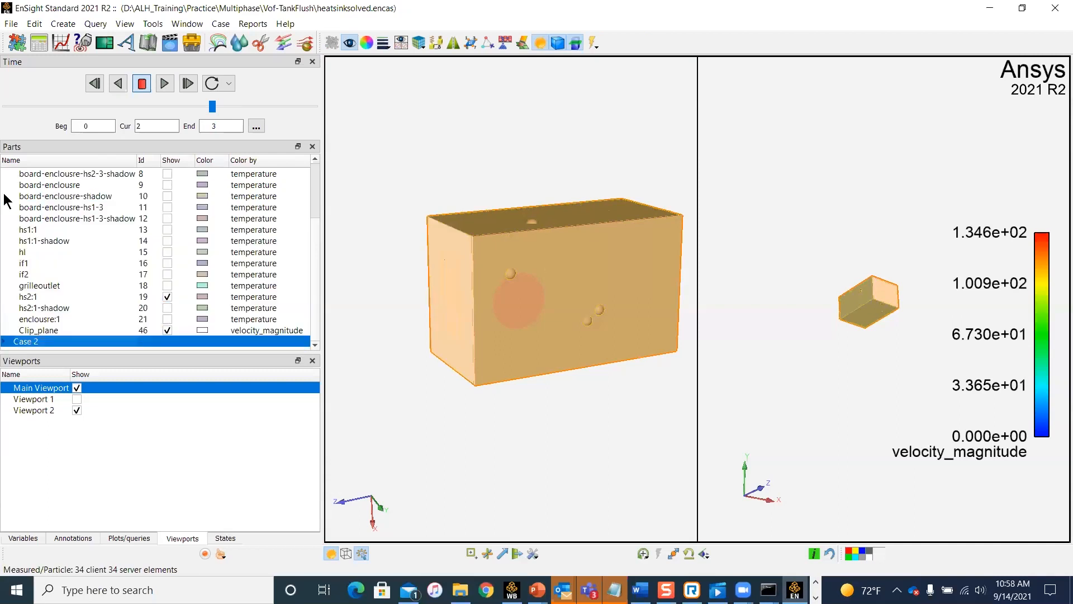
Load all parts of particle-ensight.new.encas from the FLU-1 Fluent folder as Case 3, keeping the currently loaded data.
left_click(10, 25)
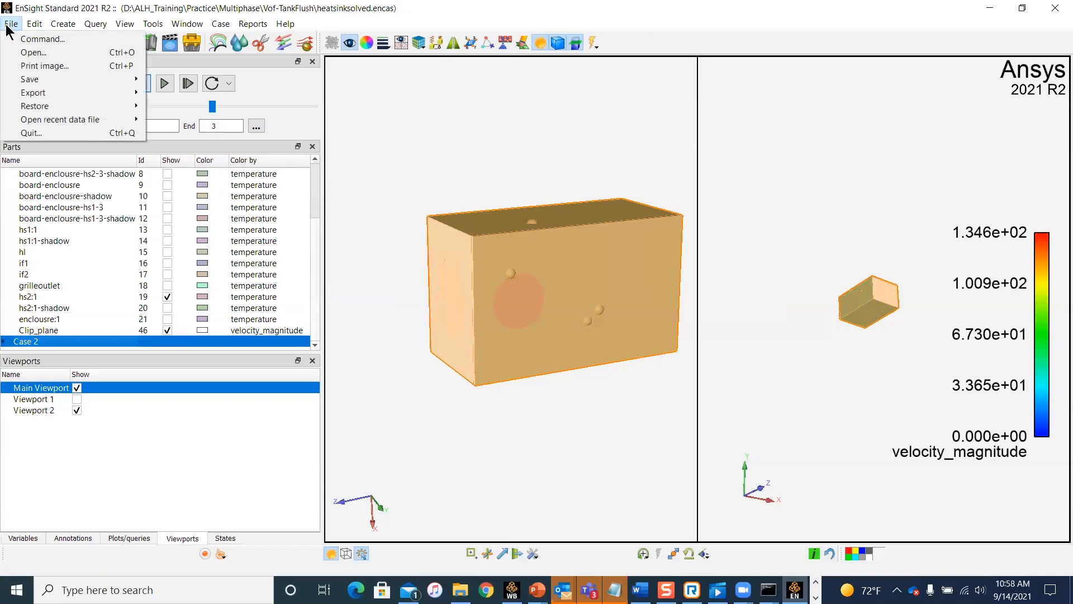
left_click(28, 53)
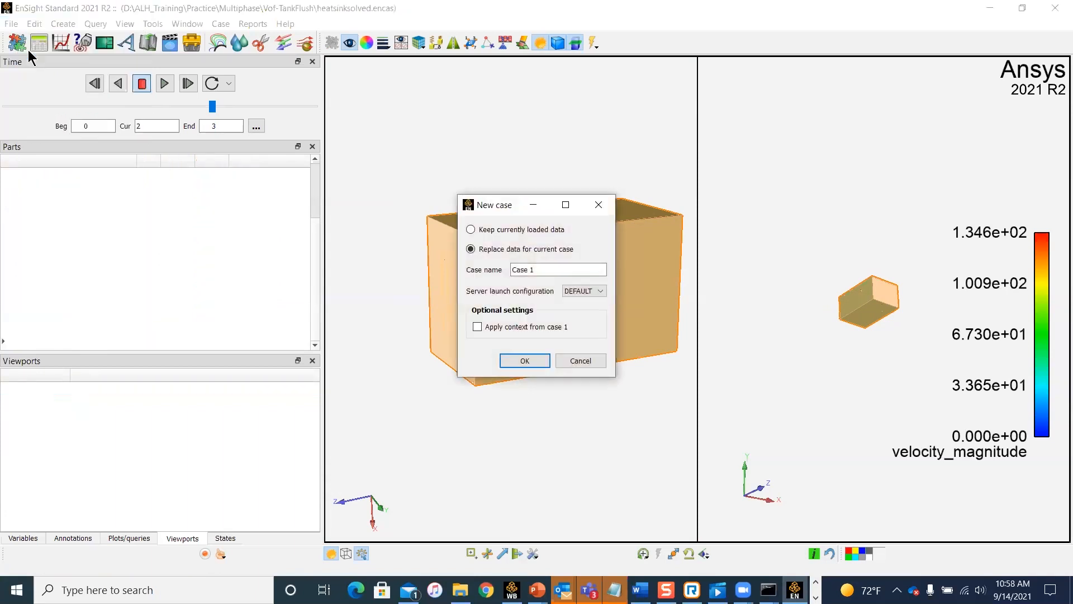
left_click(528, 230)
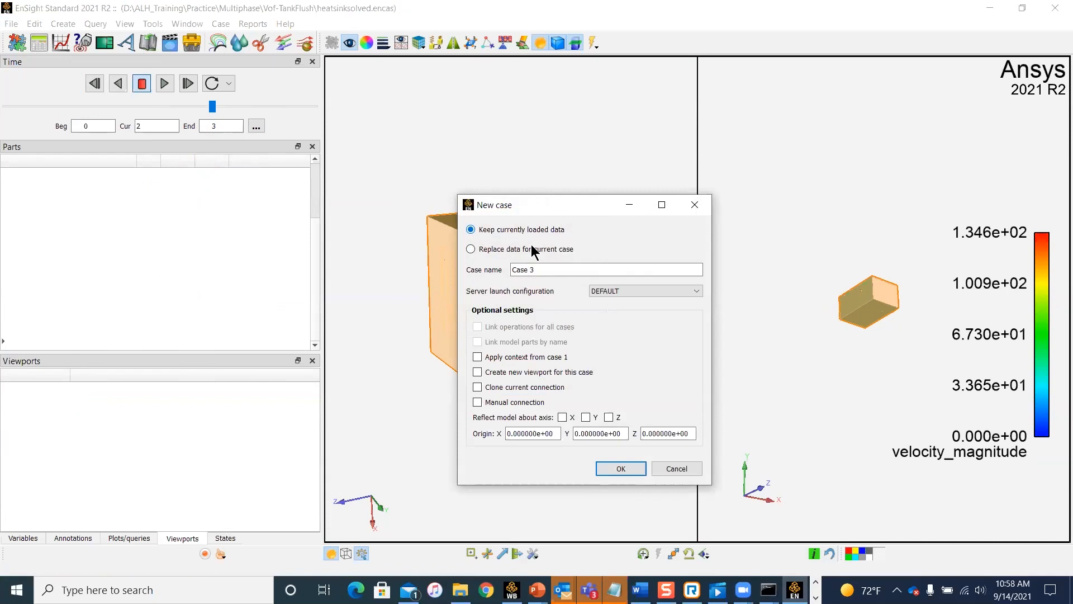
left_click(541, 274)
left_click(611, 465)
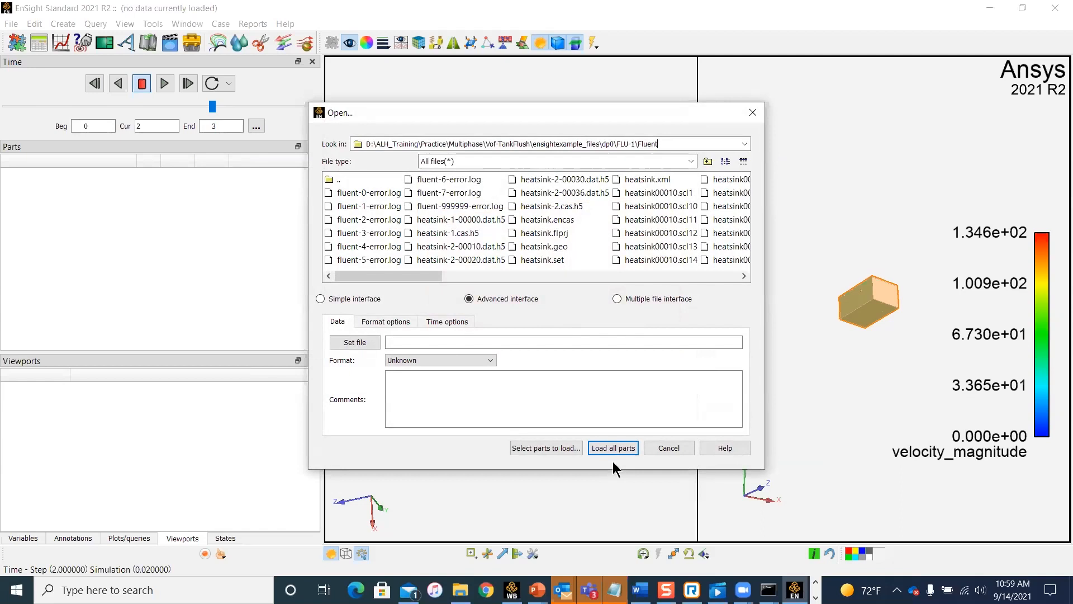
left_click_drag(415, 275, 705, 280)
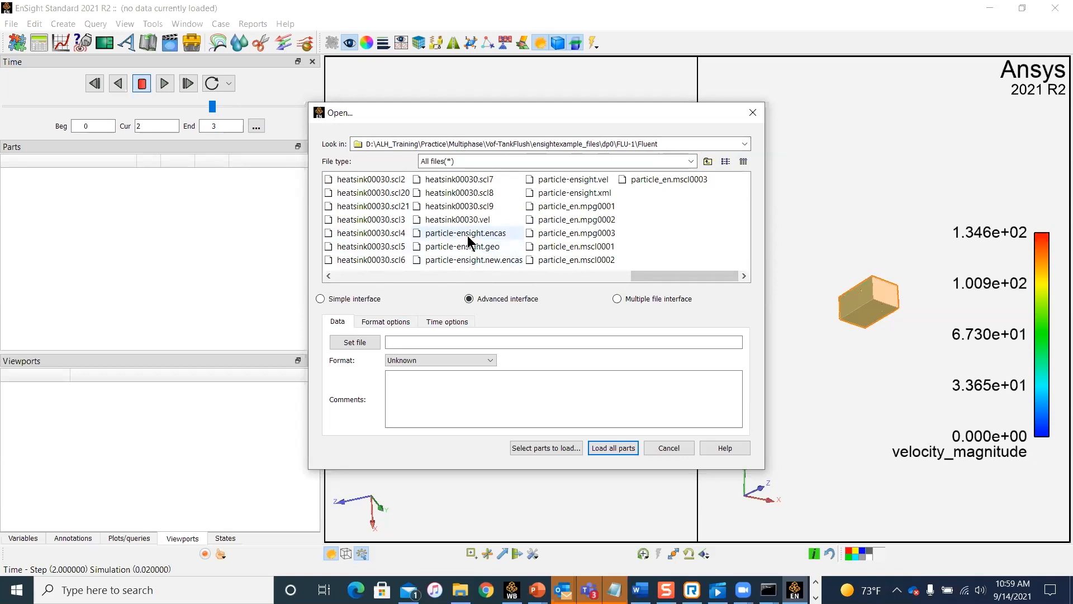
double_click(485, 260)
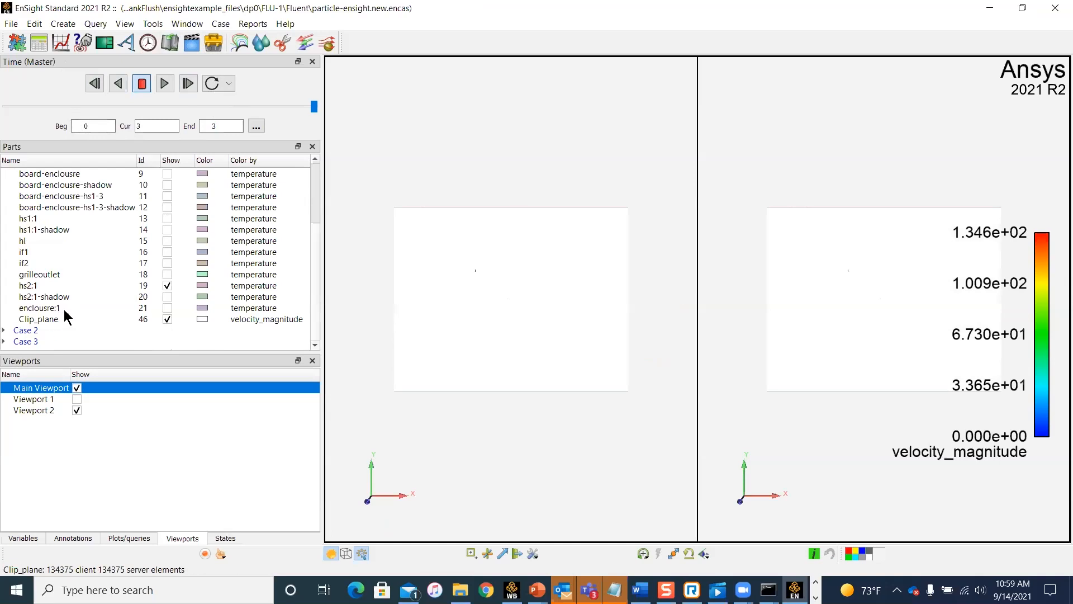
Hide all parts of Case 1.
scroll(65, 317, "up", 3)
left_click(35, 174)
right_click(38, 174)
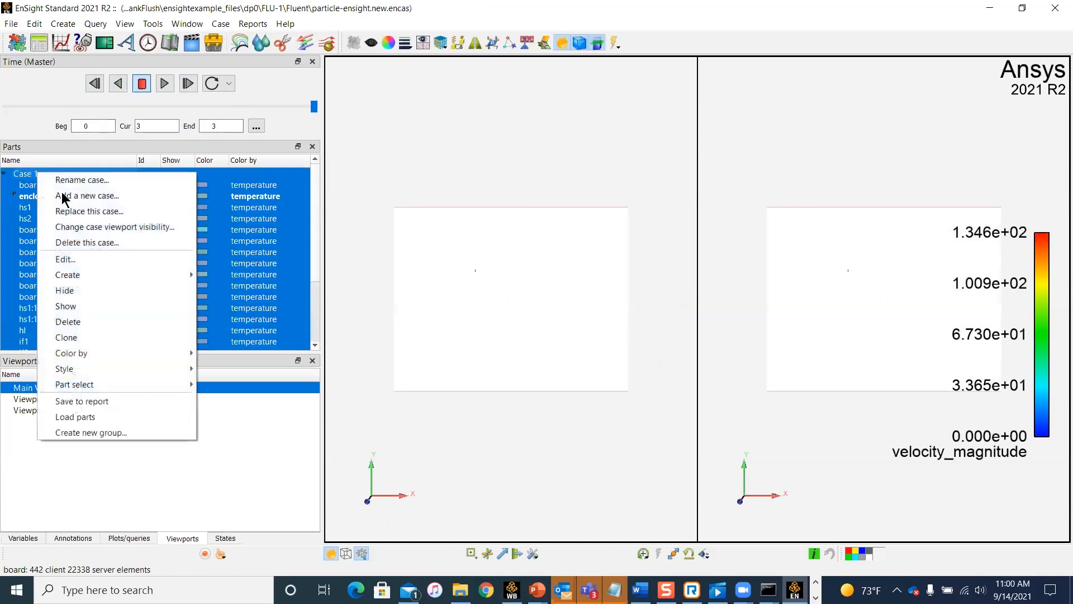
left_click(82, 291)
Hide all parts of Case 2 and turn off Viewport 2.
scroll(84, 273, "down", 3)
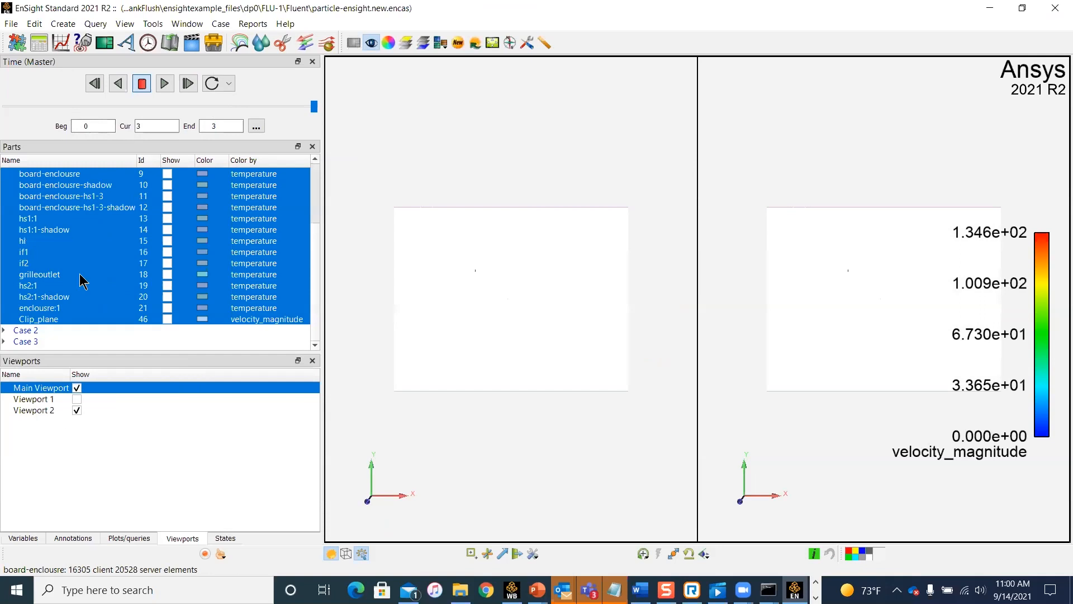
left_click(23, 331)
right_click(23, 332)
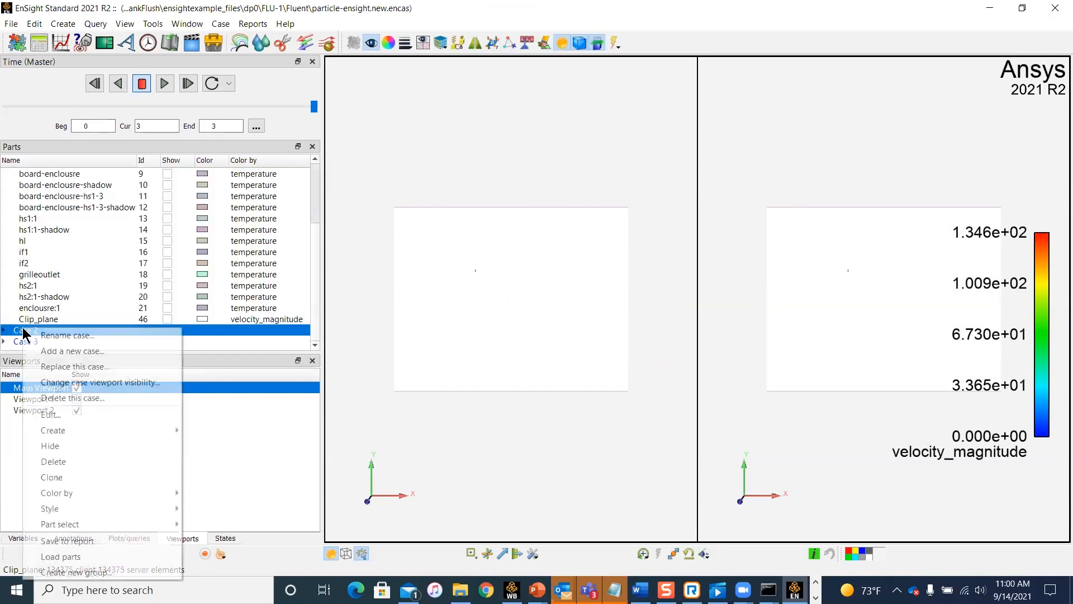
left_click(63, 445)
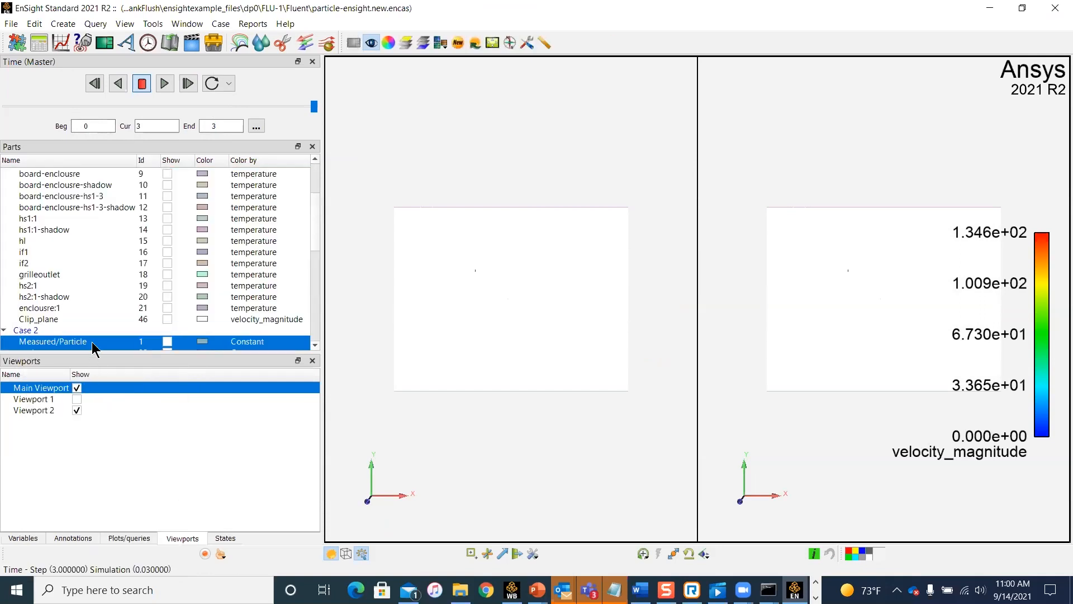
left_click(77, 408)
Expand Case 3 and hide all of its parts.
scroll(62, 247, "down", 5)
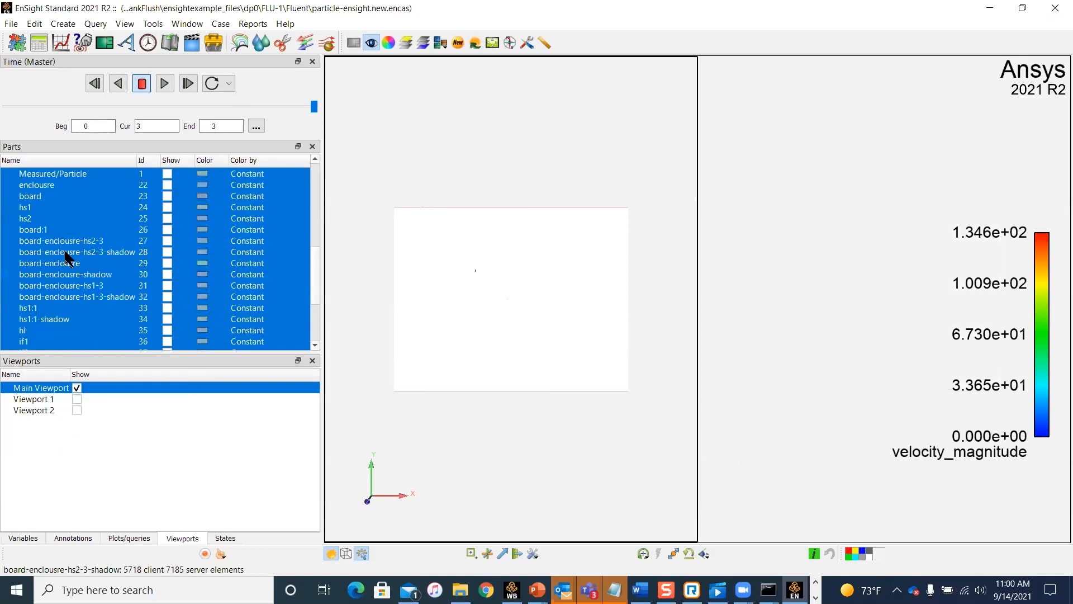
scroll(65, 257, "down", 5)
left_click(32, 341)
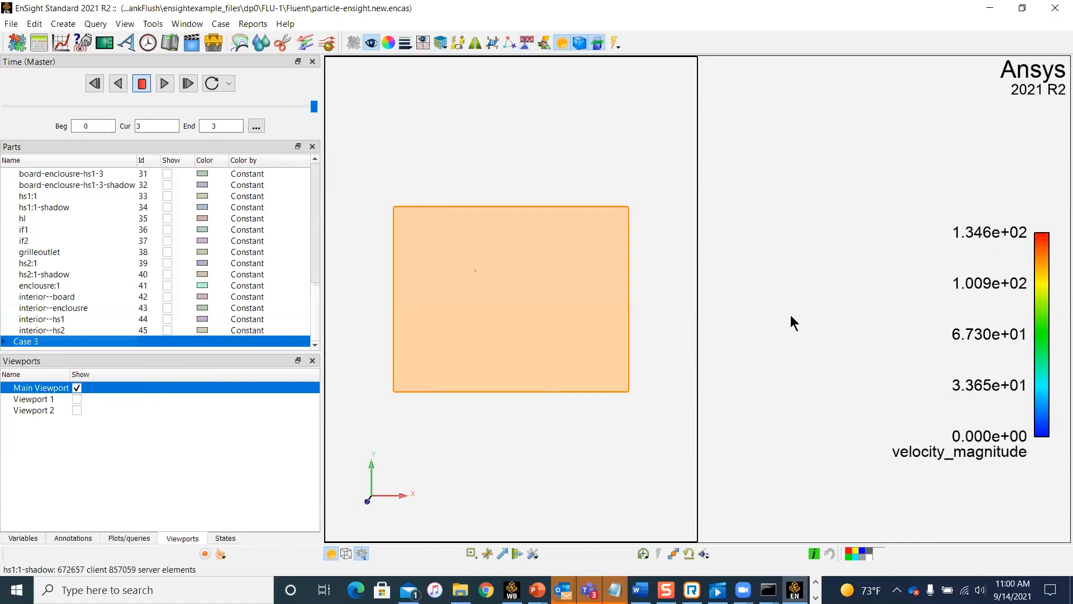
left_click(4, 341)
scroll(90, 303, "down", 4)
left_click(348, 238)
left_click(28, 208)
right_click(29, 208)
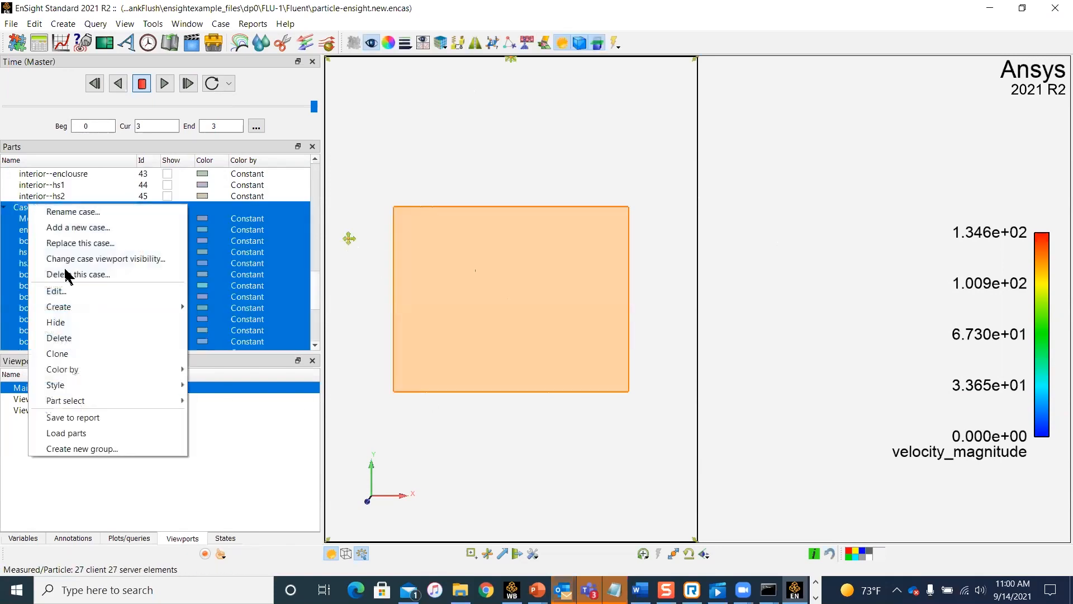
left_click(63, 322)
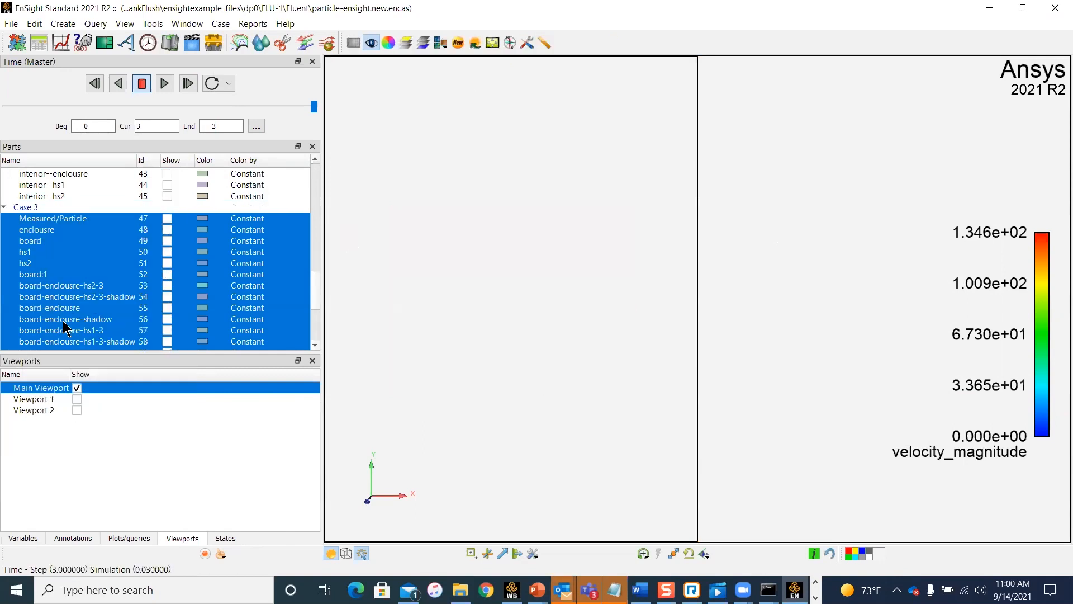
Show the Measured/Particle, if1 and if2 parts of Case 3 and view them at an oblique angle.
left_click(166, 219)
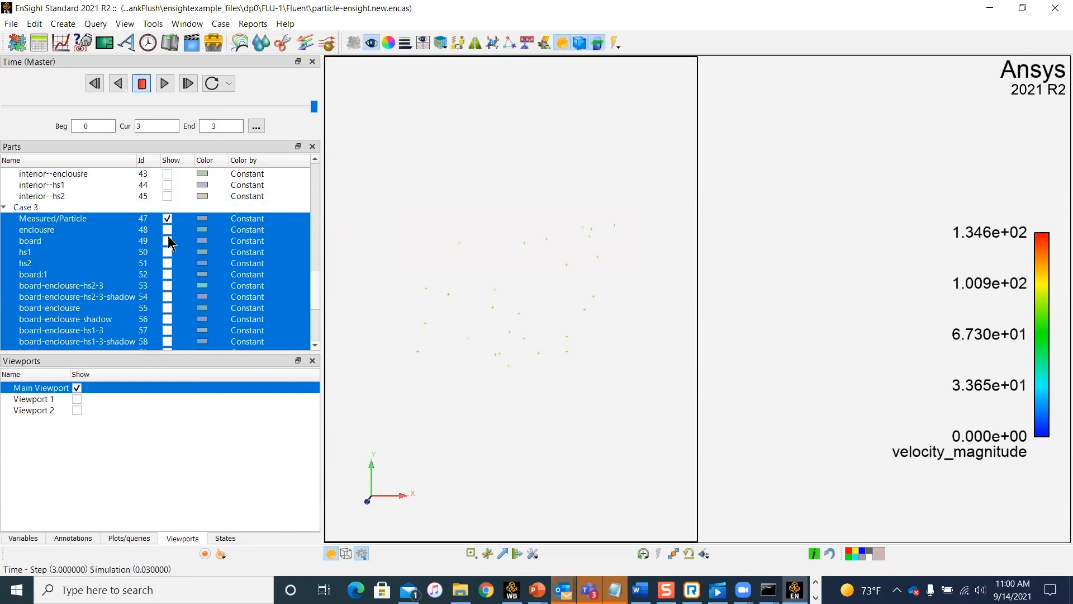
scroll(161, 287, "down", 3)
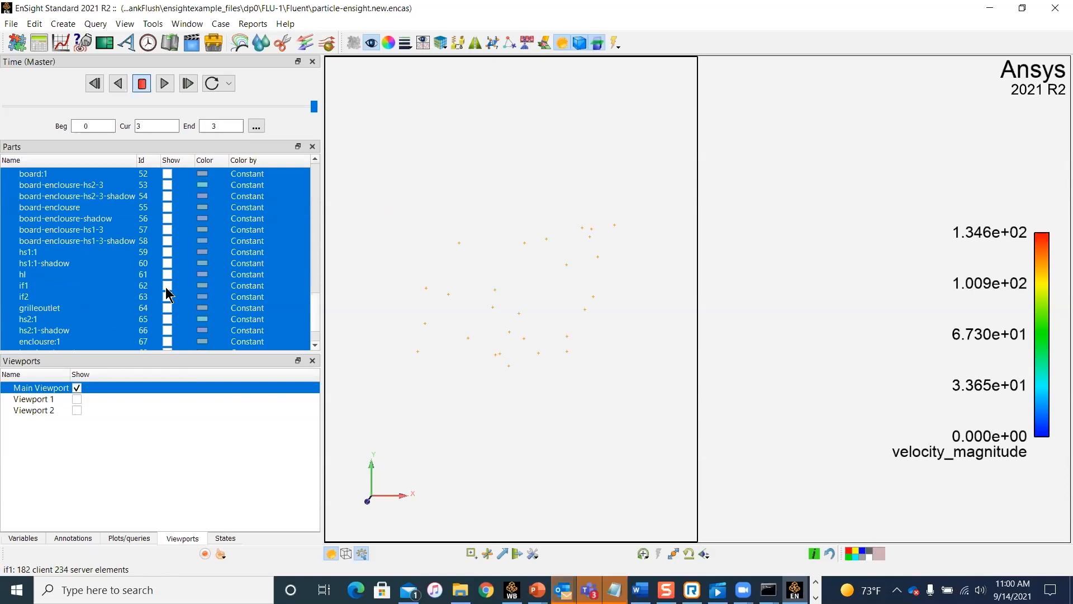
left_click(167, 284)
left_click(166, 296)
left_click_drag(443, 354, 541, 286)
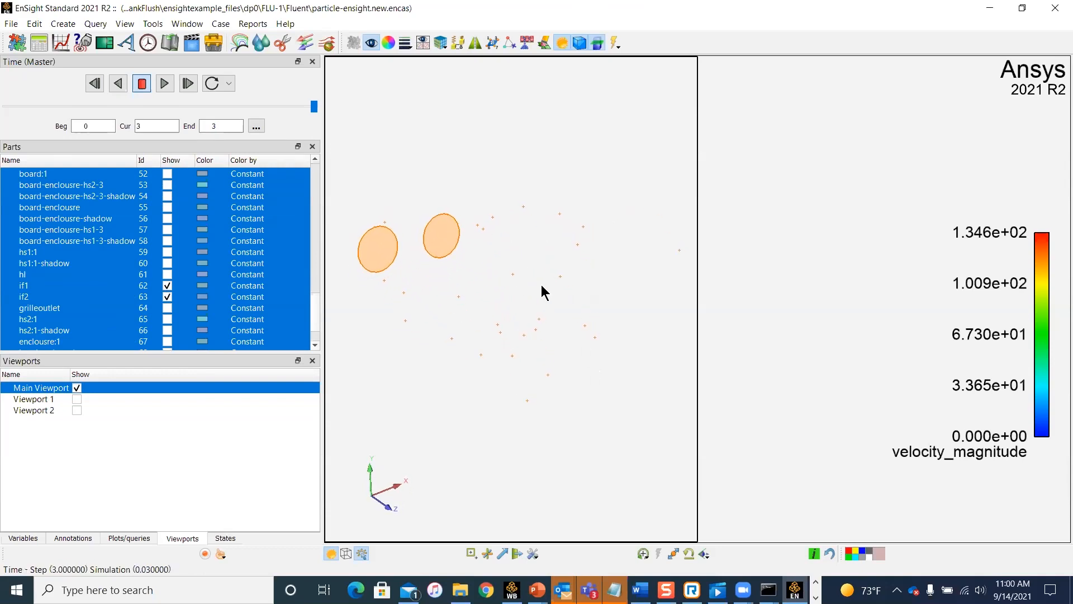
left_click_drag(390, 264, 421, 283)
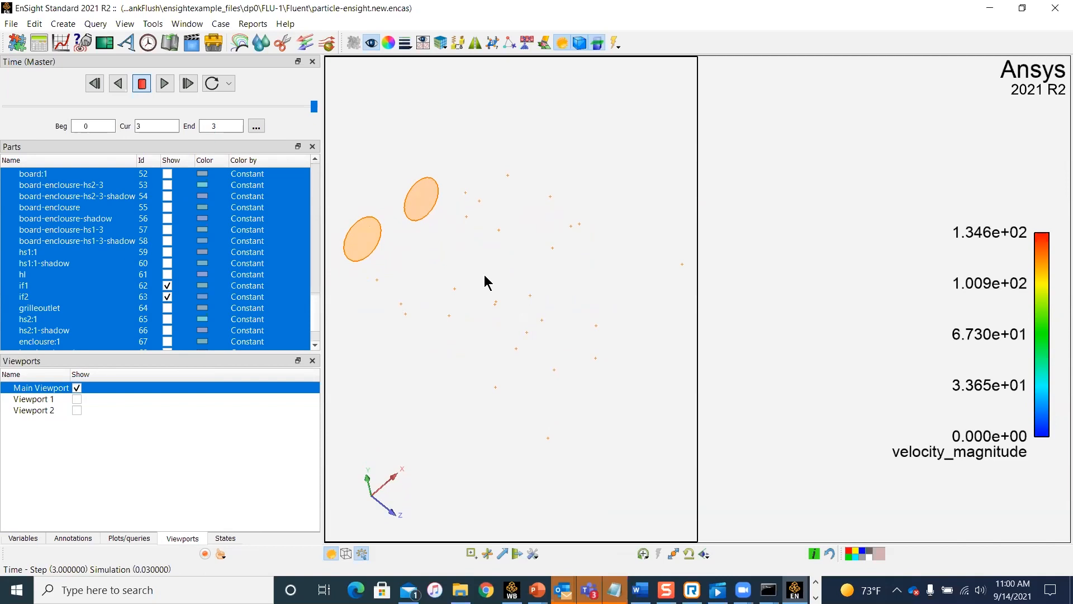
Select only the Measured/Particle part of Case 3 and open its node representation settings in a reduced EnSight window.
left_click(424, 319)
scroll(167, 287, "down", 2)
scroll(156, 283, "up", 5)
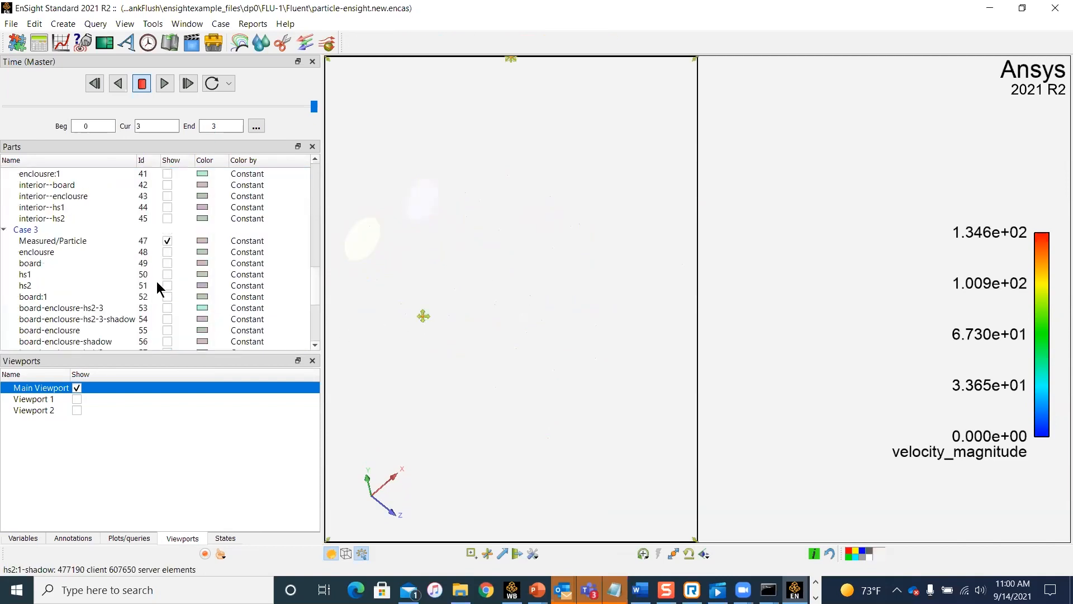
left_click(128, 242)
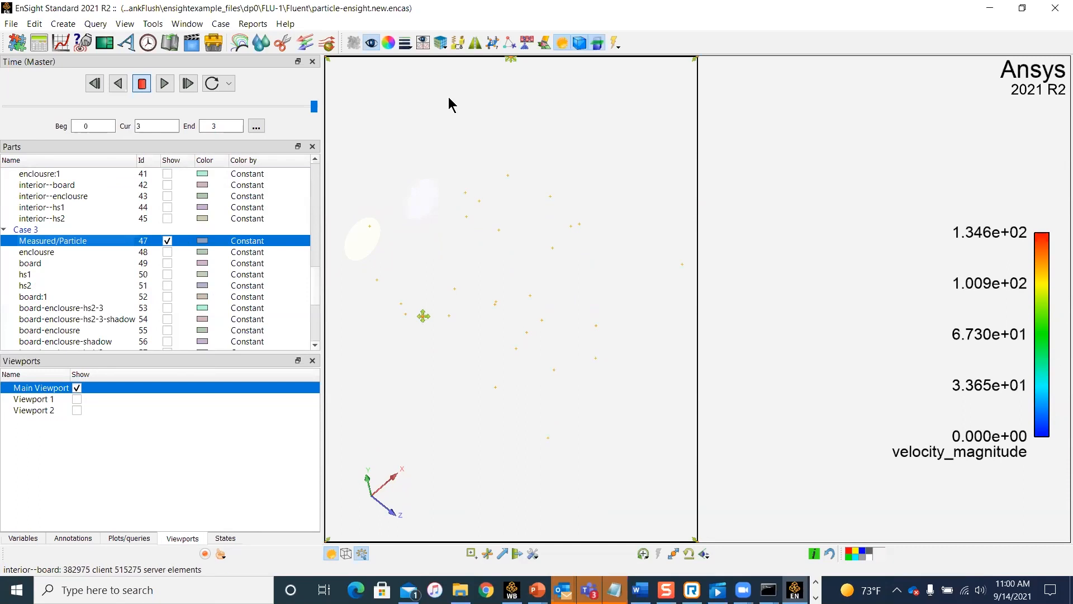
double_click(911, 10)
left_click(644, 104)
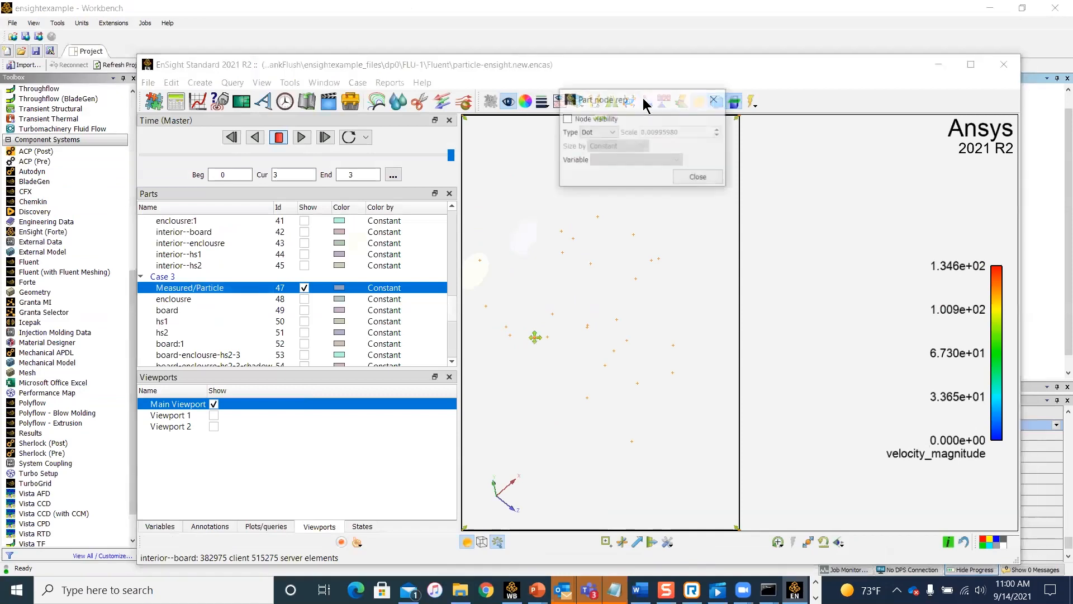
Try the Cross and Dot node types on the Measured/Particle part.
left_click(612, 133)
left_click(608, 155)
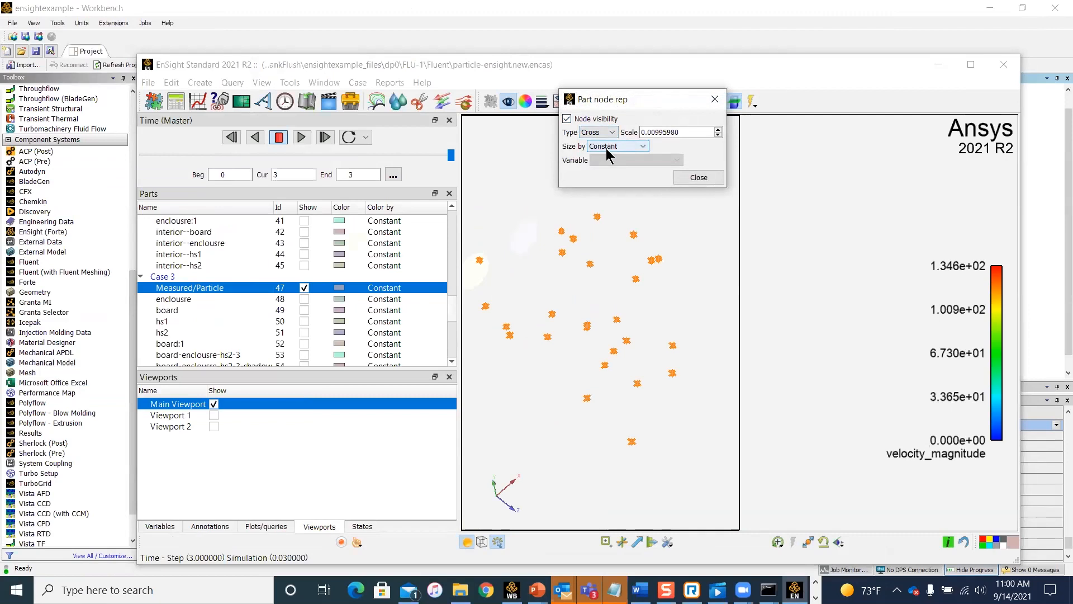
left_click(610, 132)
left_click(594, 143)
Display the particle nodes as Sphere type with constant sizing and close the node representation settings.
left_click(608, 133)
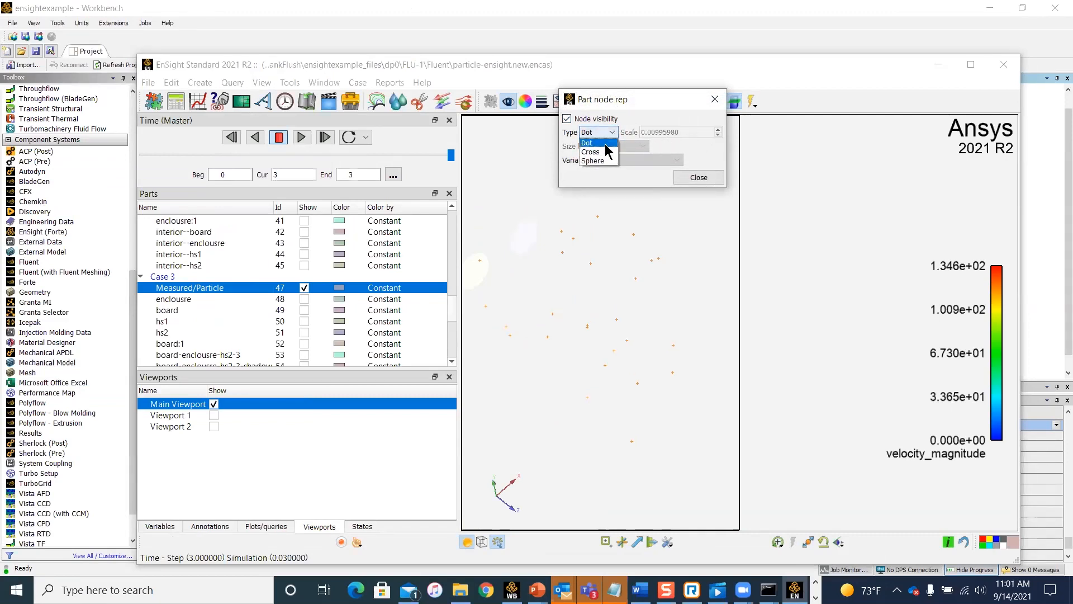
left_click(604, 155)
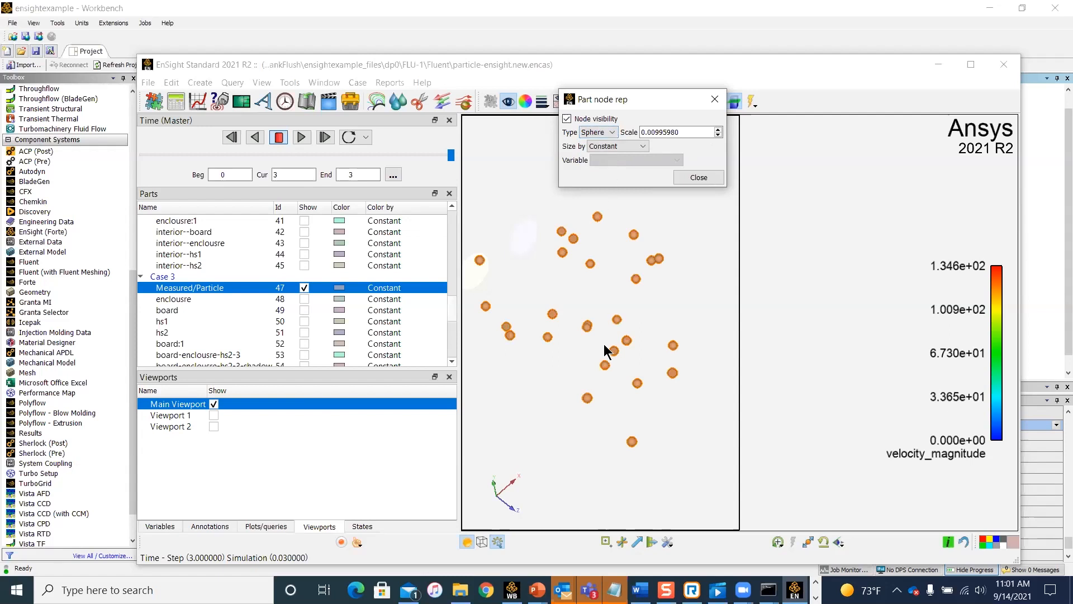
scroll(603, 349, "down", 5)
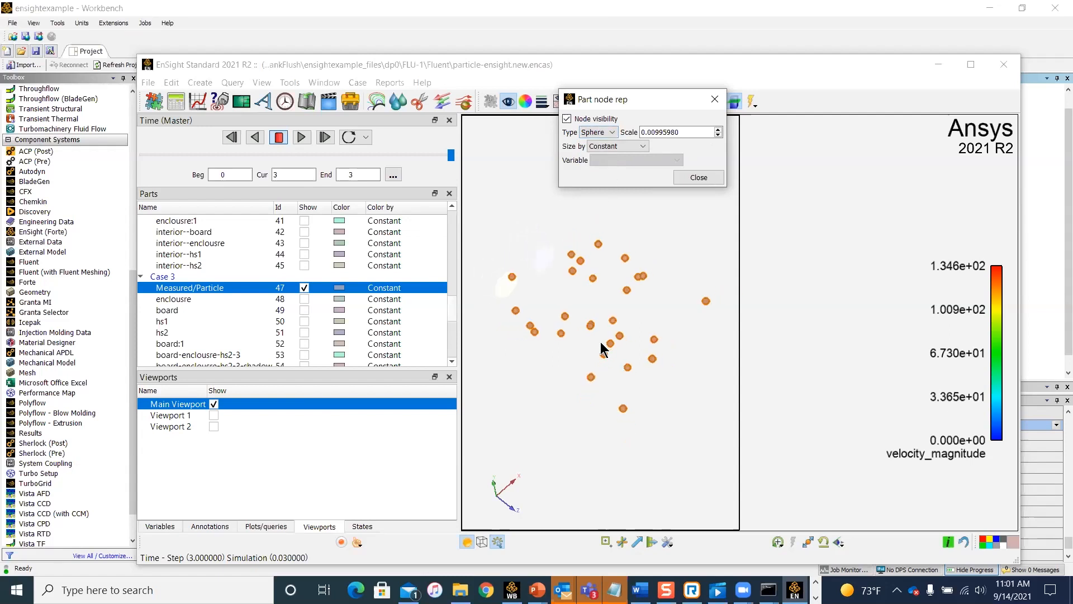
left_click(698, 178)
Deselect the particles and play the transient solution to animate their motion over time.
left_click(637, 208)
mouse_move(592, 220)
left_mouse_down()
mouse_move(567, 177)
mouse_move(589, 231)
left_mouse_up()
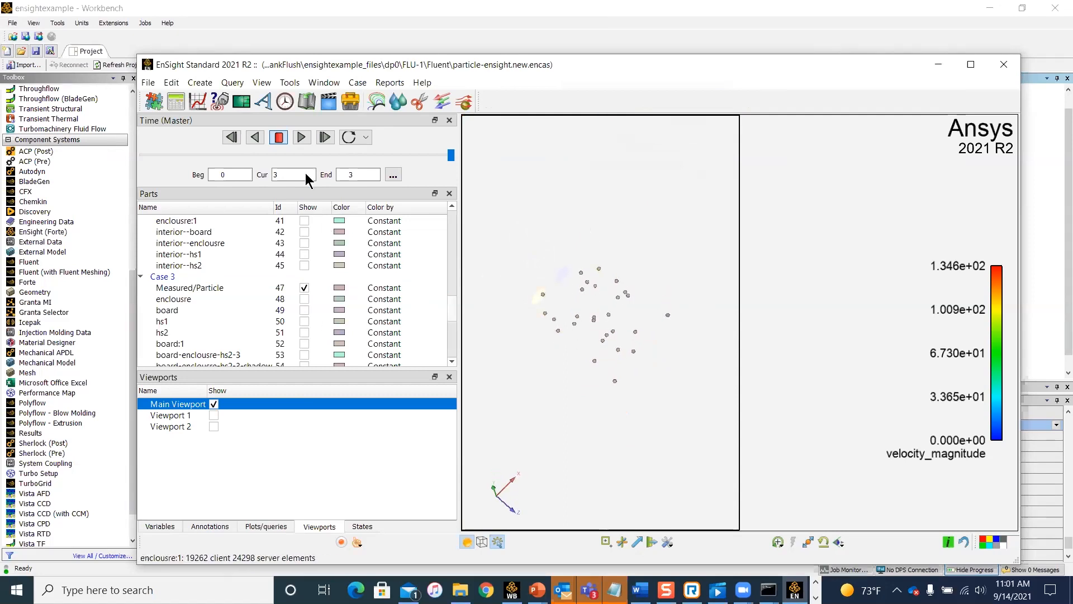
left_click(302, 137)
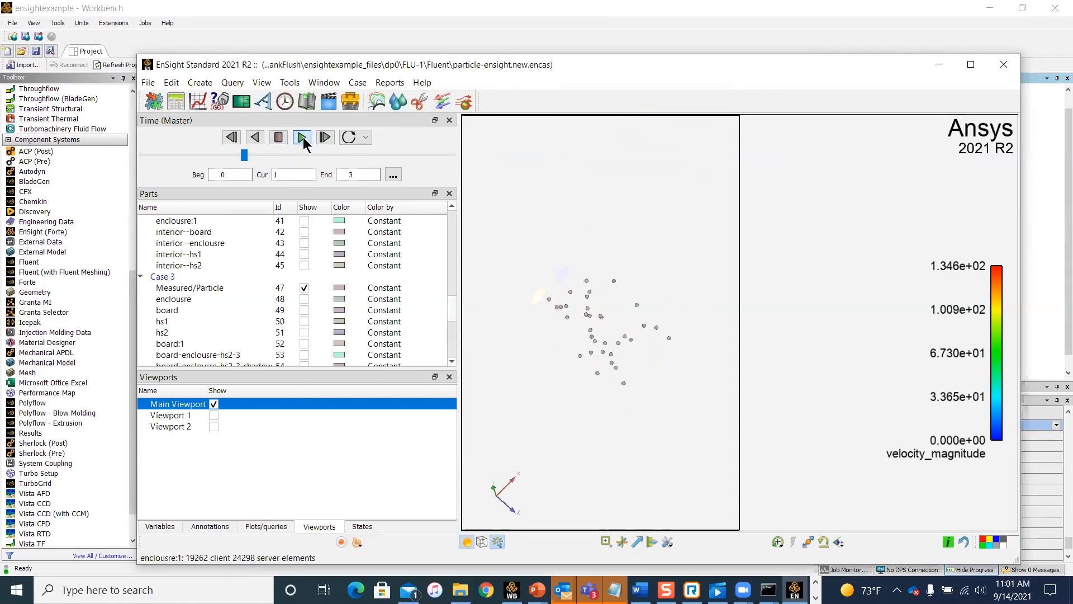